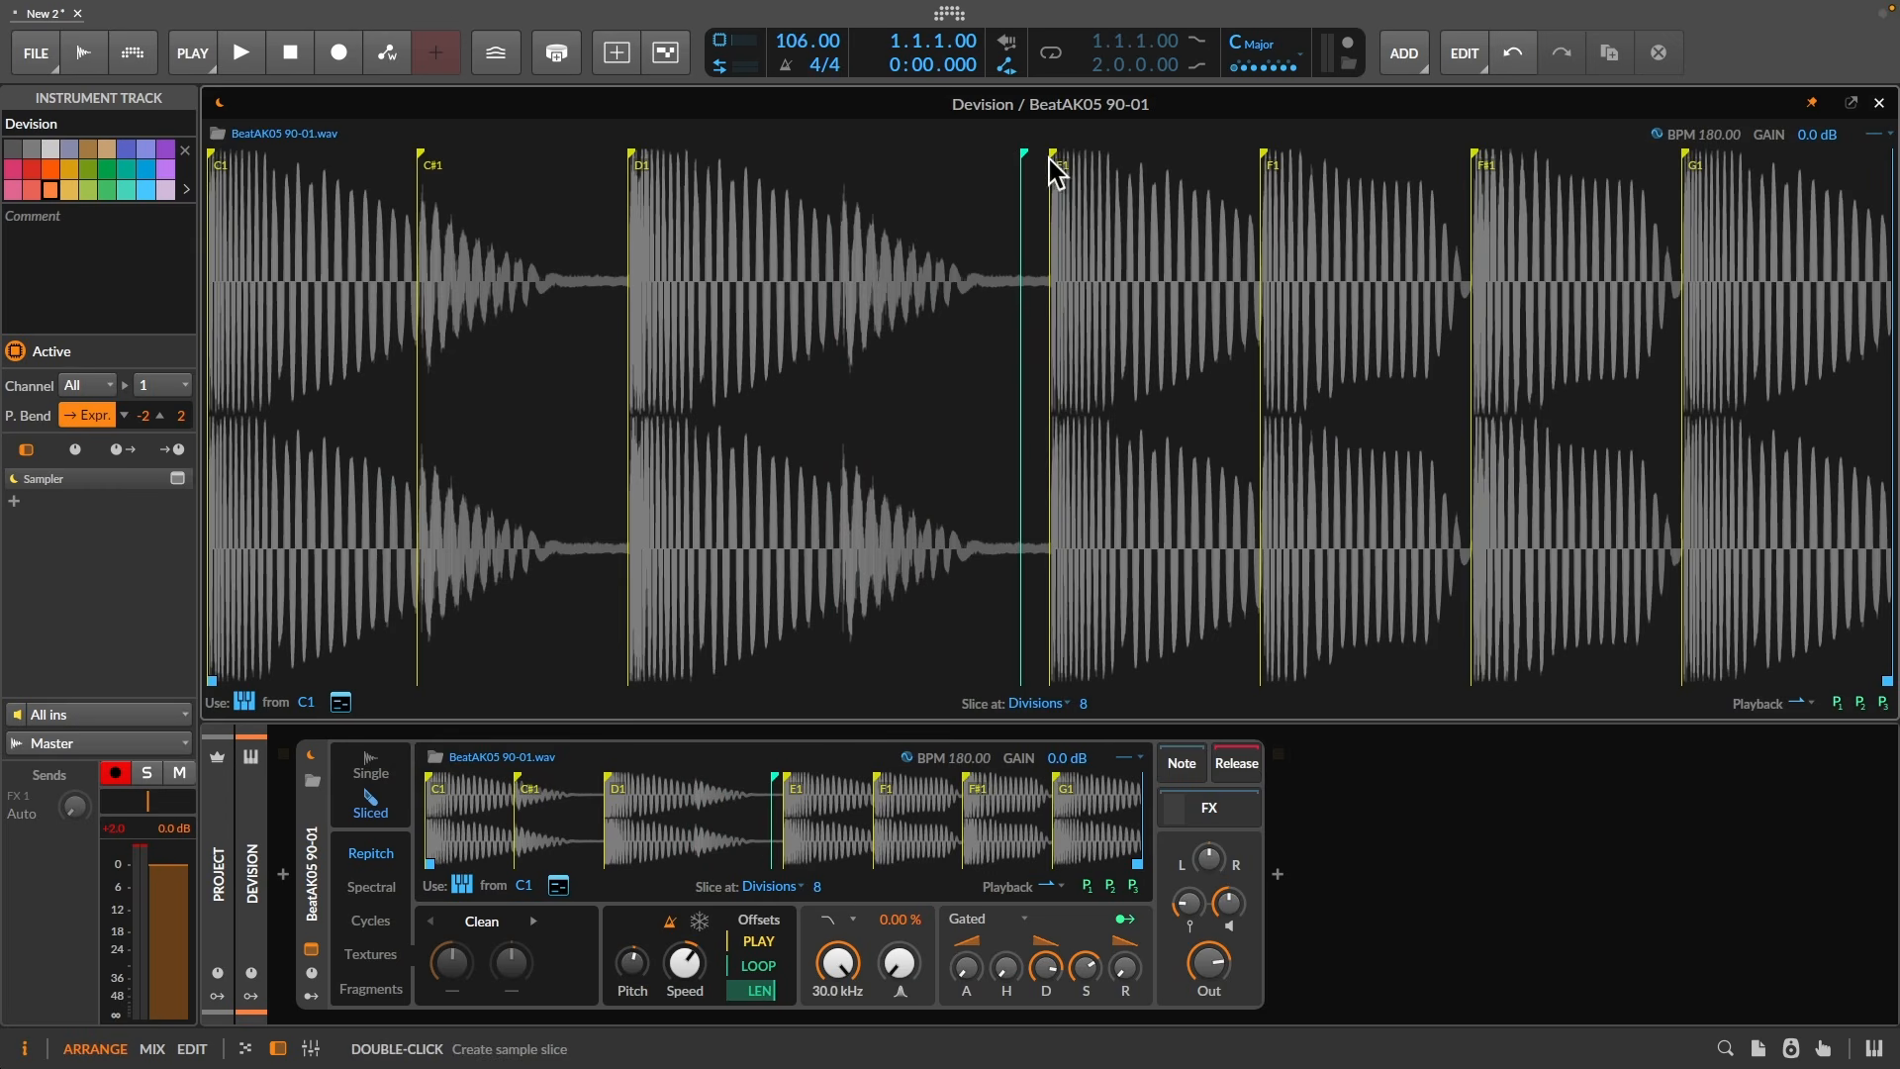
# - Move the E1 and D1 slice boundaries later, then stretch the sample end across the whole waveform
pyautogui.moveTo(1049, 155)
pyautogui.mouseDown()
pyautogui.moveTo(1180, 173)
pyautogui.moveTo(1136, 190)
pyautogui.mouseUp()
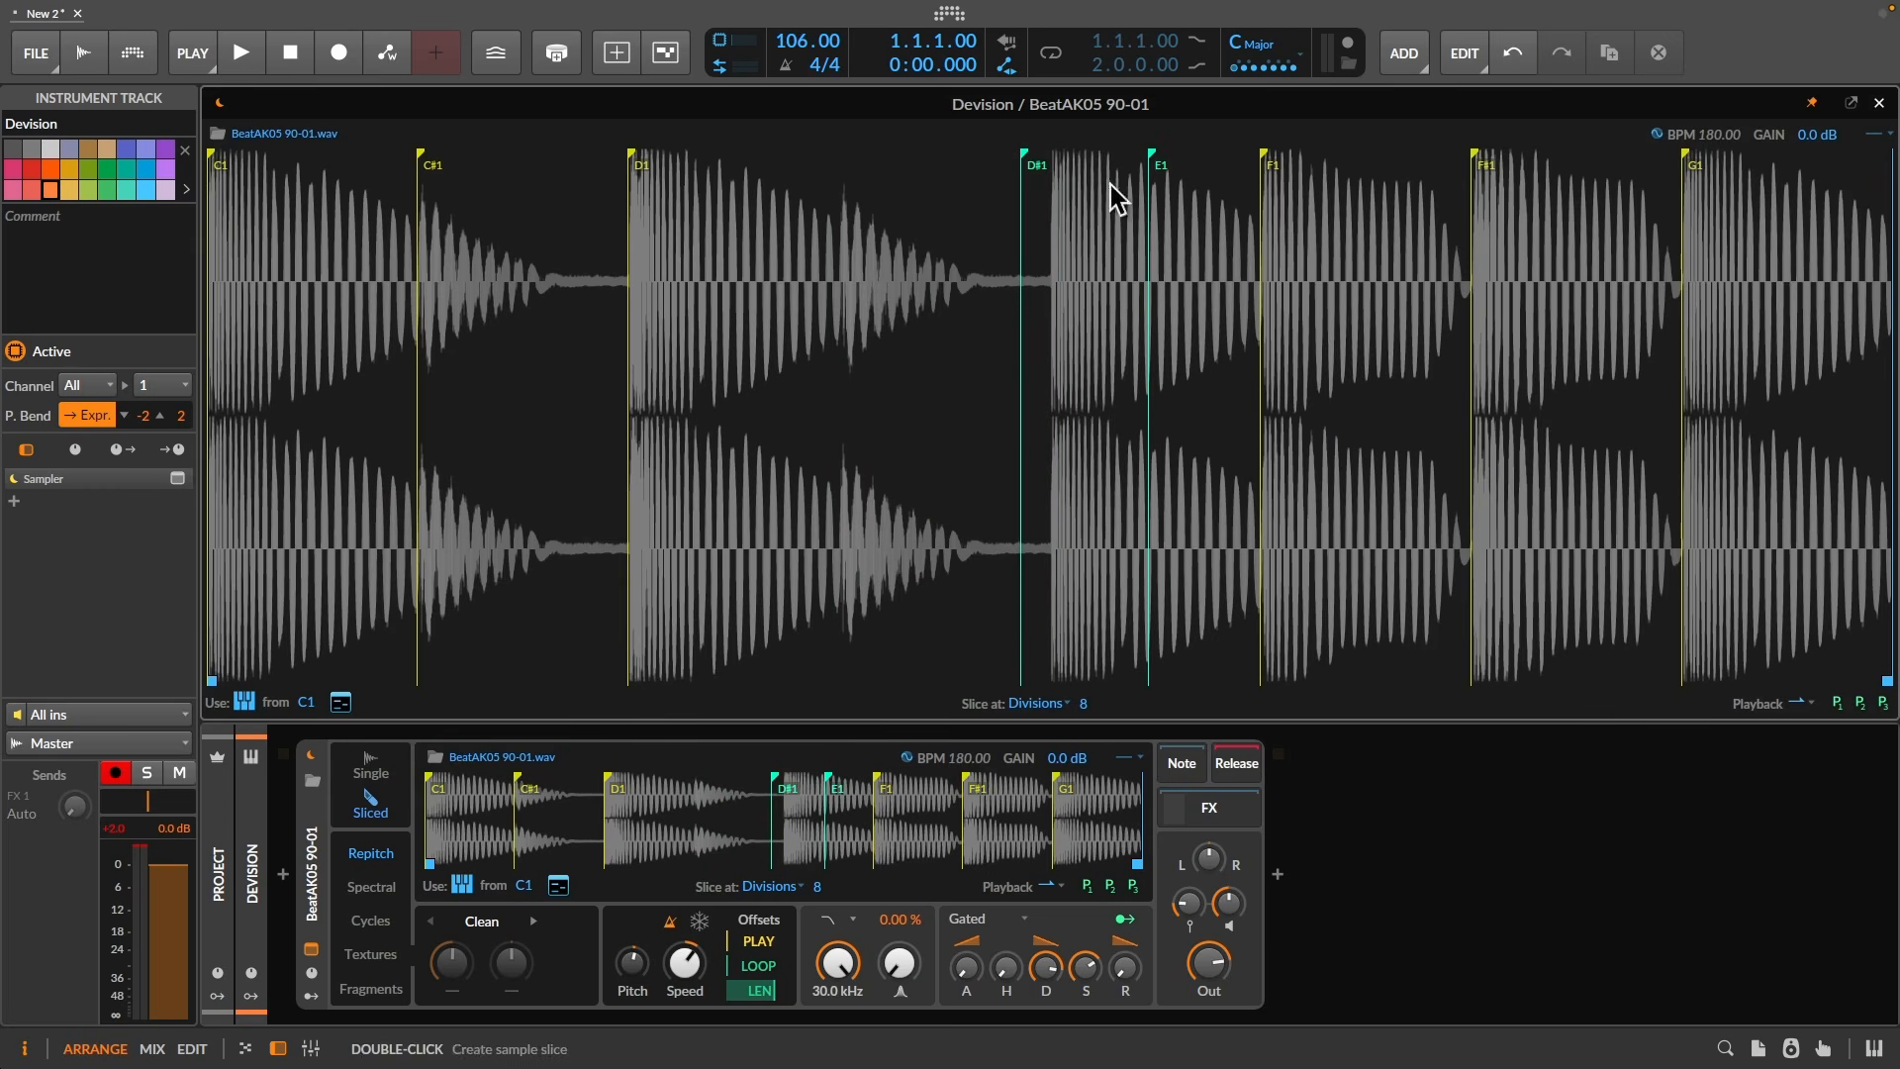
pyautogui.moveTo(634, 158); pyautogui.dragTo(674, 157)
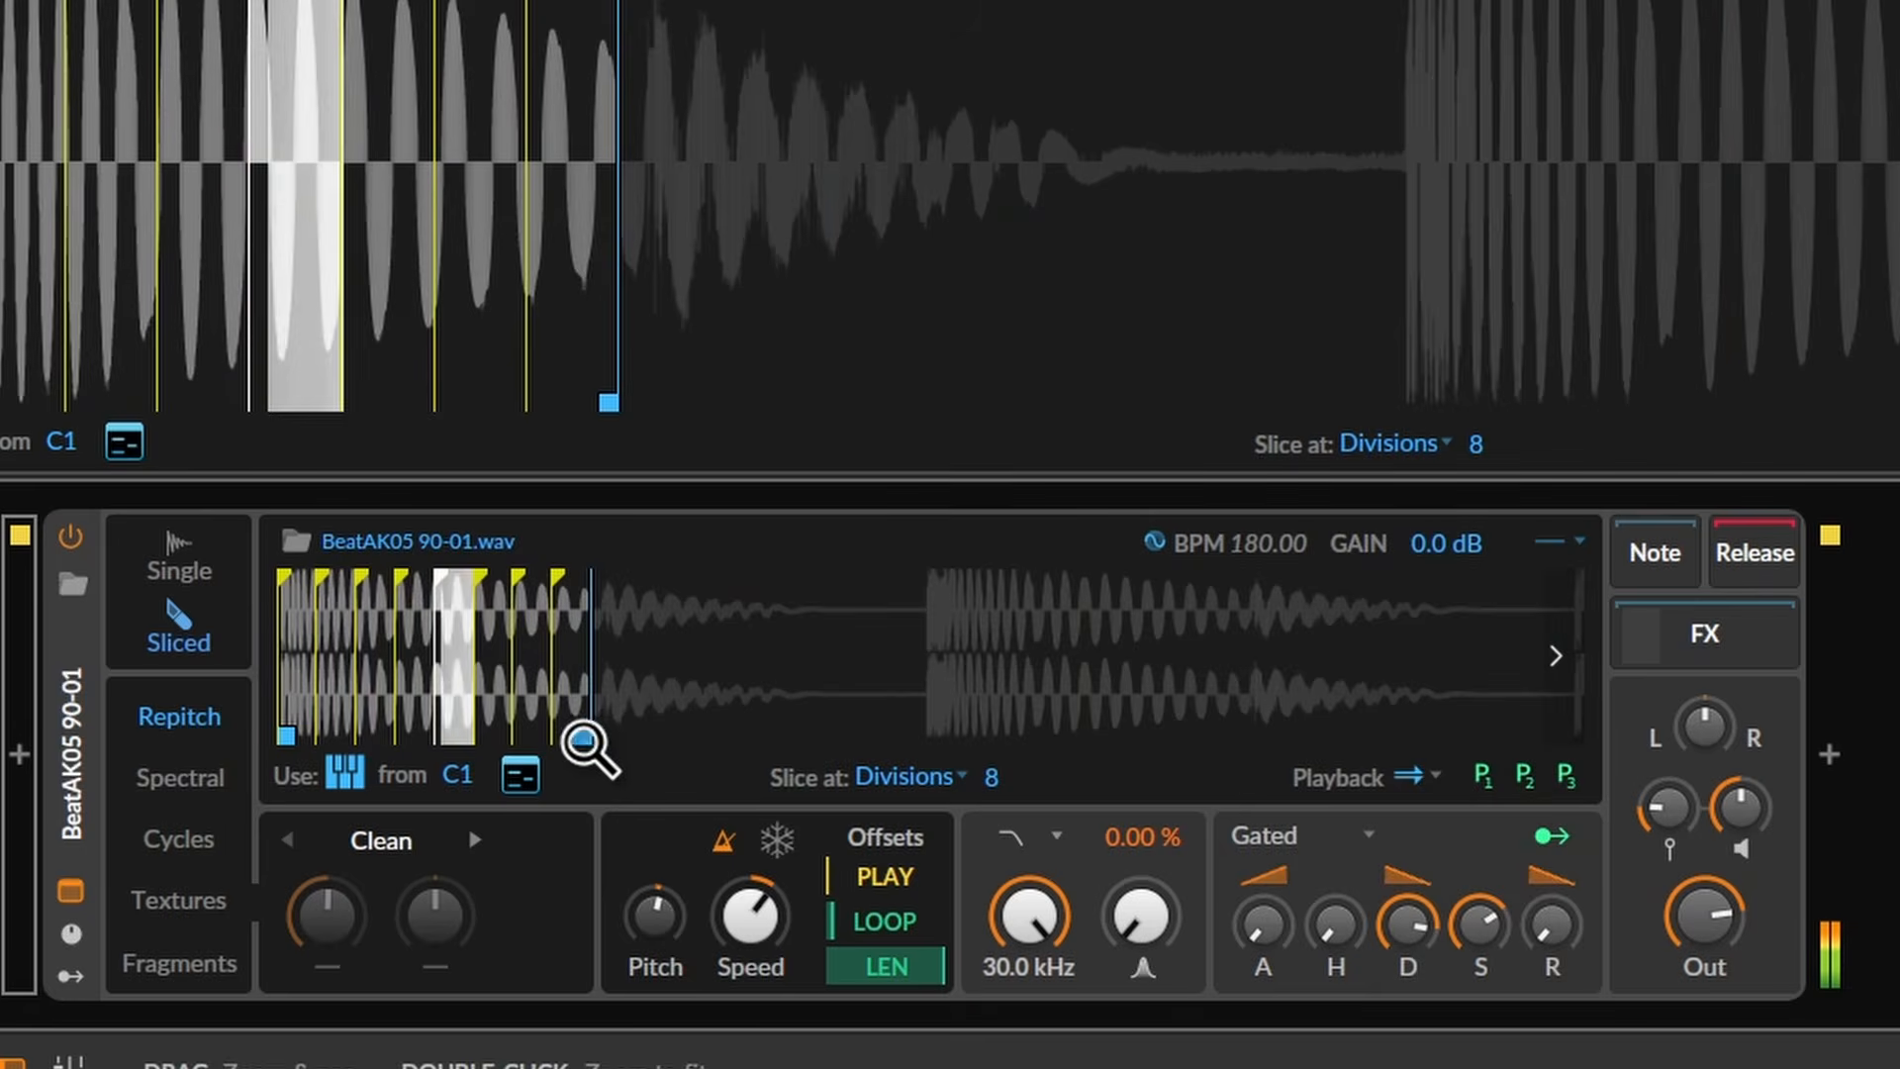
pyautogui.moveTo(582, 734); pyautogui.dragTo(1553, 788)
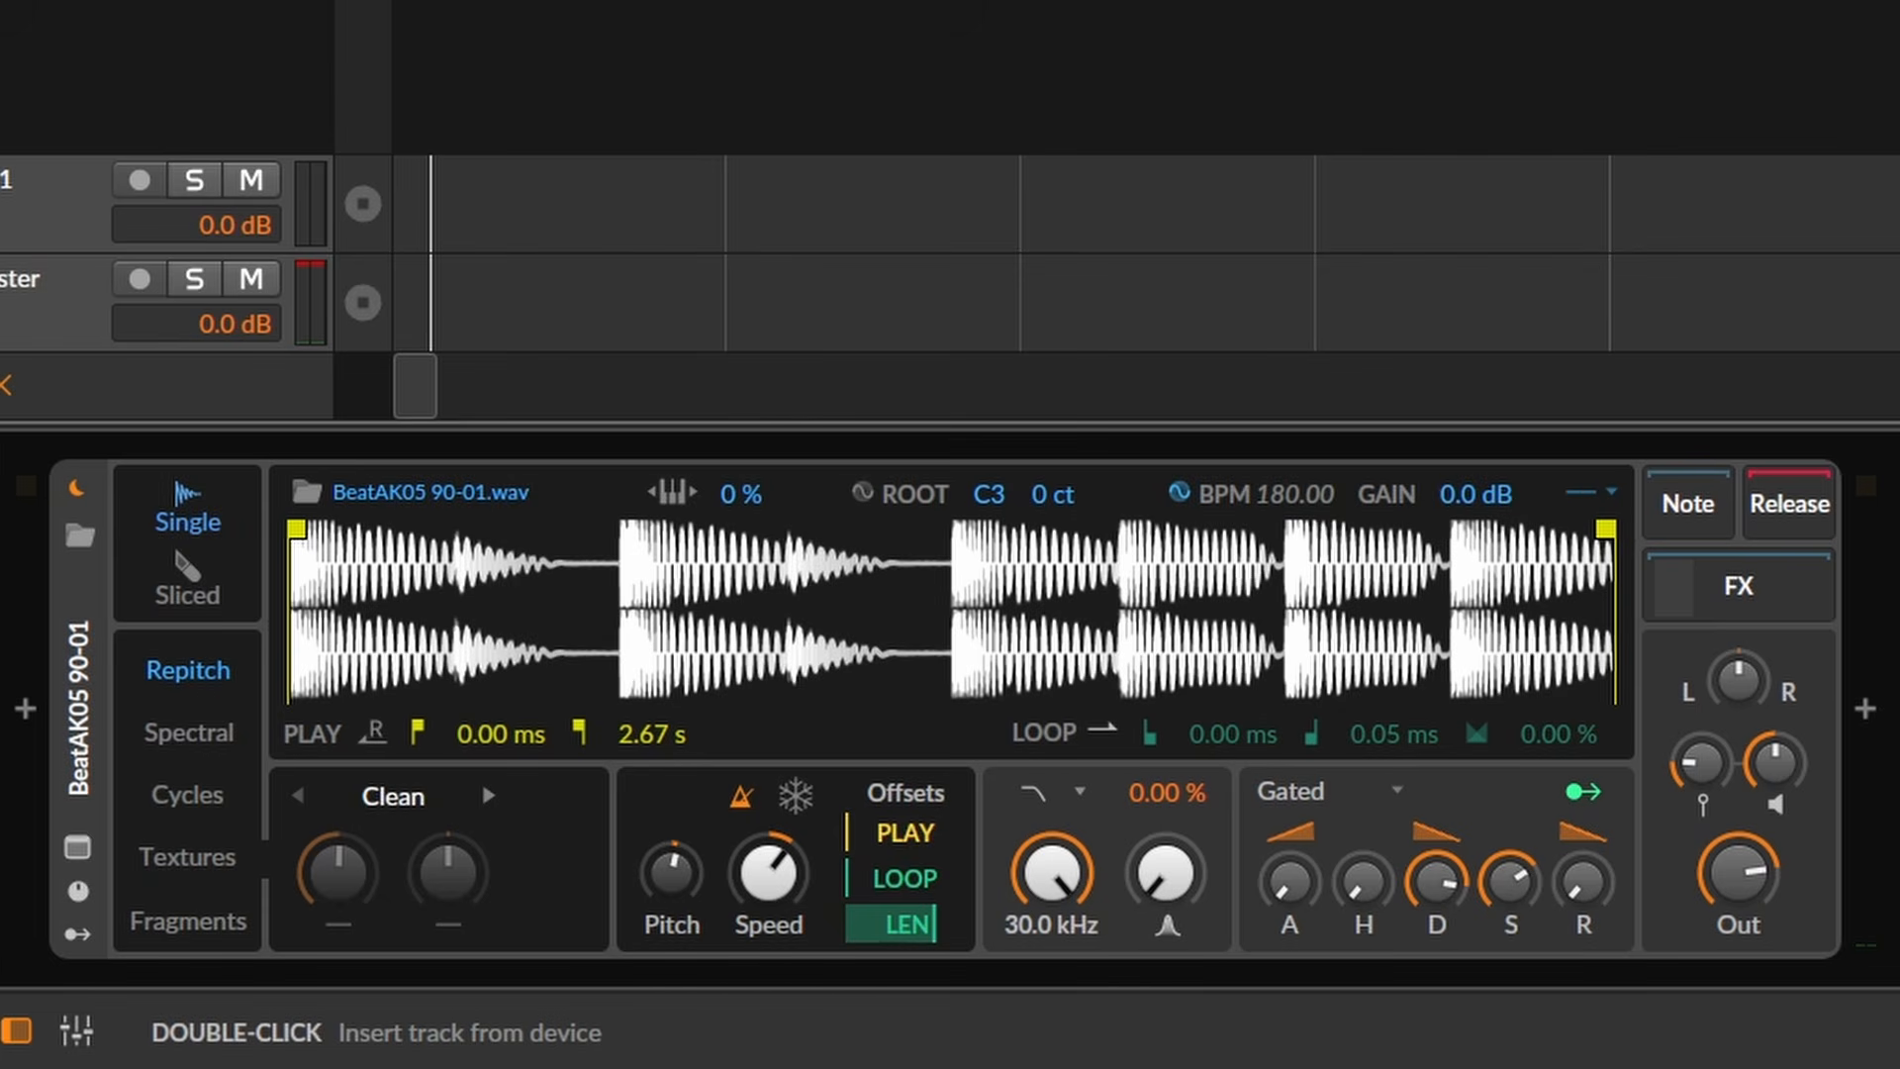
# - Switch the Sampler to Sliced mode, giving 8 equal divisions on C1 to G1
pyautogui.click(187, 593)
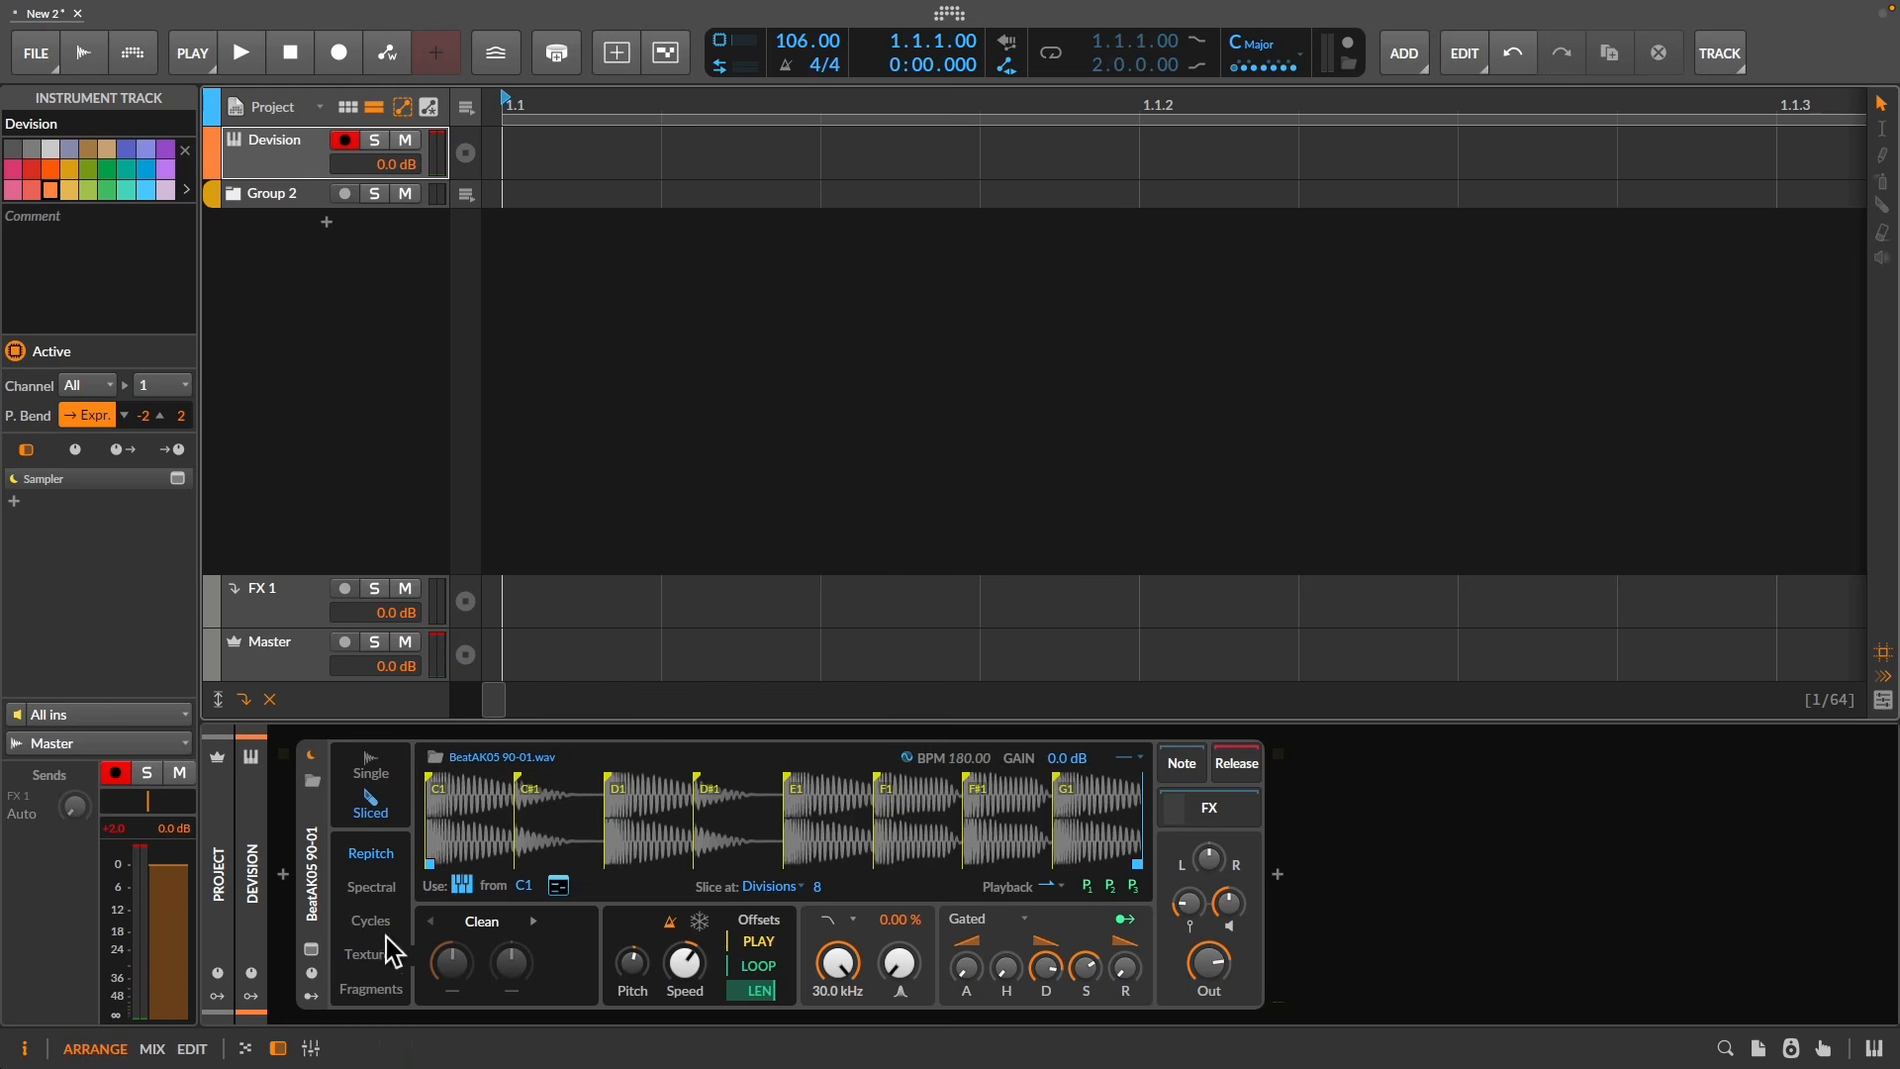
# - Dock the enlarged waveform view above the Sampler and drag the D#1 slice start later
pyautogui.click(306, 954)
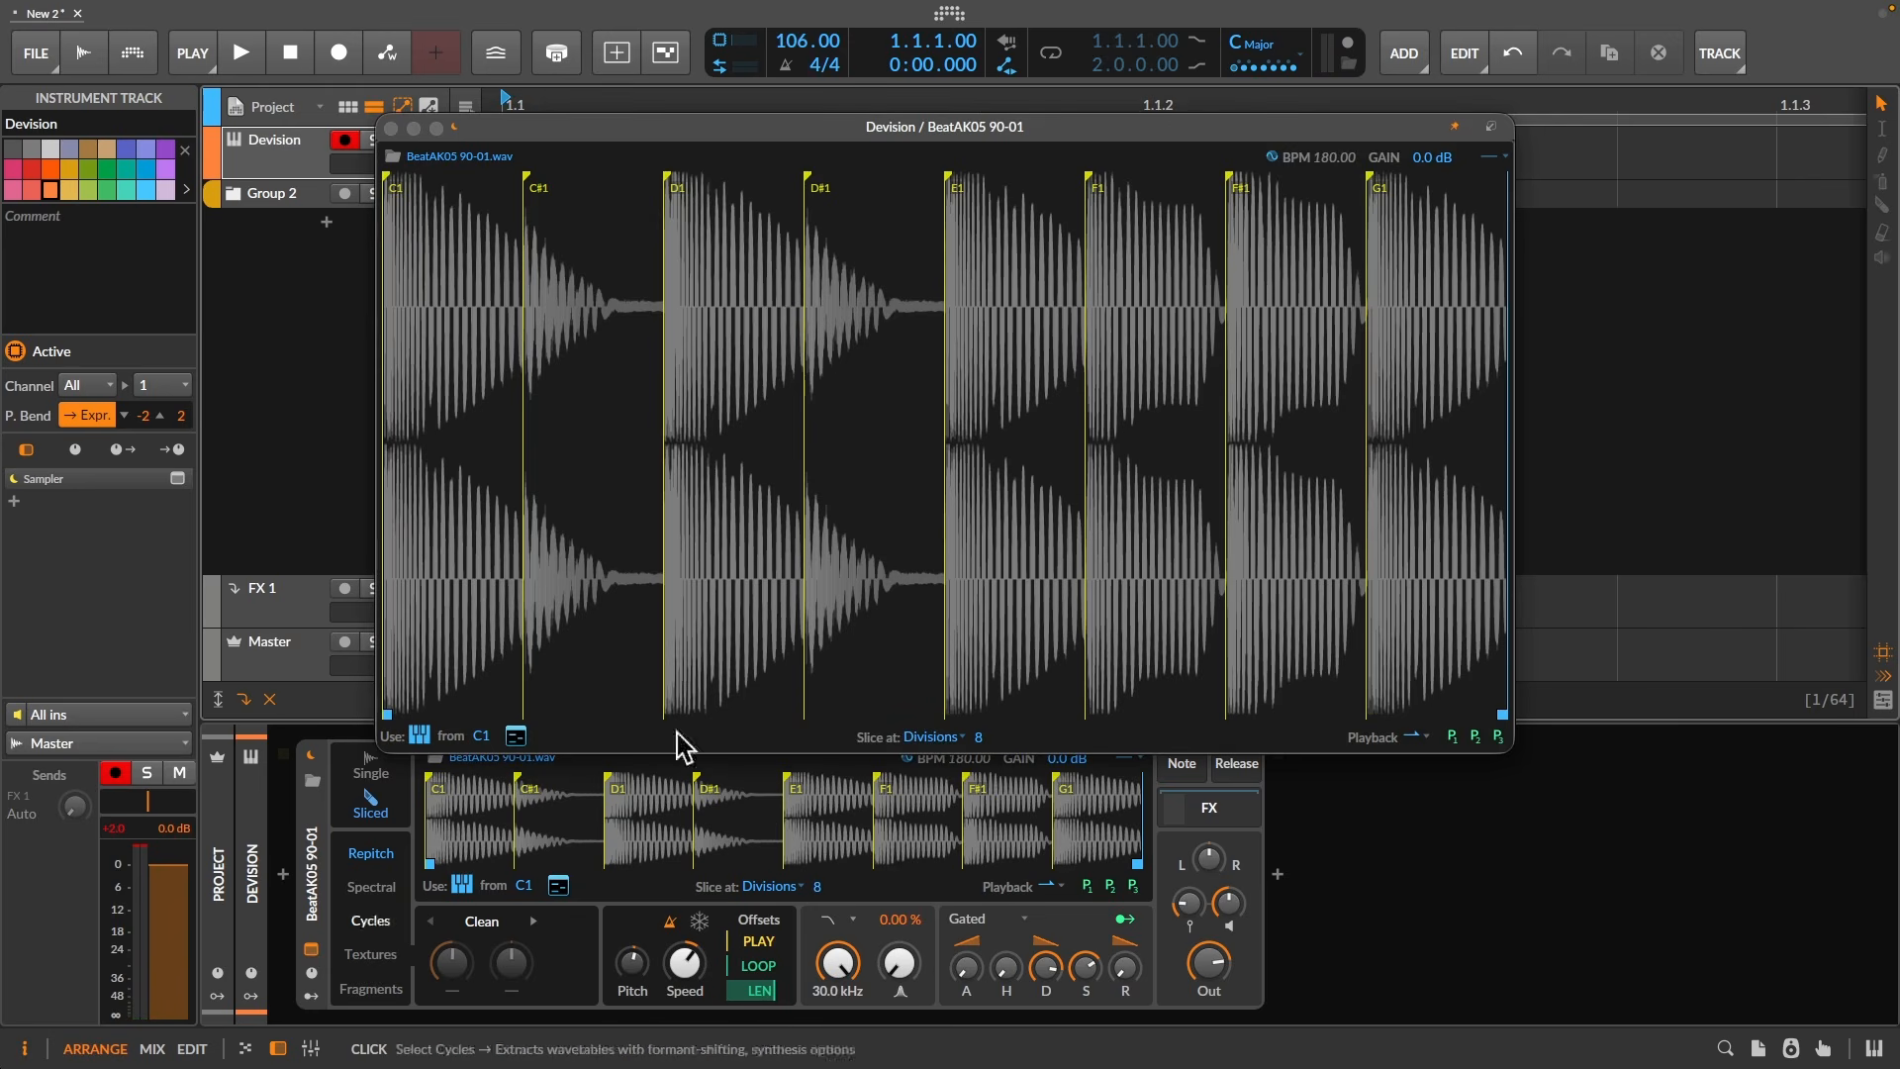
pyautogui.click(1492, 126)
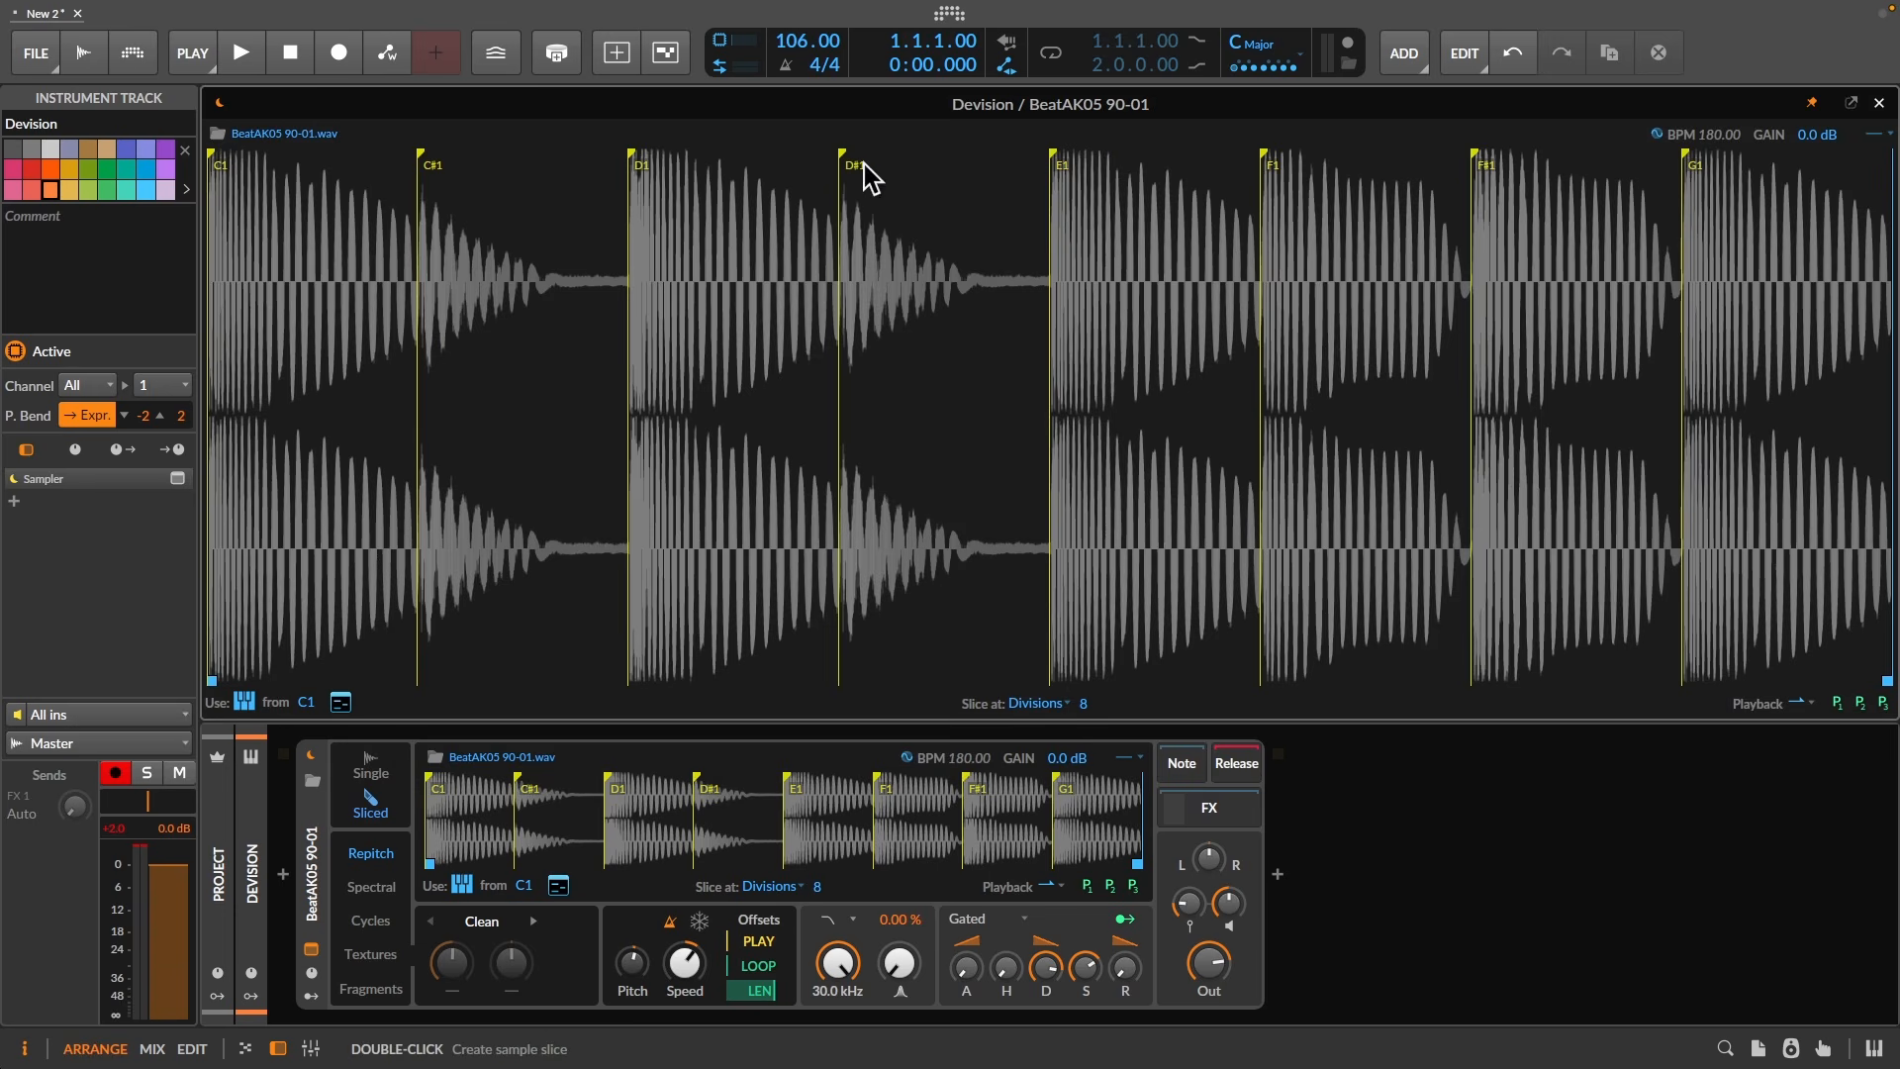
pyautogui.moveTo(853, 154); pyautogui.dragTo(856, 163)
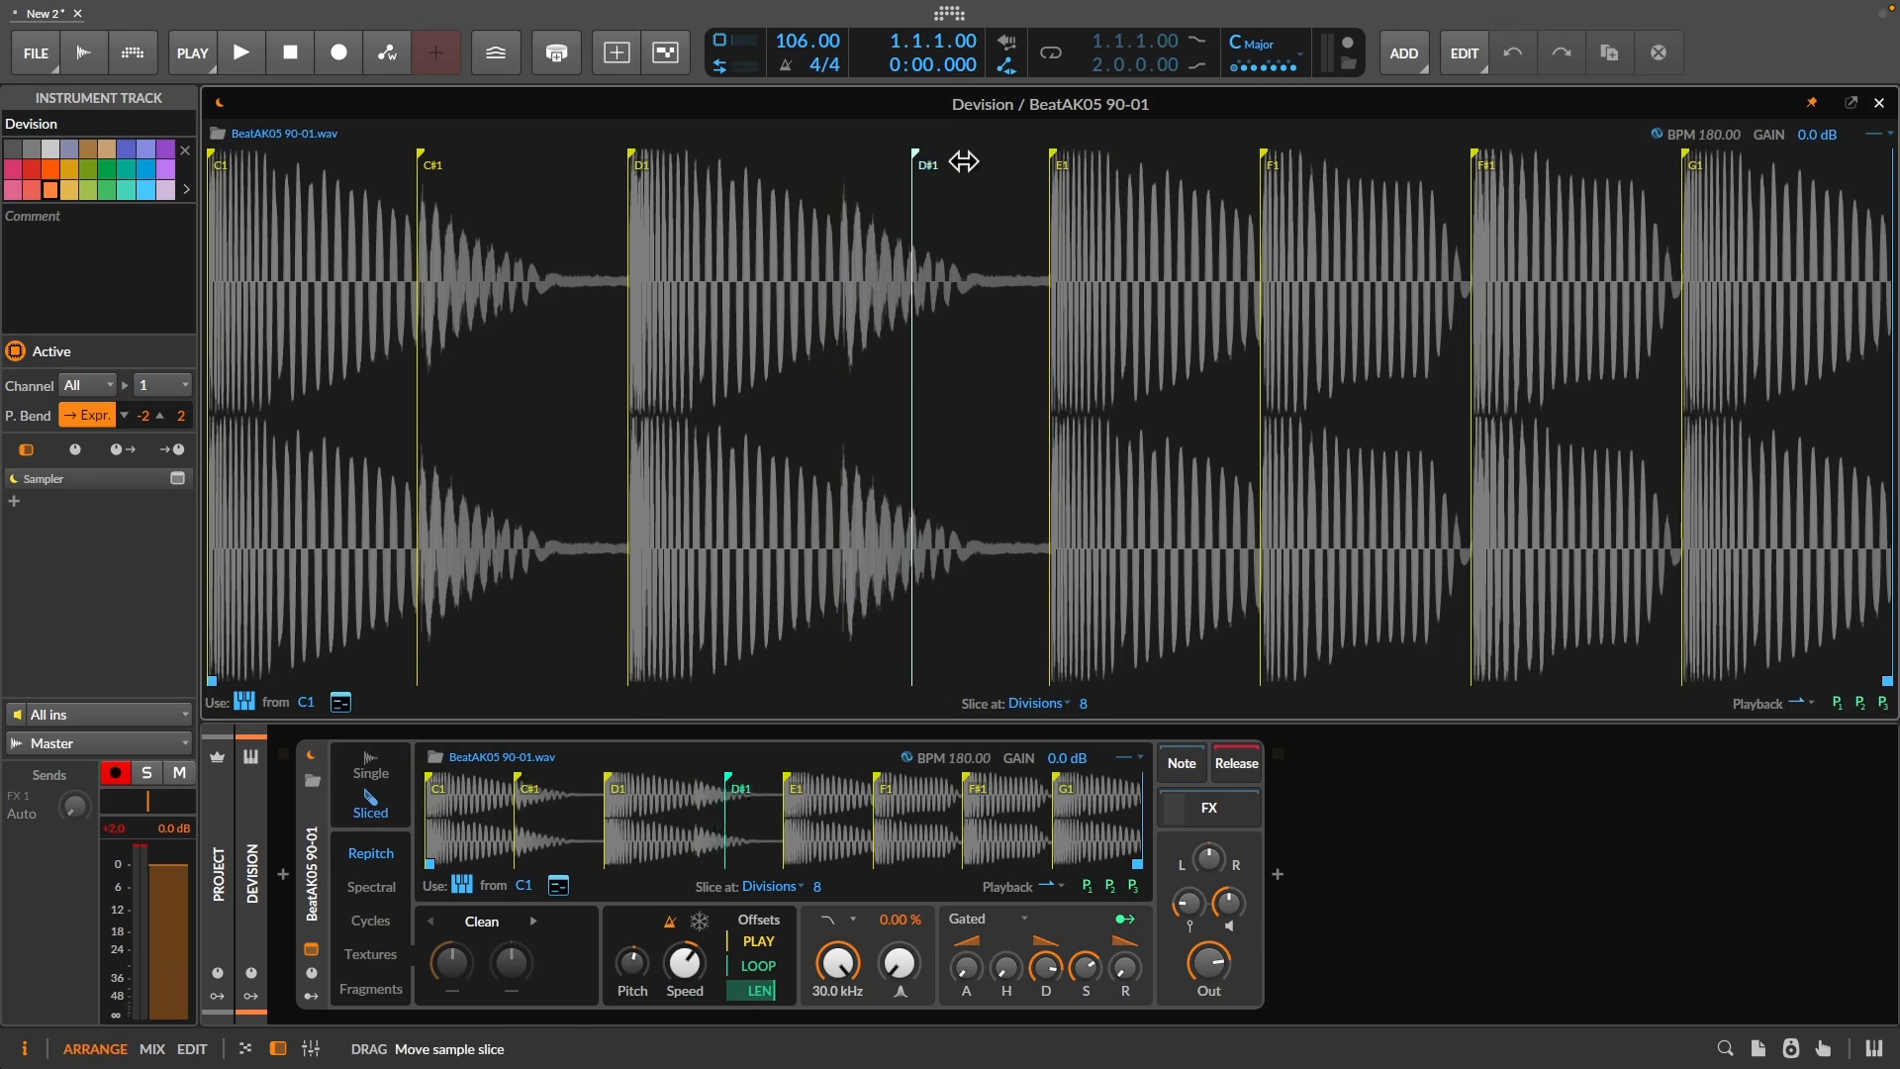
pyautogui.moveTo(962, 161); pyautogui.dragTo(1020, 161)
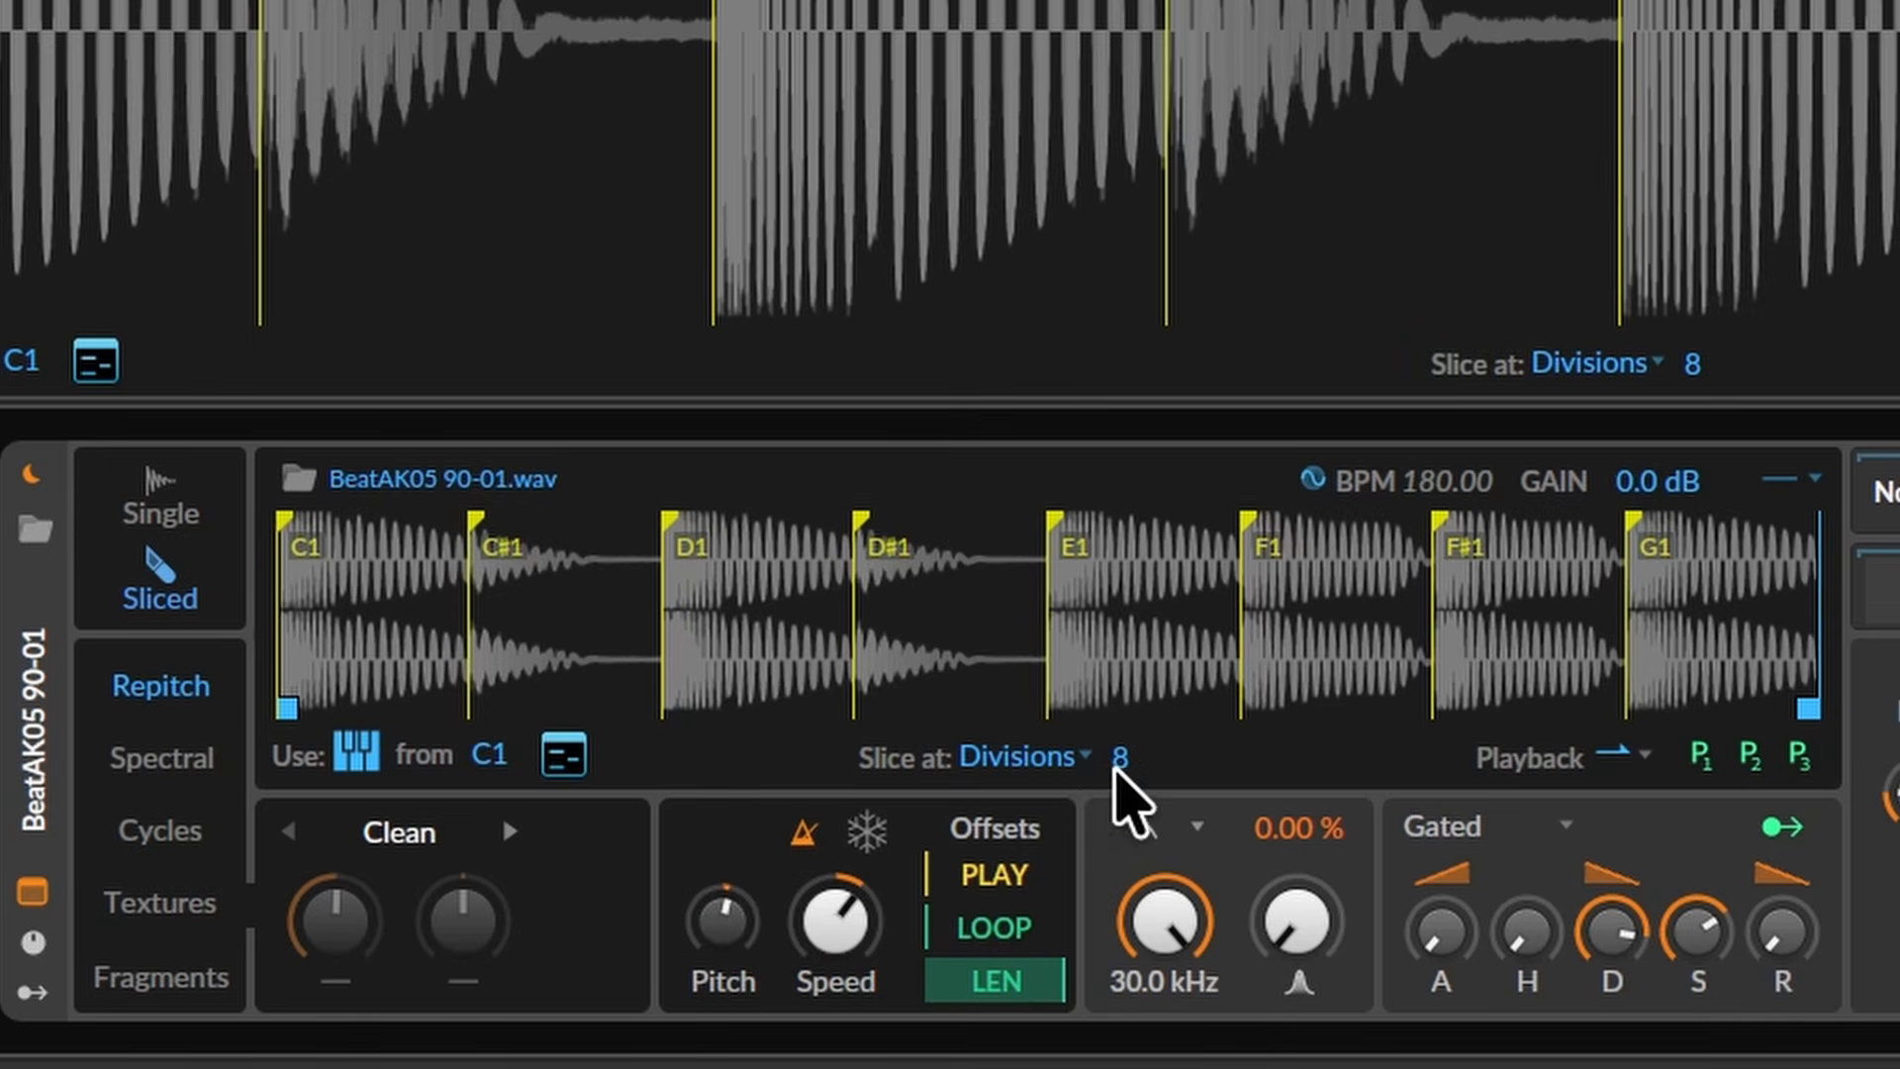
pyautogui.moveTo(1122, 772); pyautogui.dragTo(1123, 541)
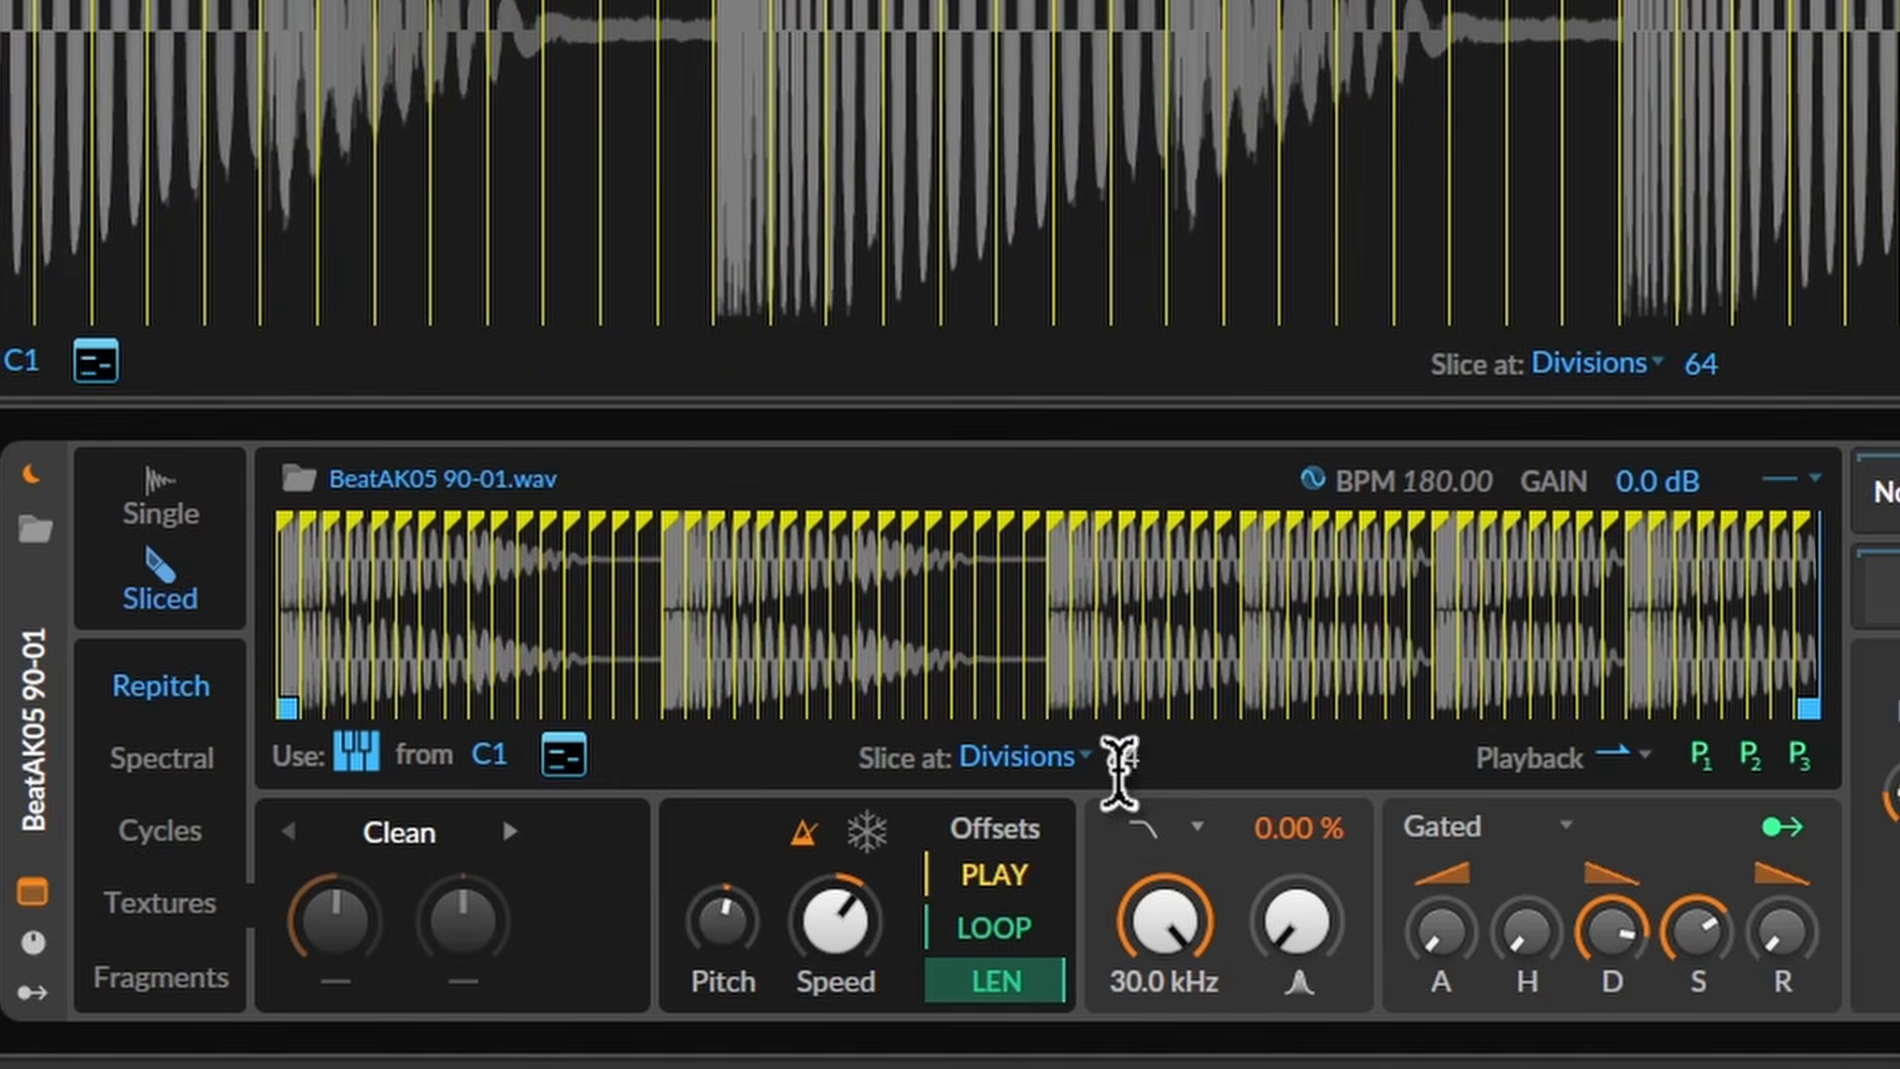
pyautogui.write('8')
pyautogui.press('Return')
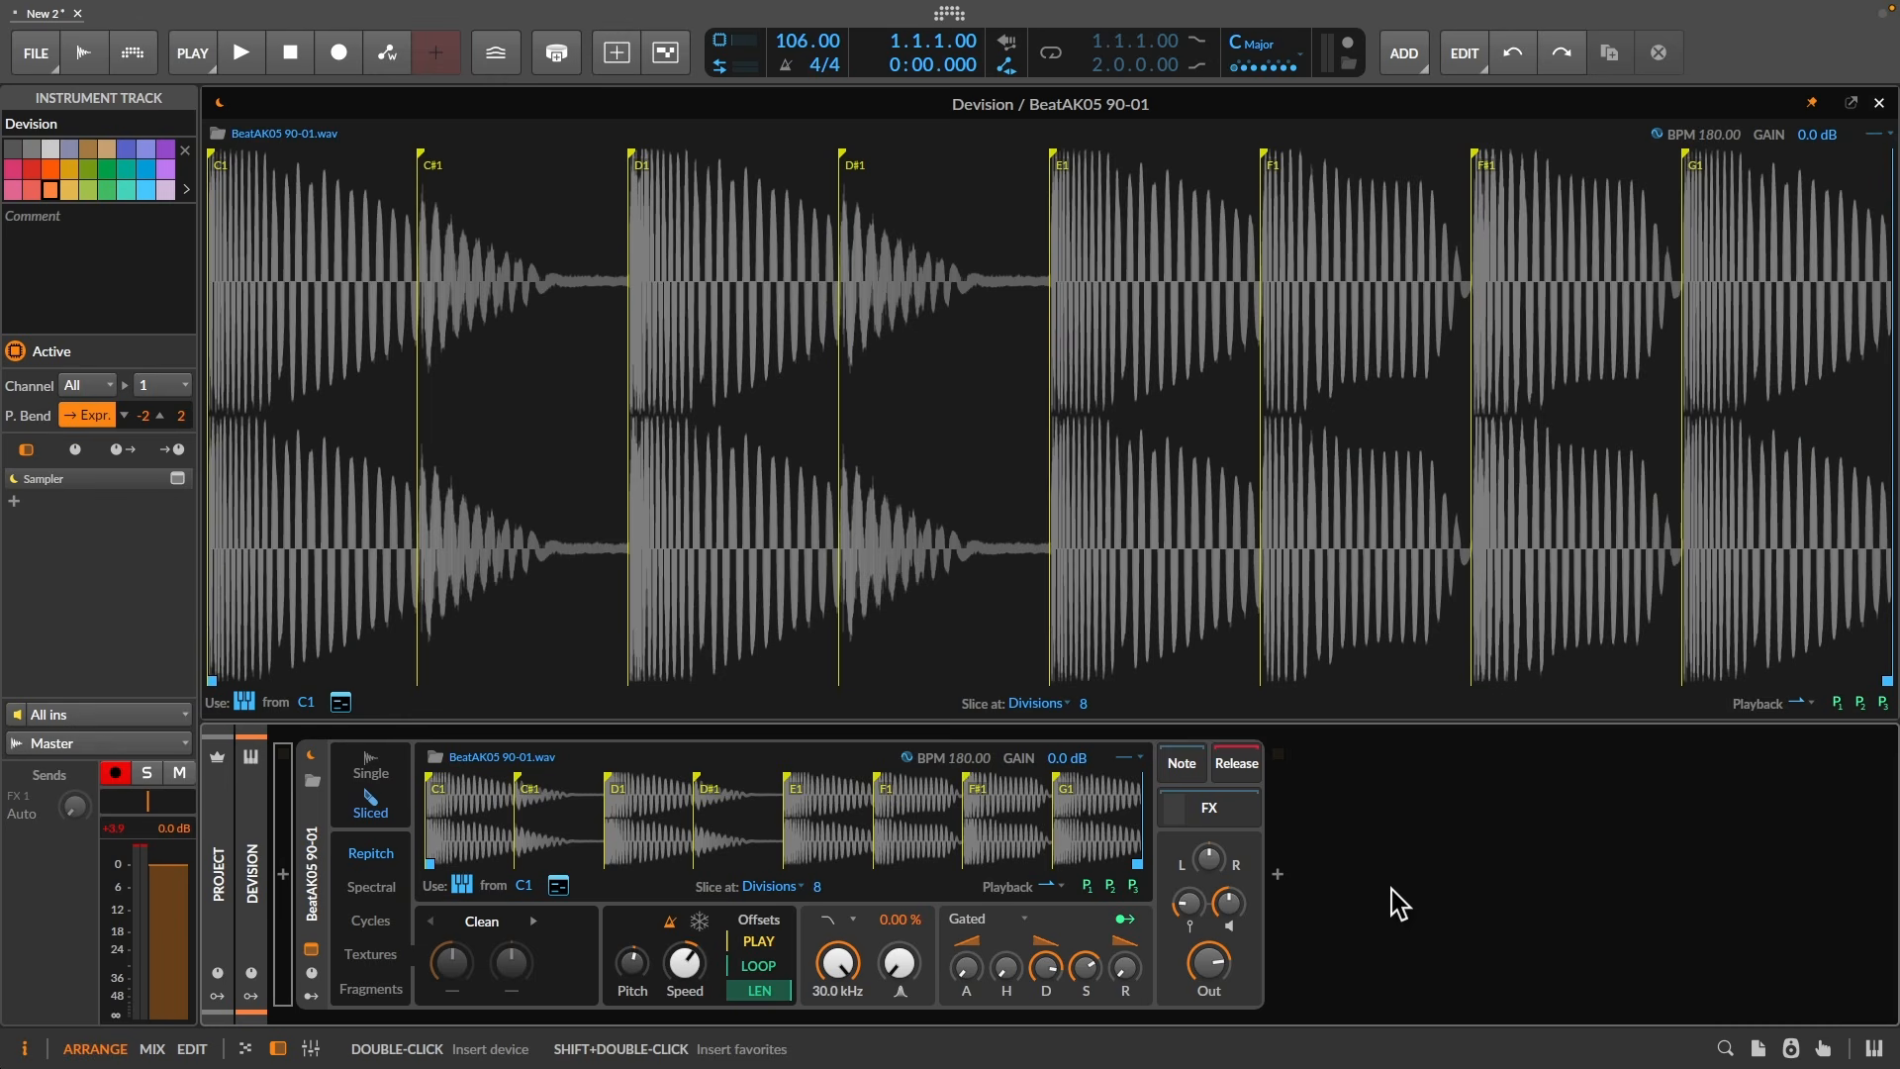
# - Open and enlarge the on-screen pad panel, then play slice pads 9, 4, 8, 6, 5, 1 and 2
pyautogui.click(1875, 1049)
pyautogui.moveTo(1086, 930); pyautogui.dragTo(1066, 667)
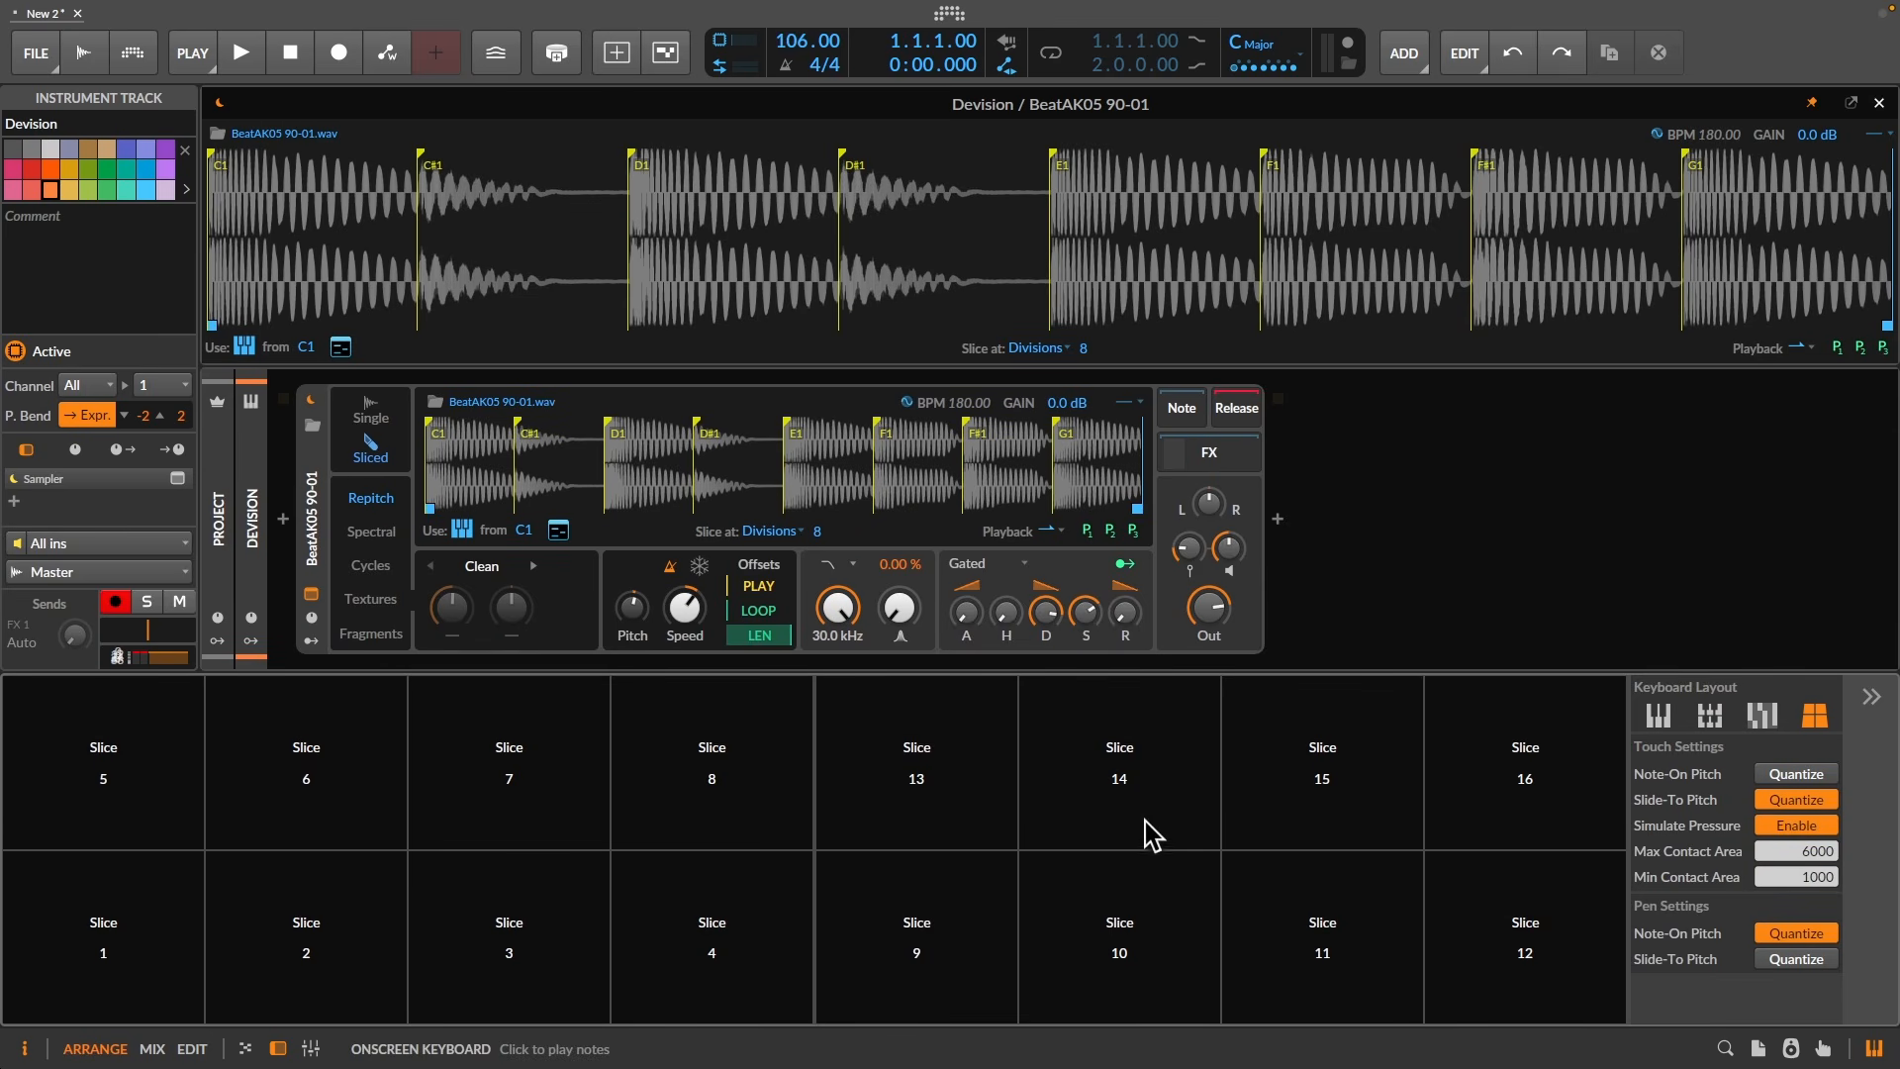
pyautogui.click(918, 894)
pyautogui.click(733, 889)
pyautogui.click(673, 822)
pyautogui.click(306, 767)
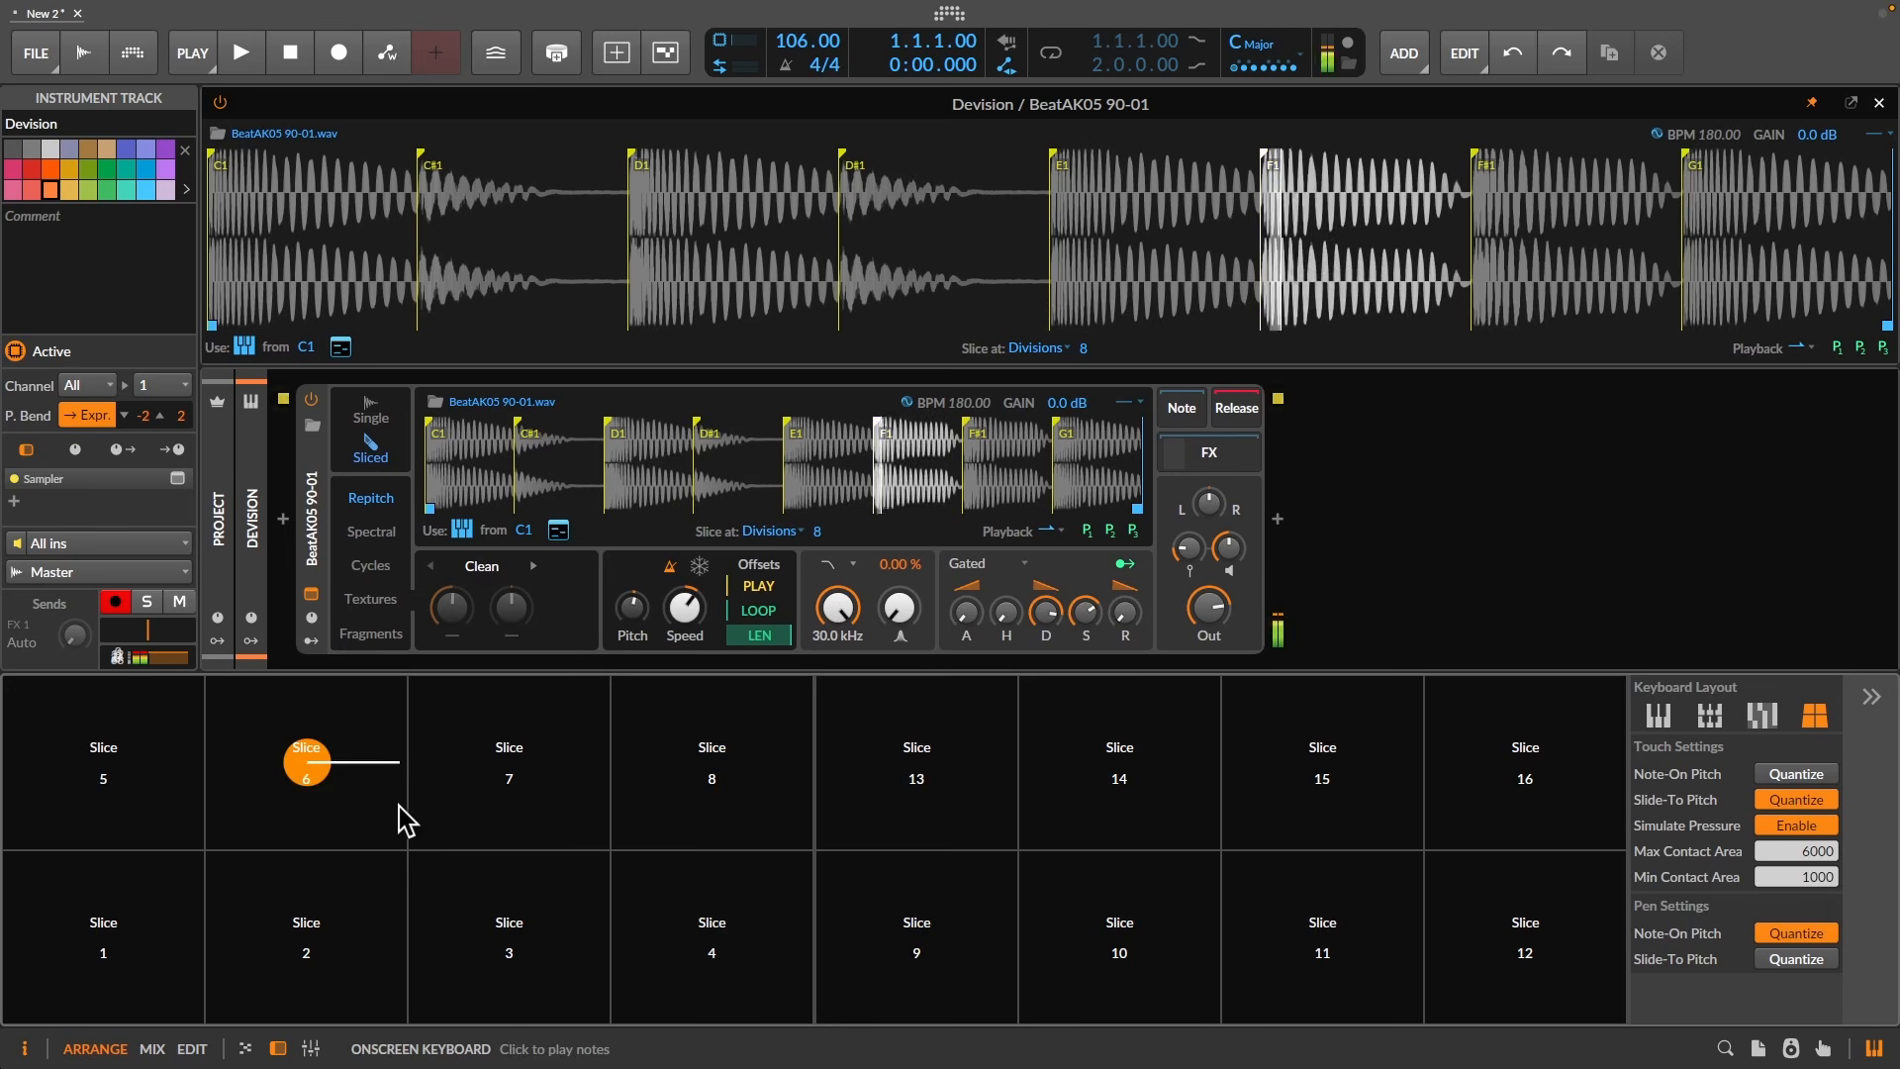
pyautogui.click(131, 782)
pyautogui.click(134, 928)
pyautogui.click(297, 933)
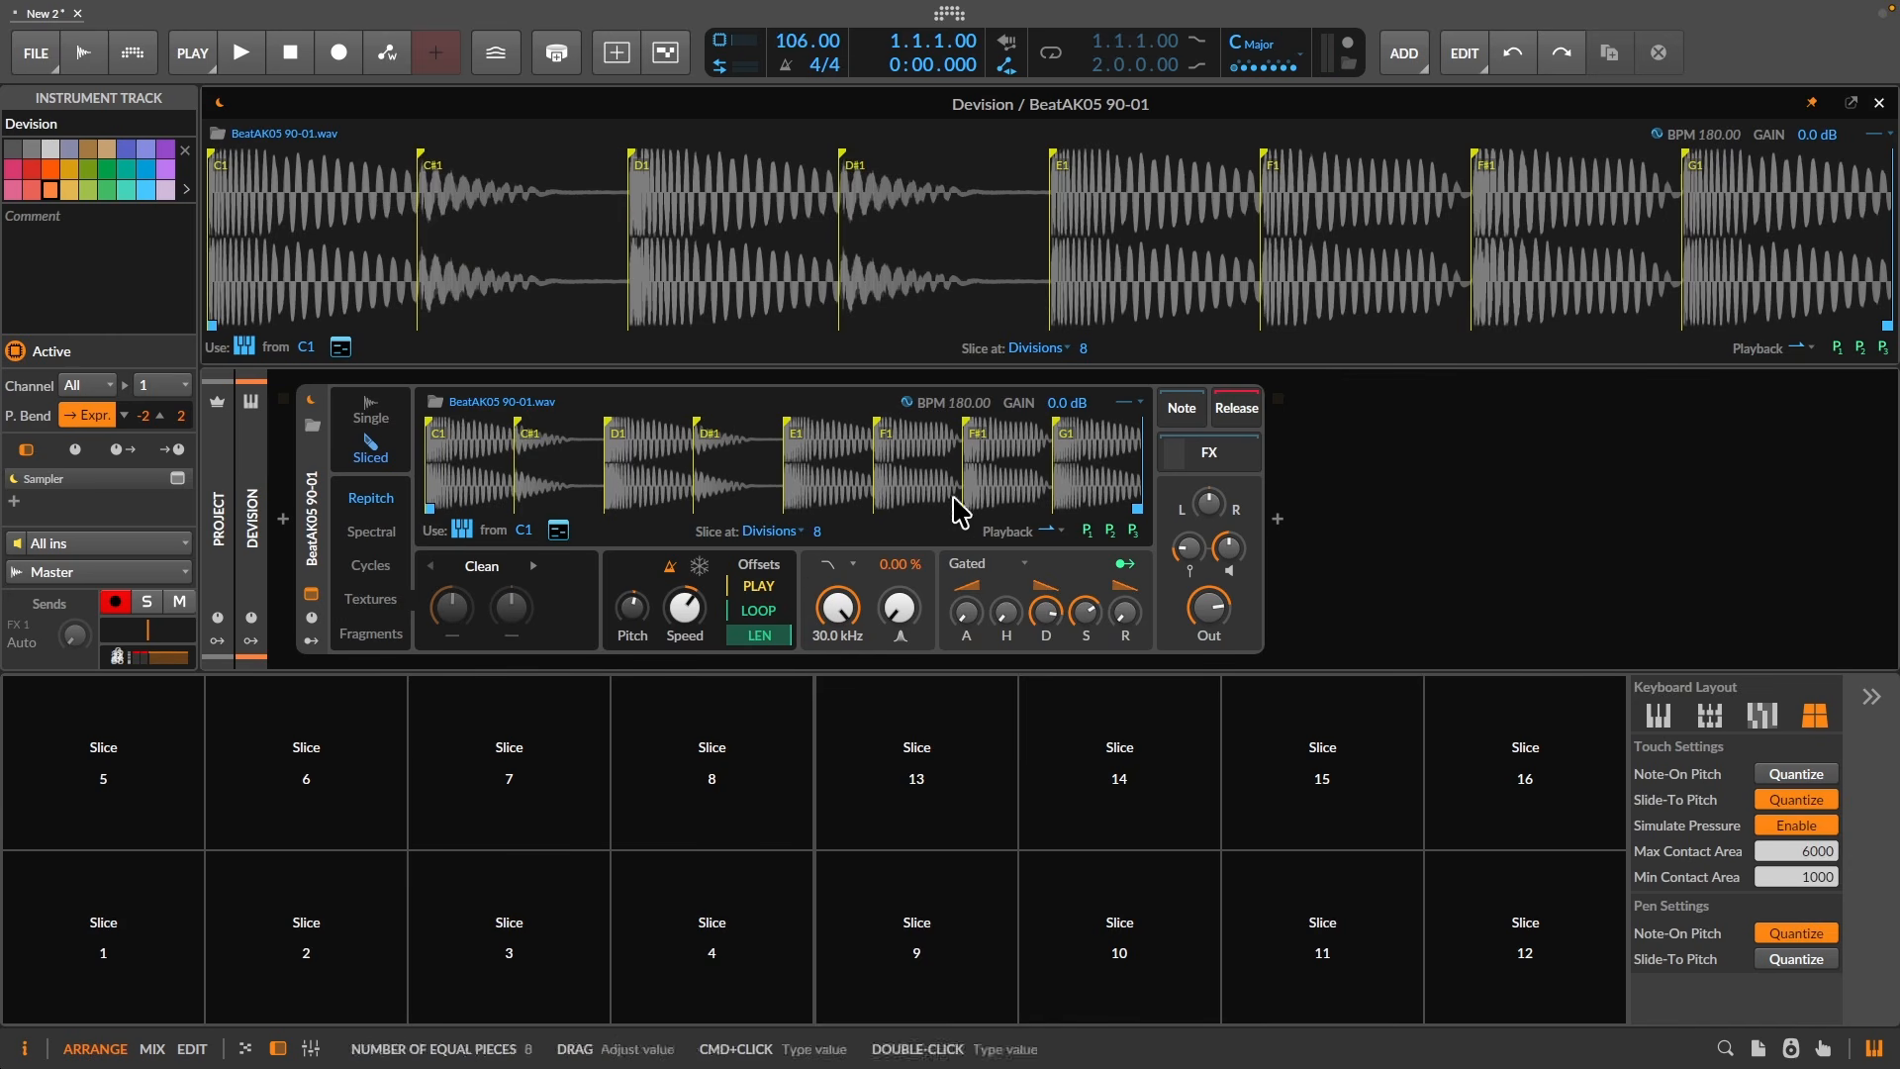
pyautogui.click(1458, 477)
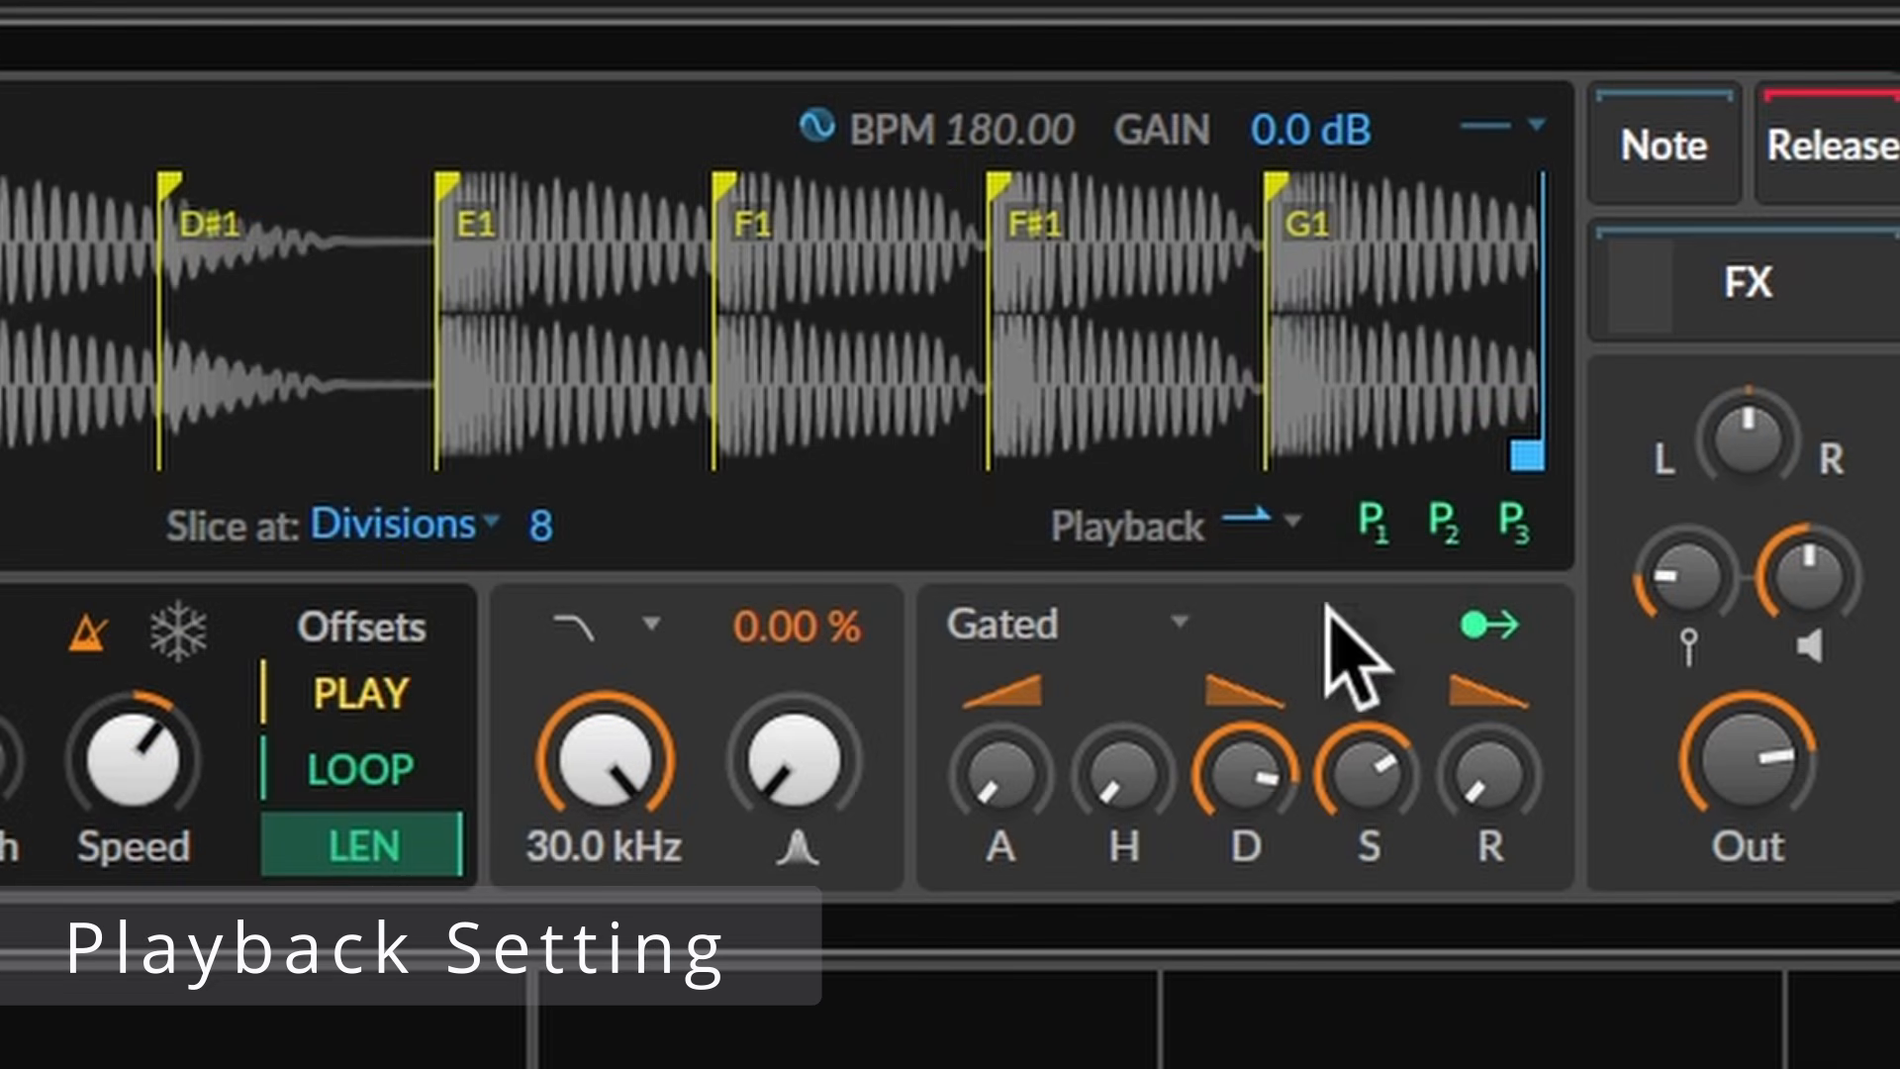
# - Try Slice end and then Sample end playback, shortening the sample end region
pyautogui.click(1261, 525)
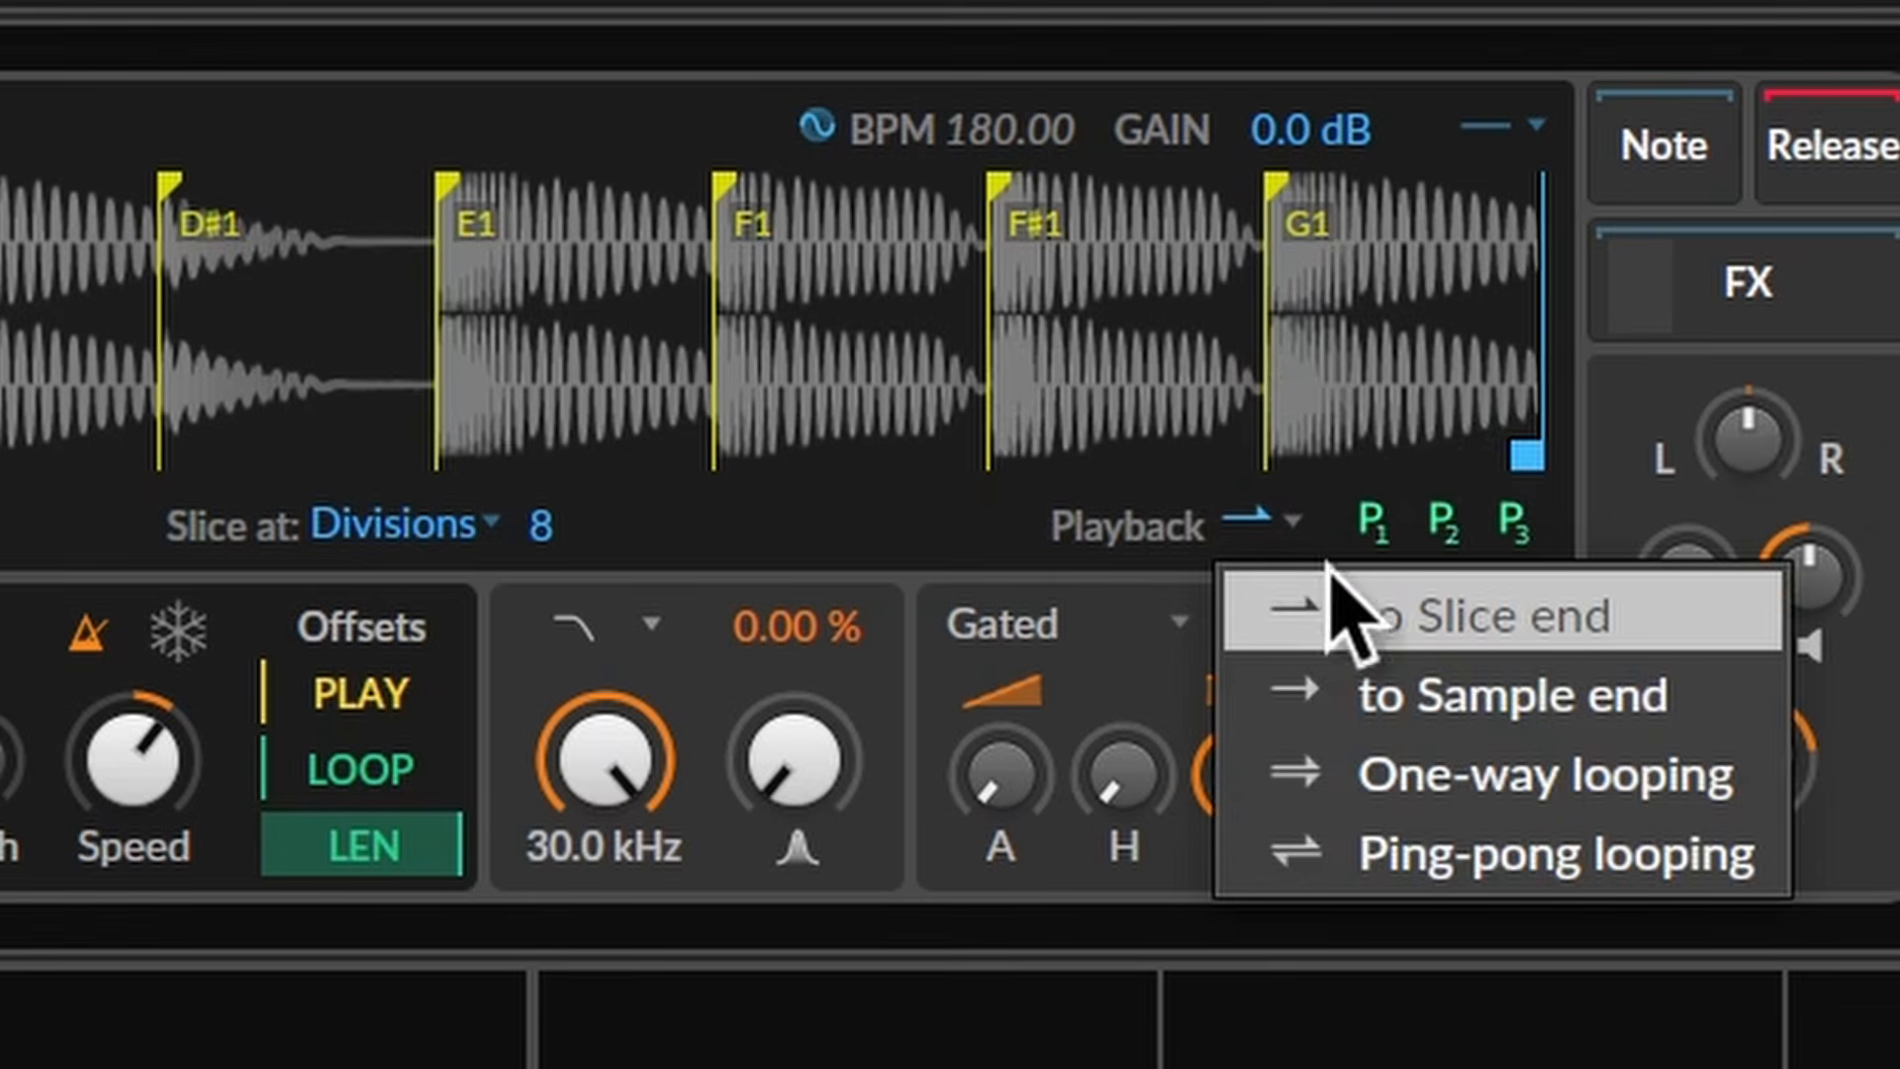
pyautogui.click(1385, 623)
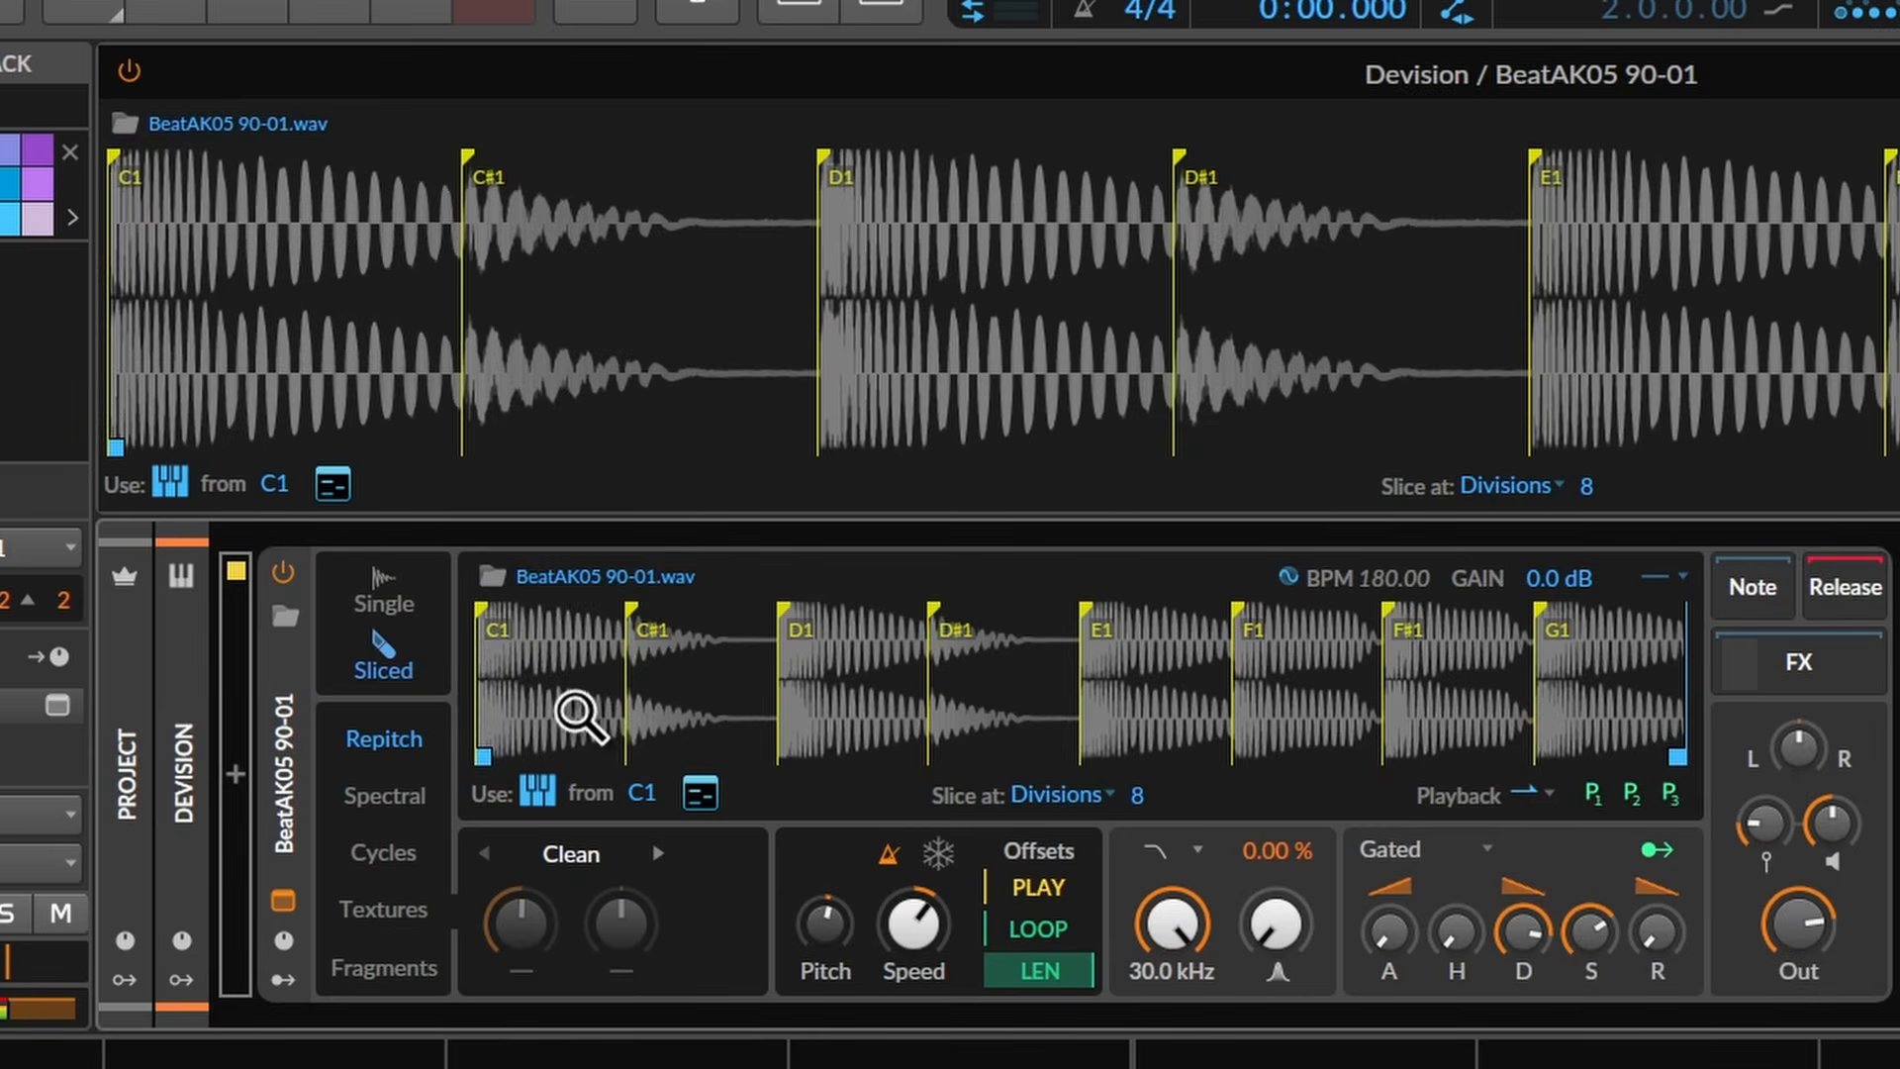
pyautogui.click(1530, 796)
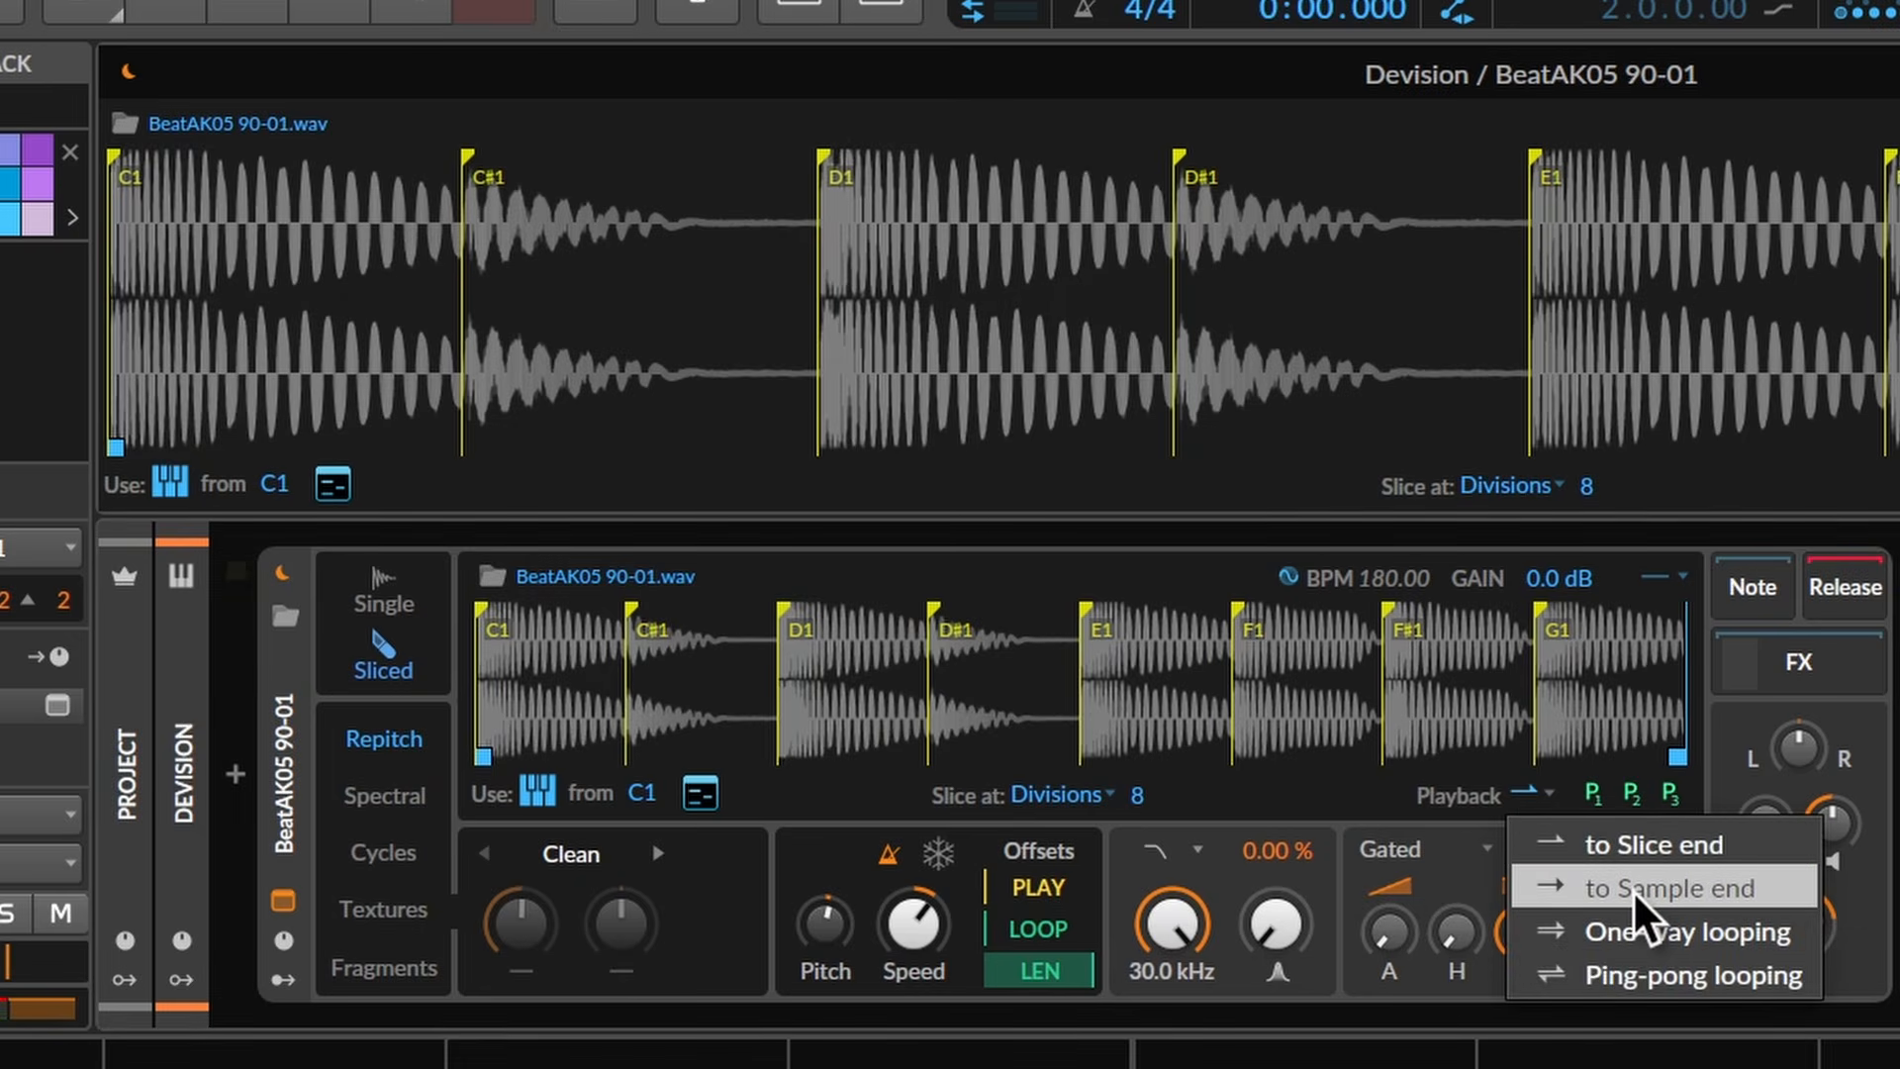
pyautogui.click(1632, 889)
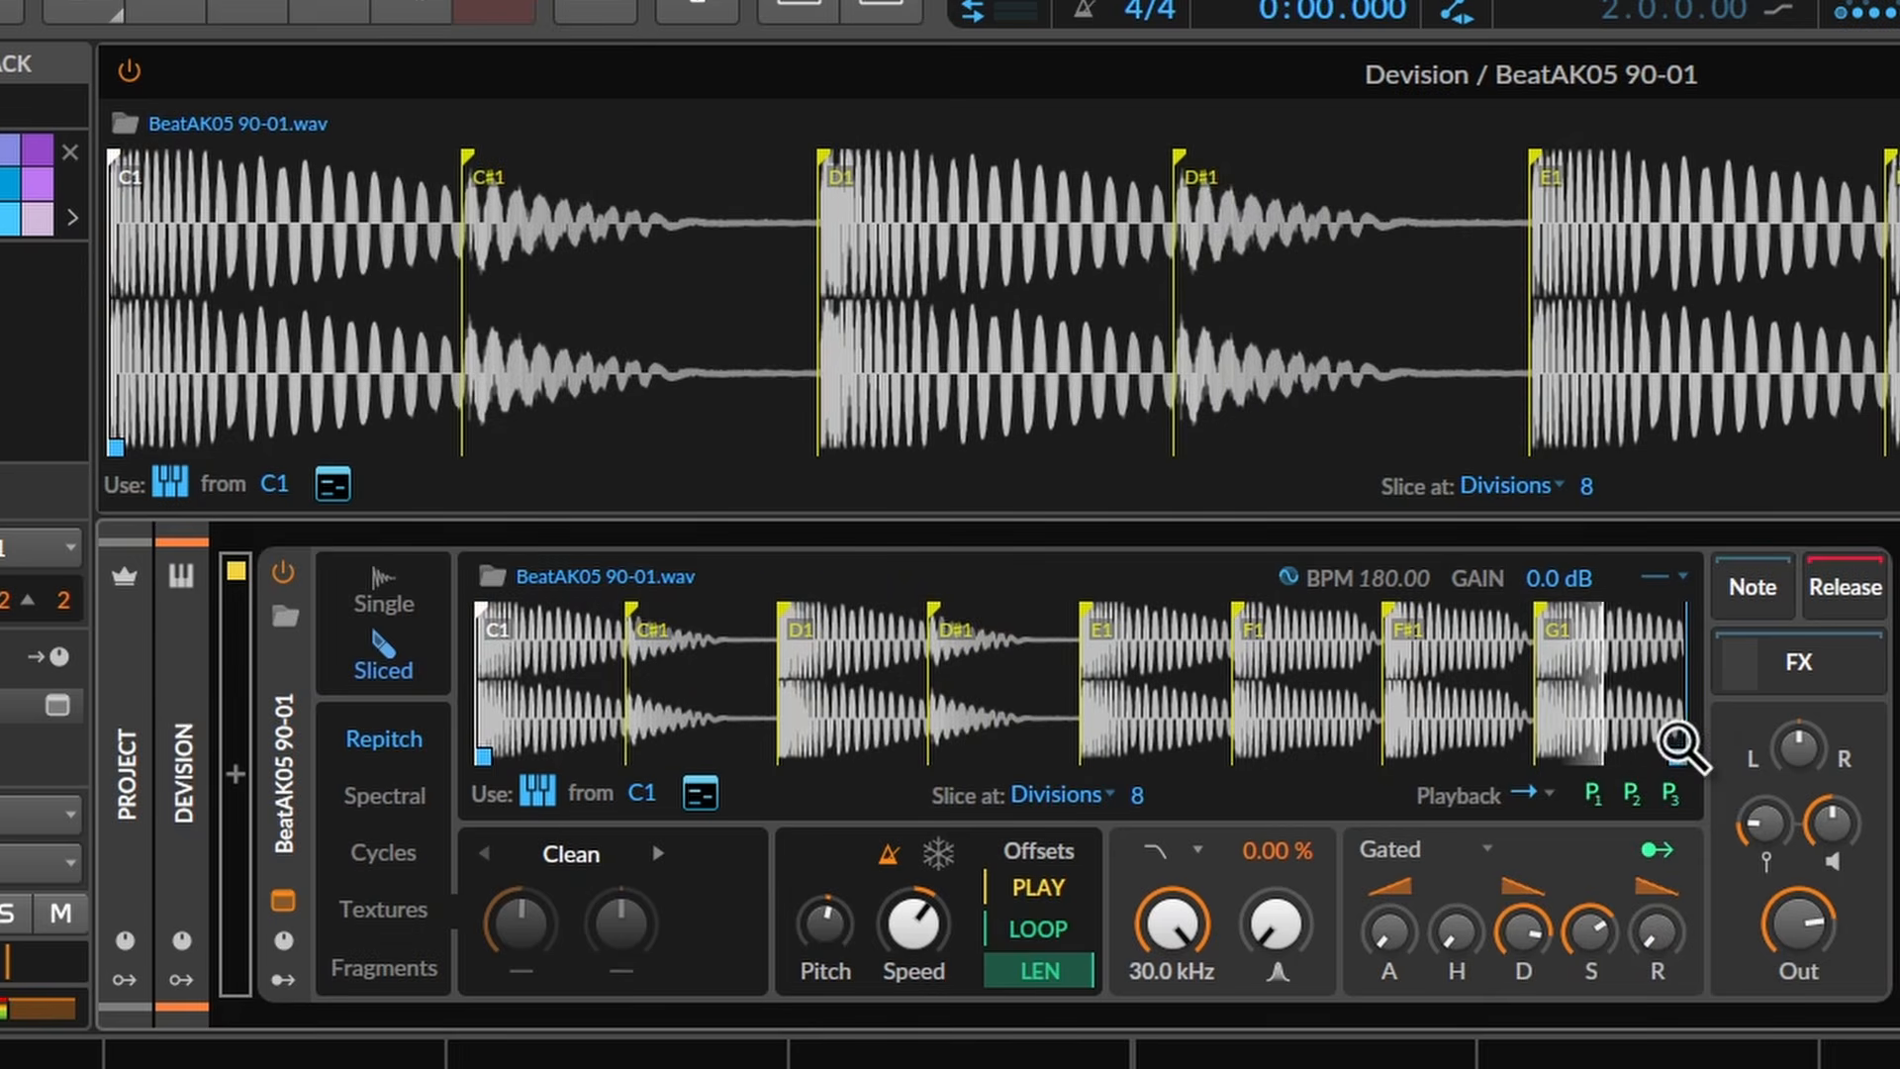
pyautogui.moveTo(1670, 758); pyautogui.dragTo(767, 755)
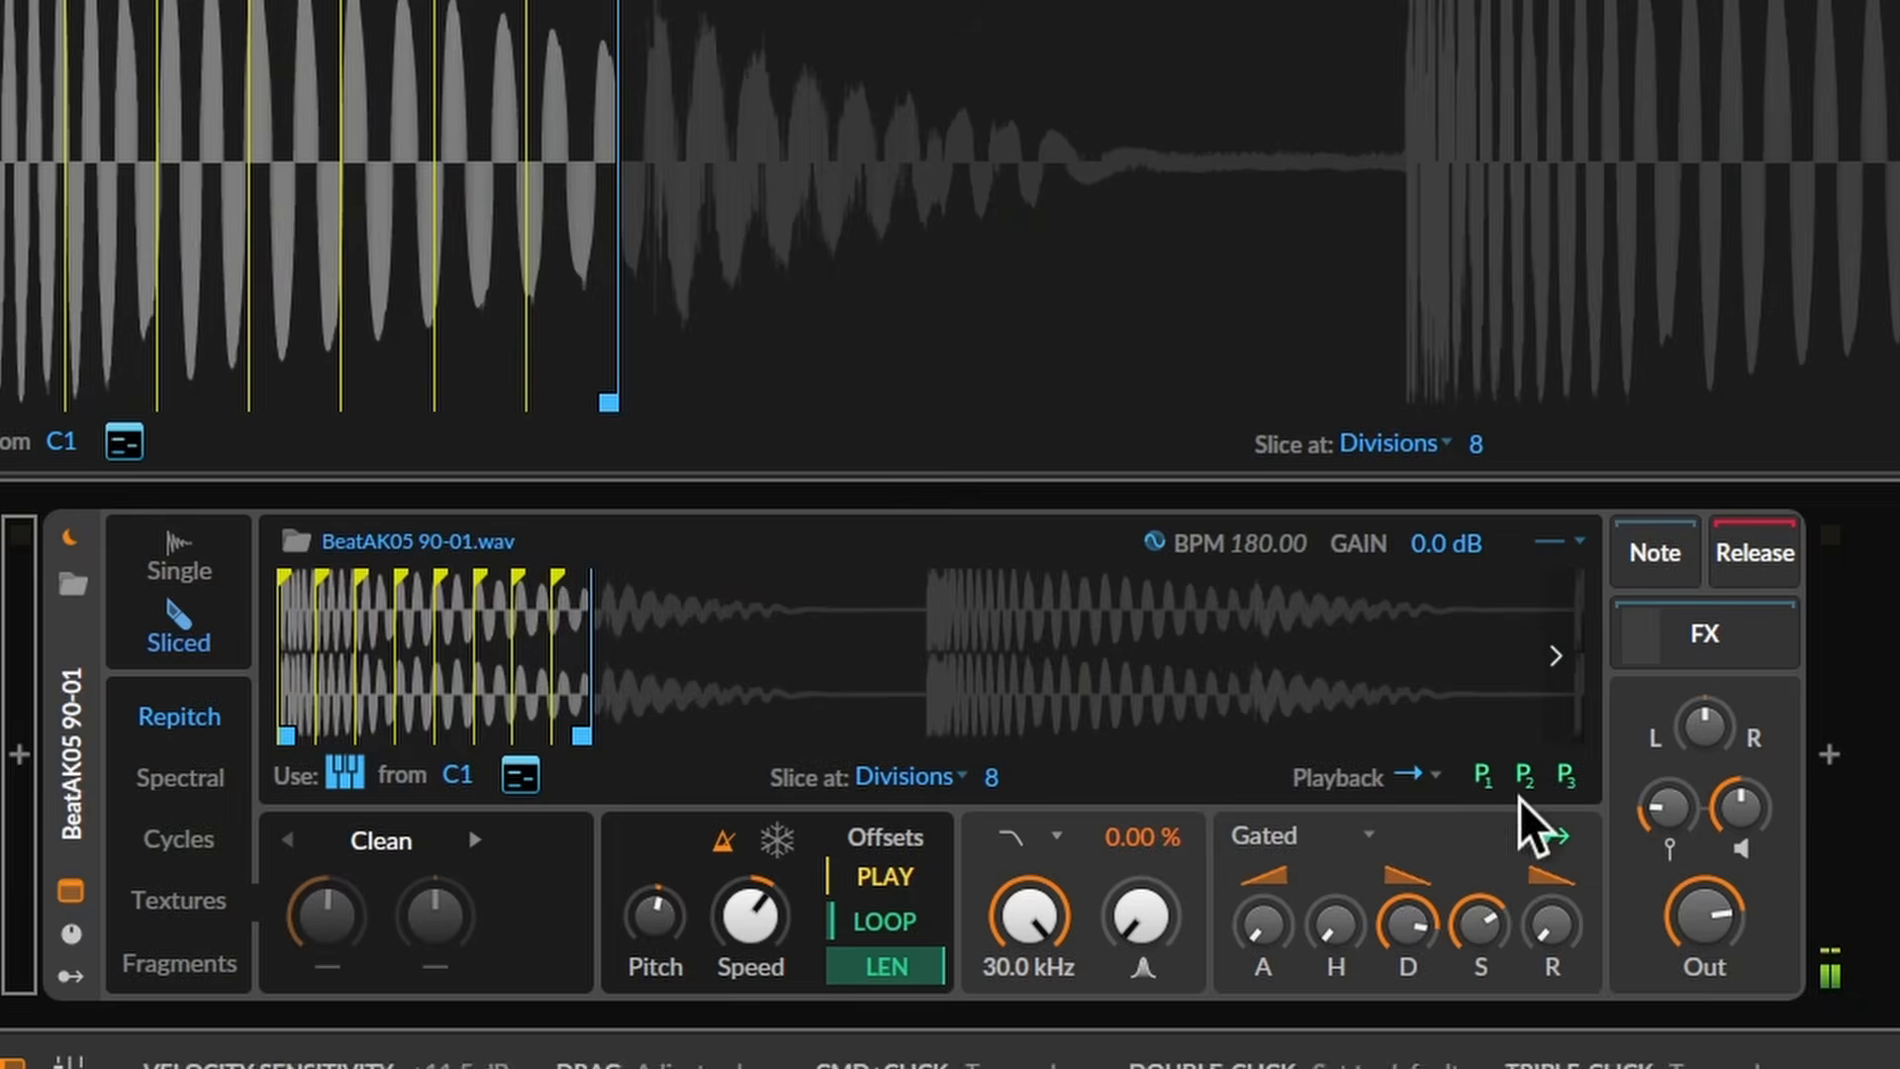
# - Set playback to One-way looping and extend the sample end back across the whole waveform
pyautogui.click(1406, 778)
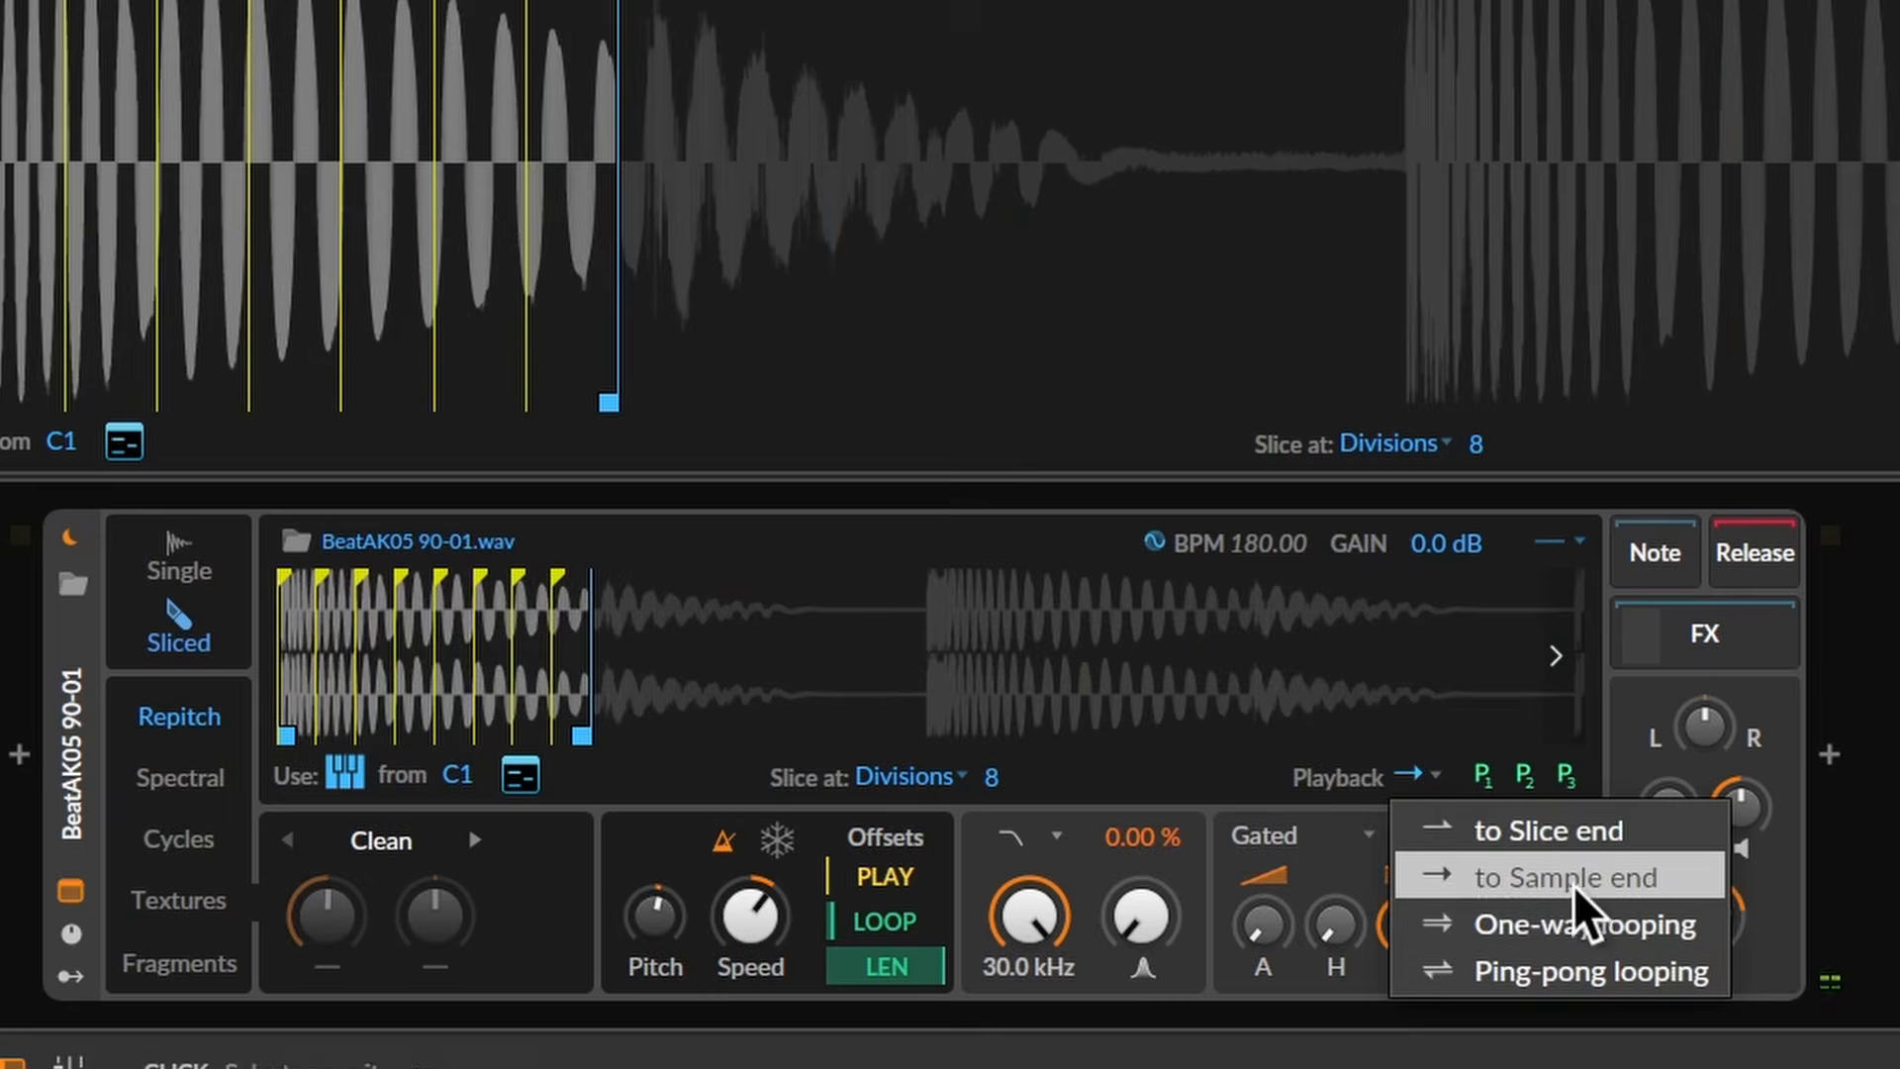
pyautogui.click(1604, 941)
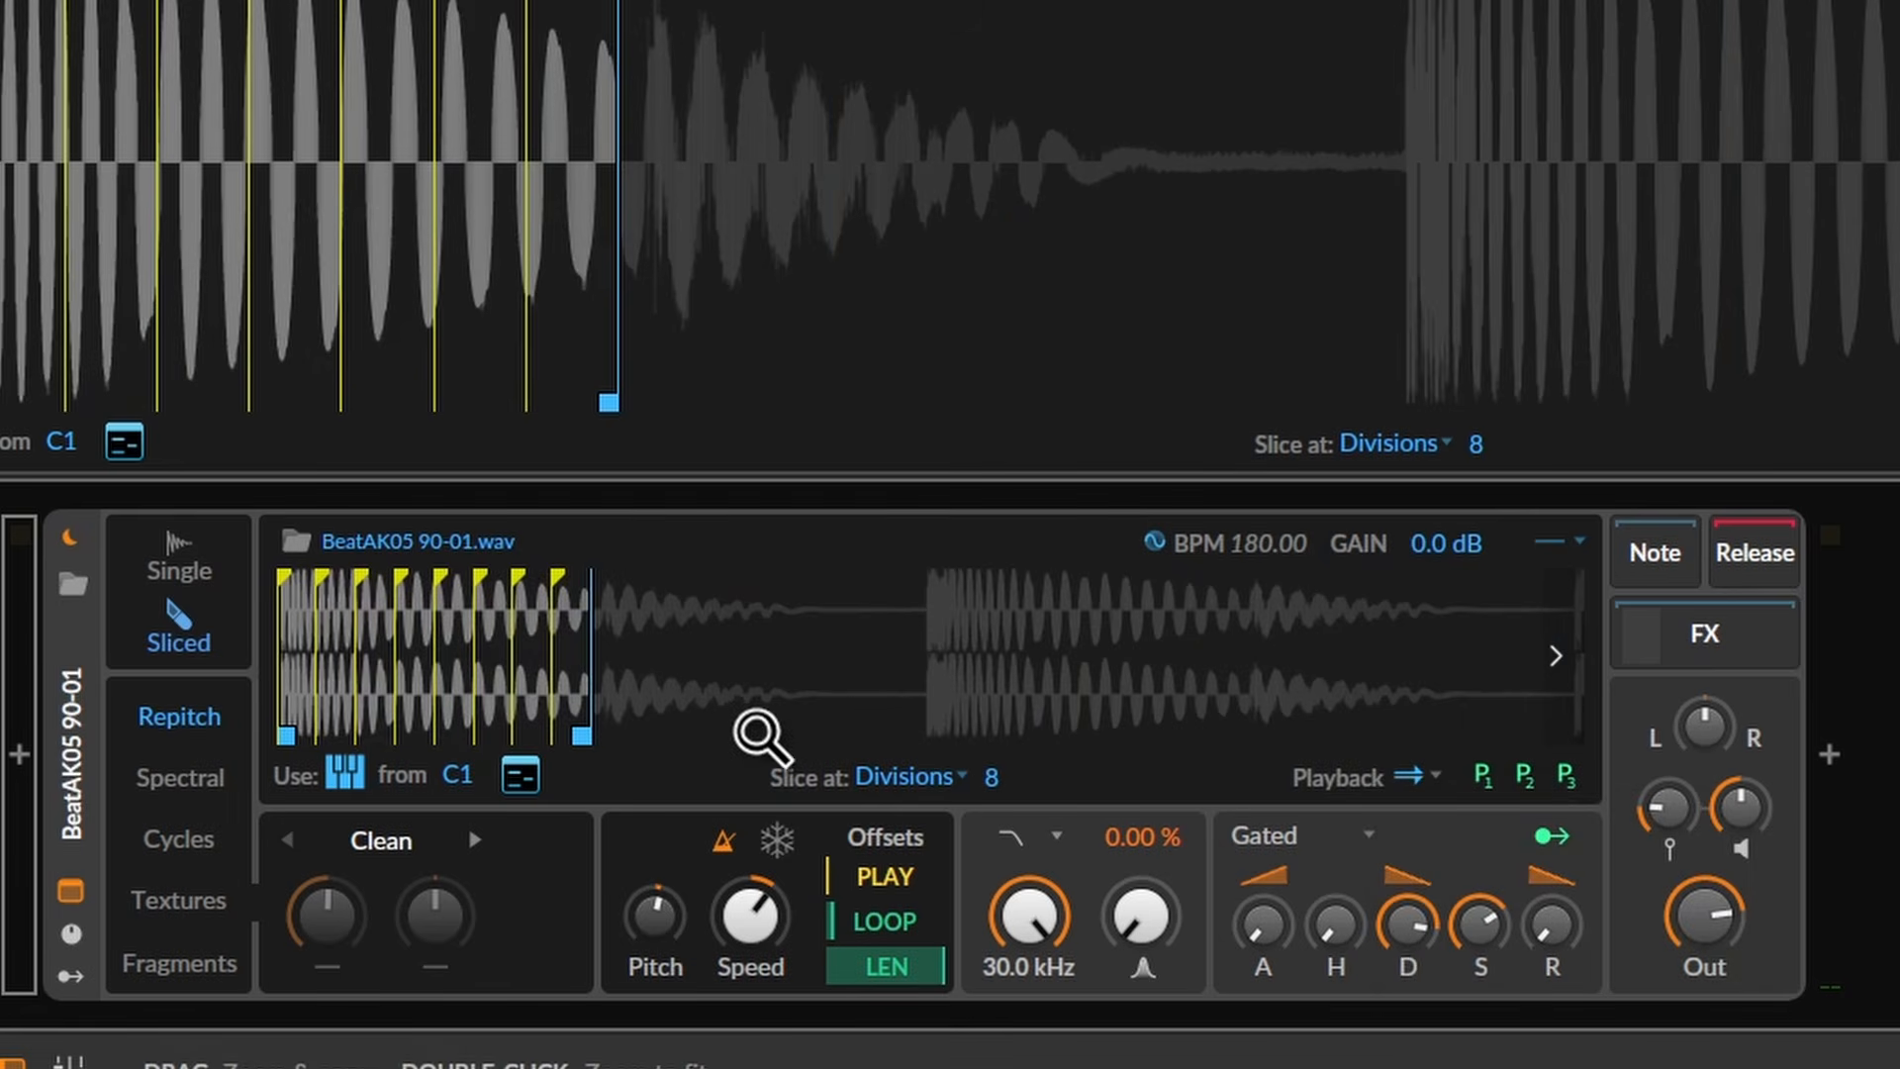
pyautogui.moveTo(609, 740); pyautogui.dragTo(1580, 778)
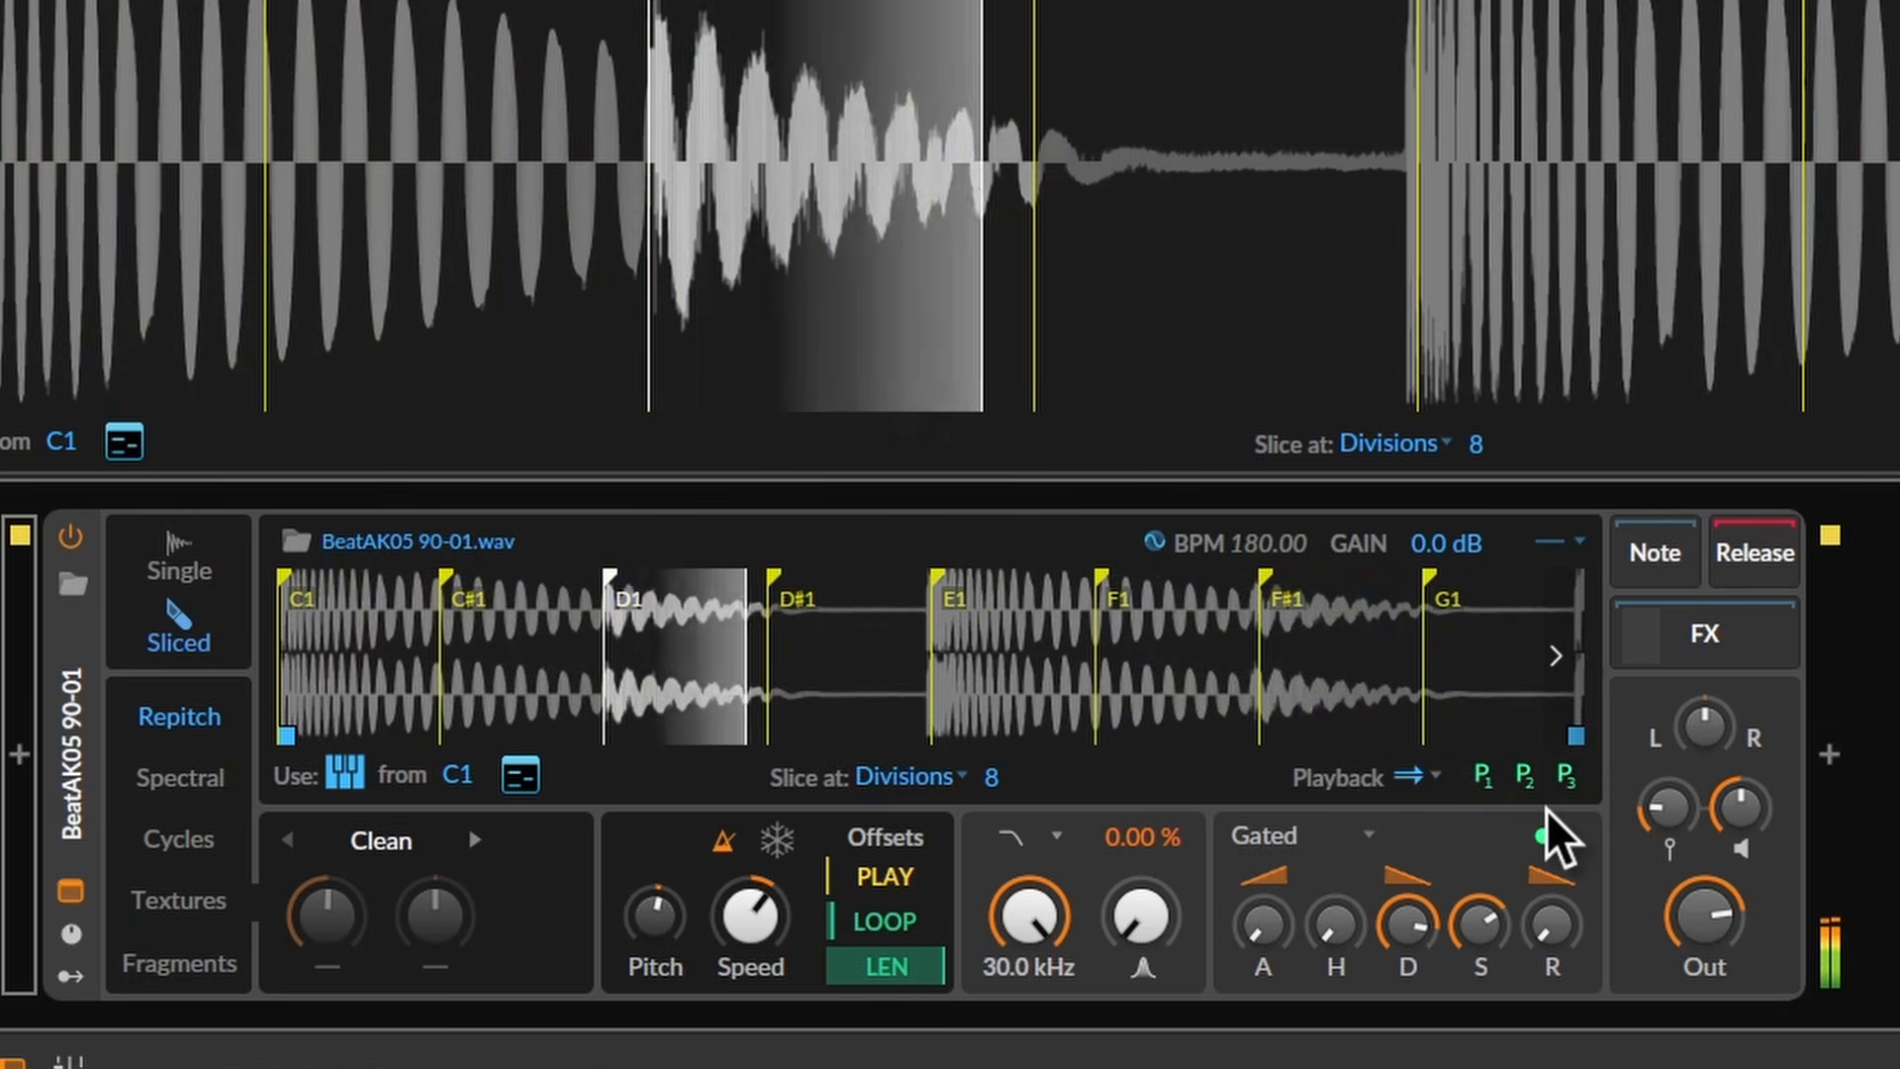
# - Switch slices to Ping-pong looping with the loop offset set to 53.9%
pyautogui.moveTo(858, 915); pyautogui.dragTo(908, 1014)
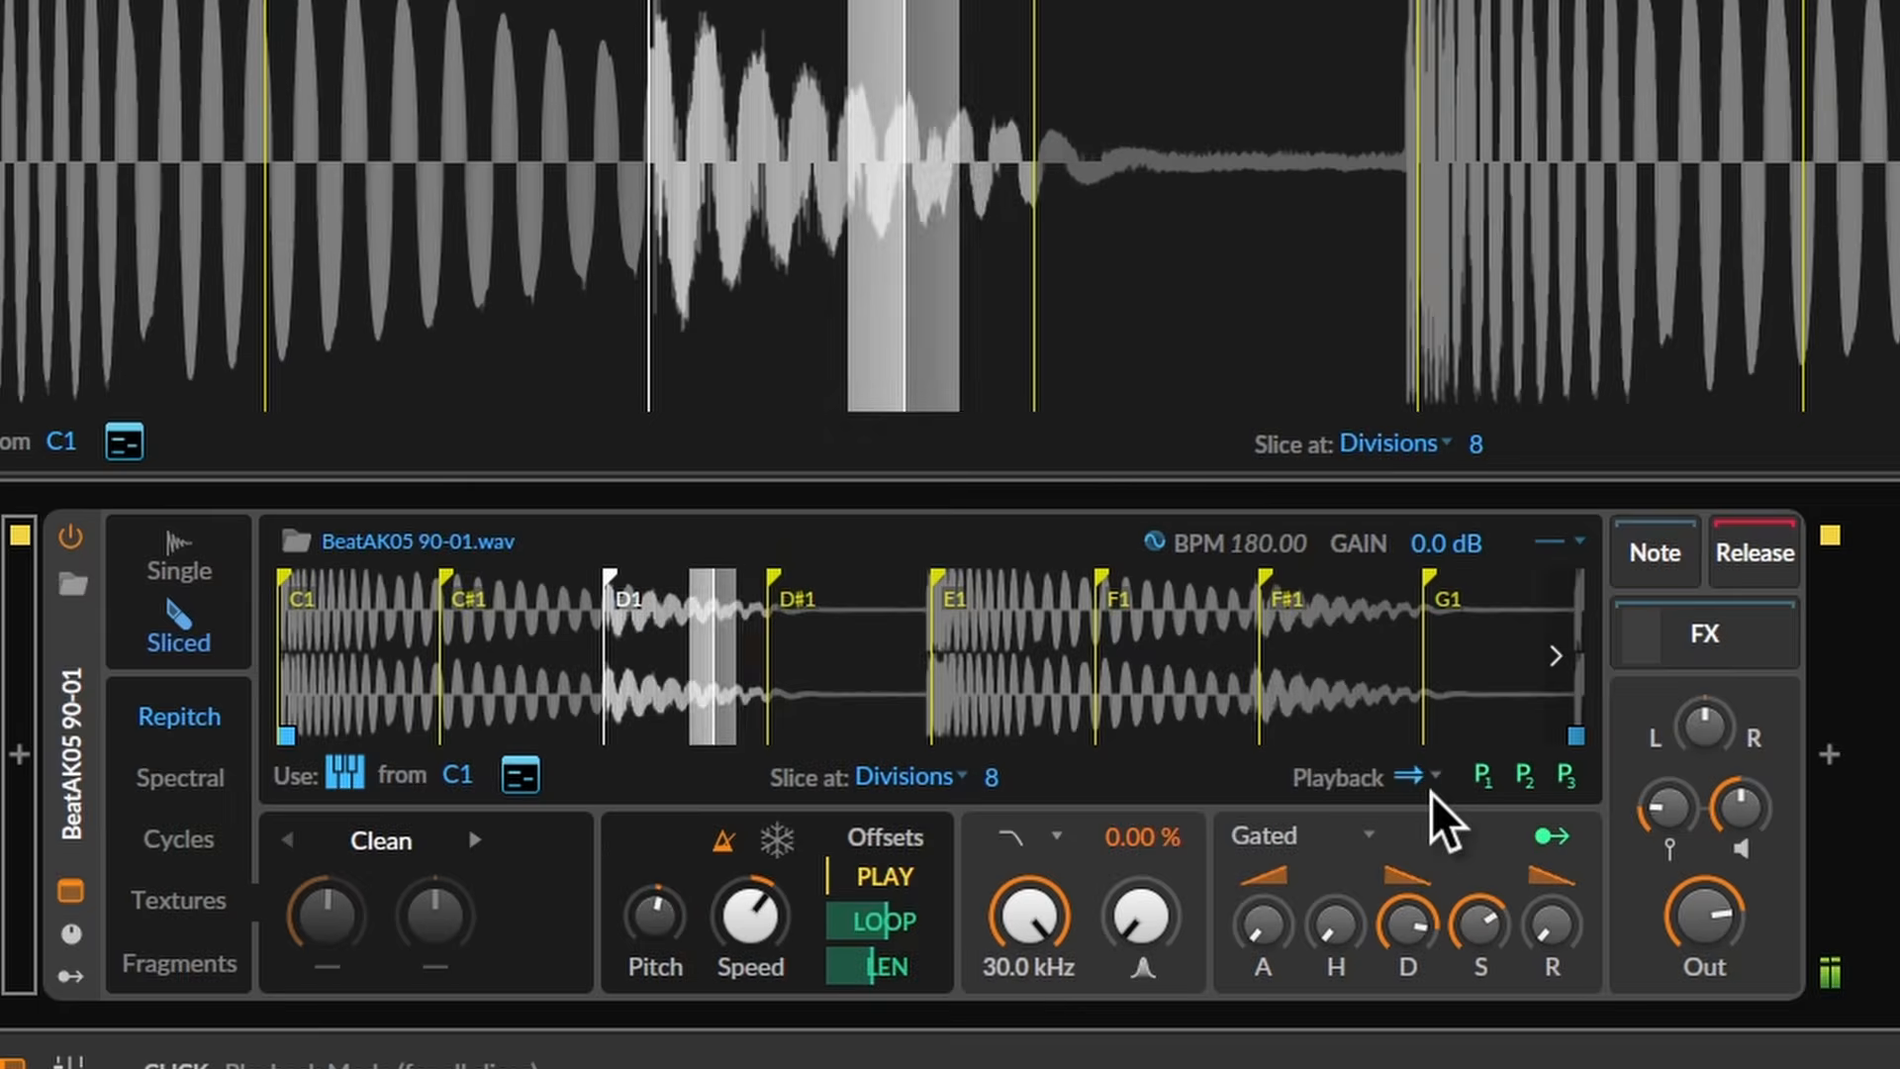
pyautogui.click(1432, 778)
pyautogui.click(1496, 972)
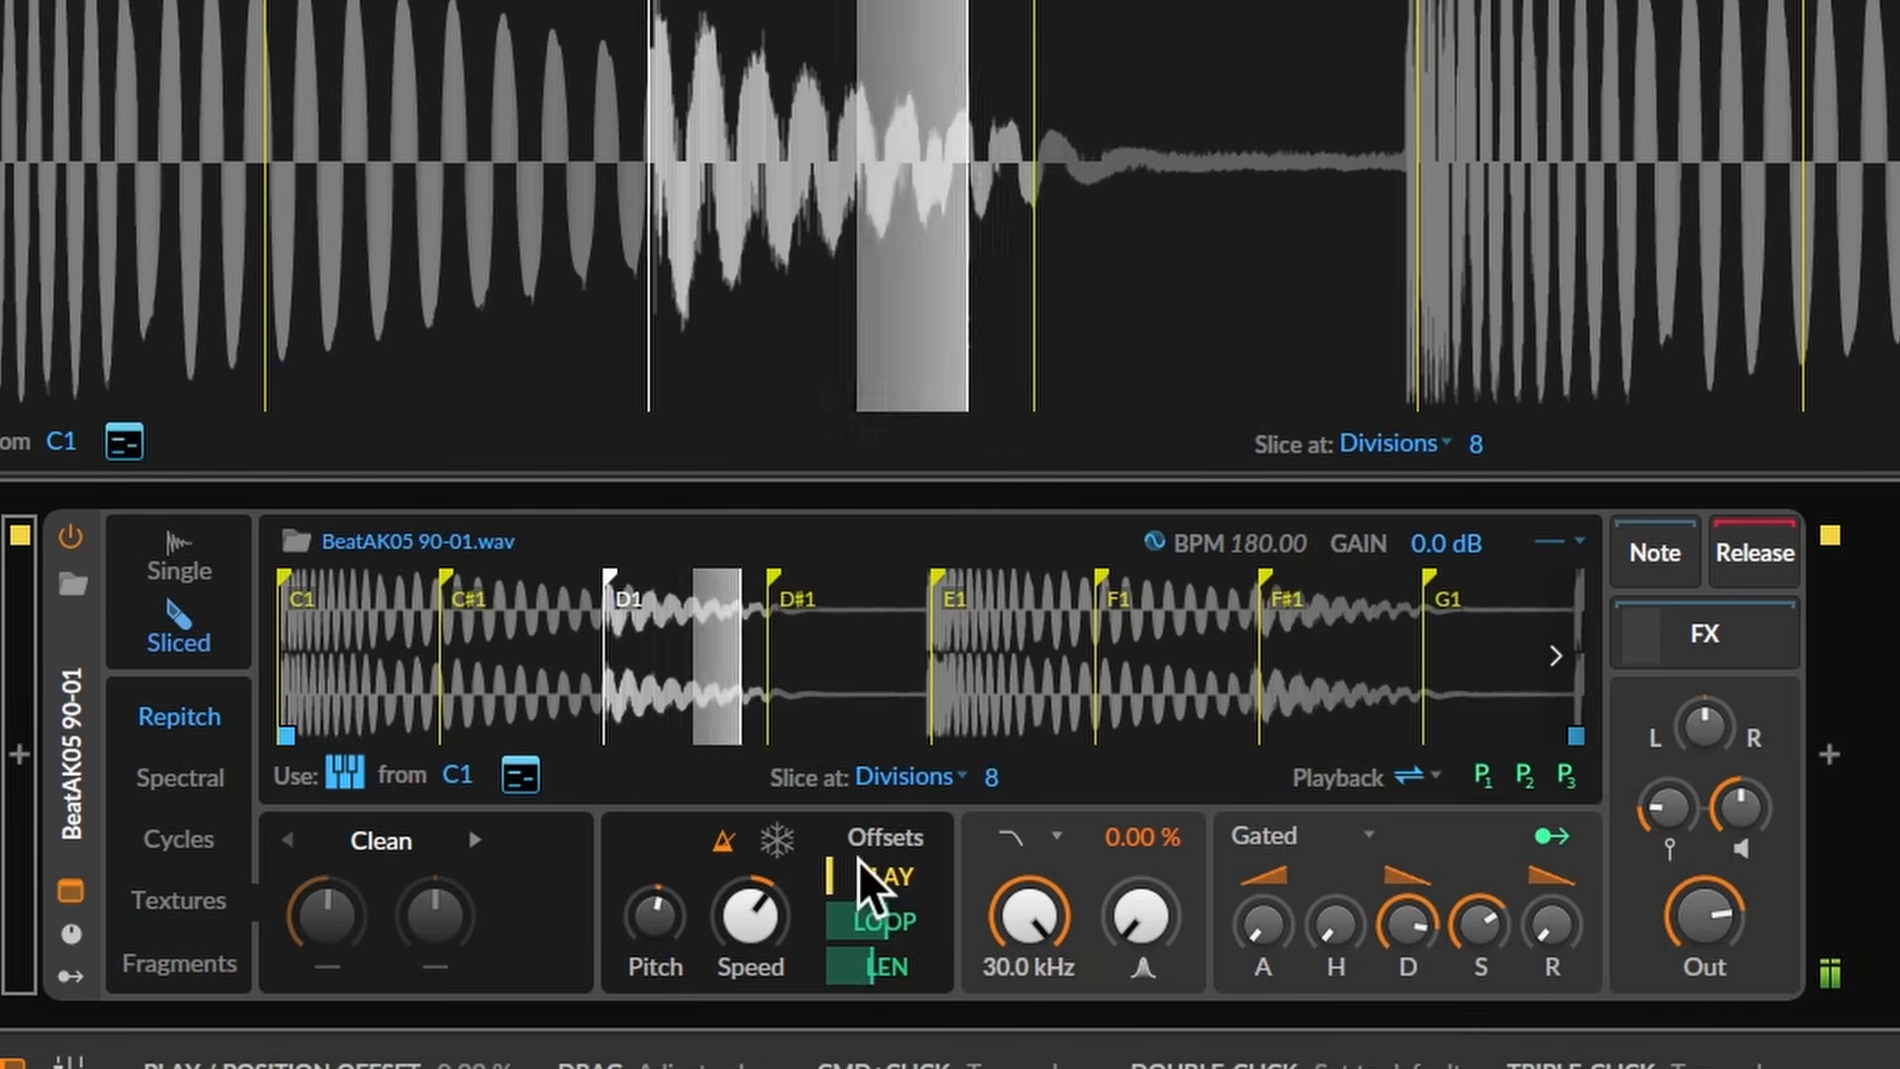
pyautogui.moveTo(880, 927); pyautogui.dragTo(880, 996)
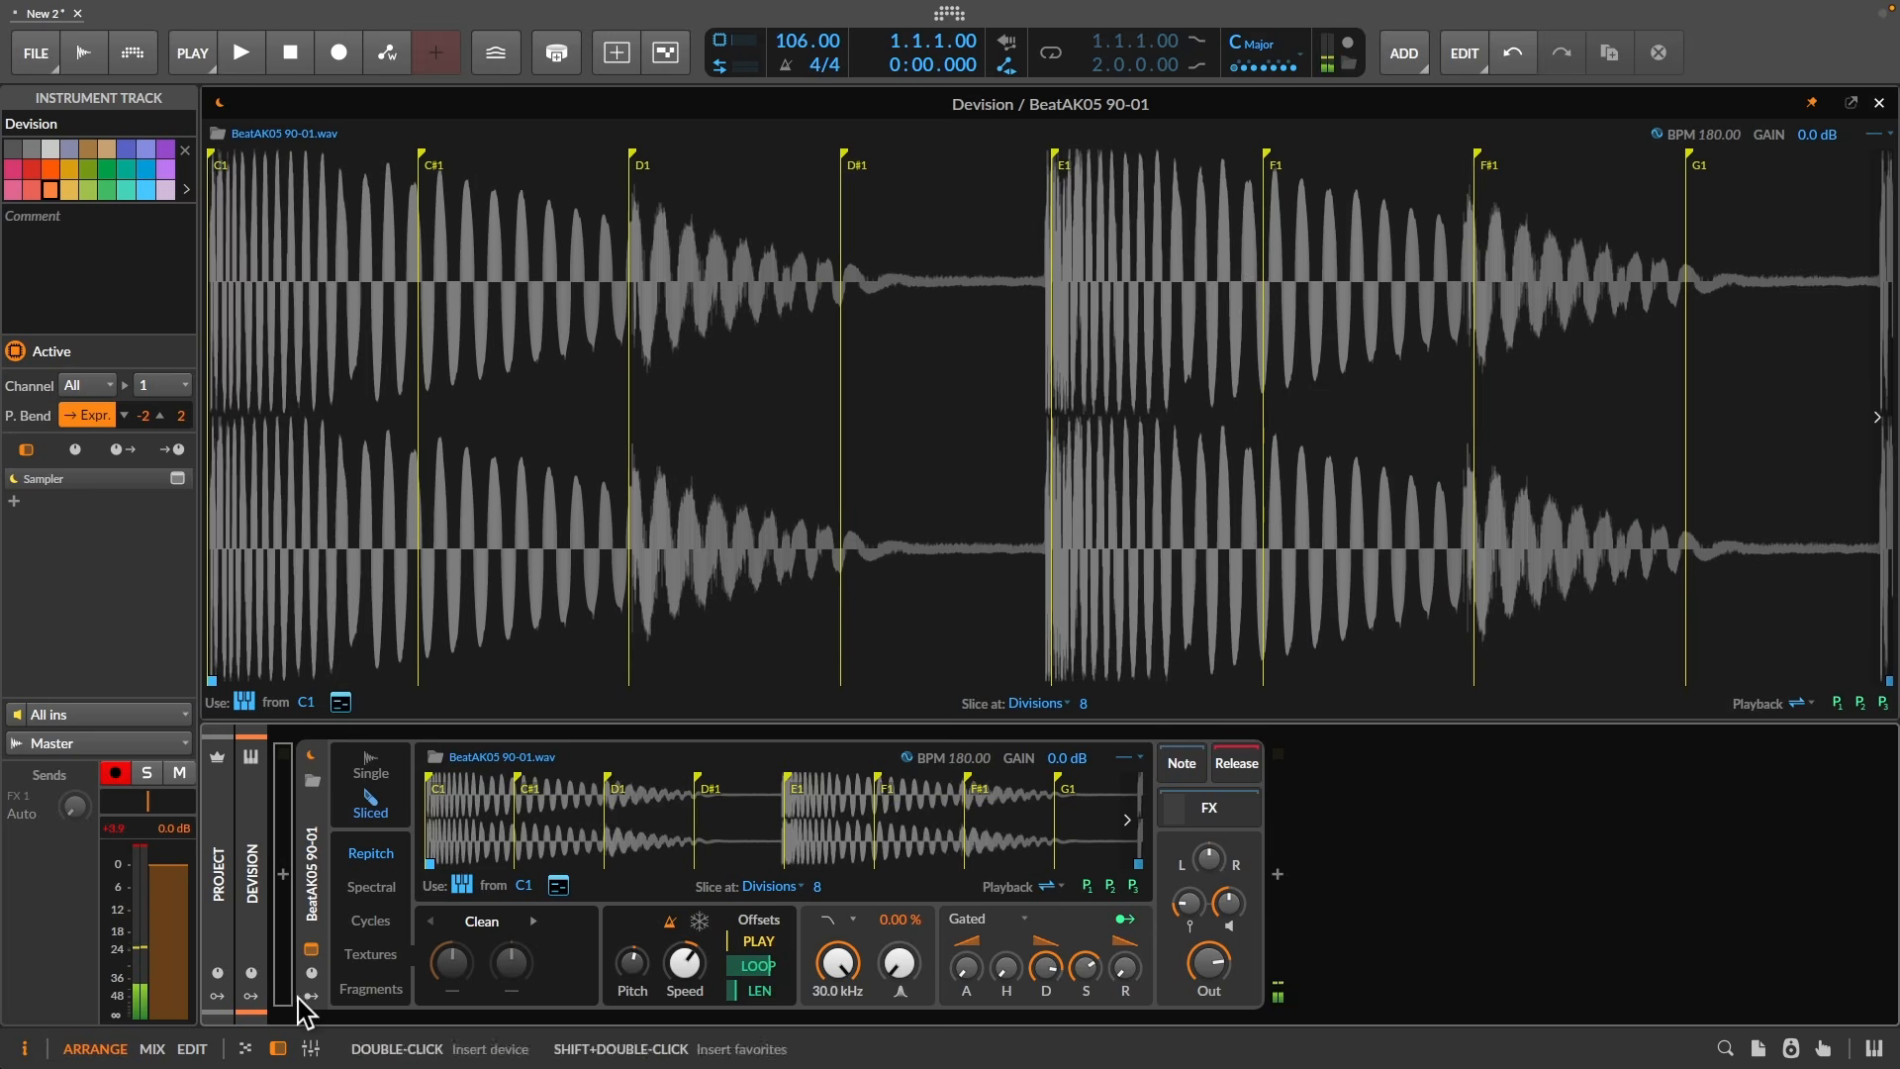
pyautogui.click(70, 977)
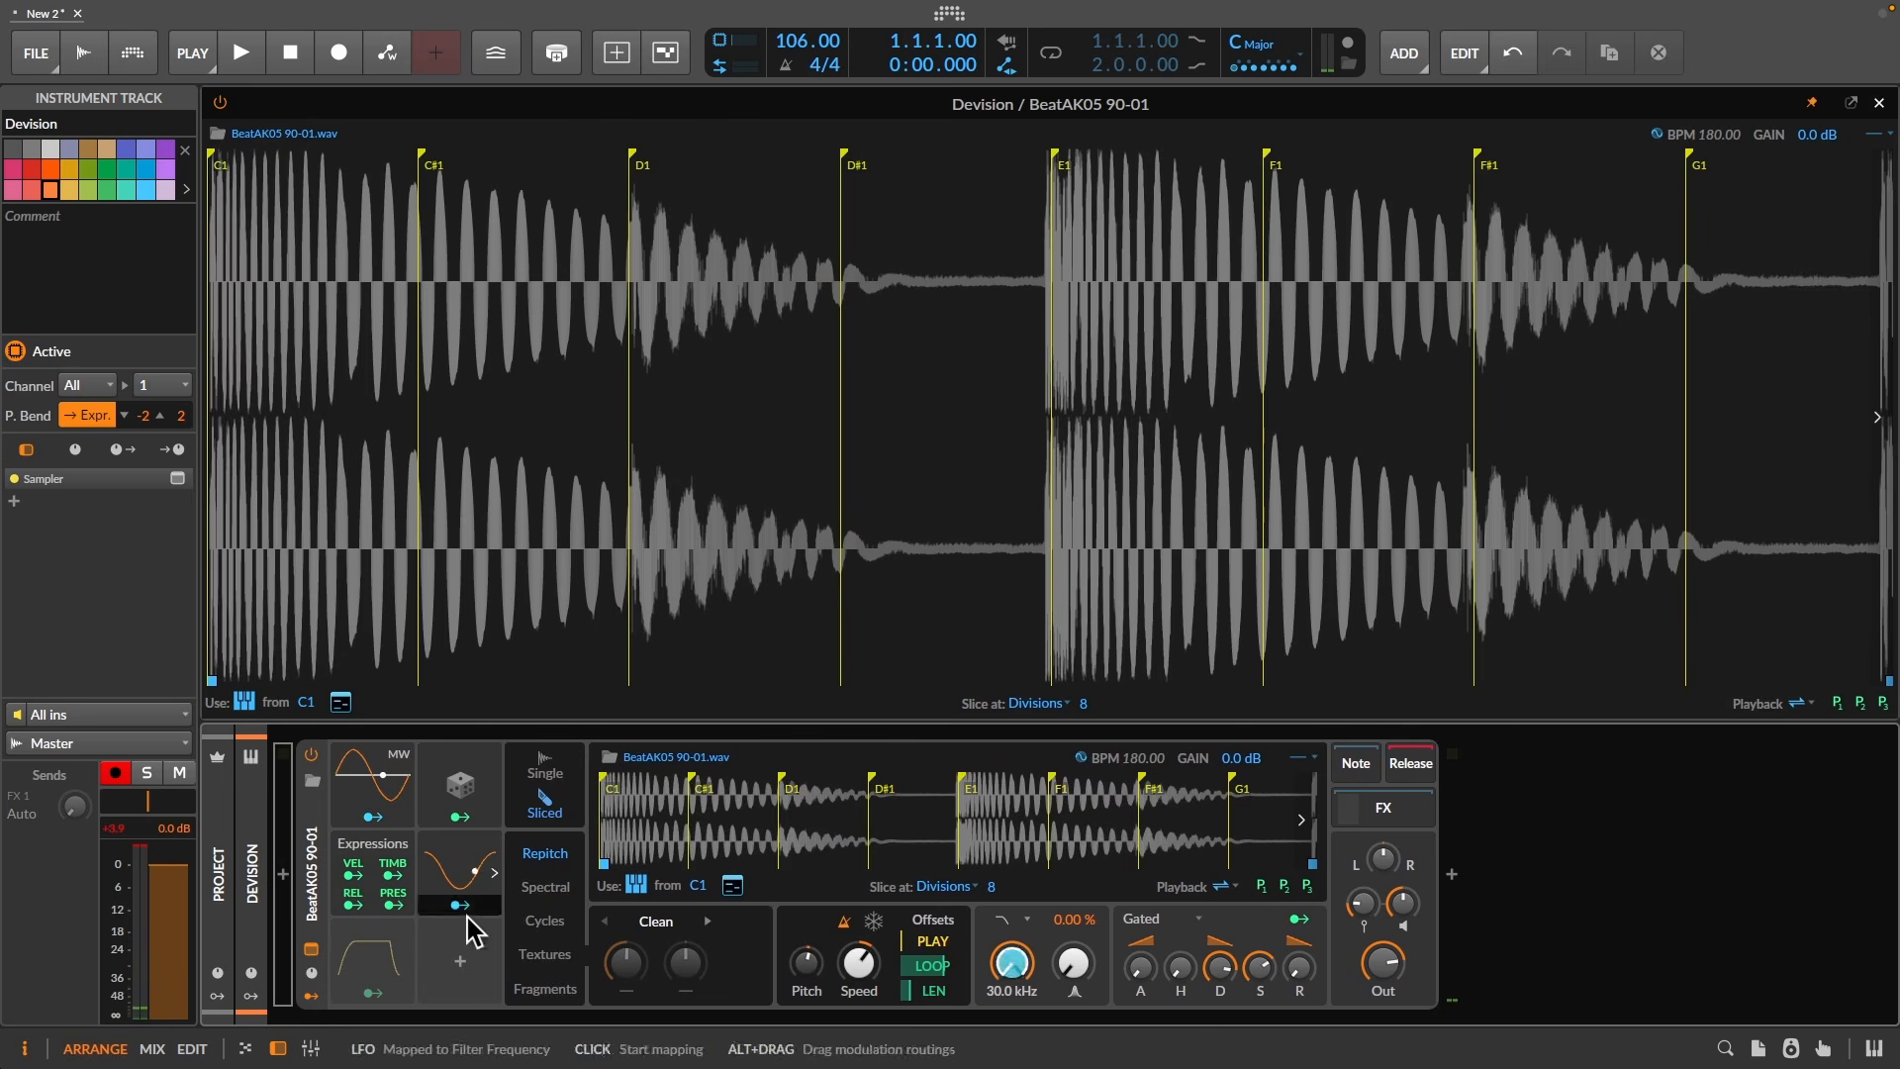
# - Add a Random modulator driving loop offset (-0.30) and loop length (0.392), and view its settings
pyautogui.click(461, 961)
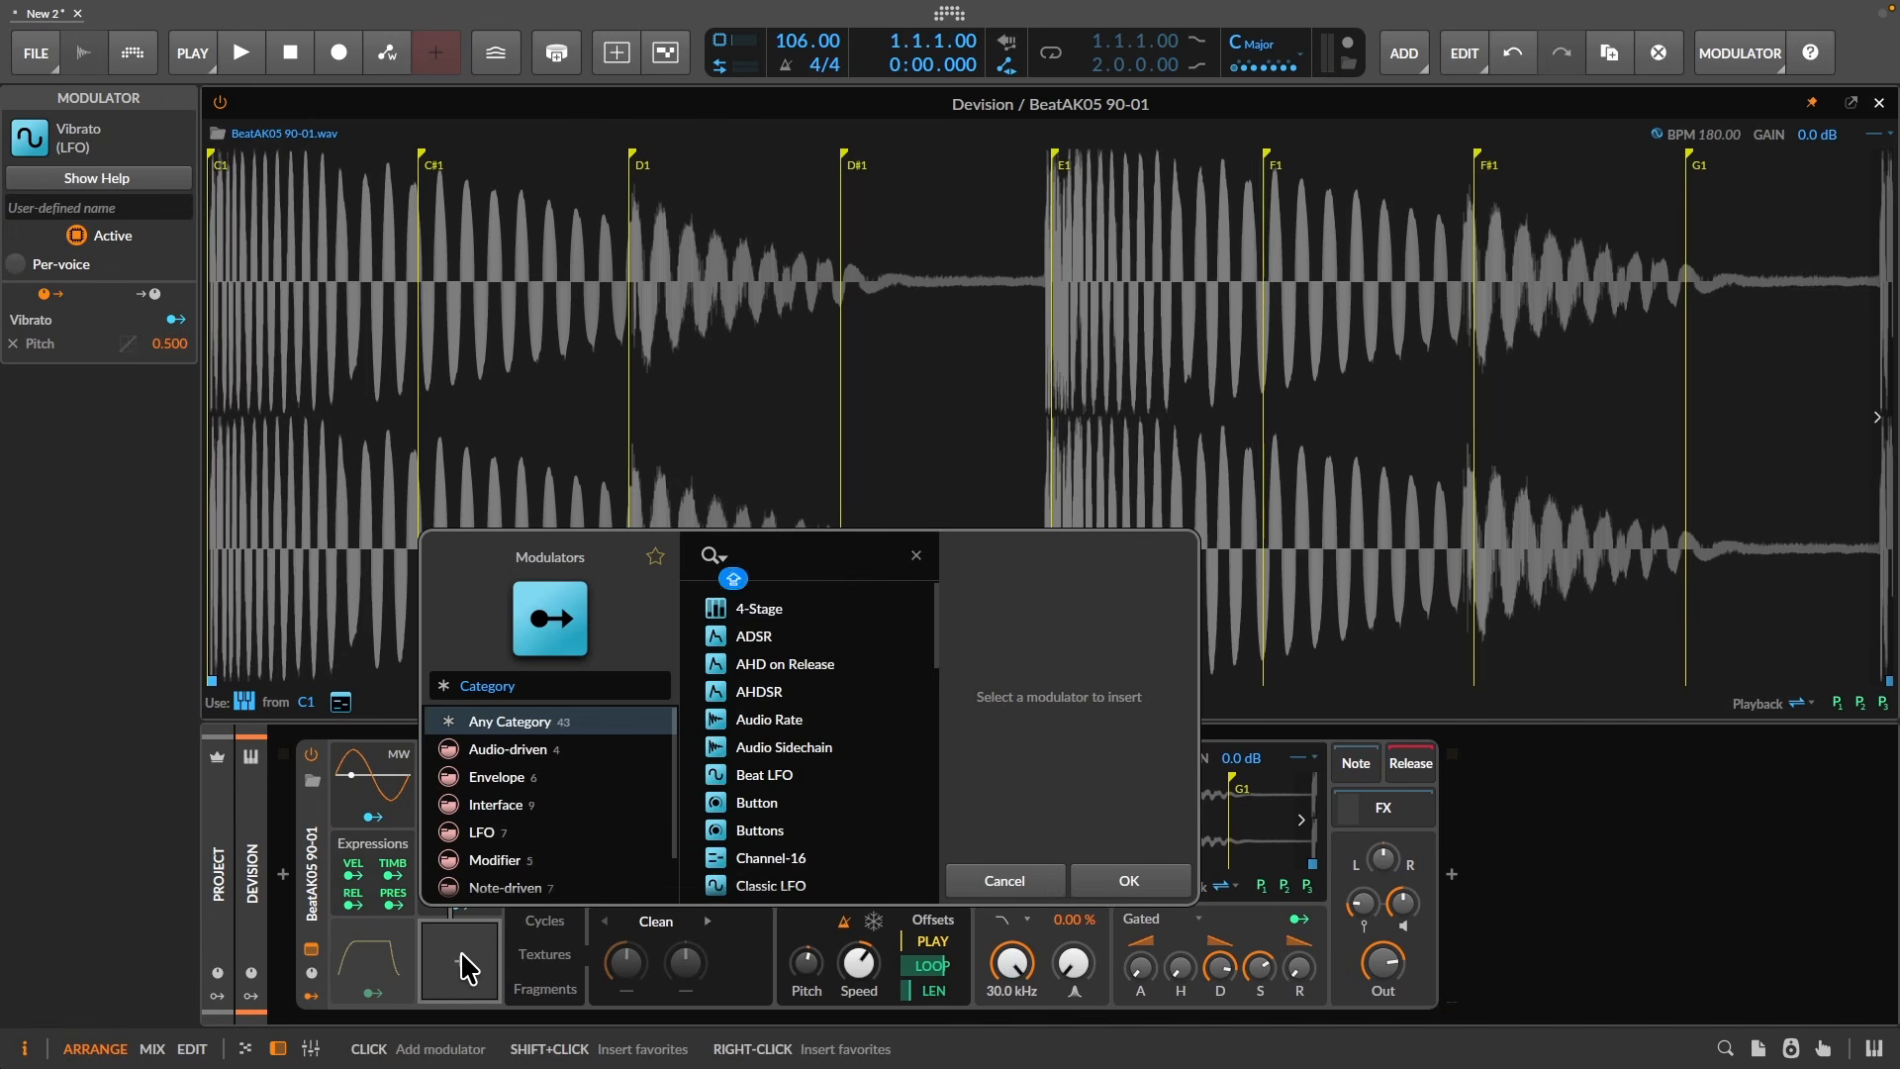
pyautogui.write('R')
pyautogui.doubleClick(770, 641)
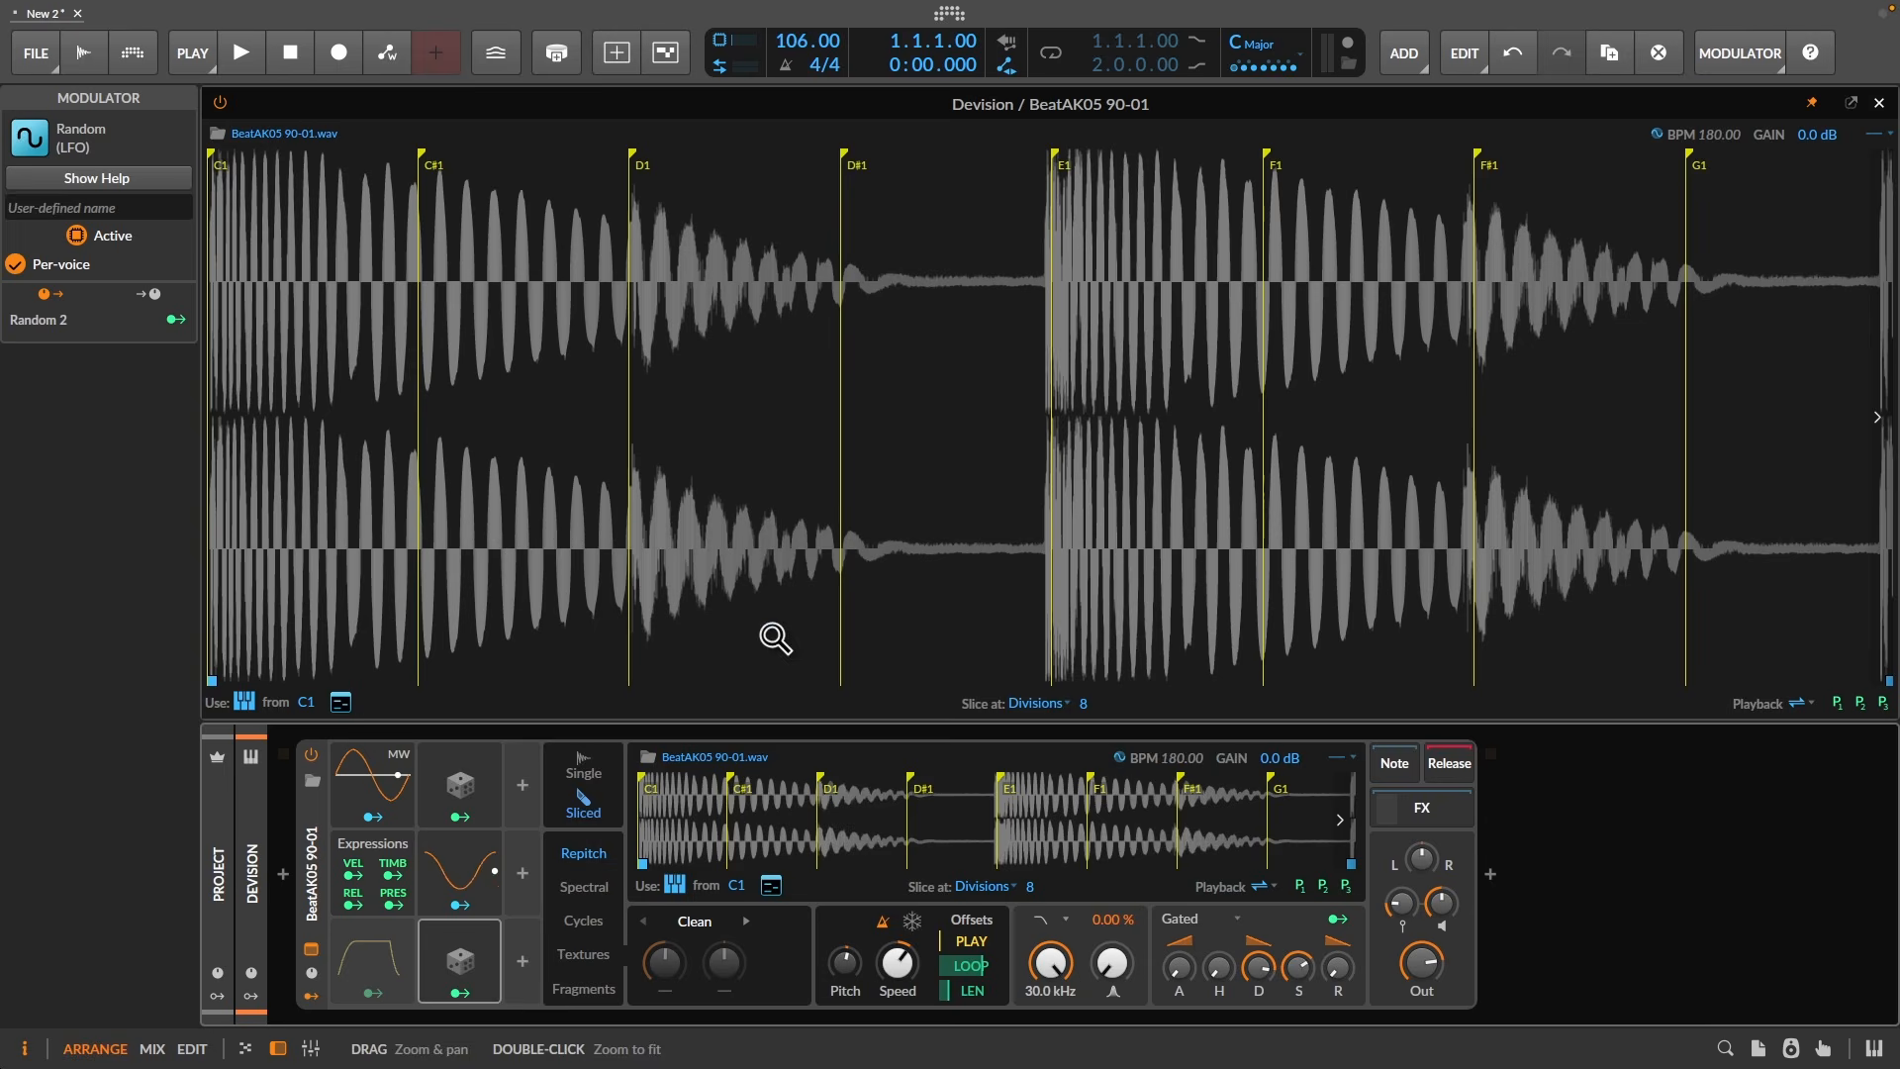
pyautogui.click(979, 964)
pyautogui.moveTo(970, 989); pyautogui.dragTo(970, 965)
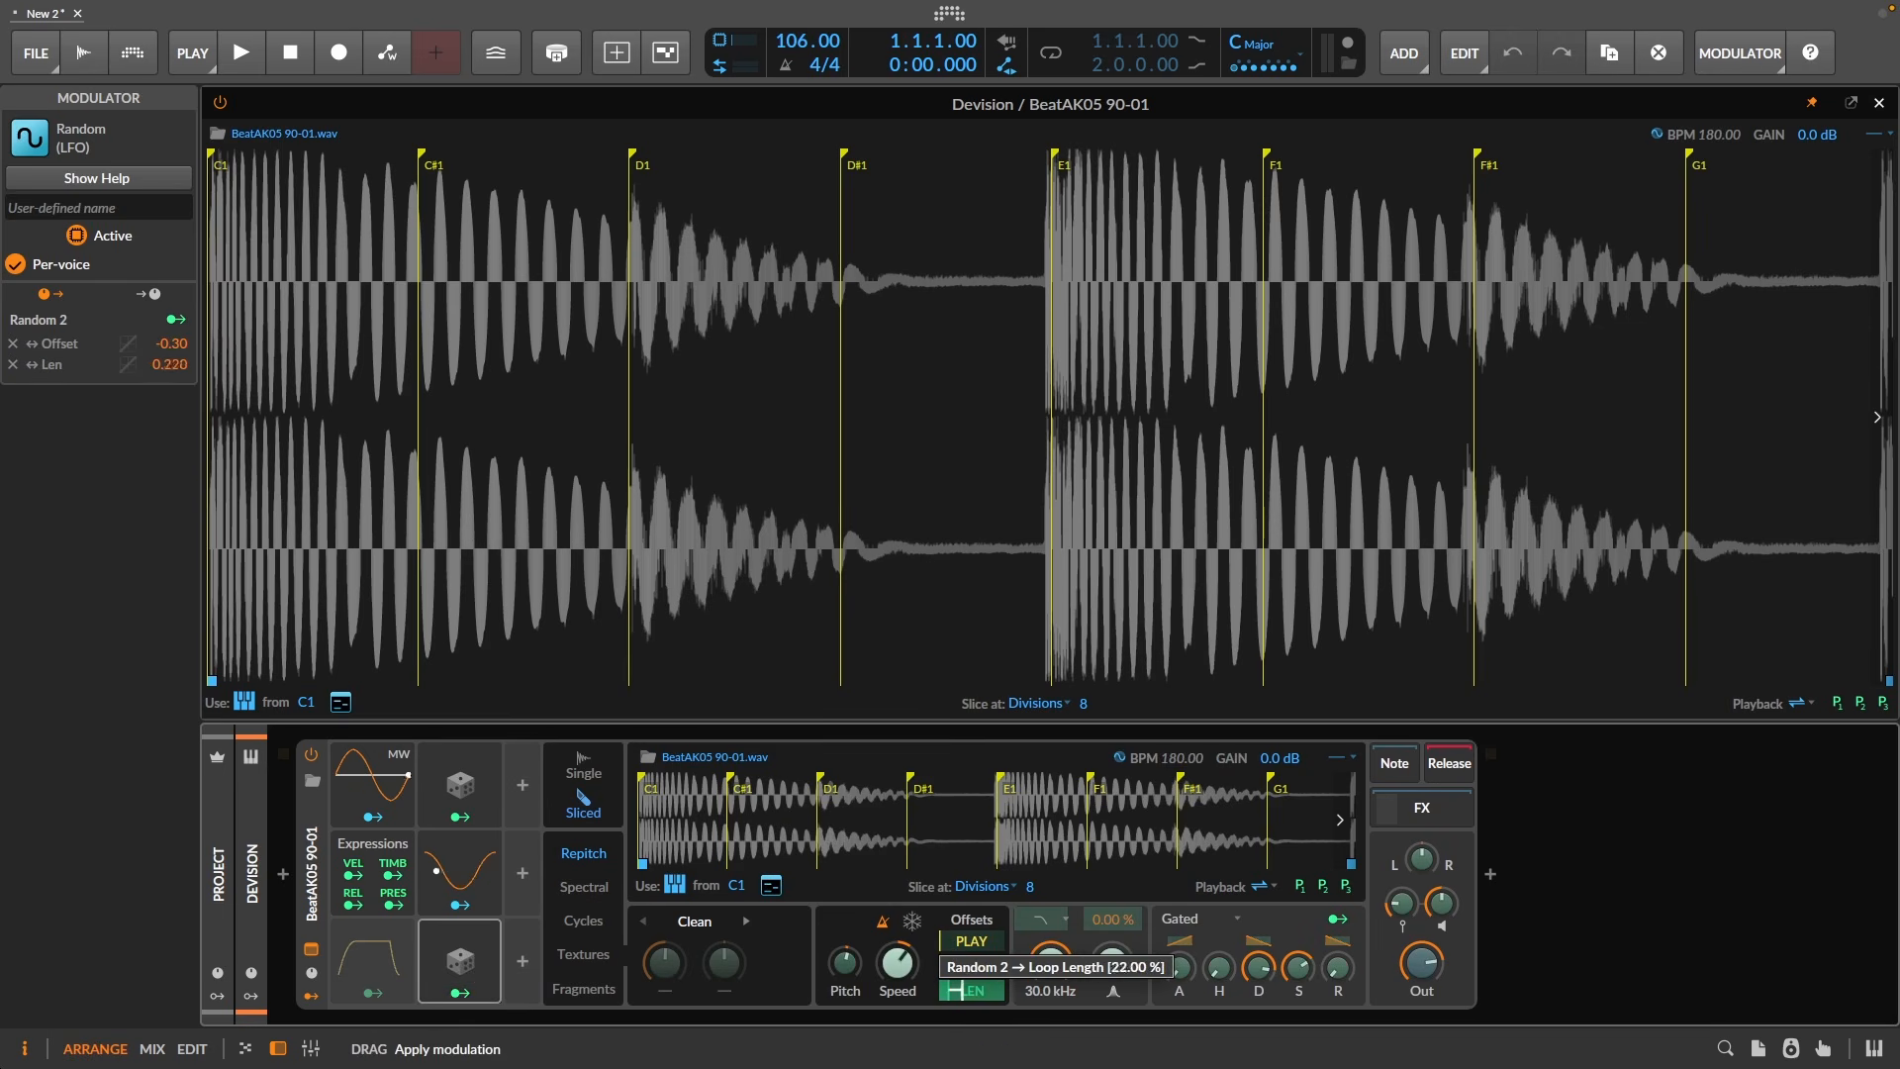
pyautogui.click(493, 964)
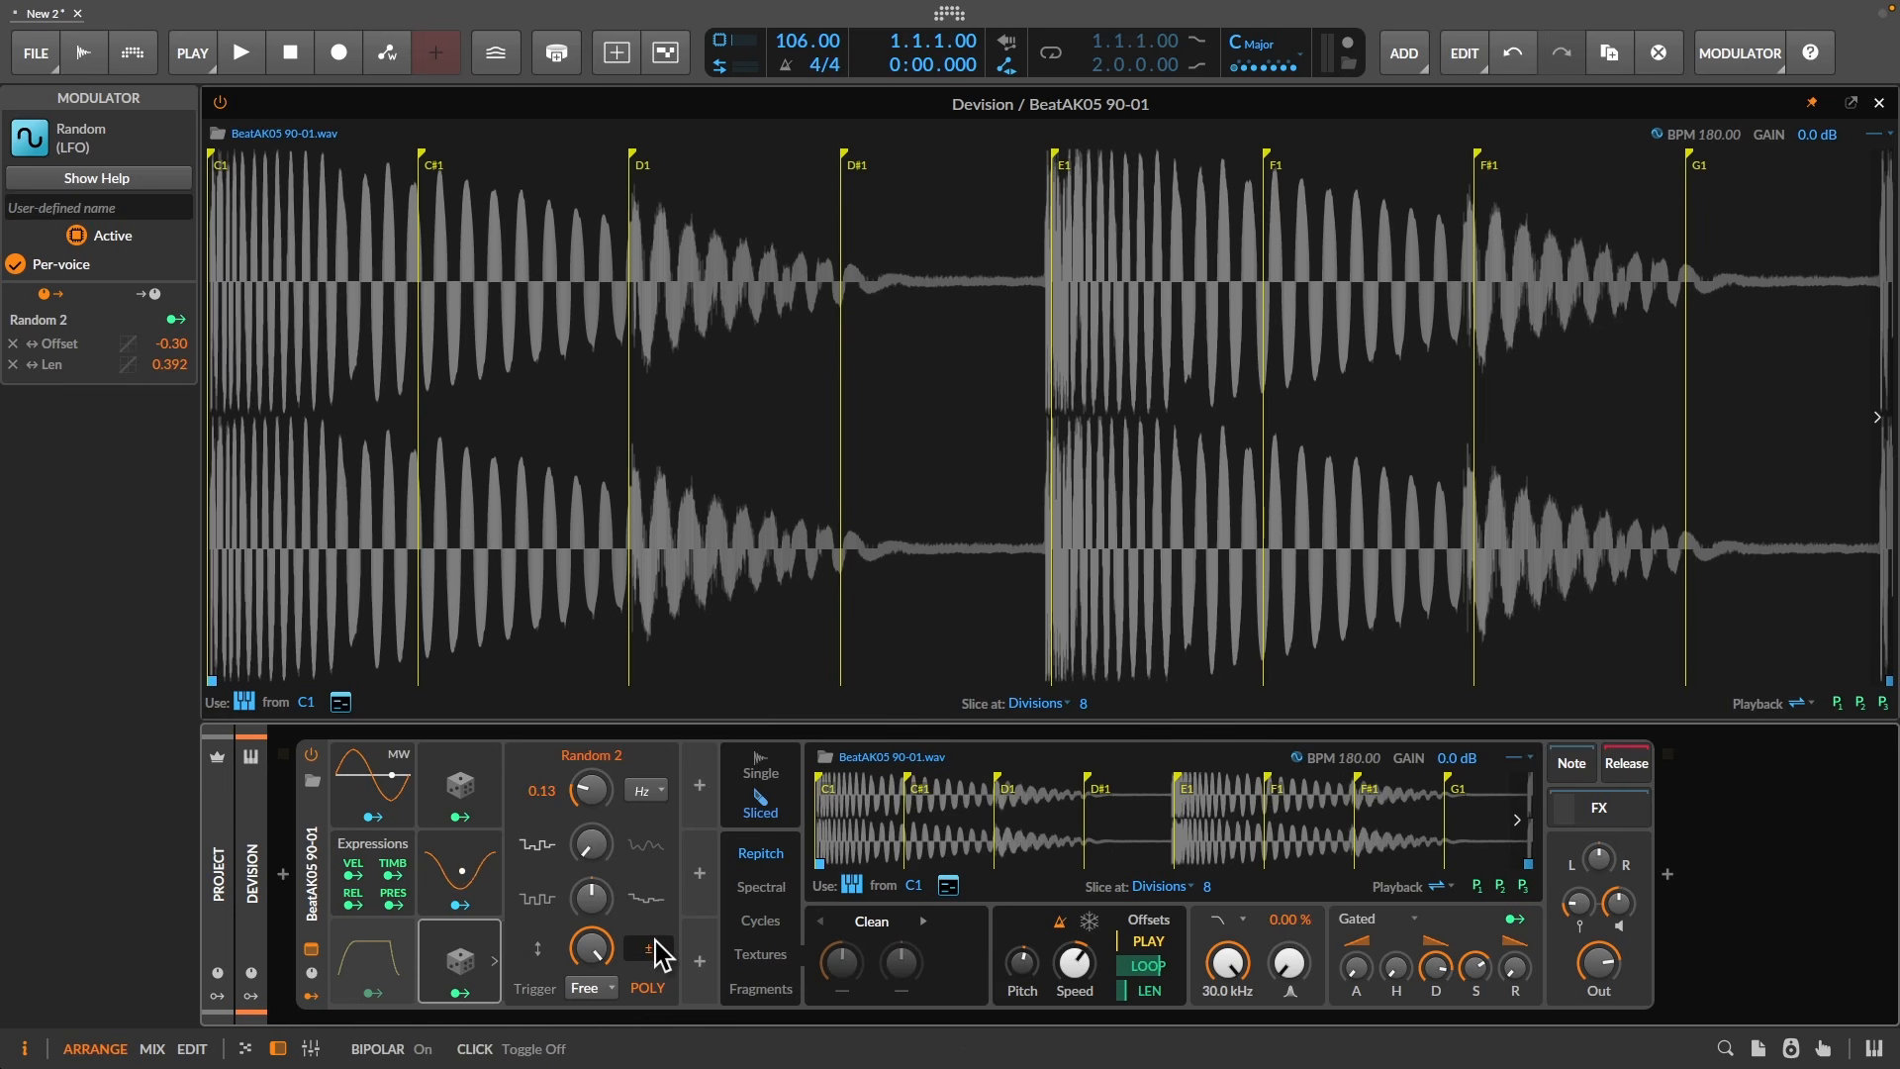
pyautogui.click(314, 851)
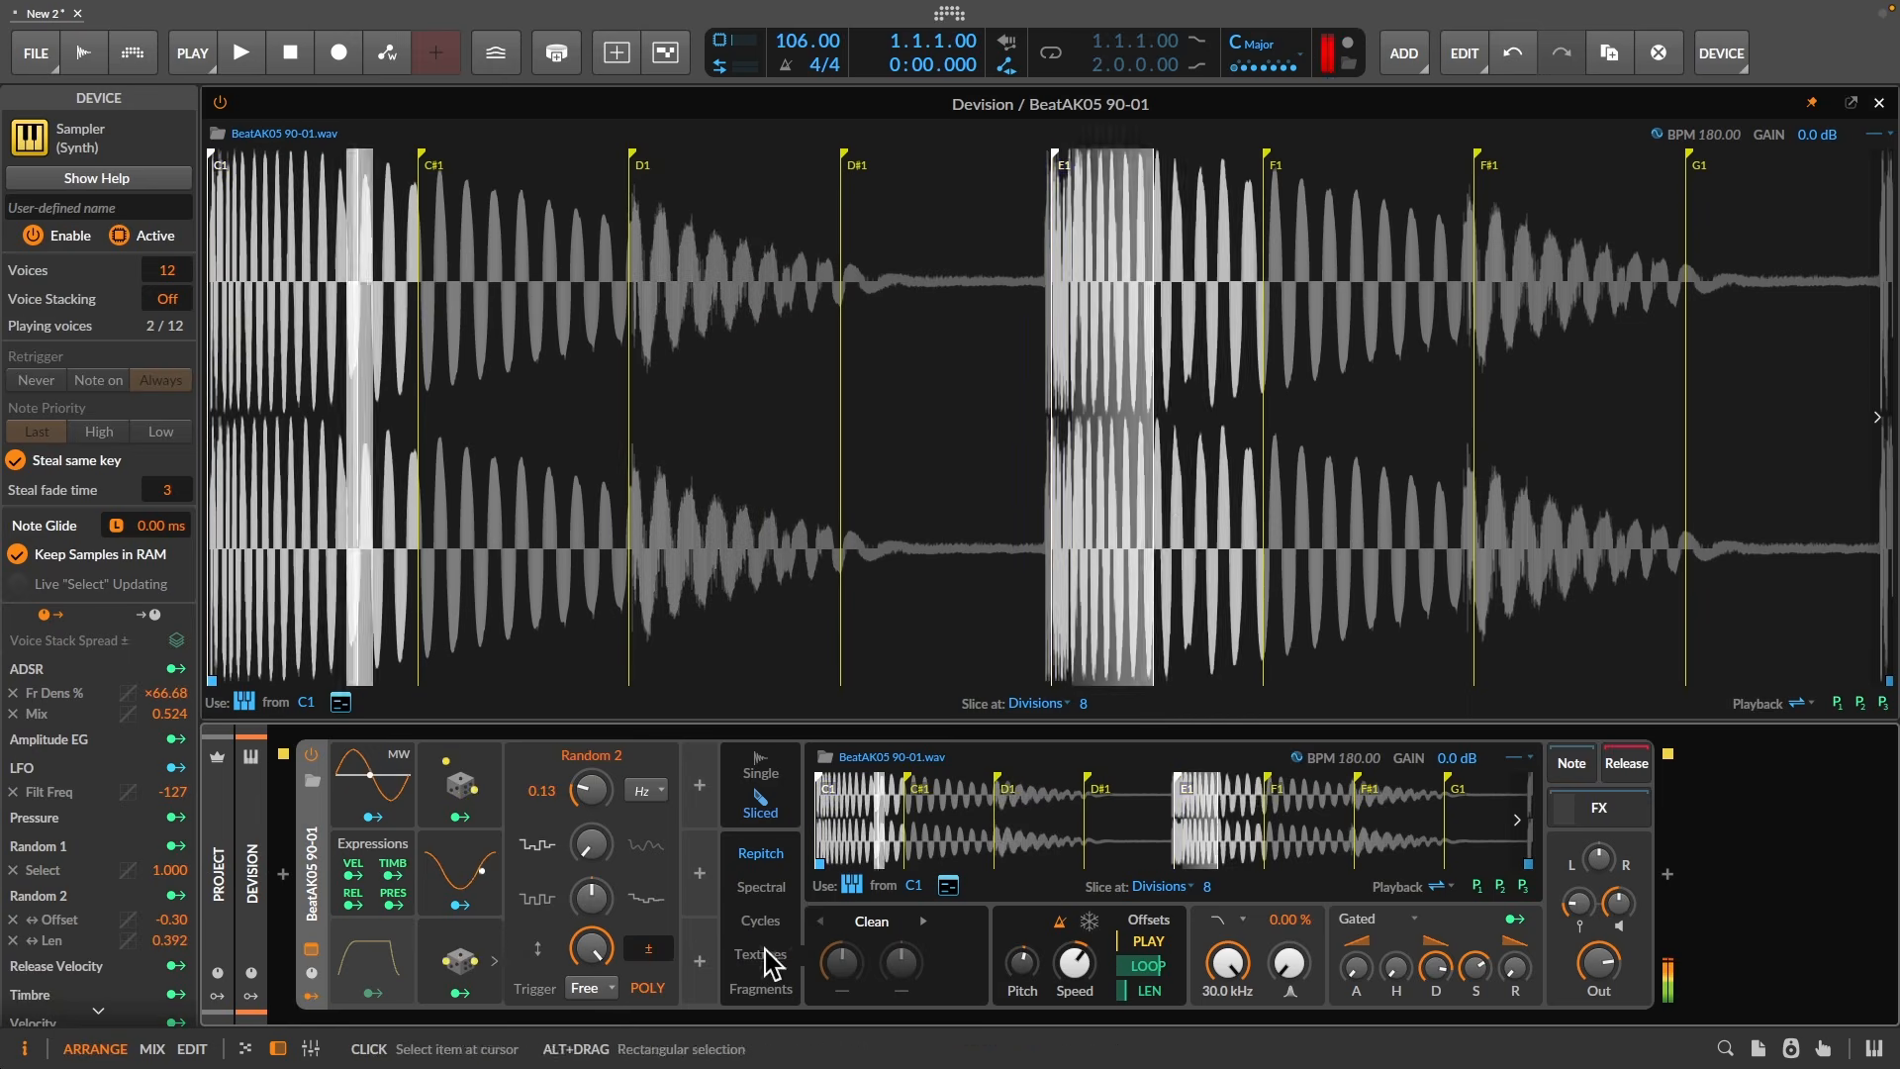
# - Adjust Random 2's loop offset amount and set its rate to about 8 Hz
pyautogui.click(461, 992)
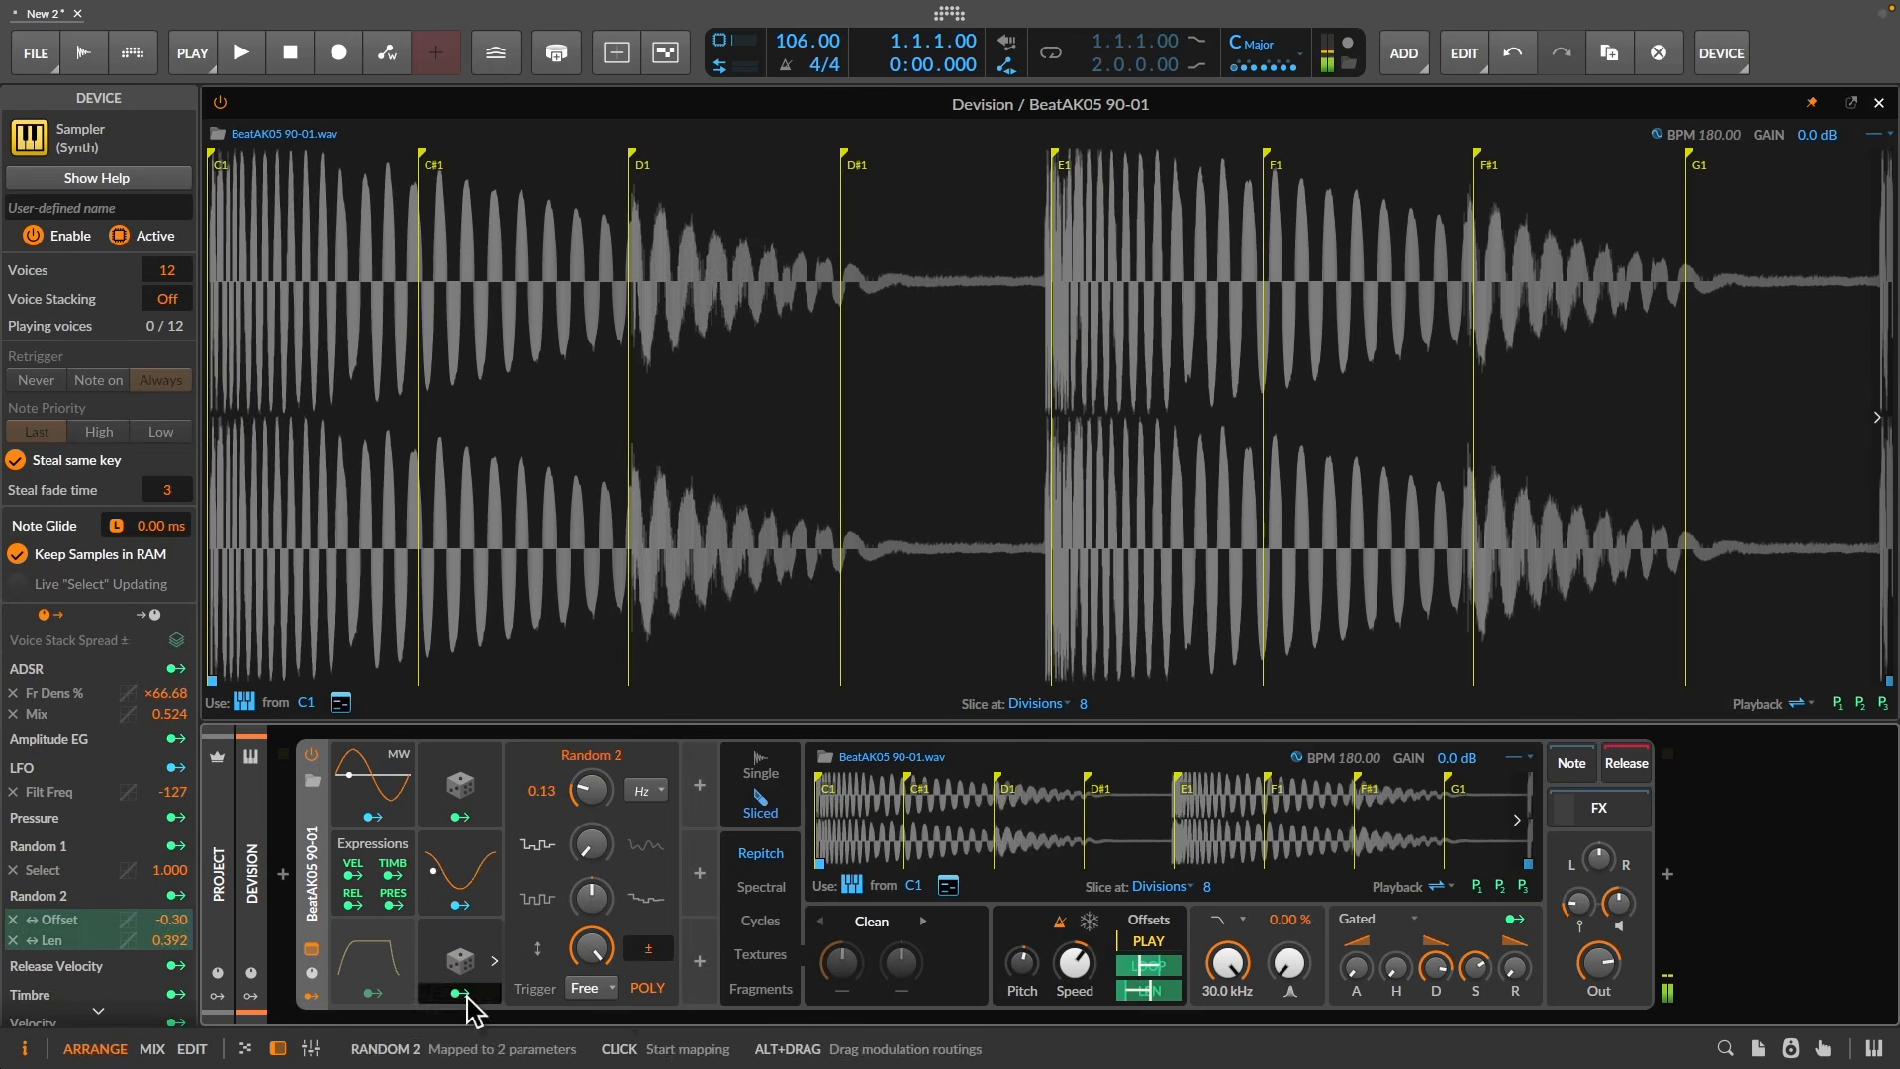
pyautogui.moveTo(1138, 969); pyautogui.dragTo(1148, 982)
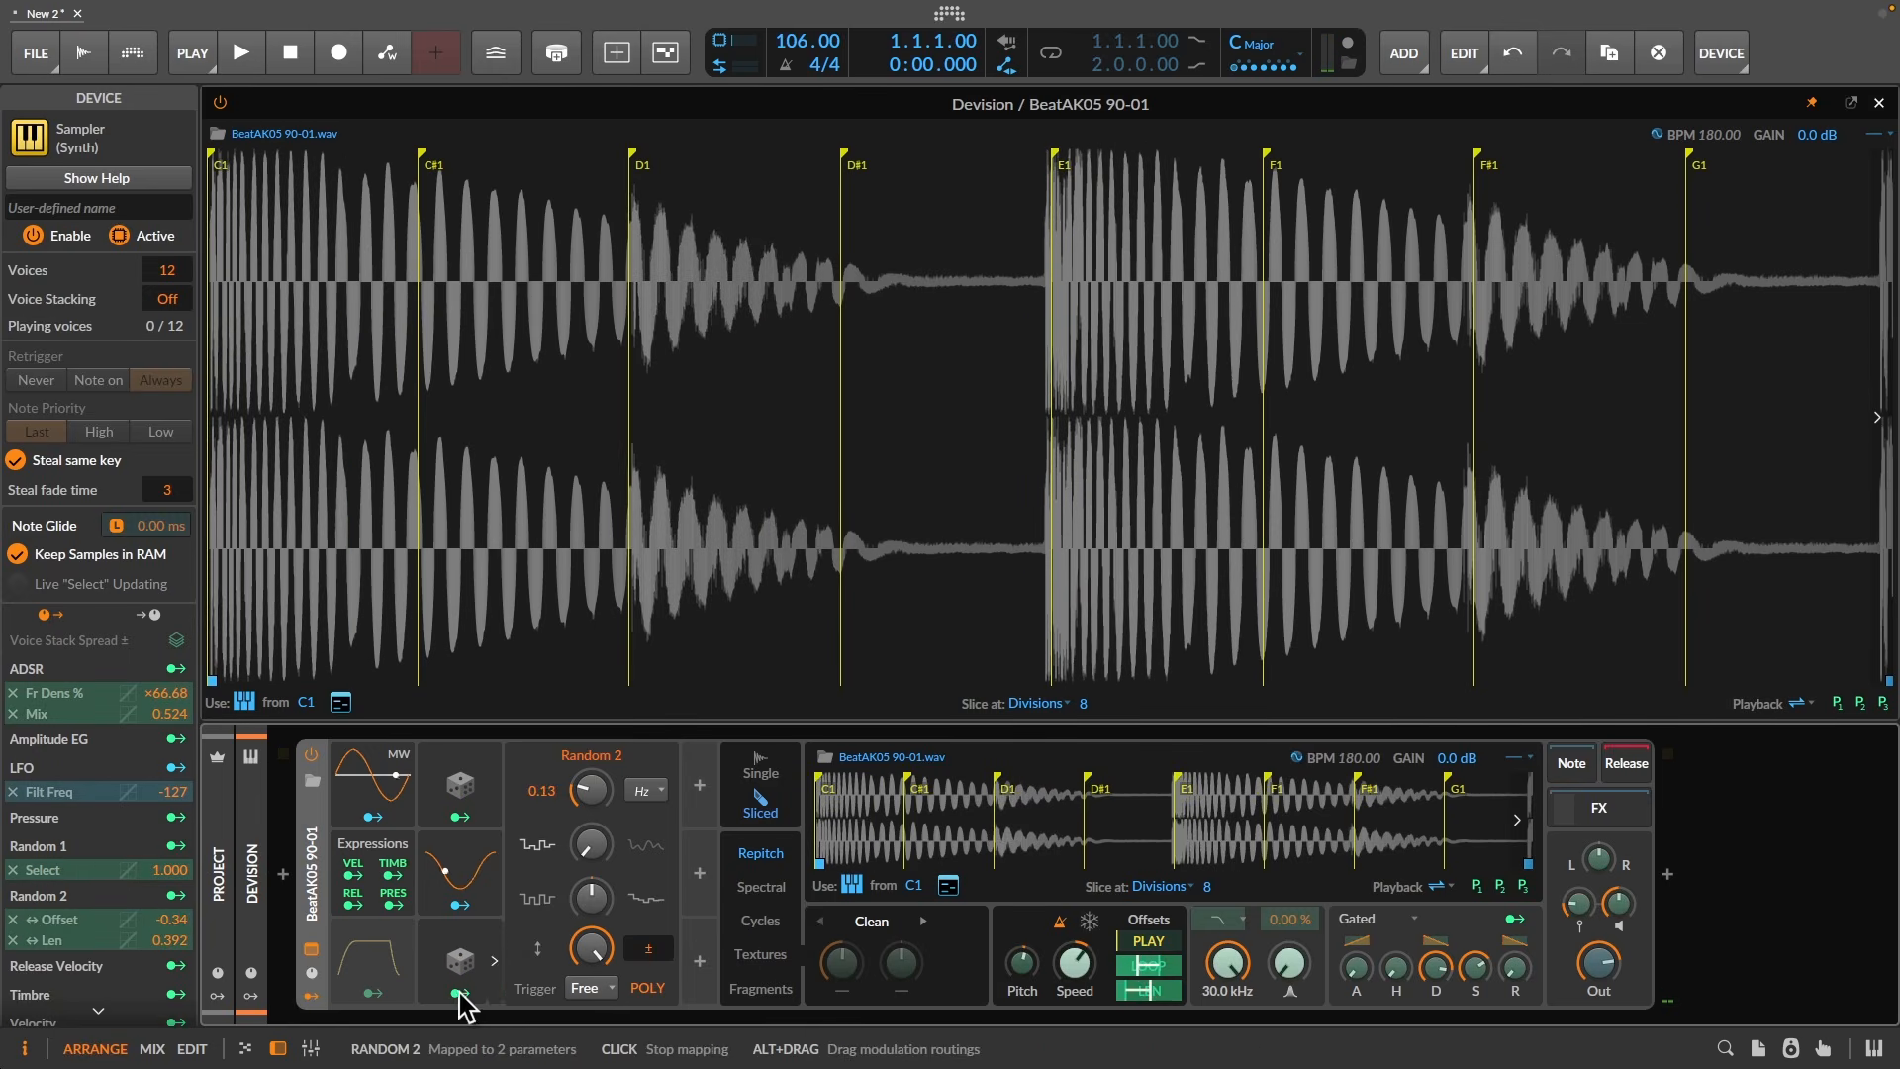
pyautogui.click(469, 993)
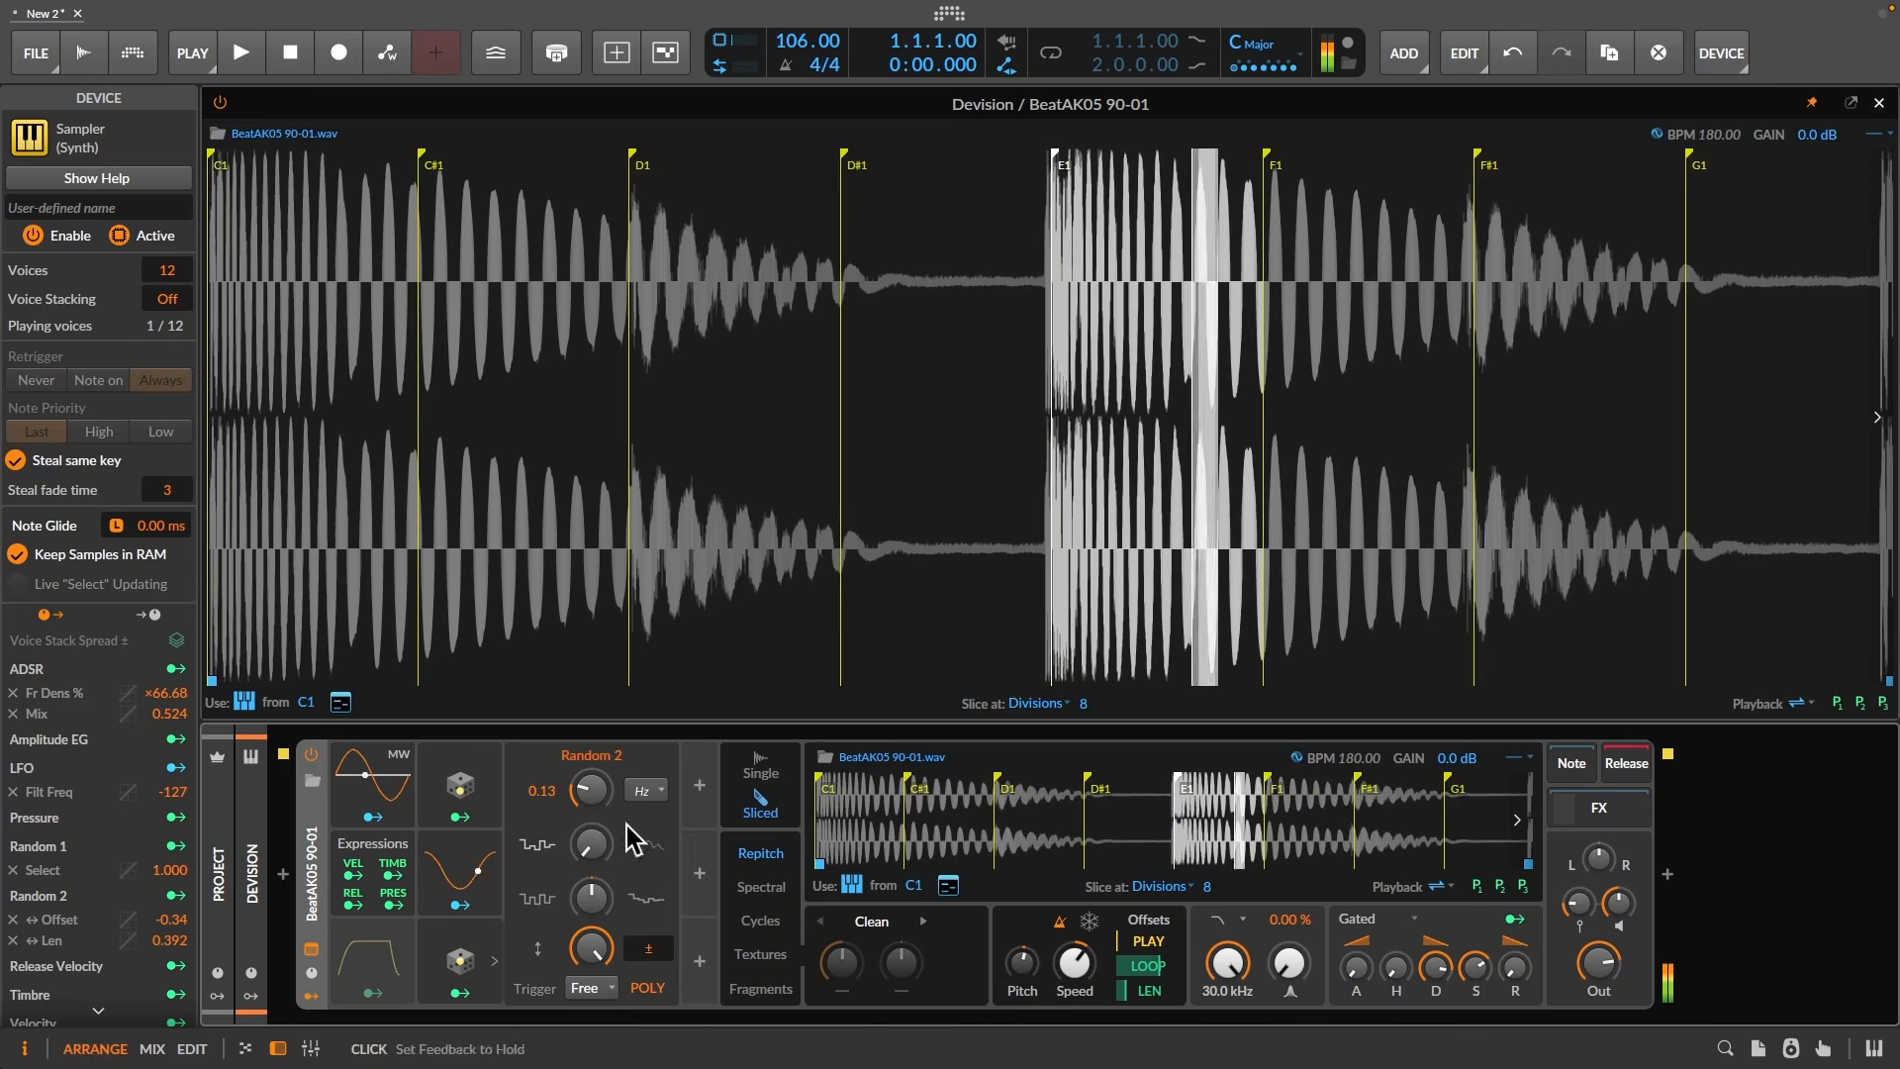
pyautogui.moveTo(590, 792); pyautogui.dragTo(590, 722)
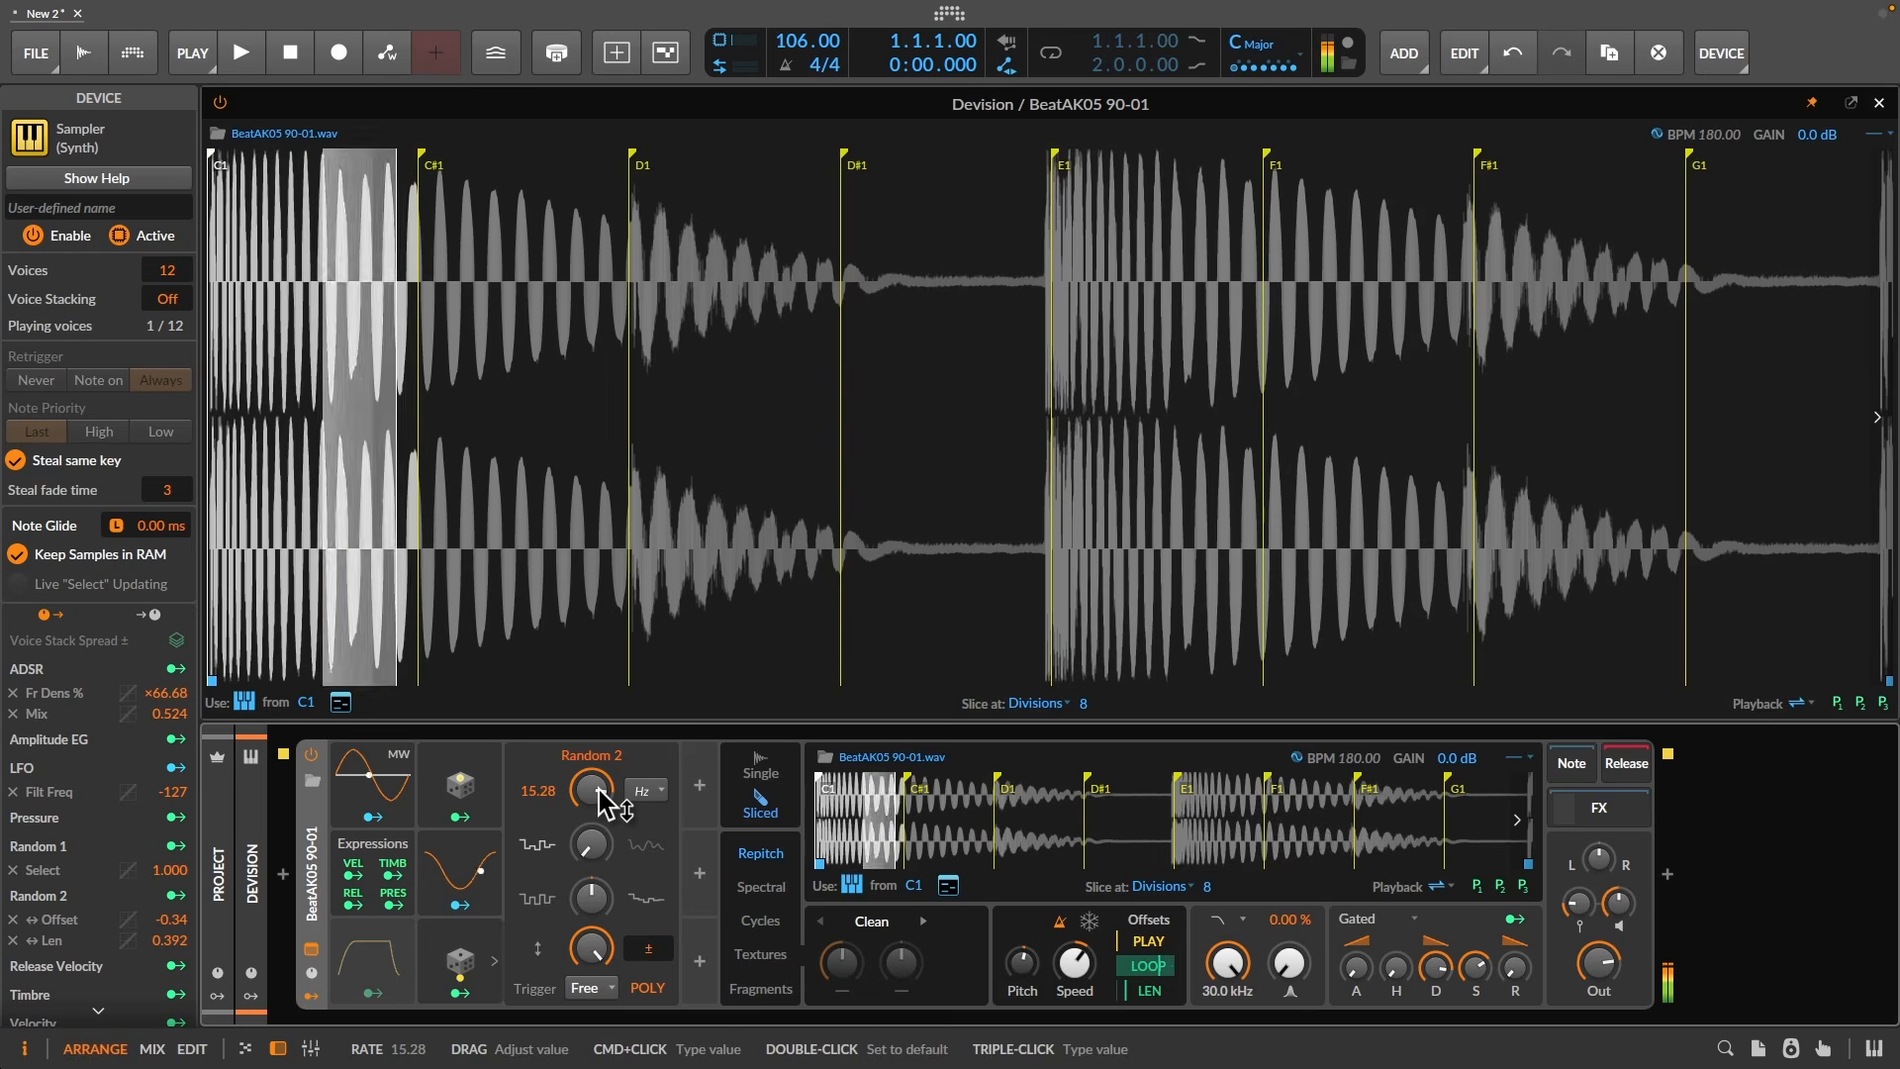
pyautogui.moveTo(598, 790); pyautogui.dragTo(643, 812)
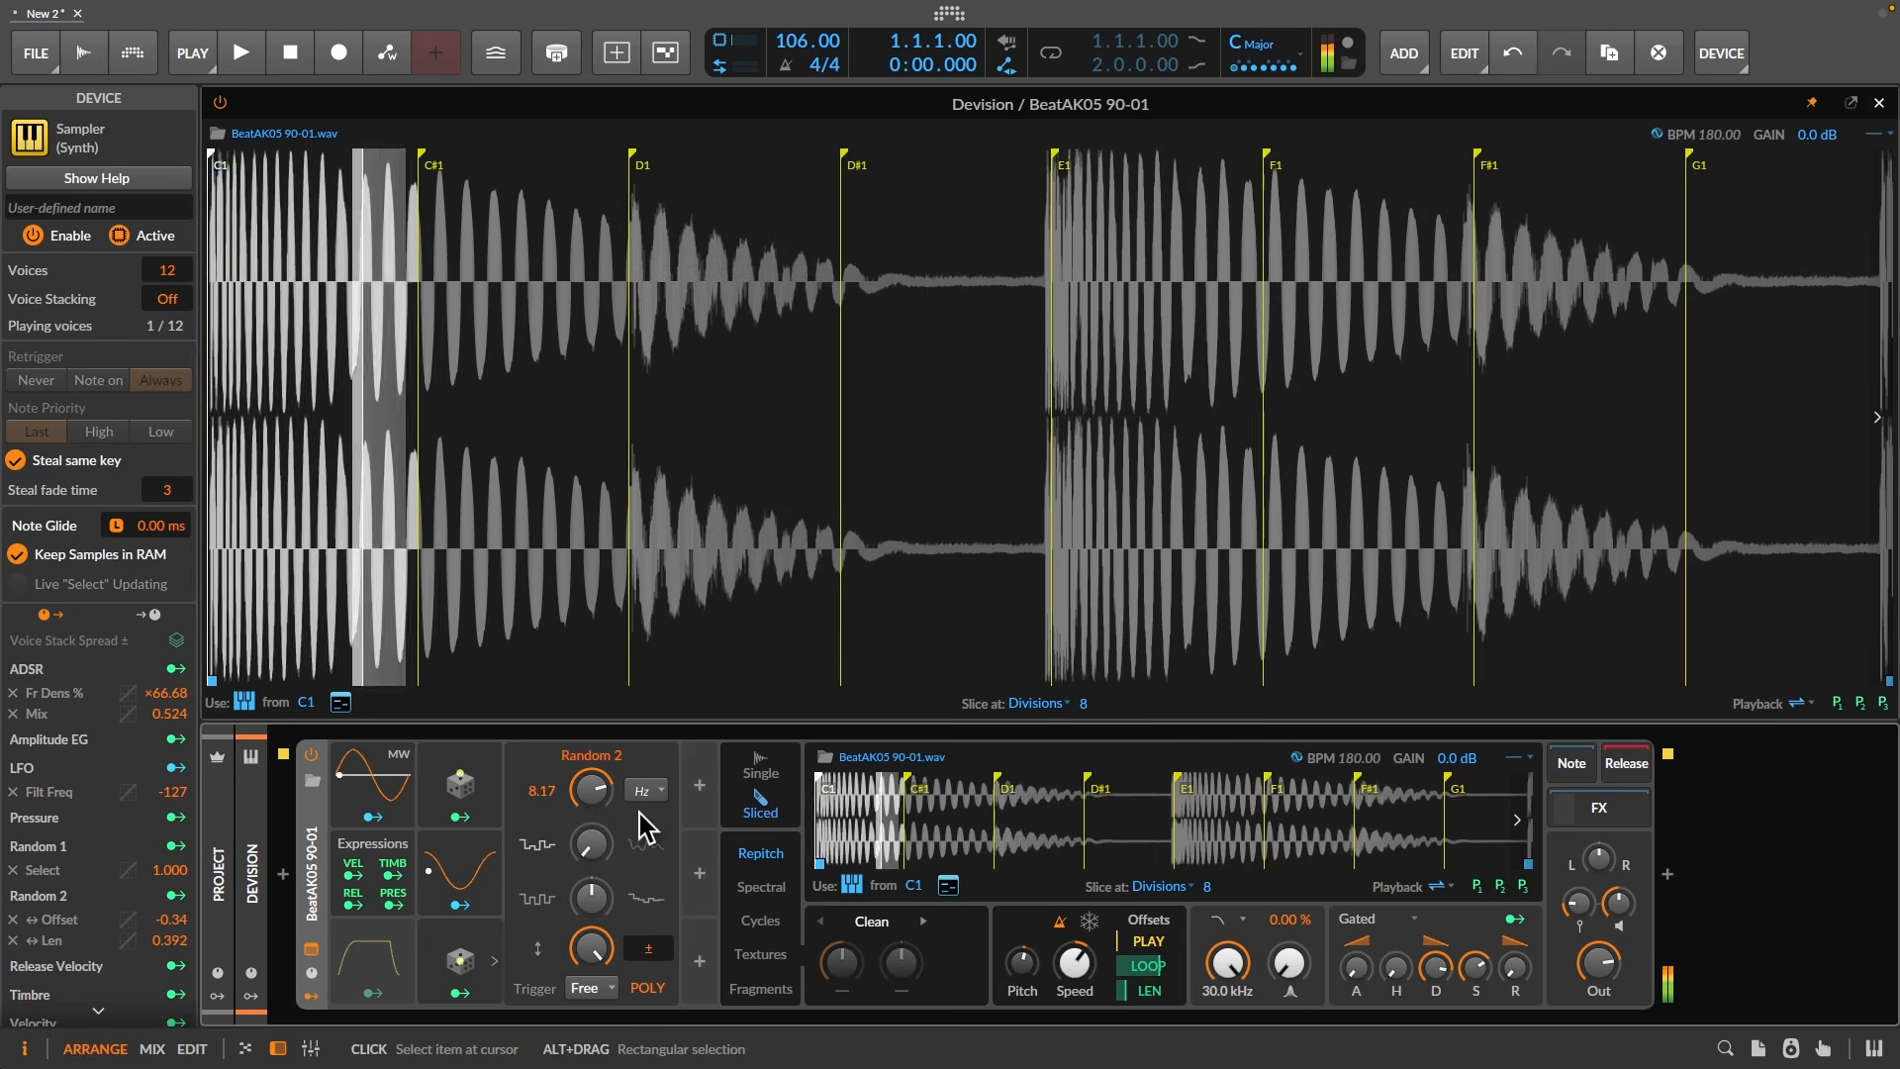
# - Map Random 1 onto Random 2's Rate knob with an amount of +13.2
pyautogui.click(481, 814)
pyautogui.moveTo(592, 789); pyautogui.dragTo(591, 831)
pyautogui.click(499, 785)
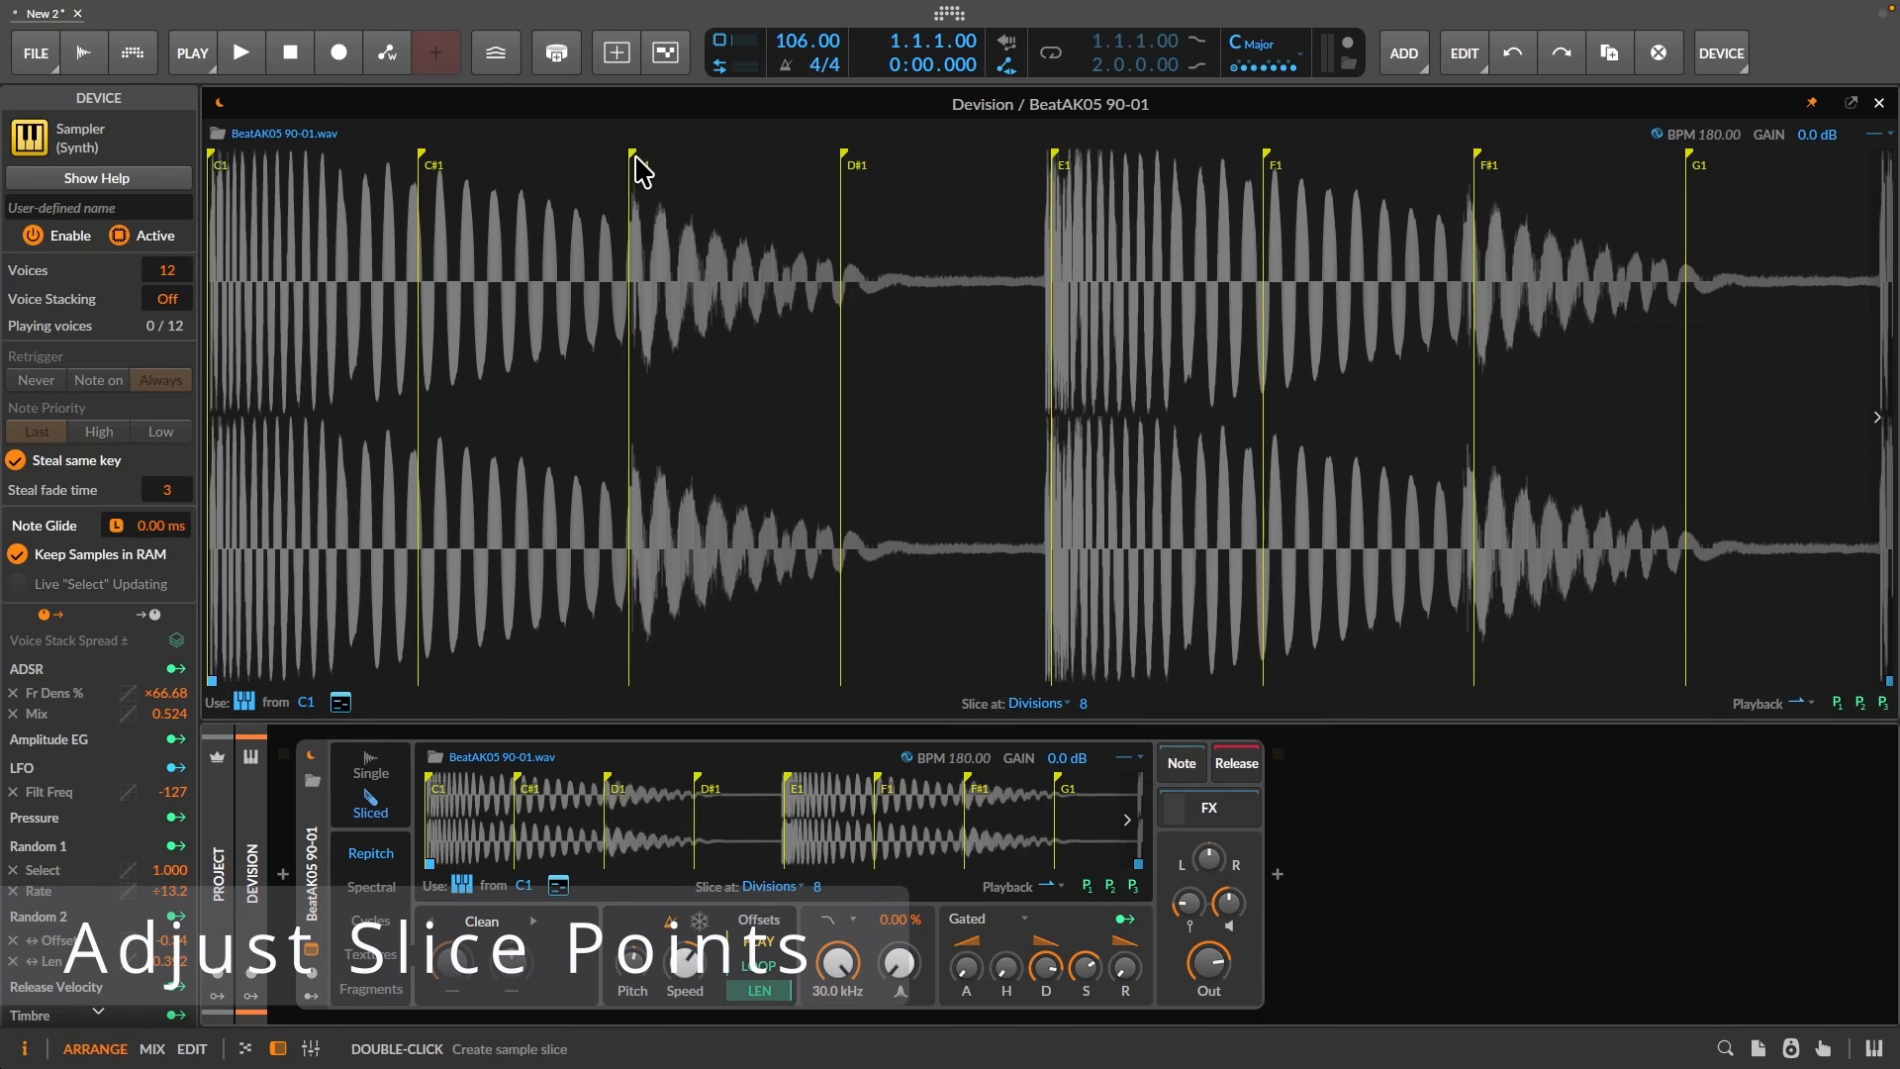
# - Shift the D1 slice start right, then push the D#1 slice start later
pyautogui.moveTo(632, 162)
pyautogui.mouseDown()
pyautogui.moveTo(670, 161)
pyautogui.moveTo(602, 156)
pyautogui.moveTo(695, 168)
pyautogui.mouseUp()
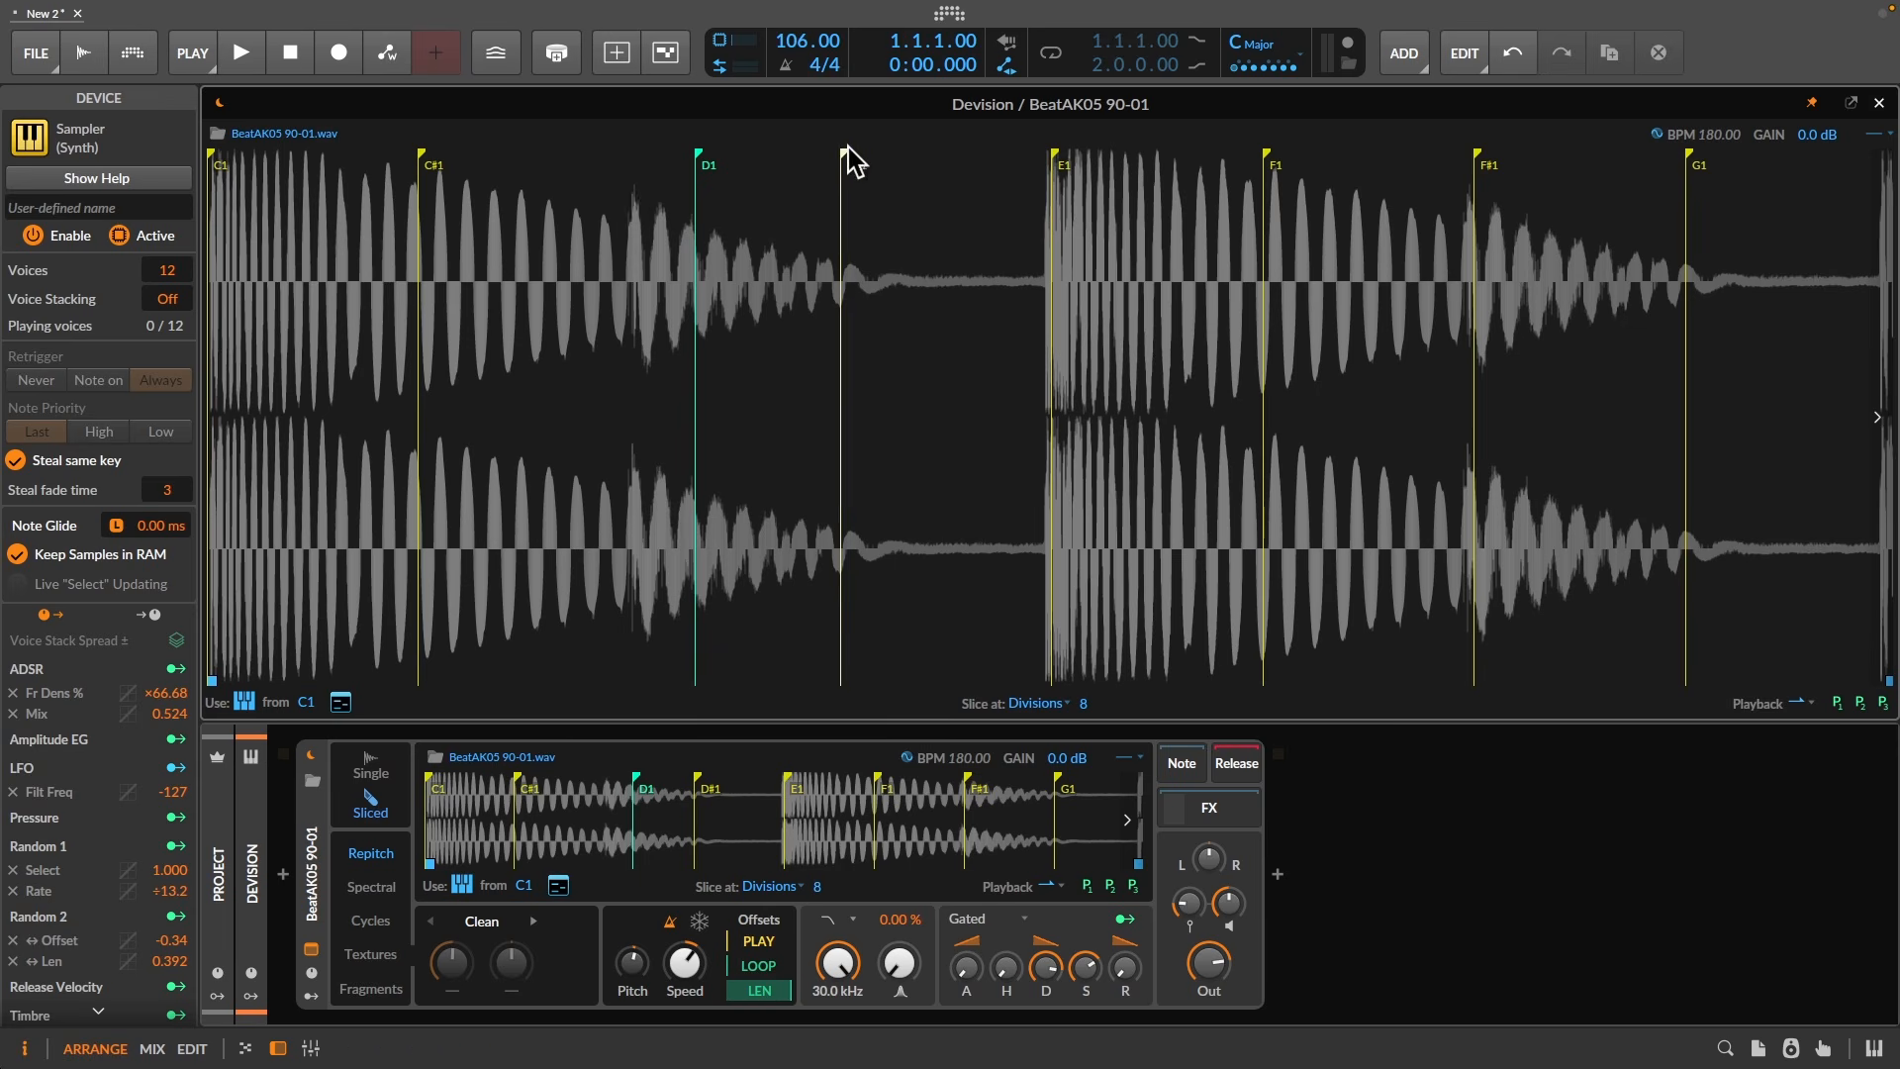
pyautogui.moveTo(838, 150)
pyautogui.mouseDown()
pyautogui.moveTo(917, 161)
pyautogui.moveTo(897, 159)
pyautogui.mouseUp()
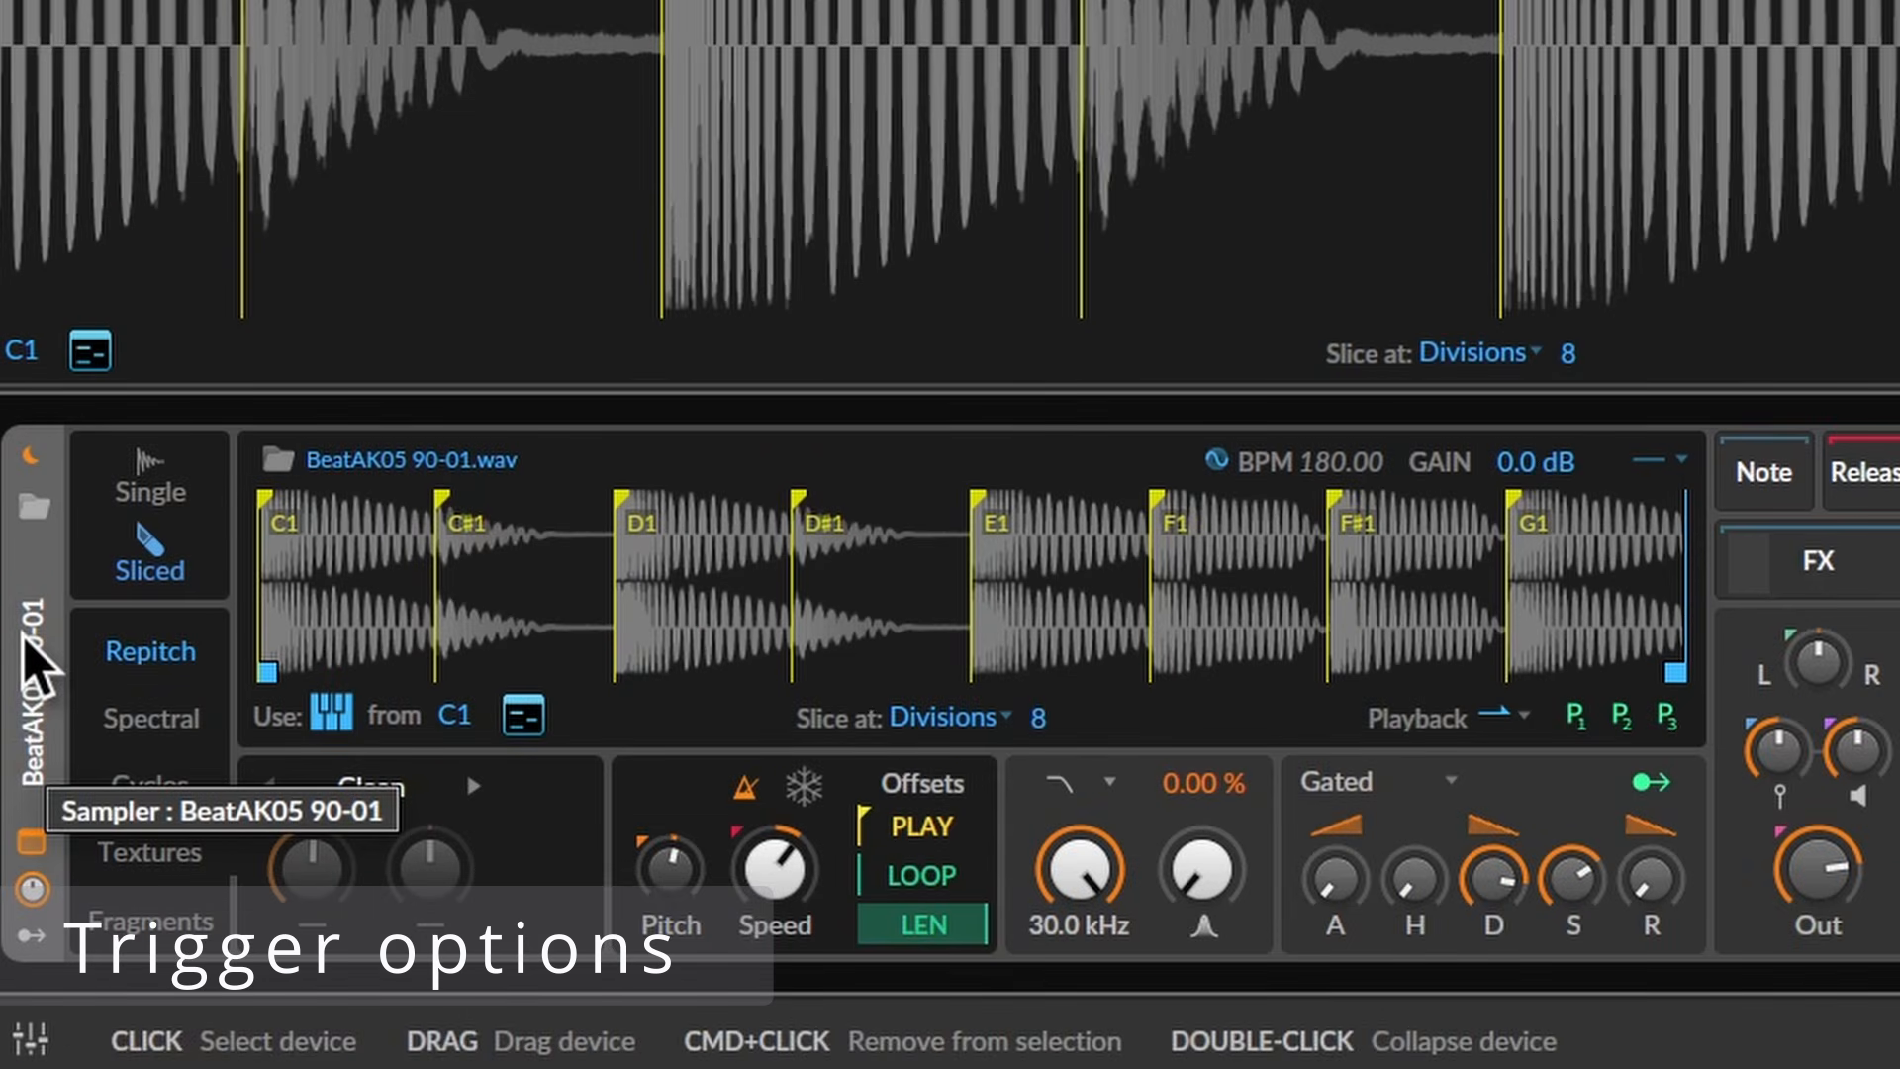
# - Keep the slice key mapping on All keys and show the on-screen keyboard
pyautogui.click(333, 718)
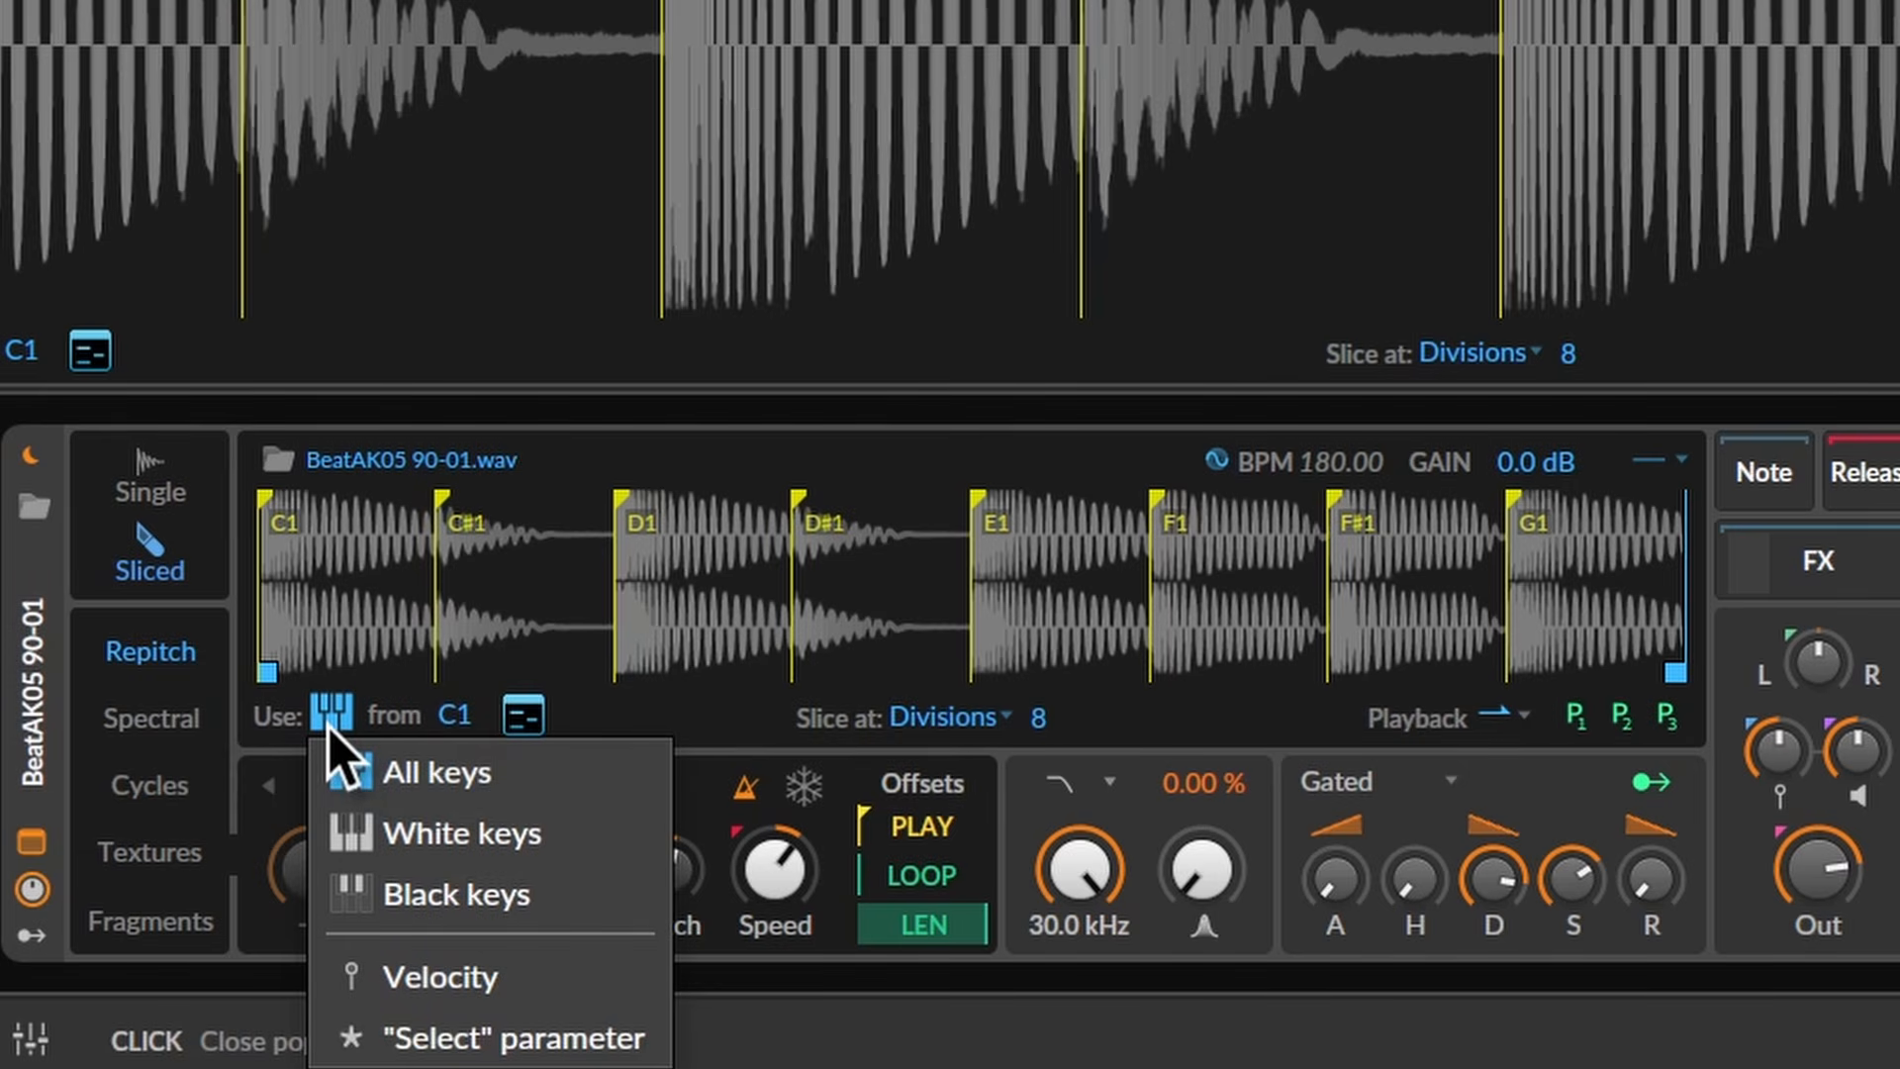
pyautogui.click(400, 776)
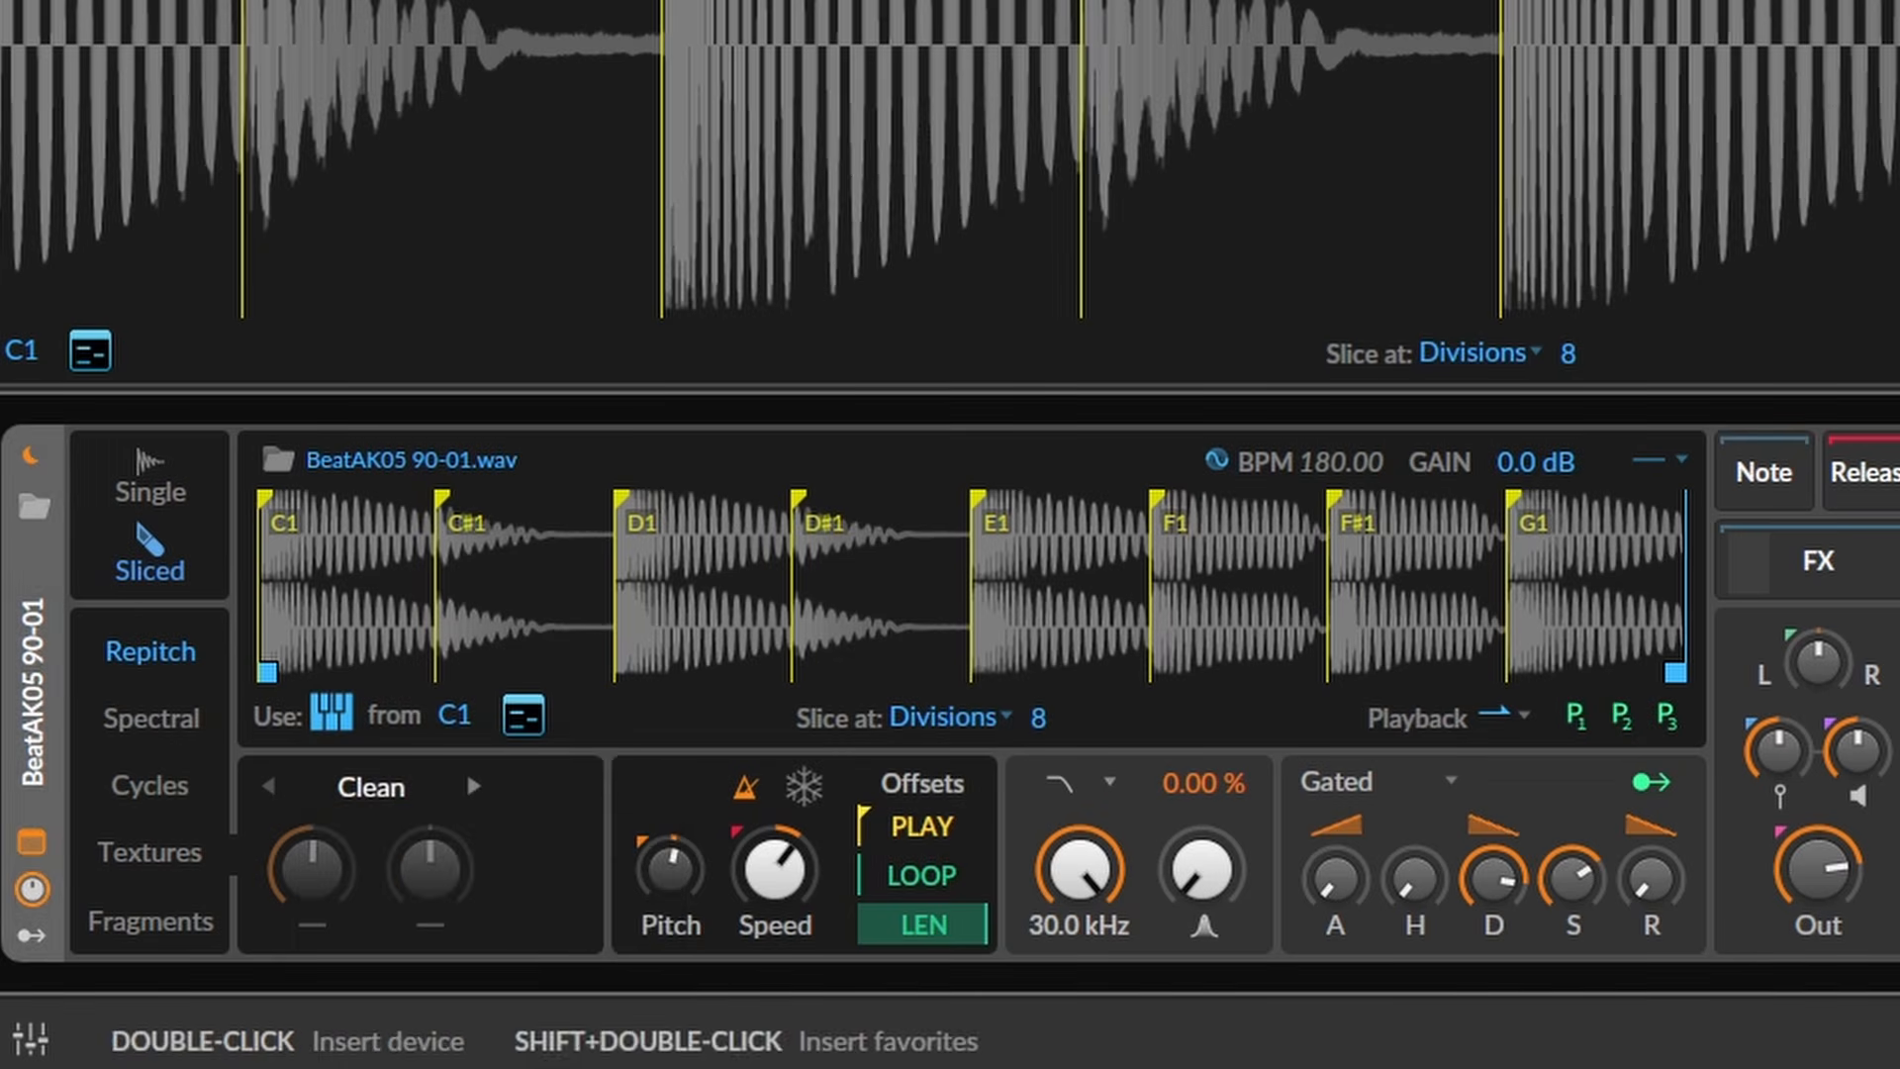
pyautogui.click(1871, 1051)
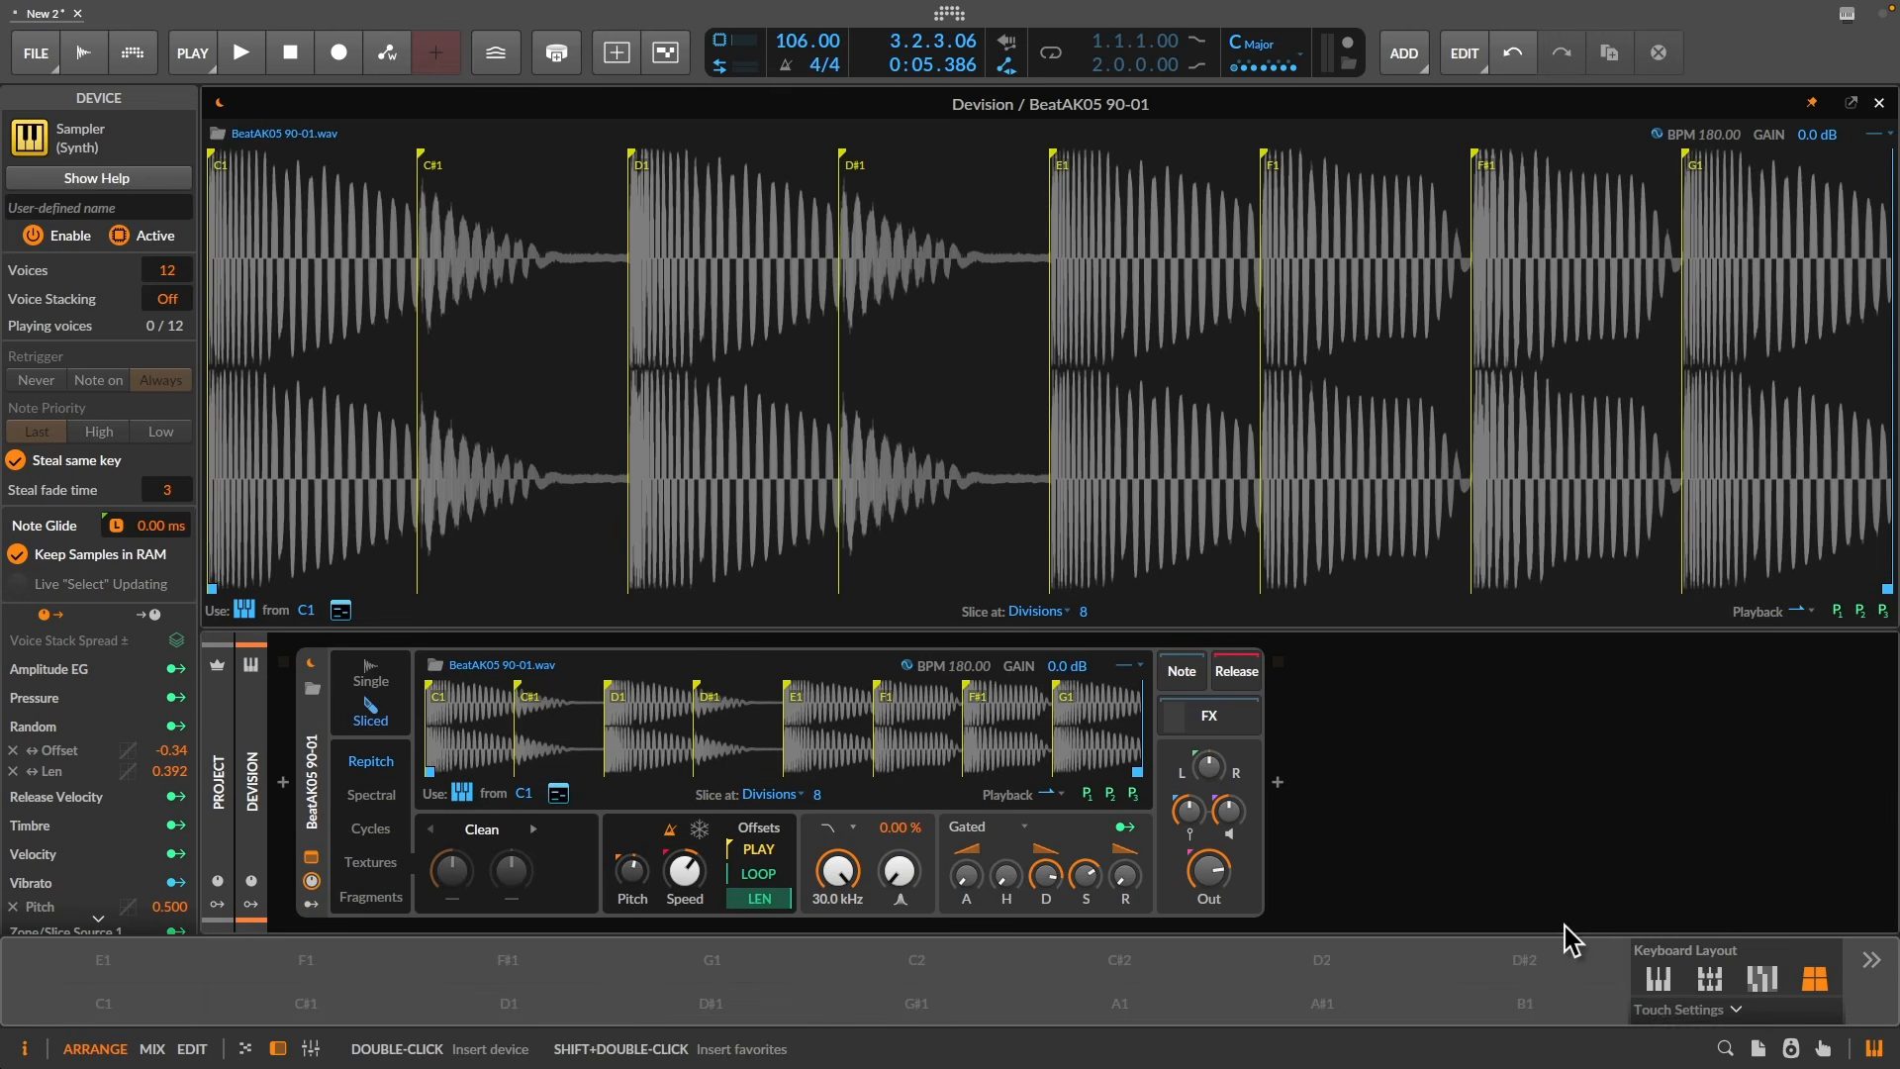
# - Enlarge the on-screen keyboard in piano layout and audition slices C1 through D#1
pyautogui.moveTo(1557, 935); pyautogui.dragTo(1590, 740)
pyautogui.click(1660, 788)
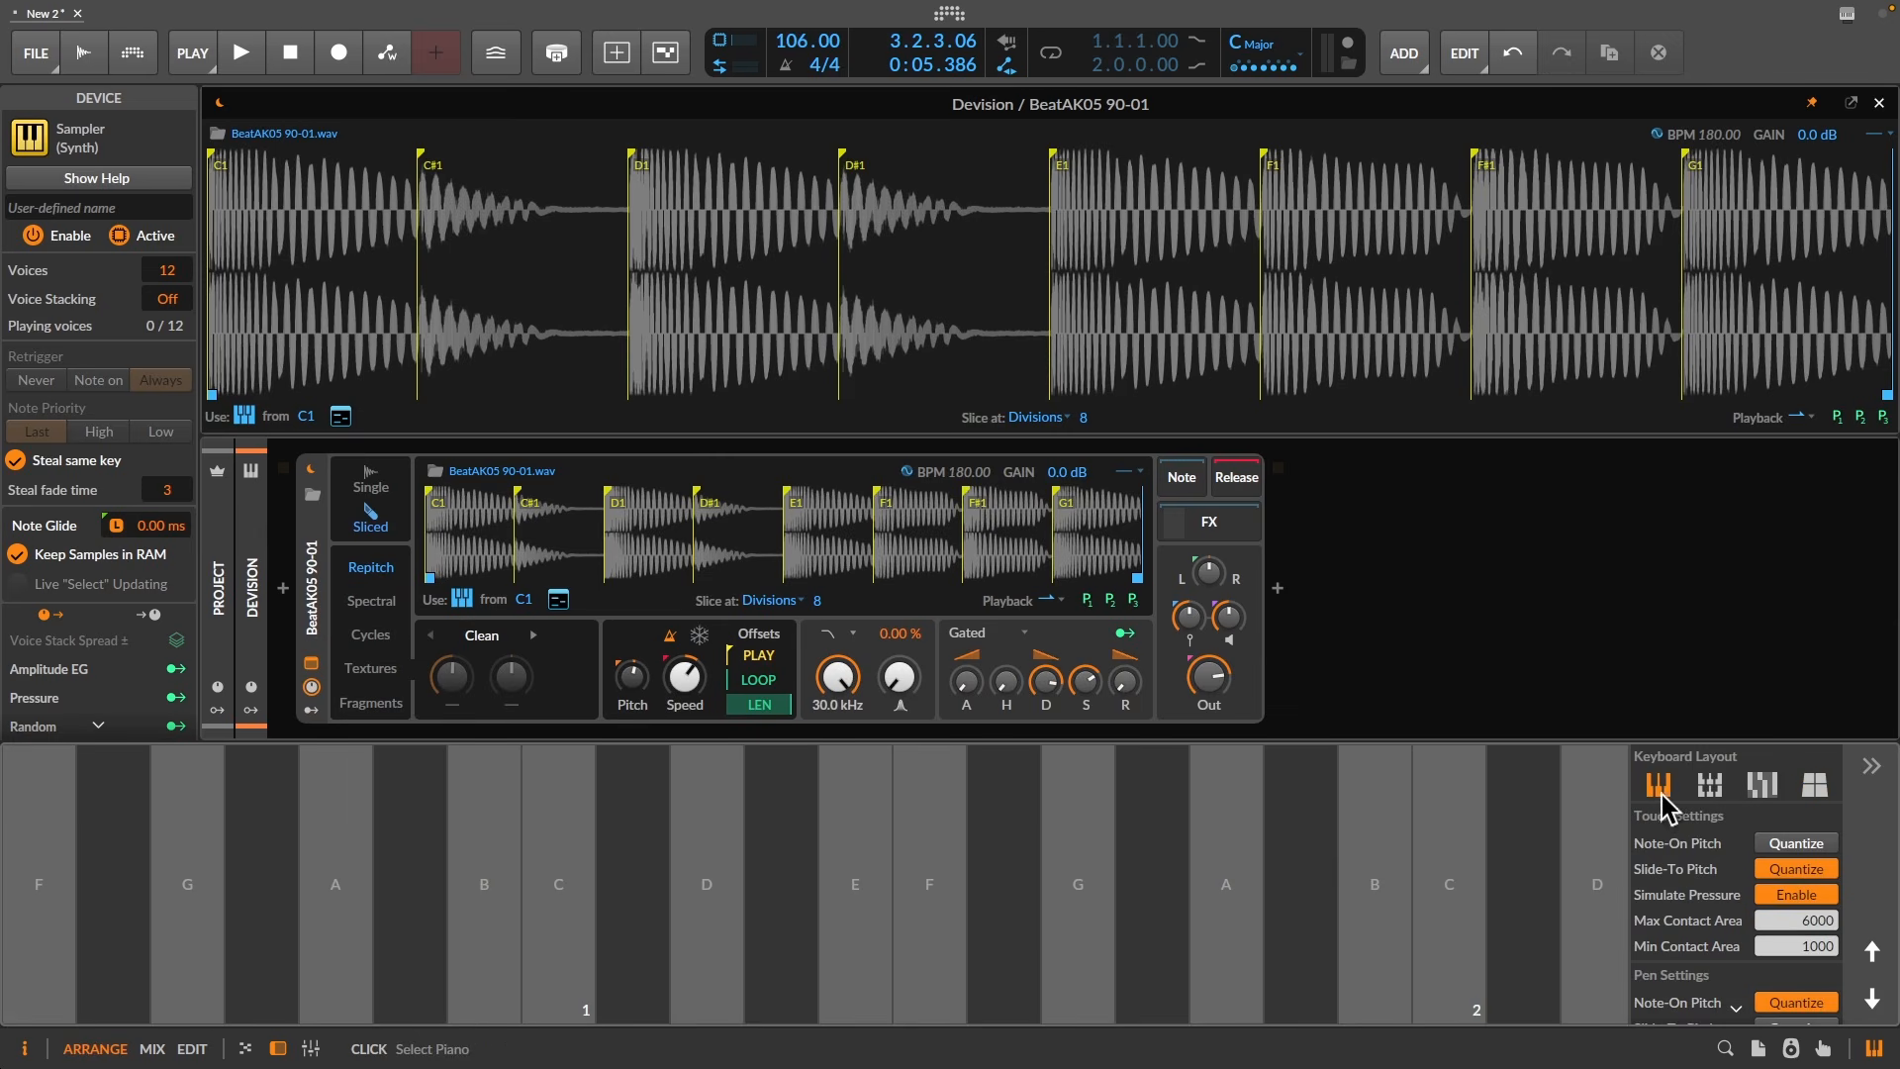
pyautogui.moveTo(556, 922); pyautogui.dragTo(1227, 950)
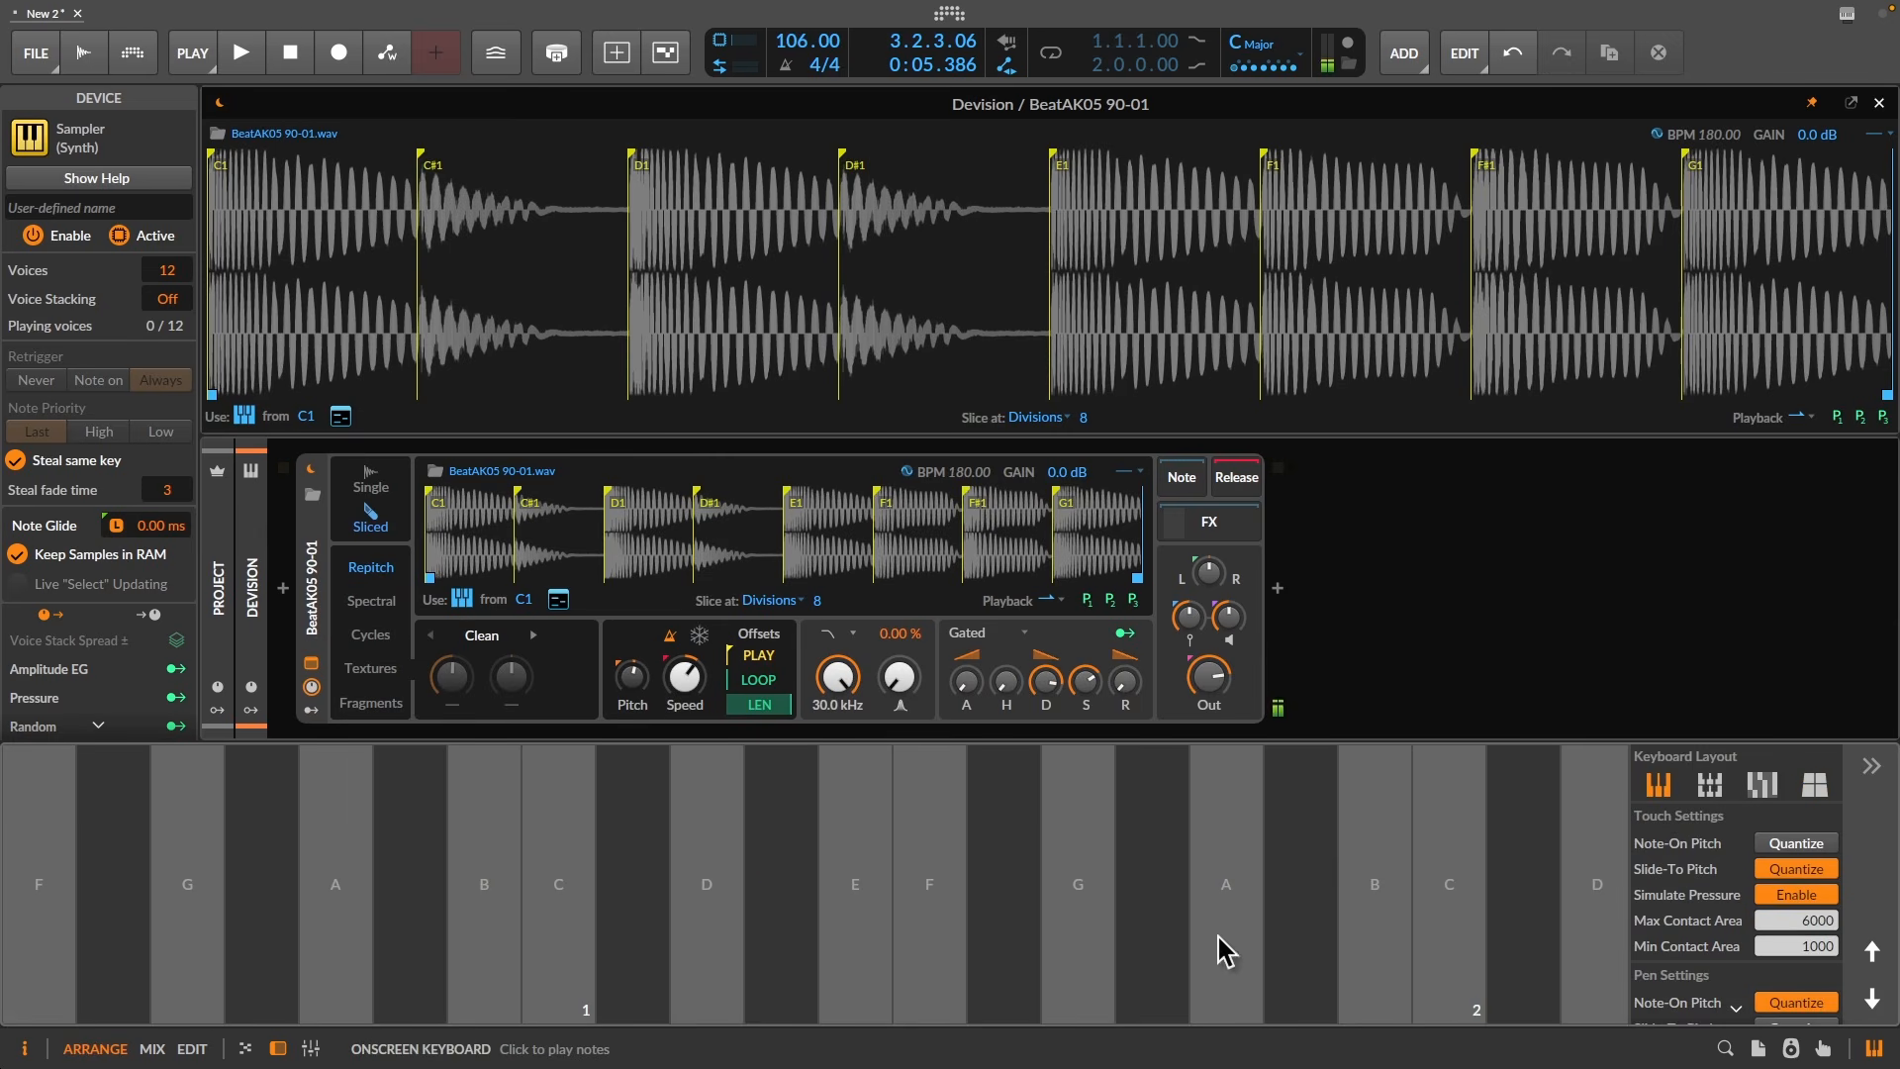
# - Map the slices to white keys only and audition C1, D1 and E1
pyautogui.click(462, 600)
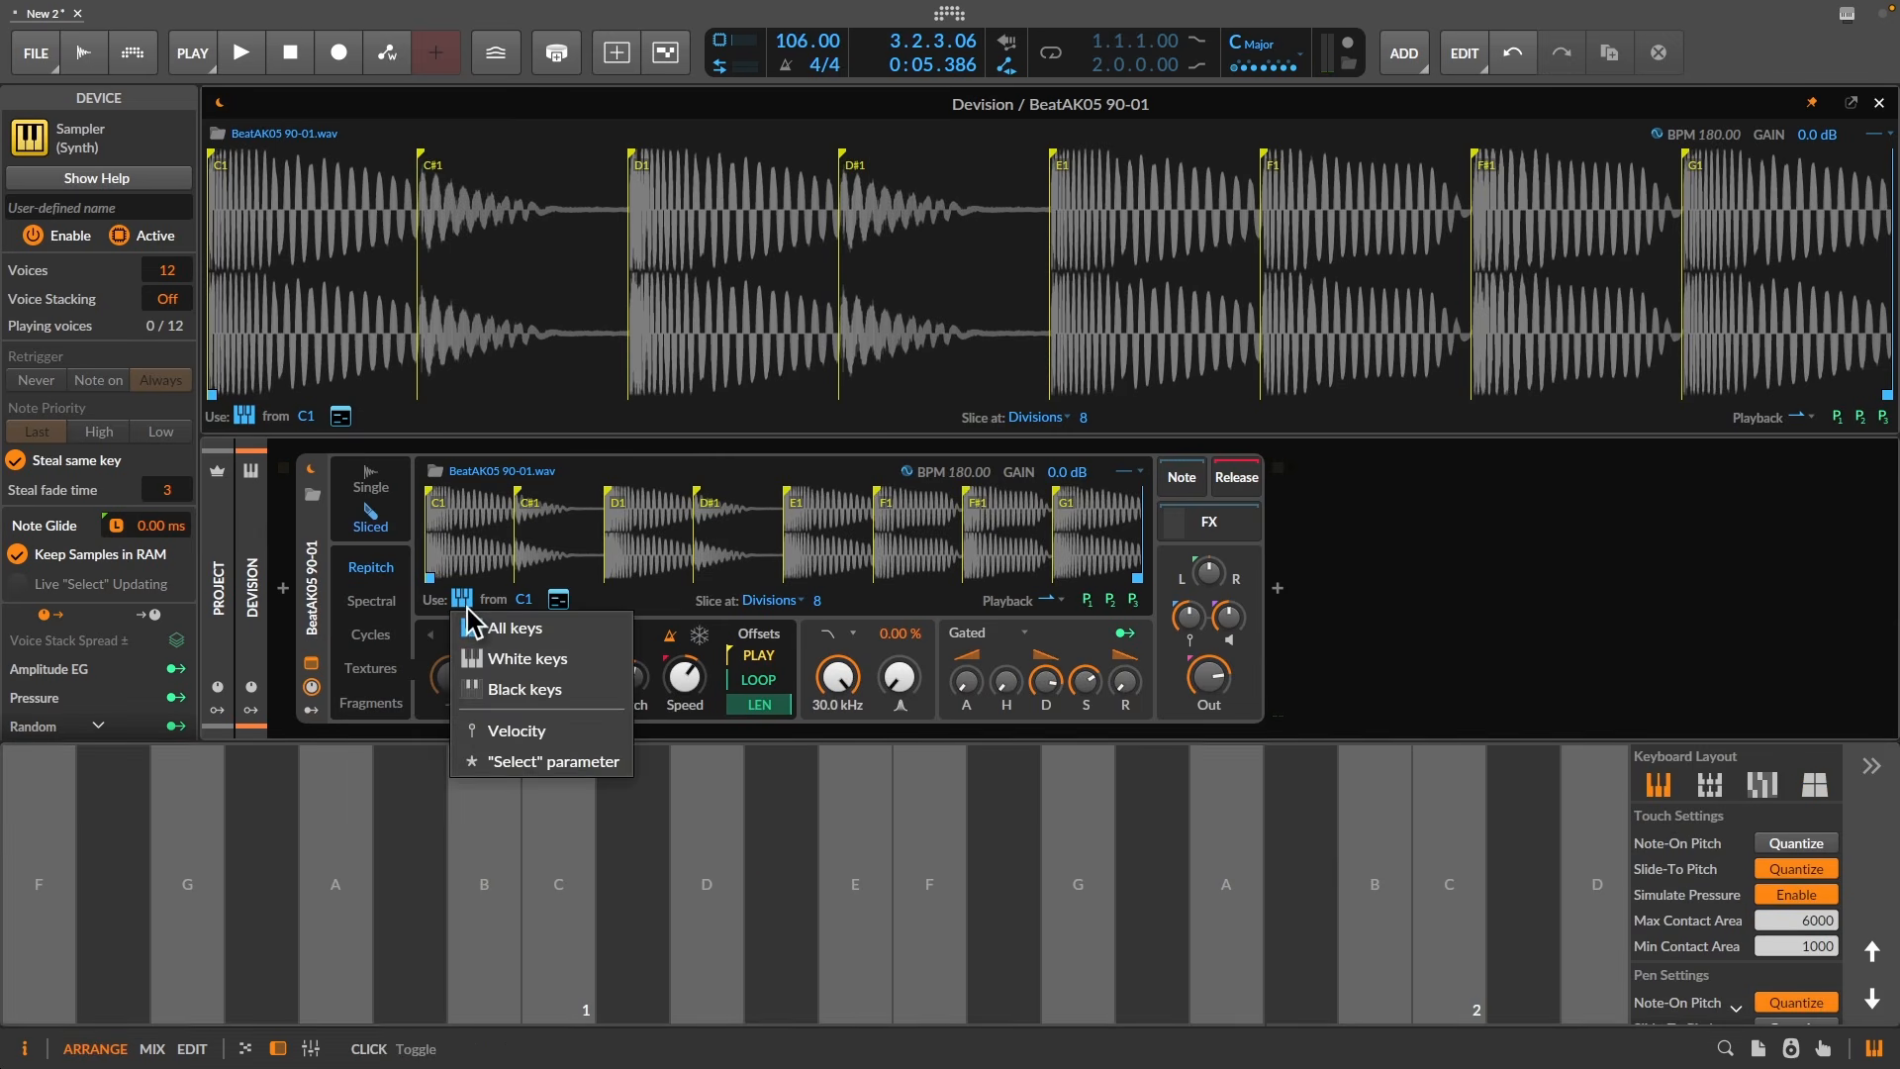
pyautogui.click(530, 657)
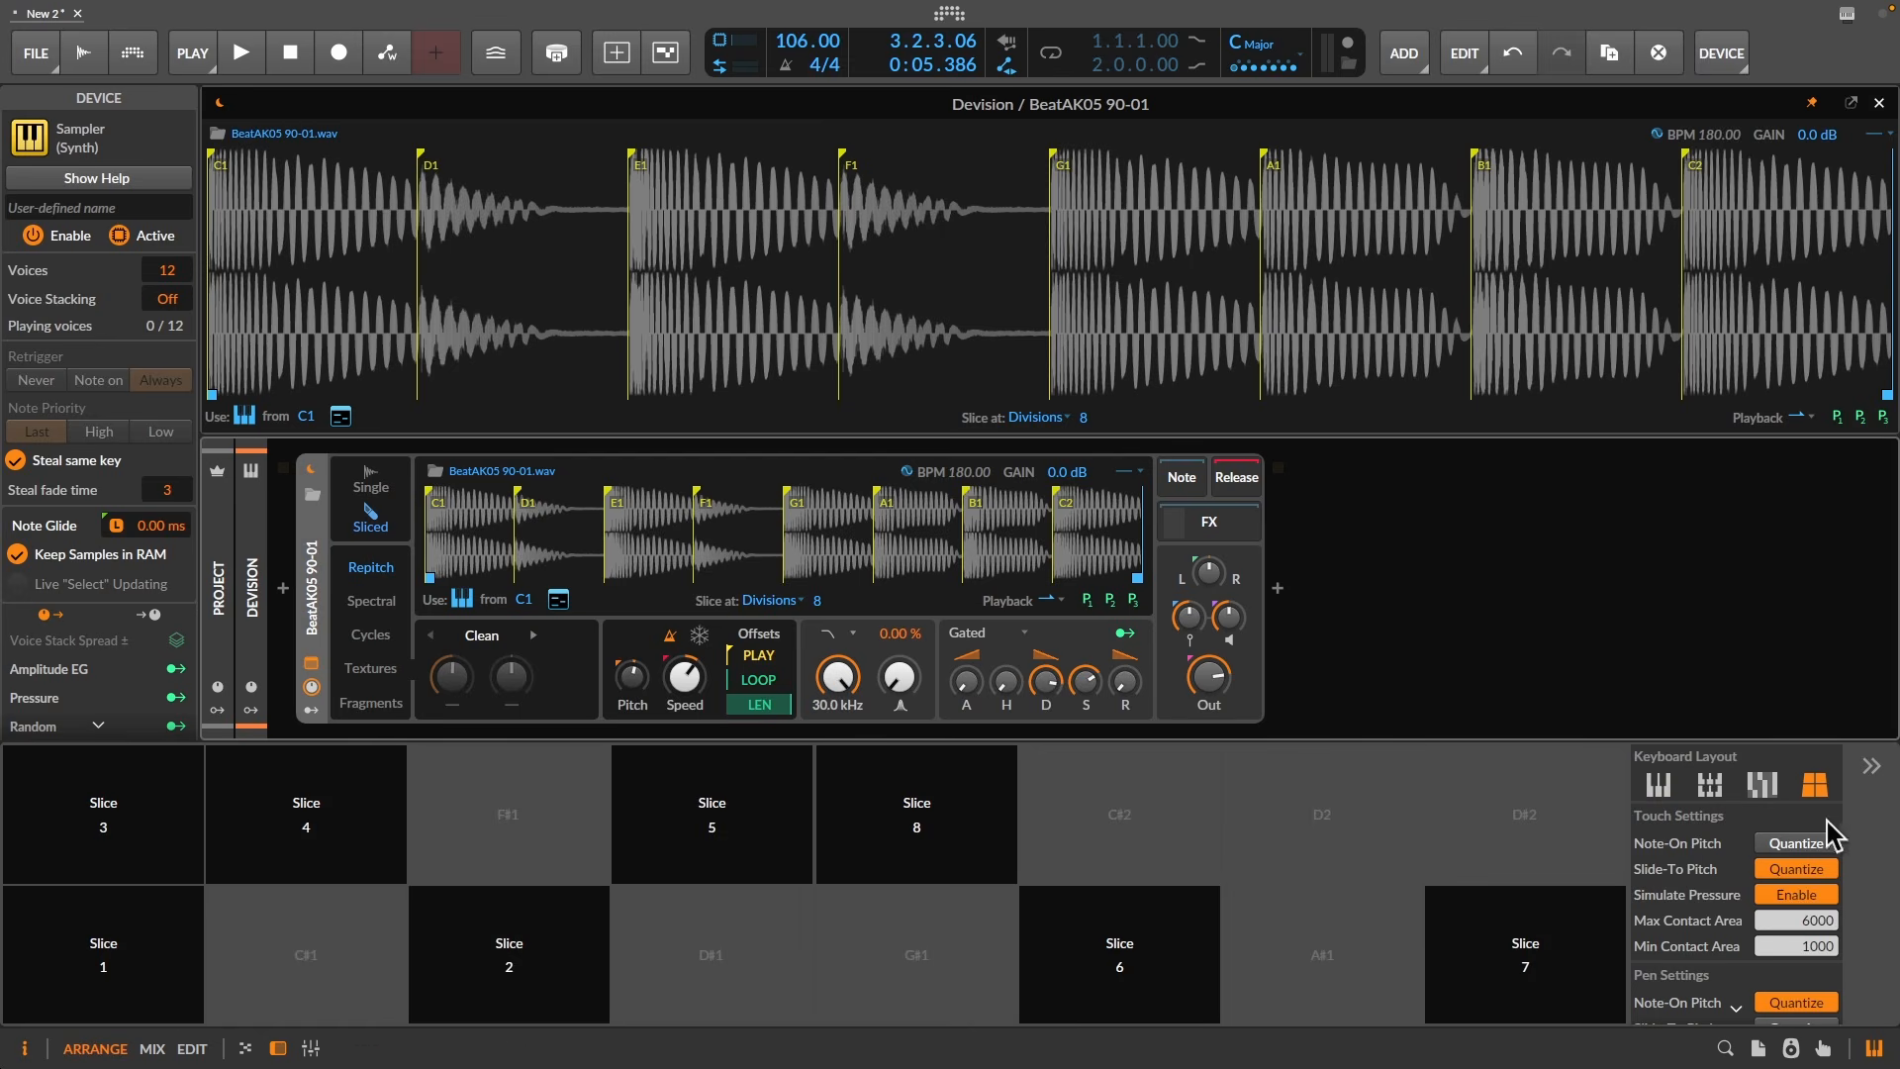
pyautogui.click(1658, 786)
pyautogui.click(725, 899)
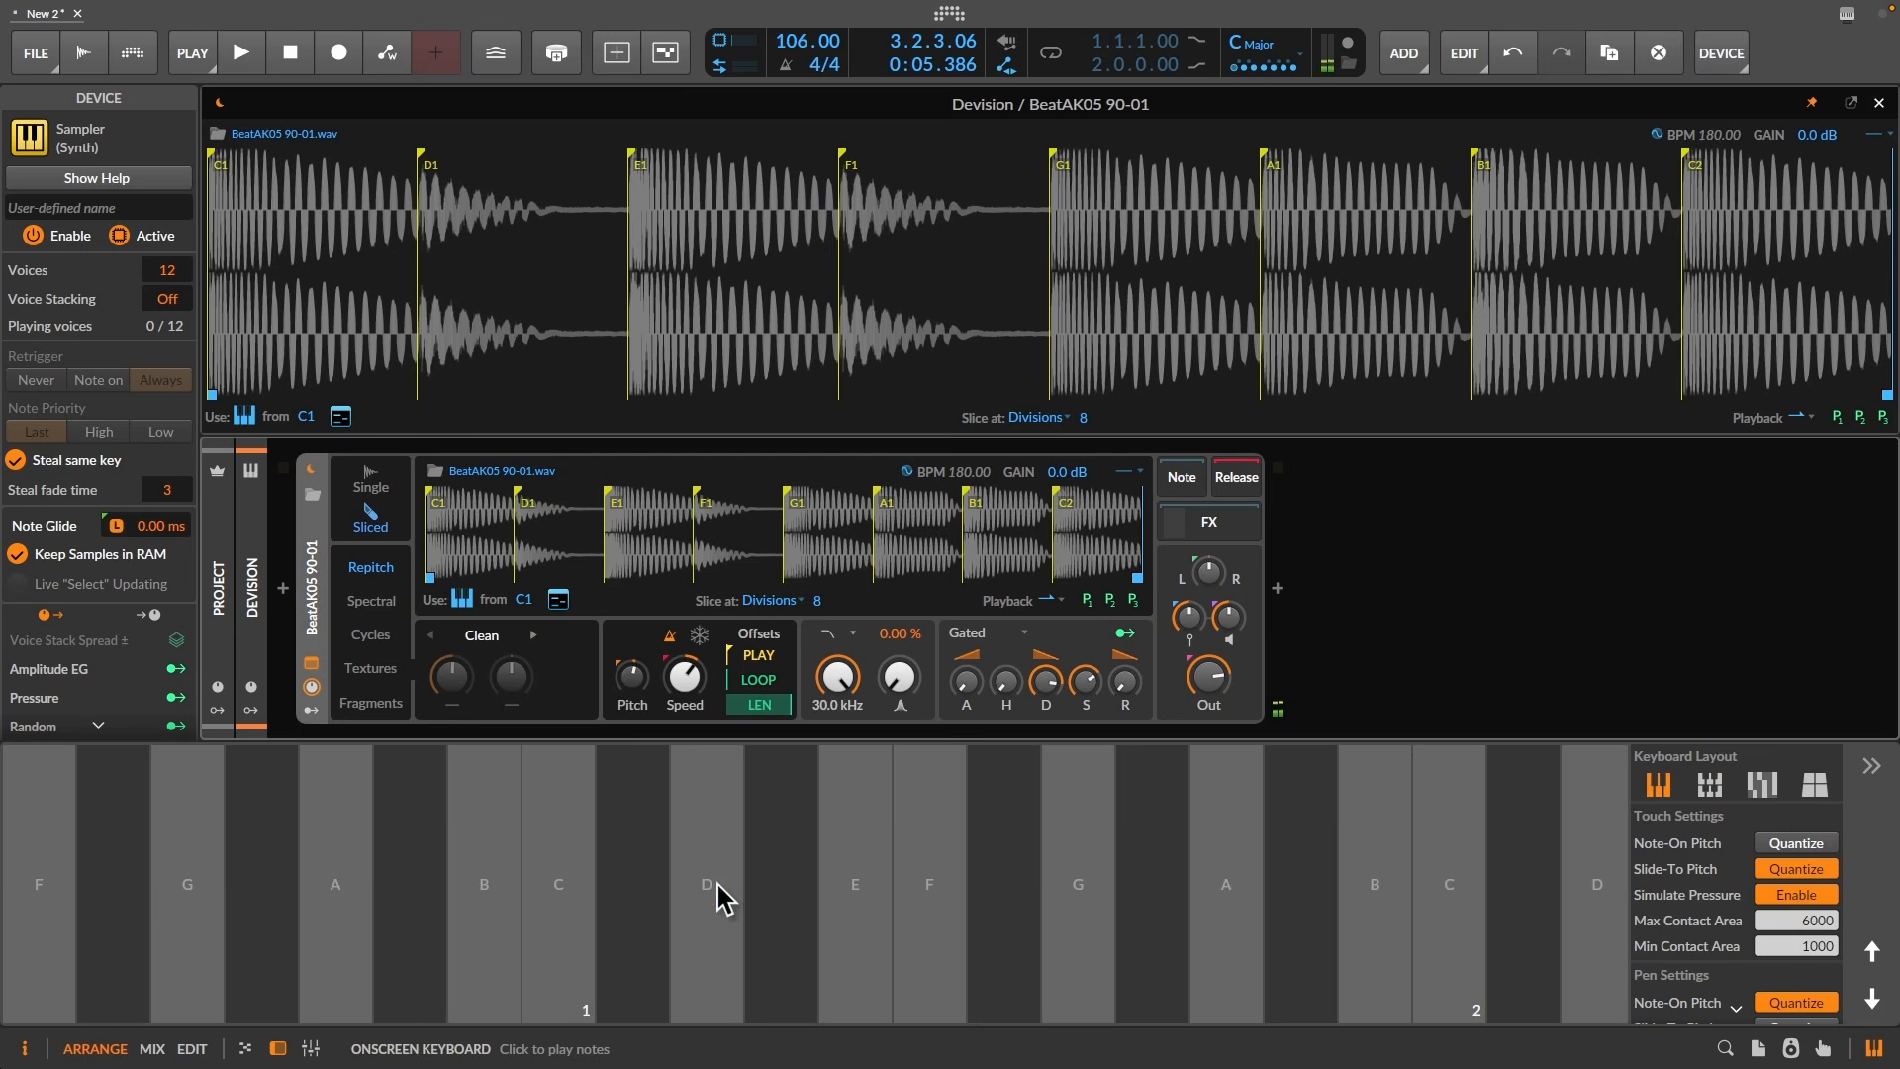
pyautogui.click(717, 899)
pyautogui.click(591, 899)
pyautogui.click(590, 899)
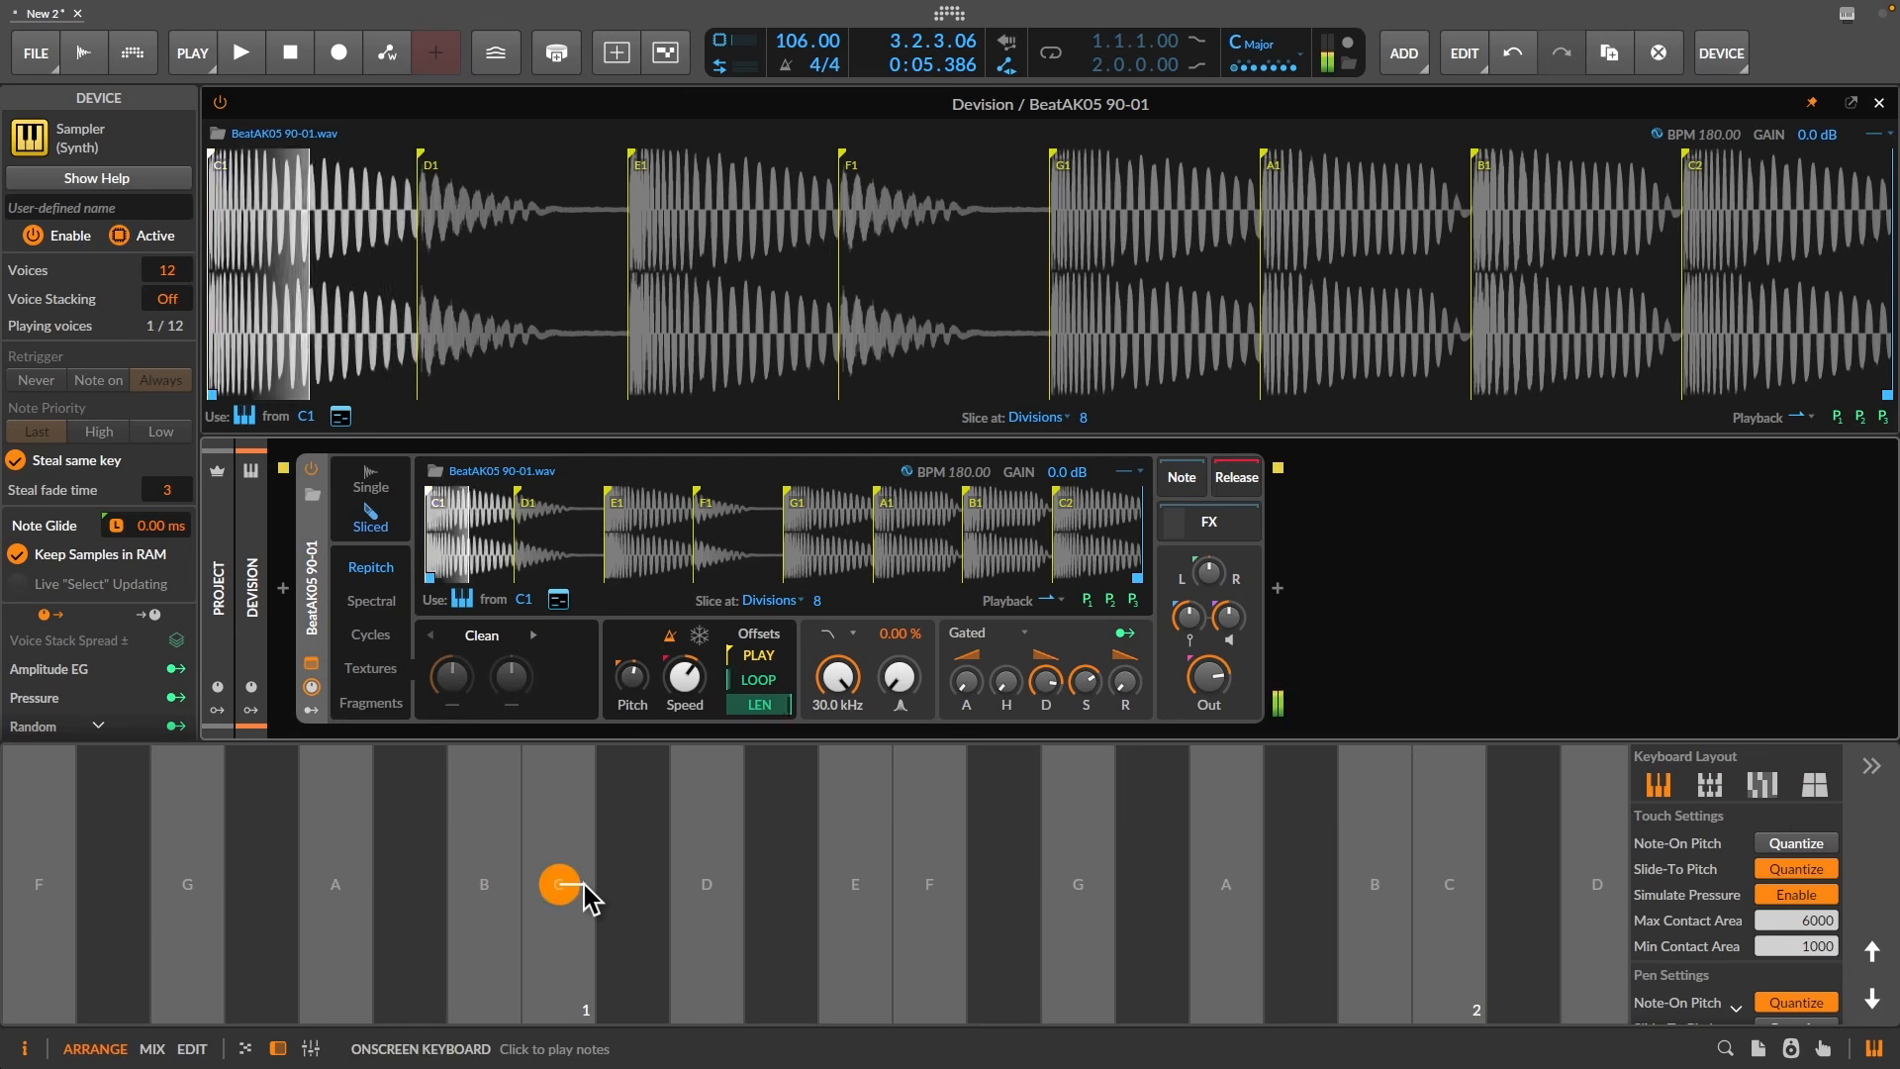
pyautogui.click(638, 900)
pyautogui.click(713, 902)
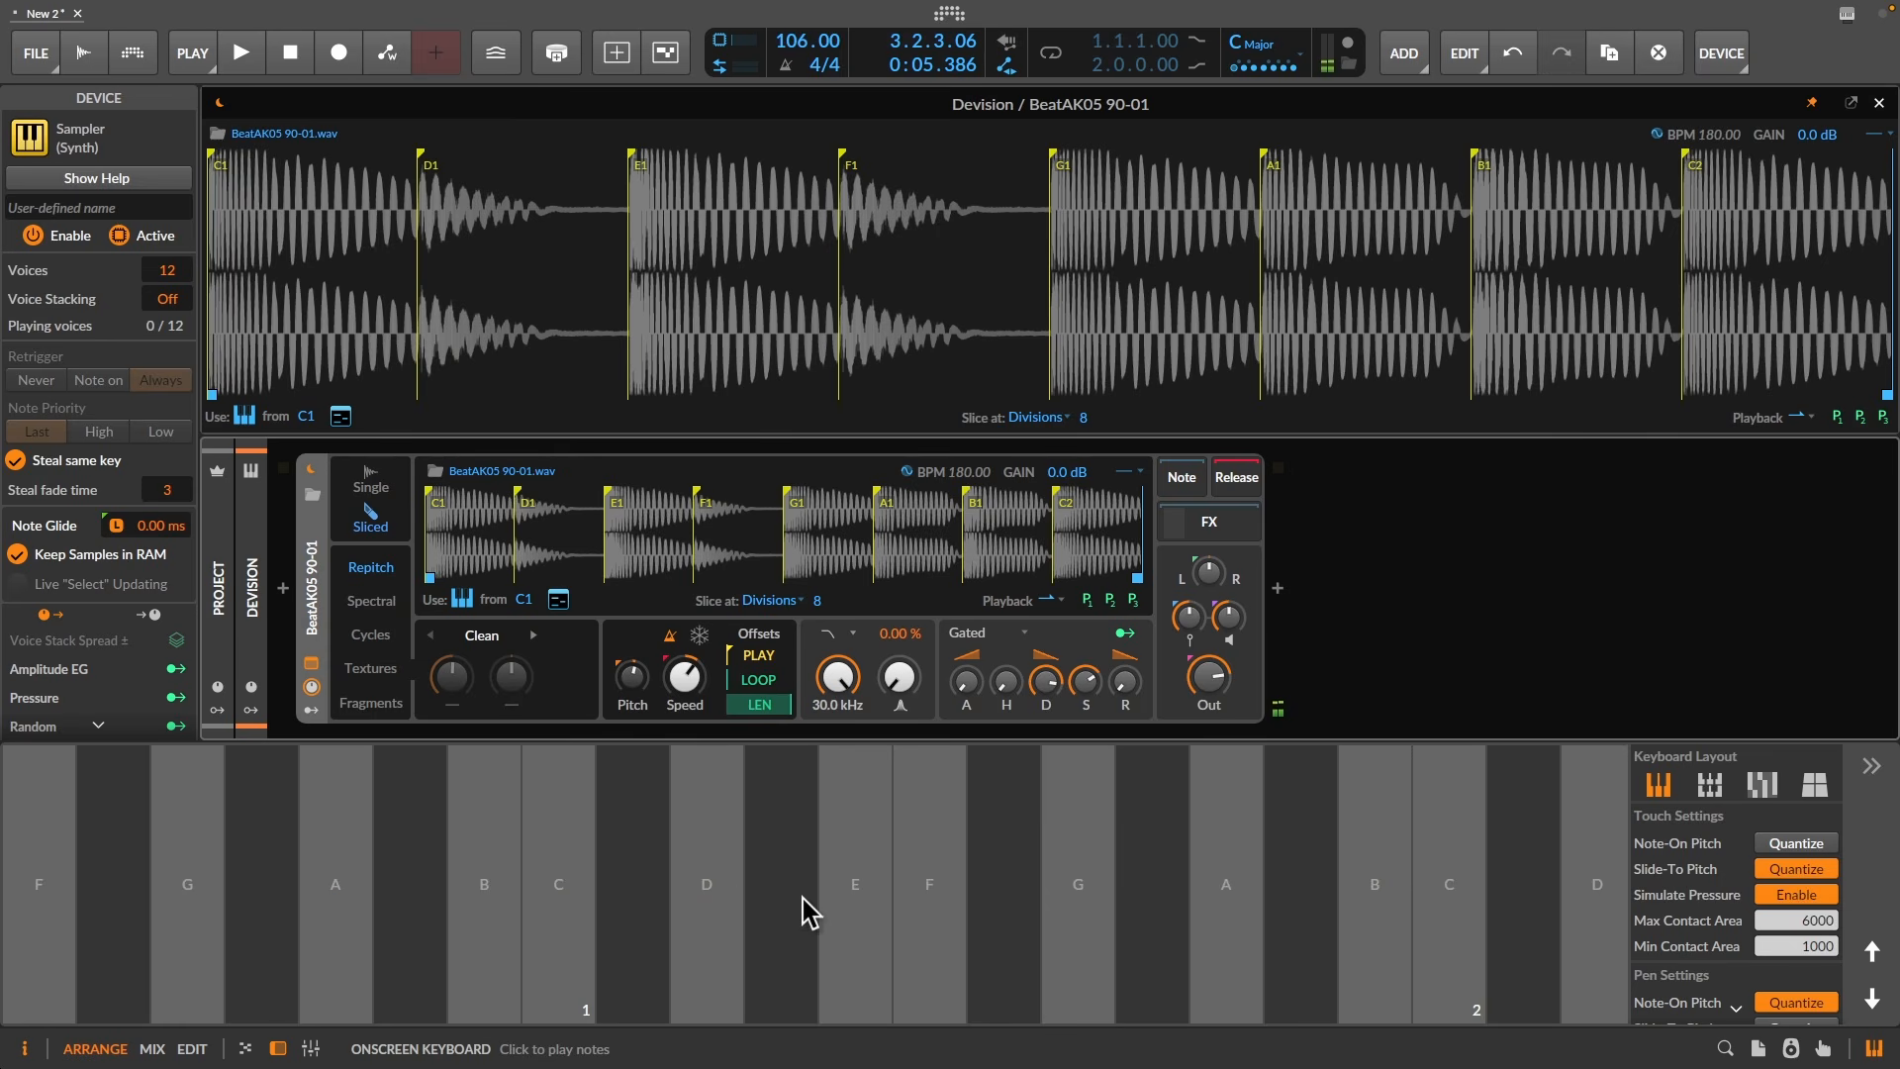
pyautogui.click(835, 900)
# - Remap the slices to black keys only, then play the C#1 and D#1 slices
pyautogui.click(461, 599)
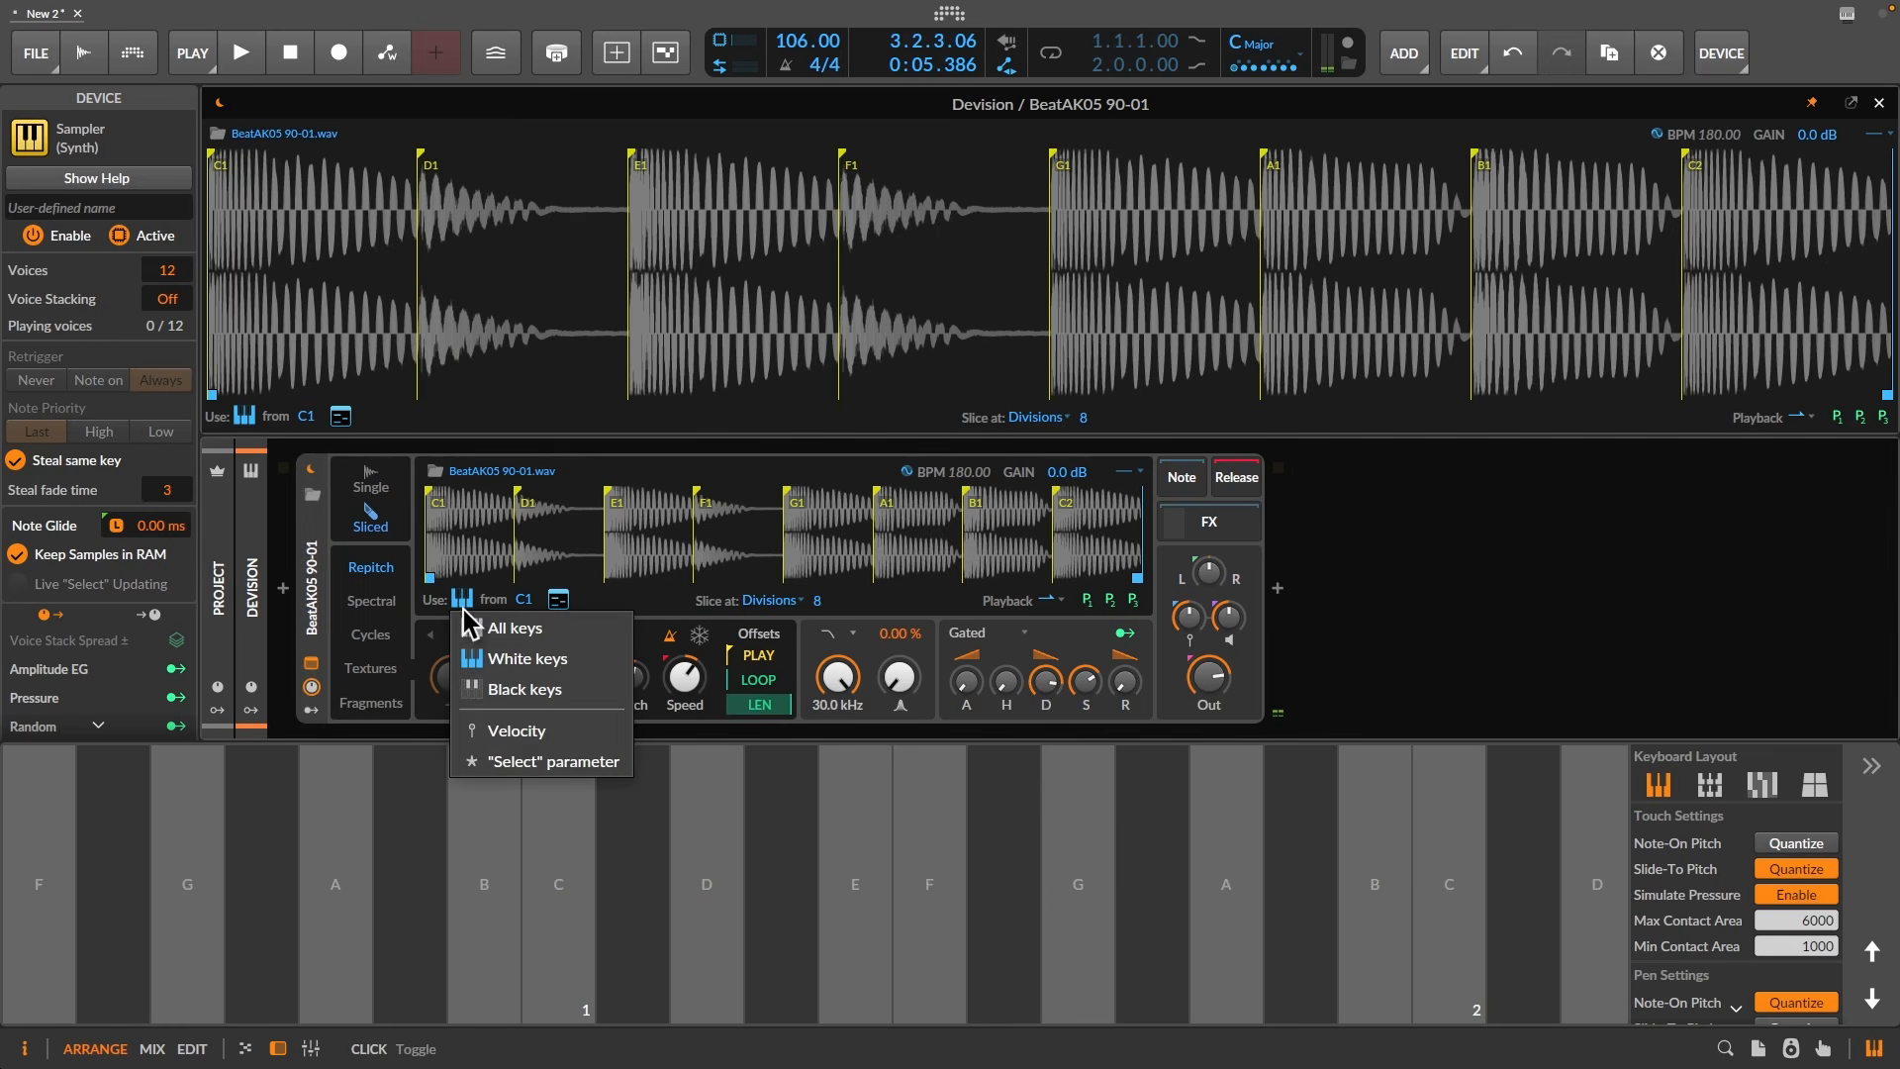
pyautogui.click(522, 690)
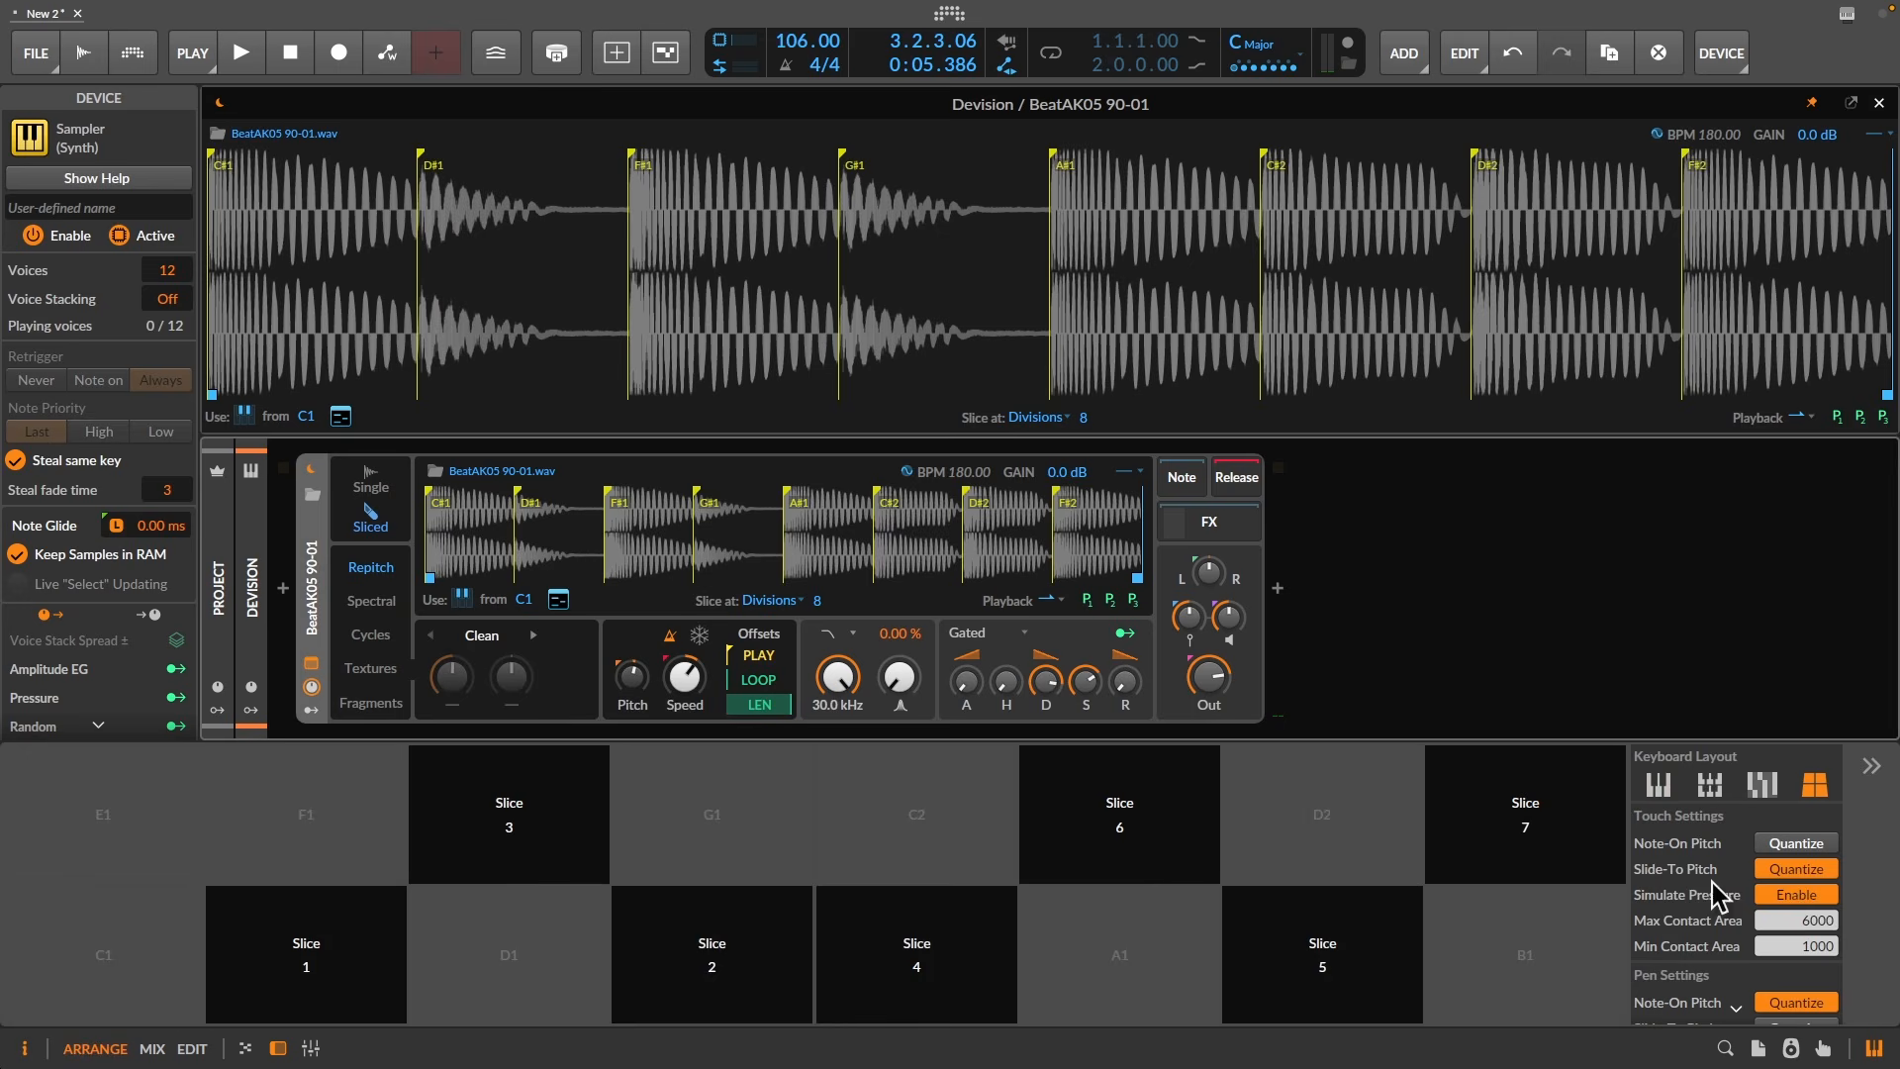
pyautogui.click(1657, 786)
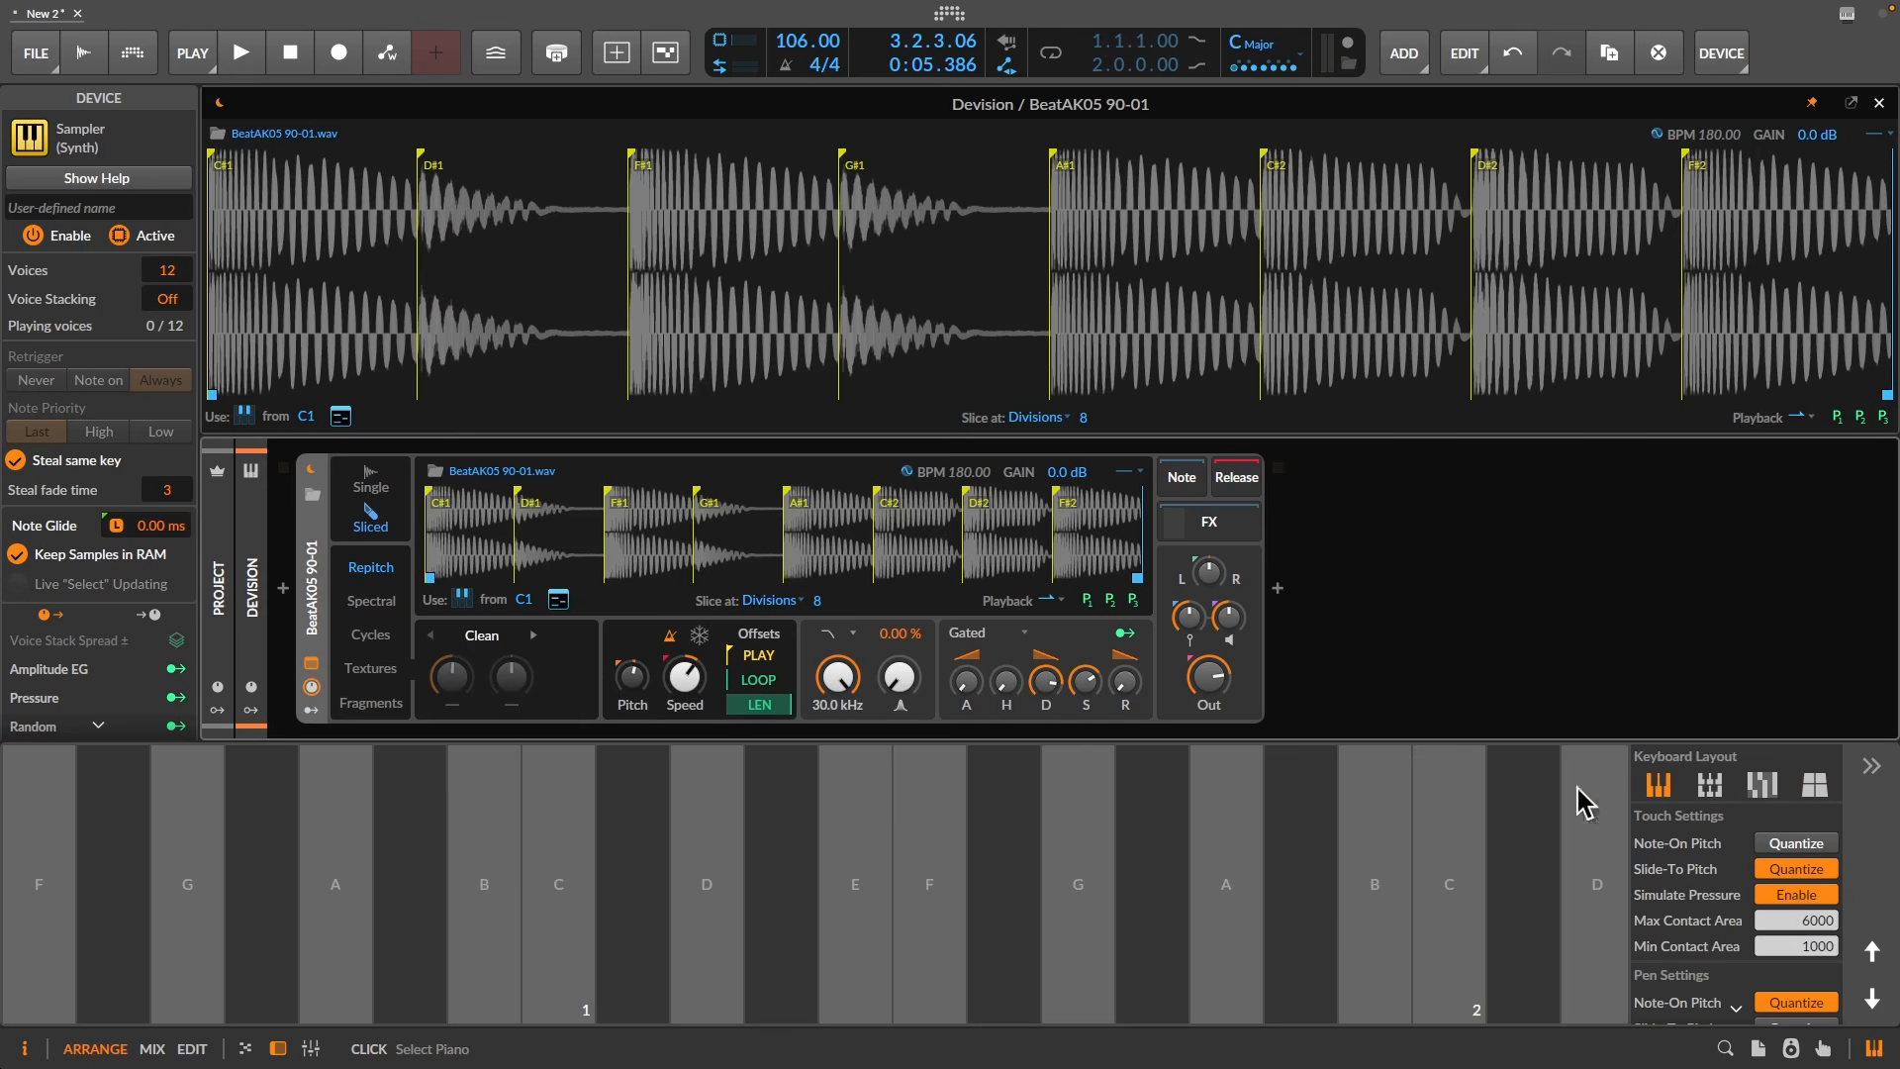
pyautogui.click(623, 849)
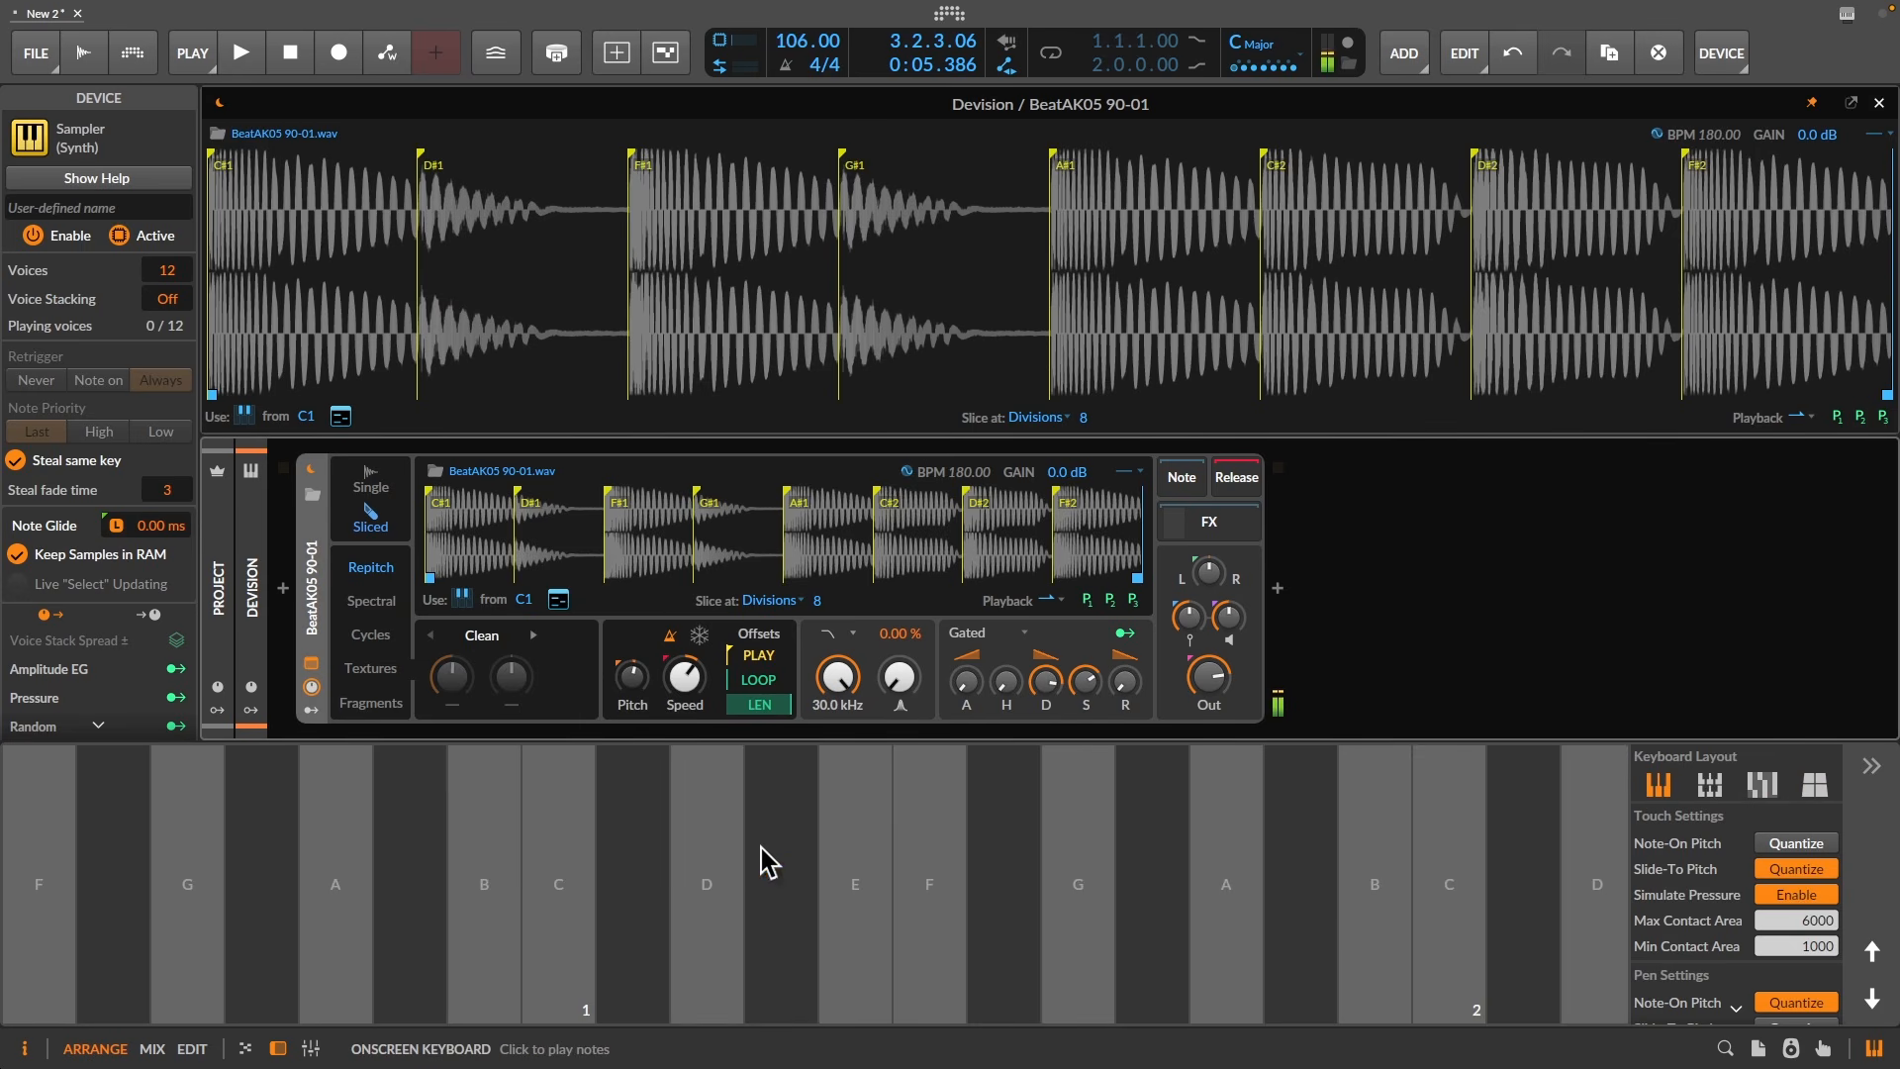
pyautogui.click(776, 870)
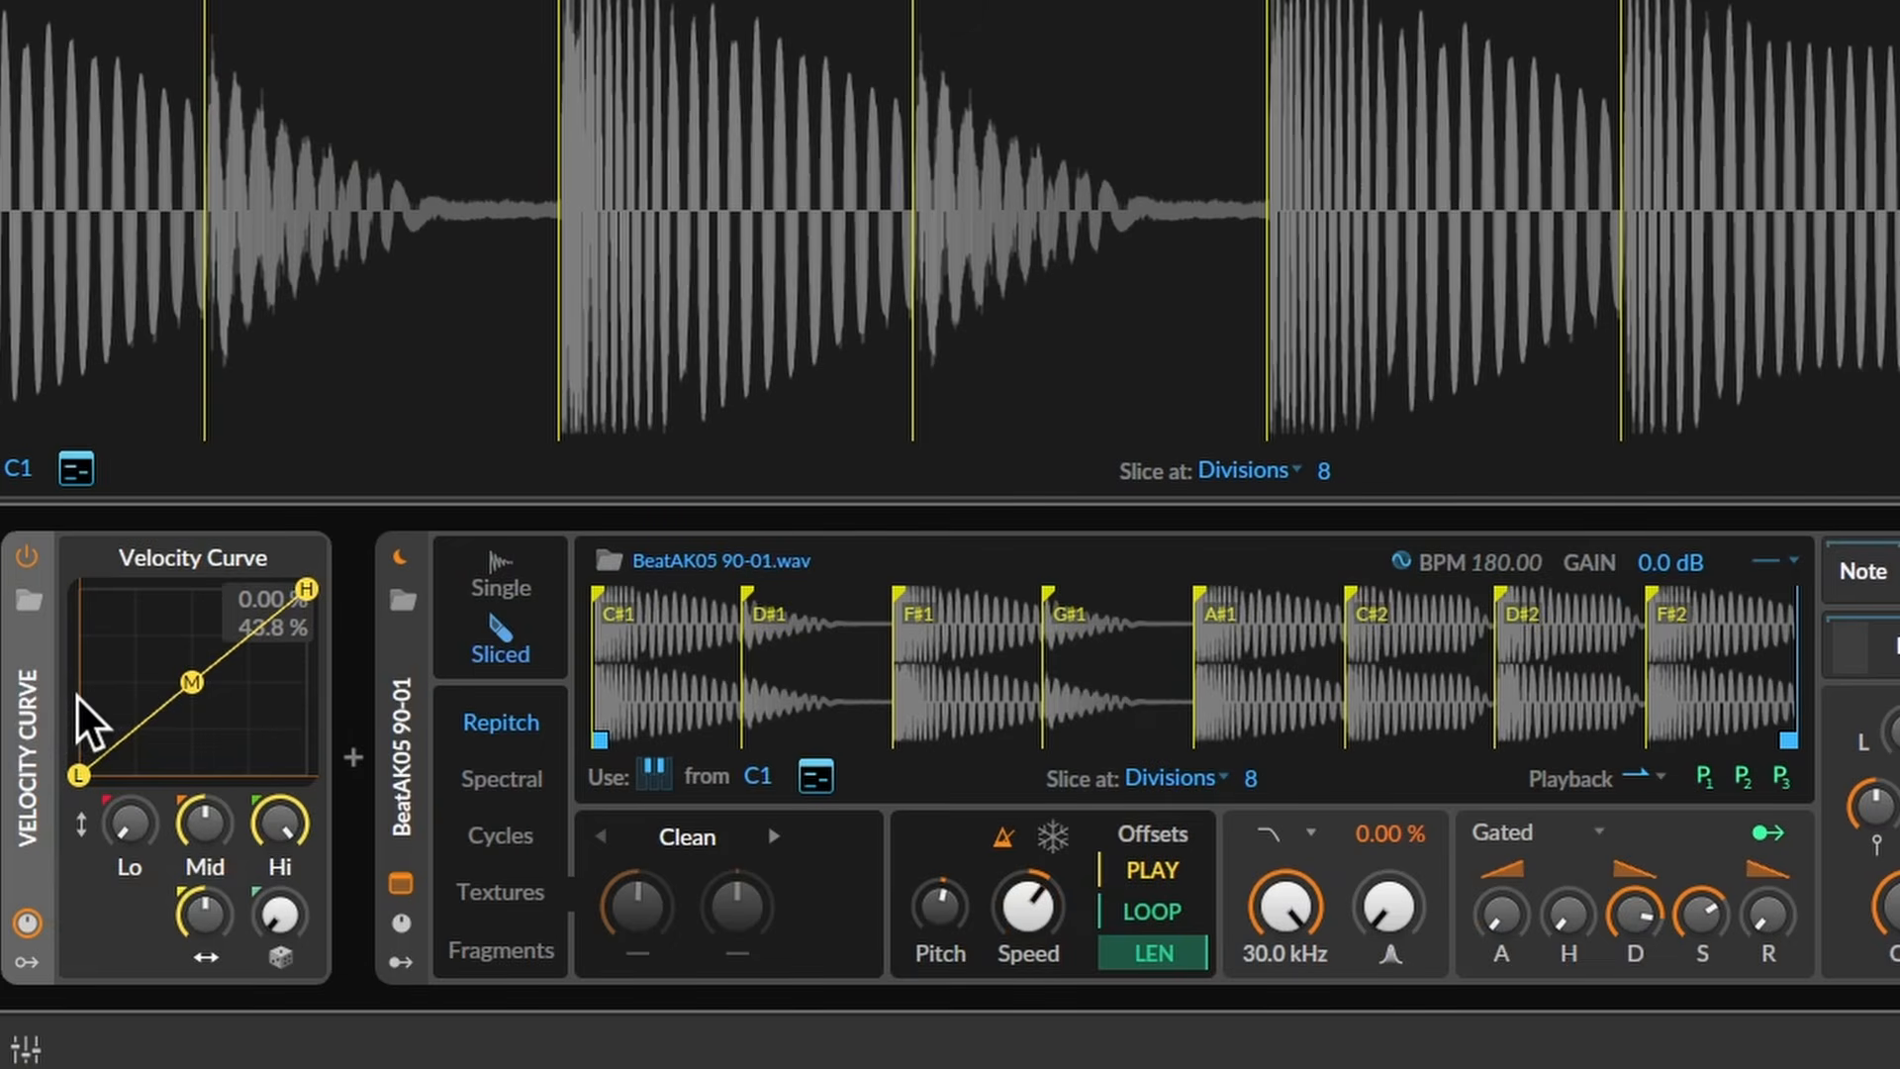
# - Trigger slices by the Select parameter instead of velocity, turn off keytracking, and set Select to 24.9
pyautogui.click(657, 777)
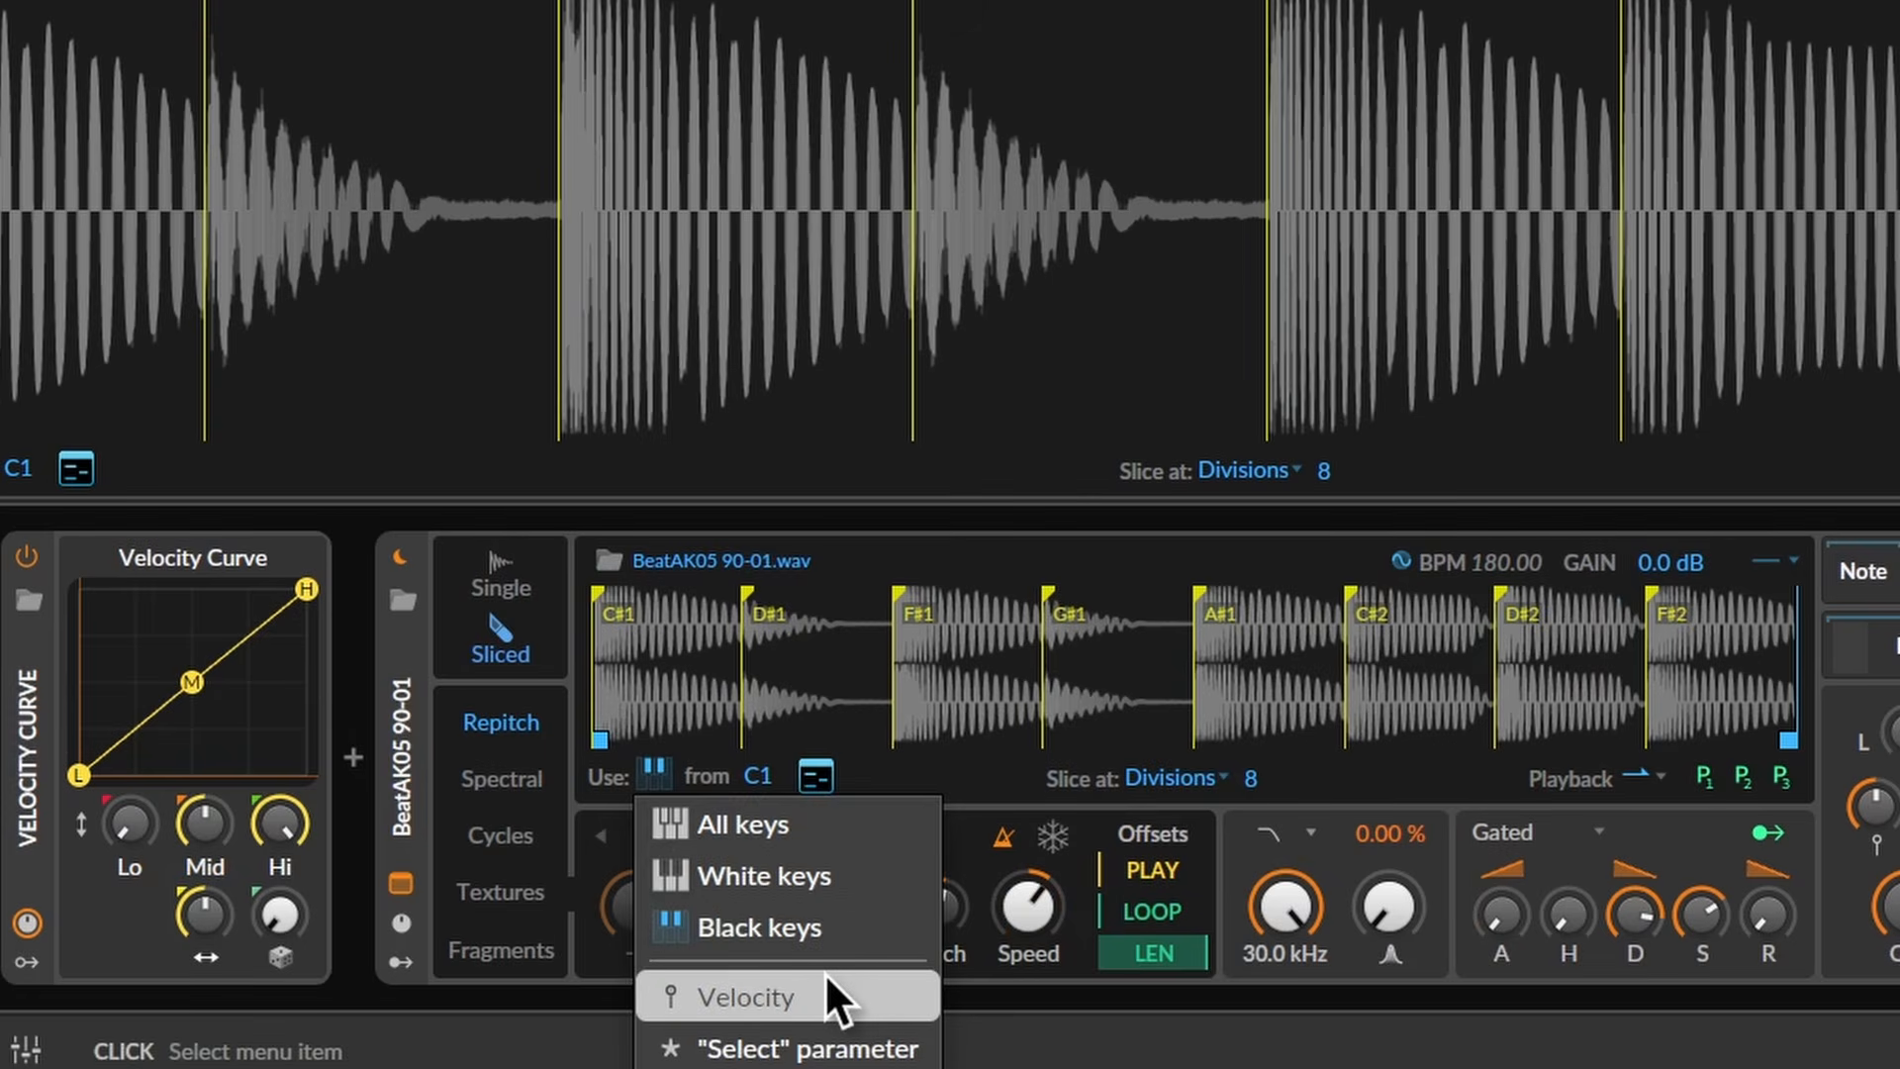
pyautogui.click(827, 978)
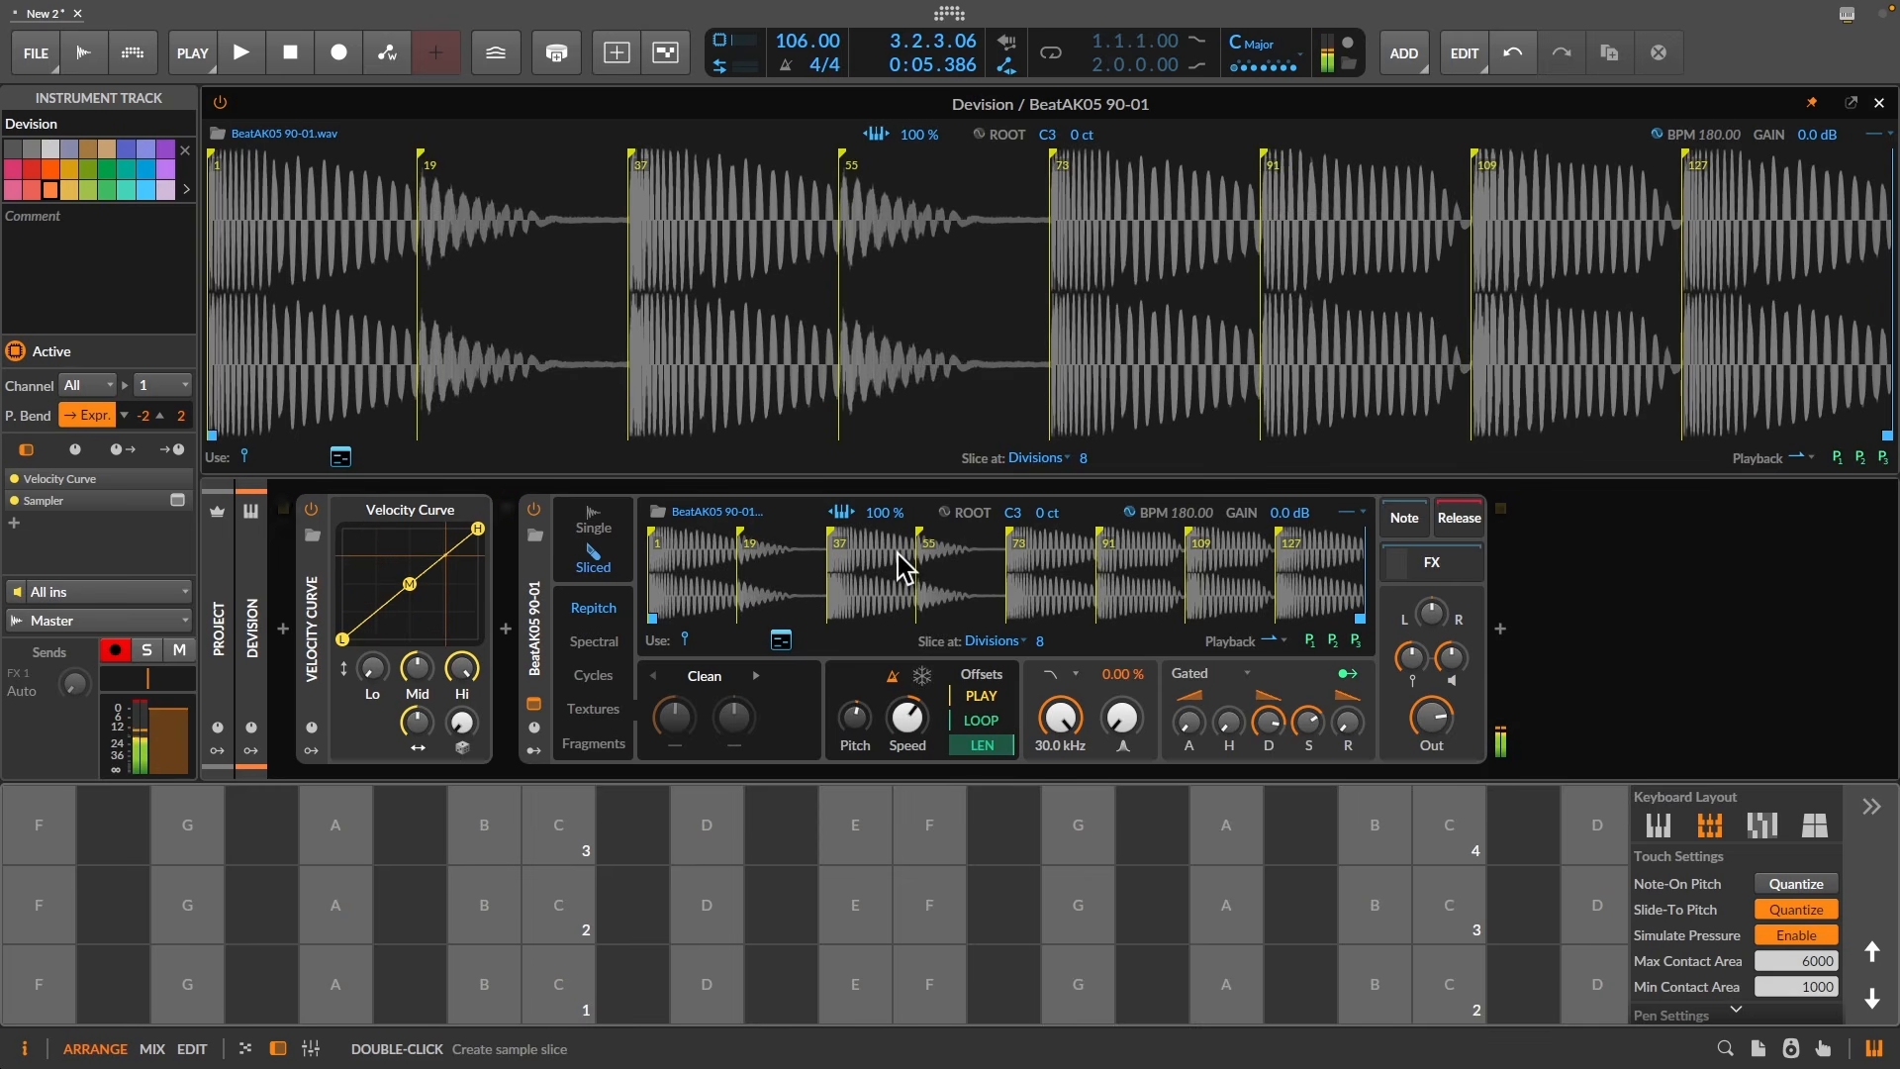
pyautogui.click(682, 640)
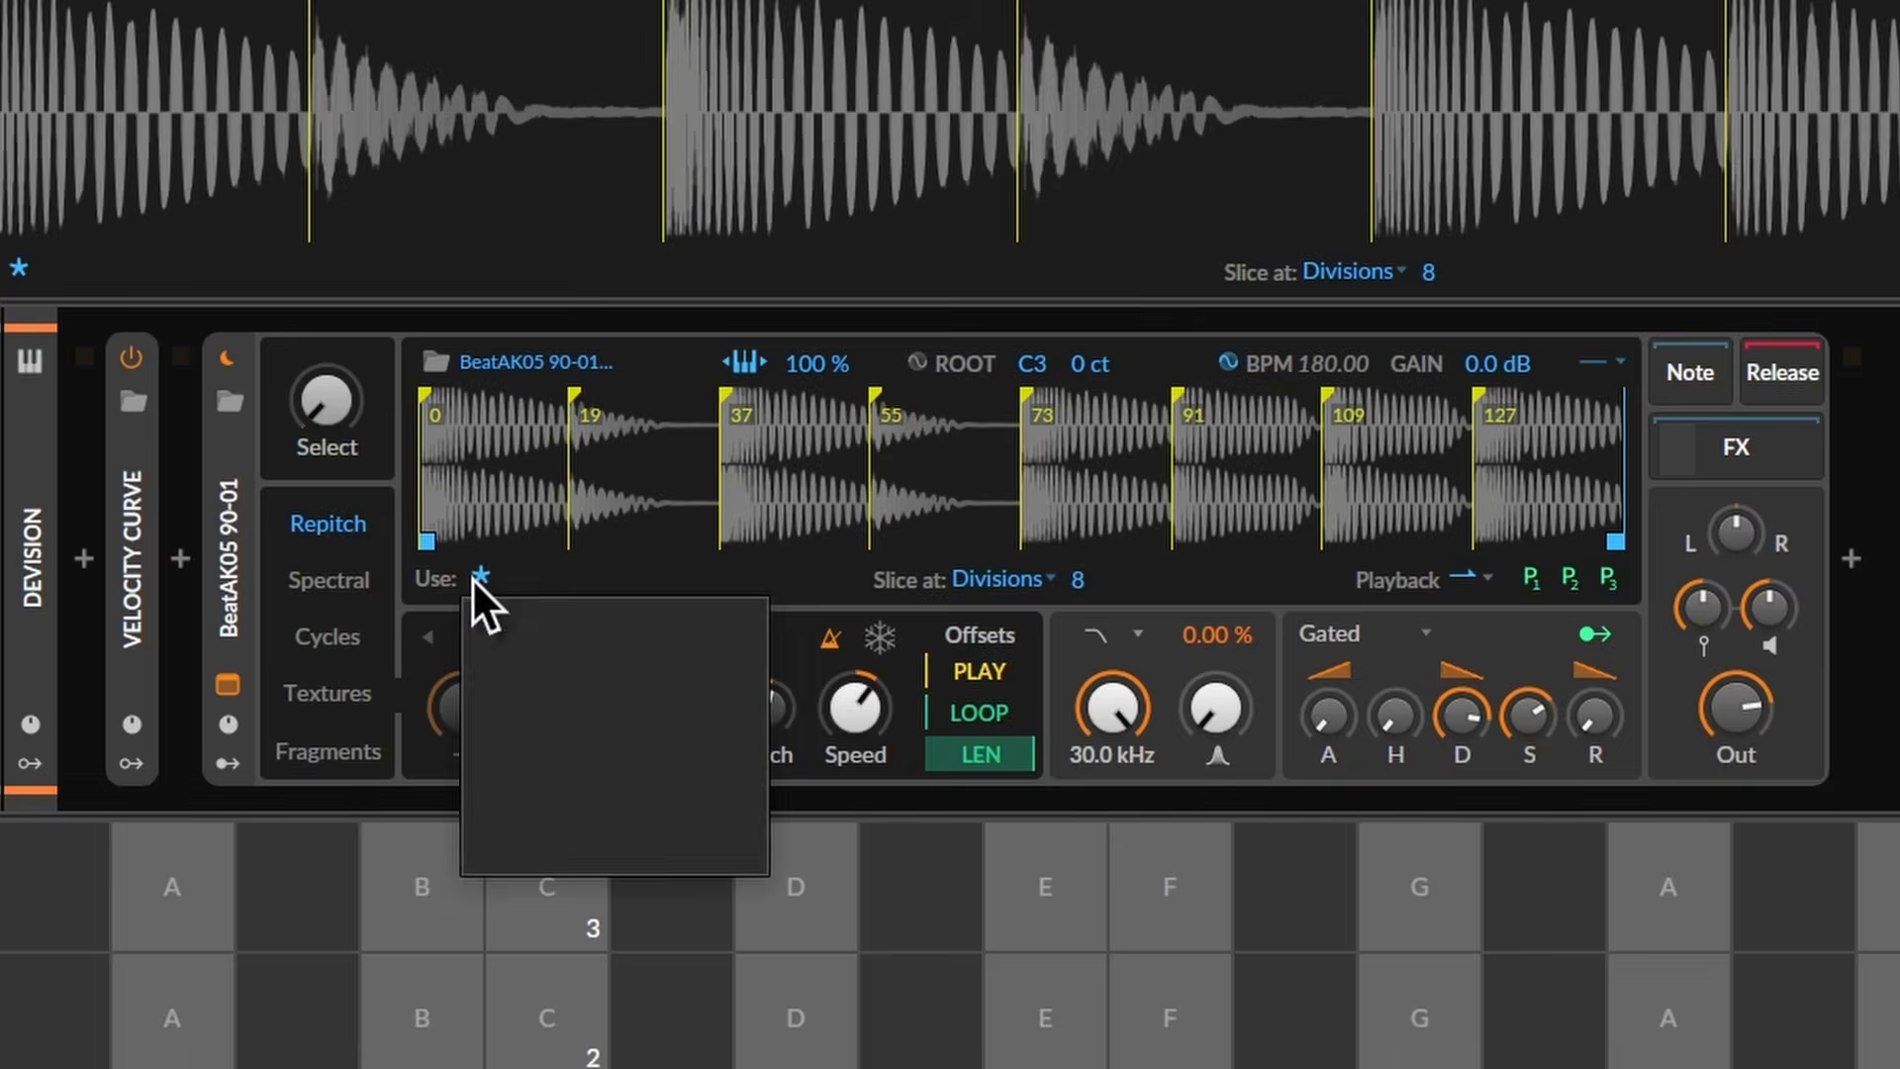
pyautogui.click(616, 840)
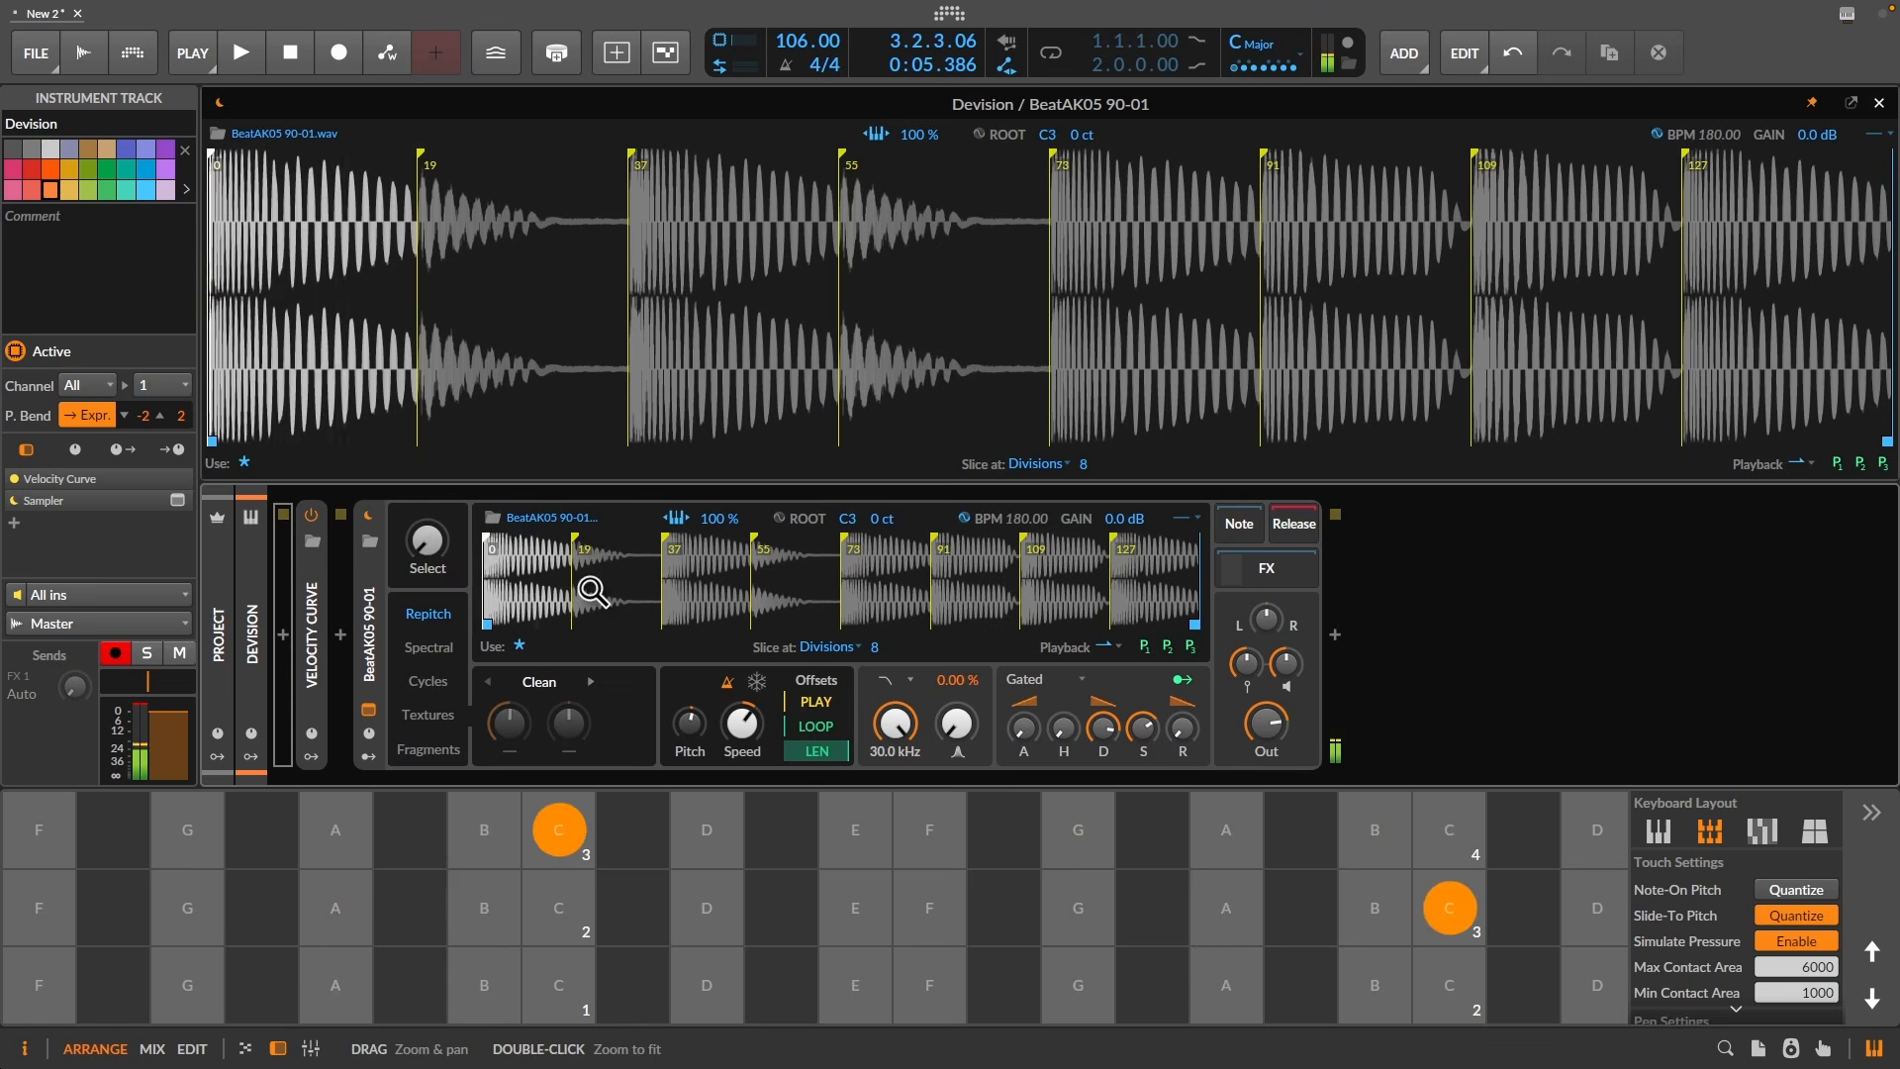
pyautogui.click(678, 520)
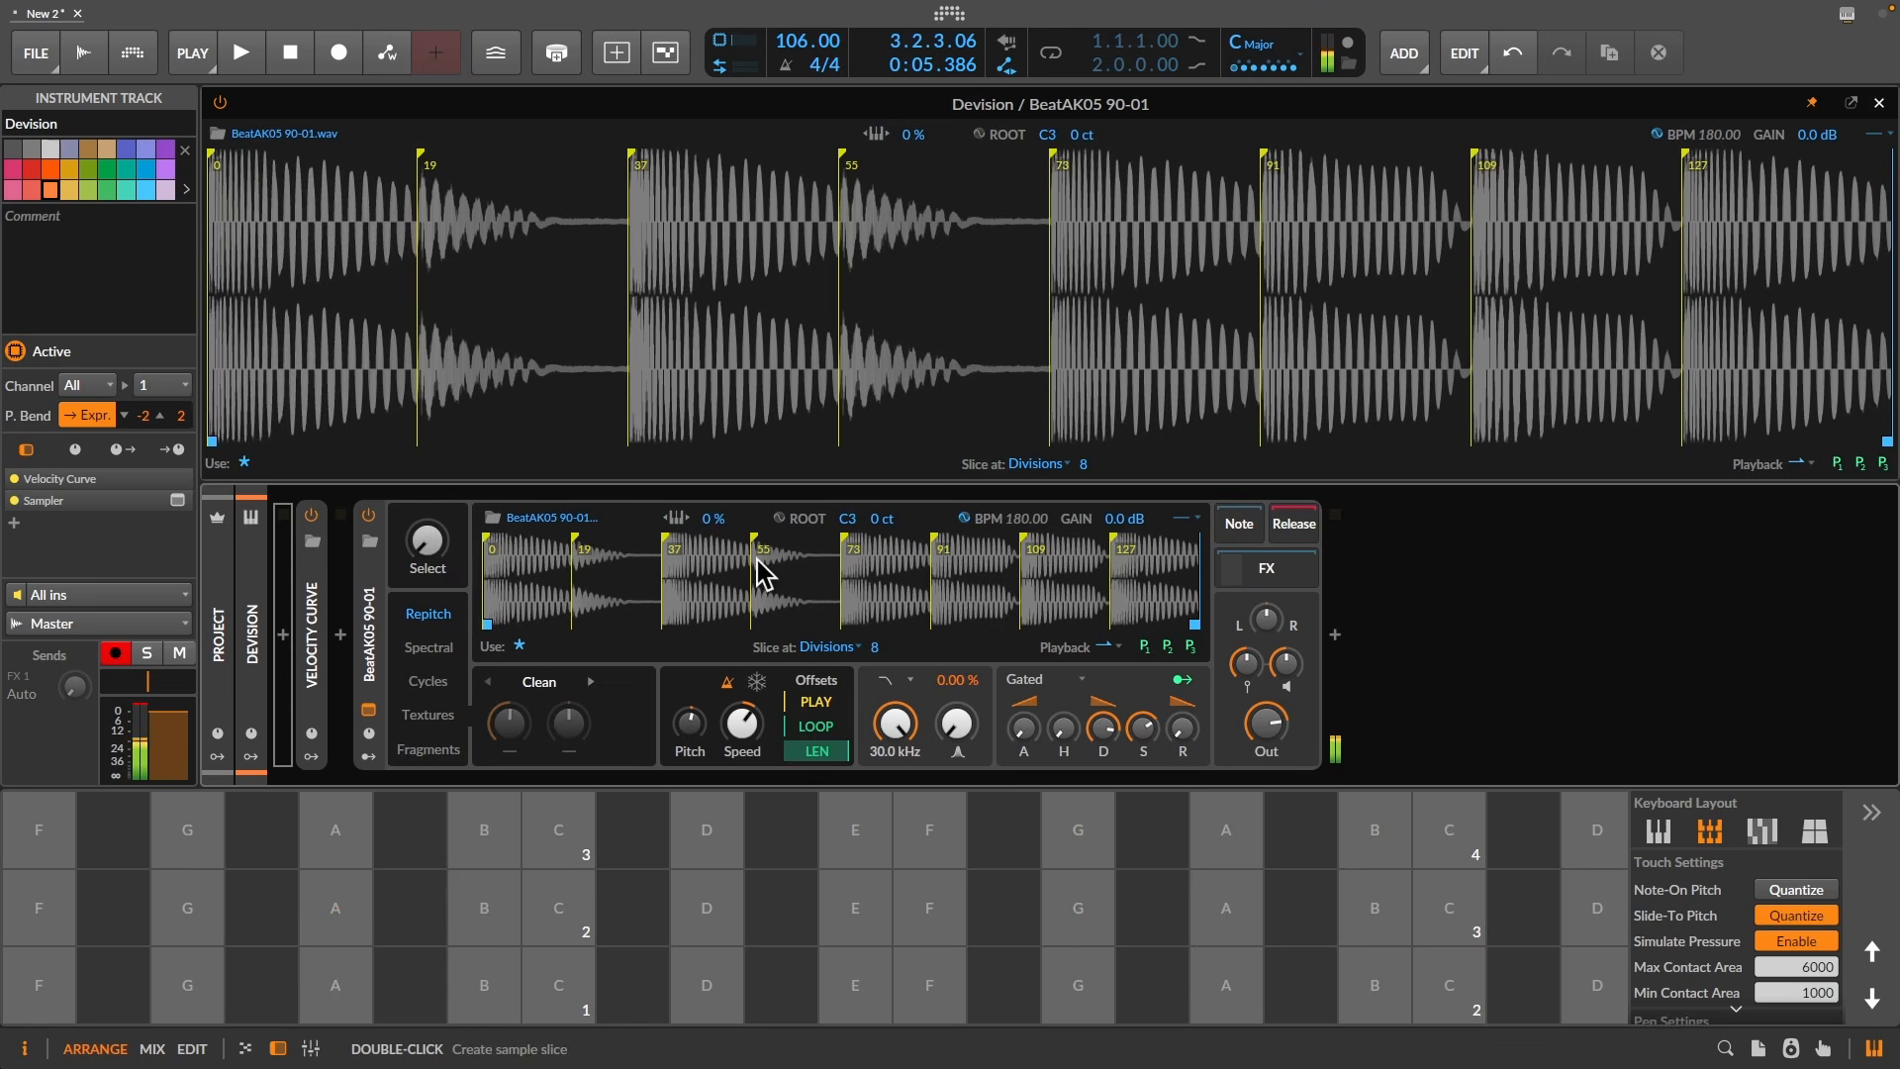
pyautogui.moveTo(419, 536)
pyautogui.mouseDown()
pyautogui.moveTo(420, 372)
pyautogui.moveTo(420, 512)
pyautogui.mouseUp()
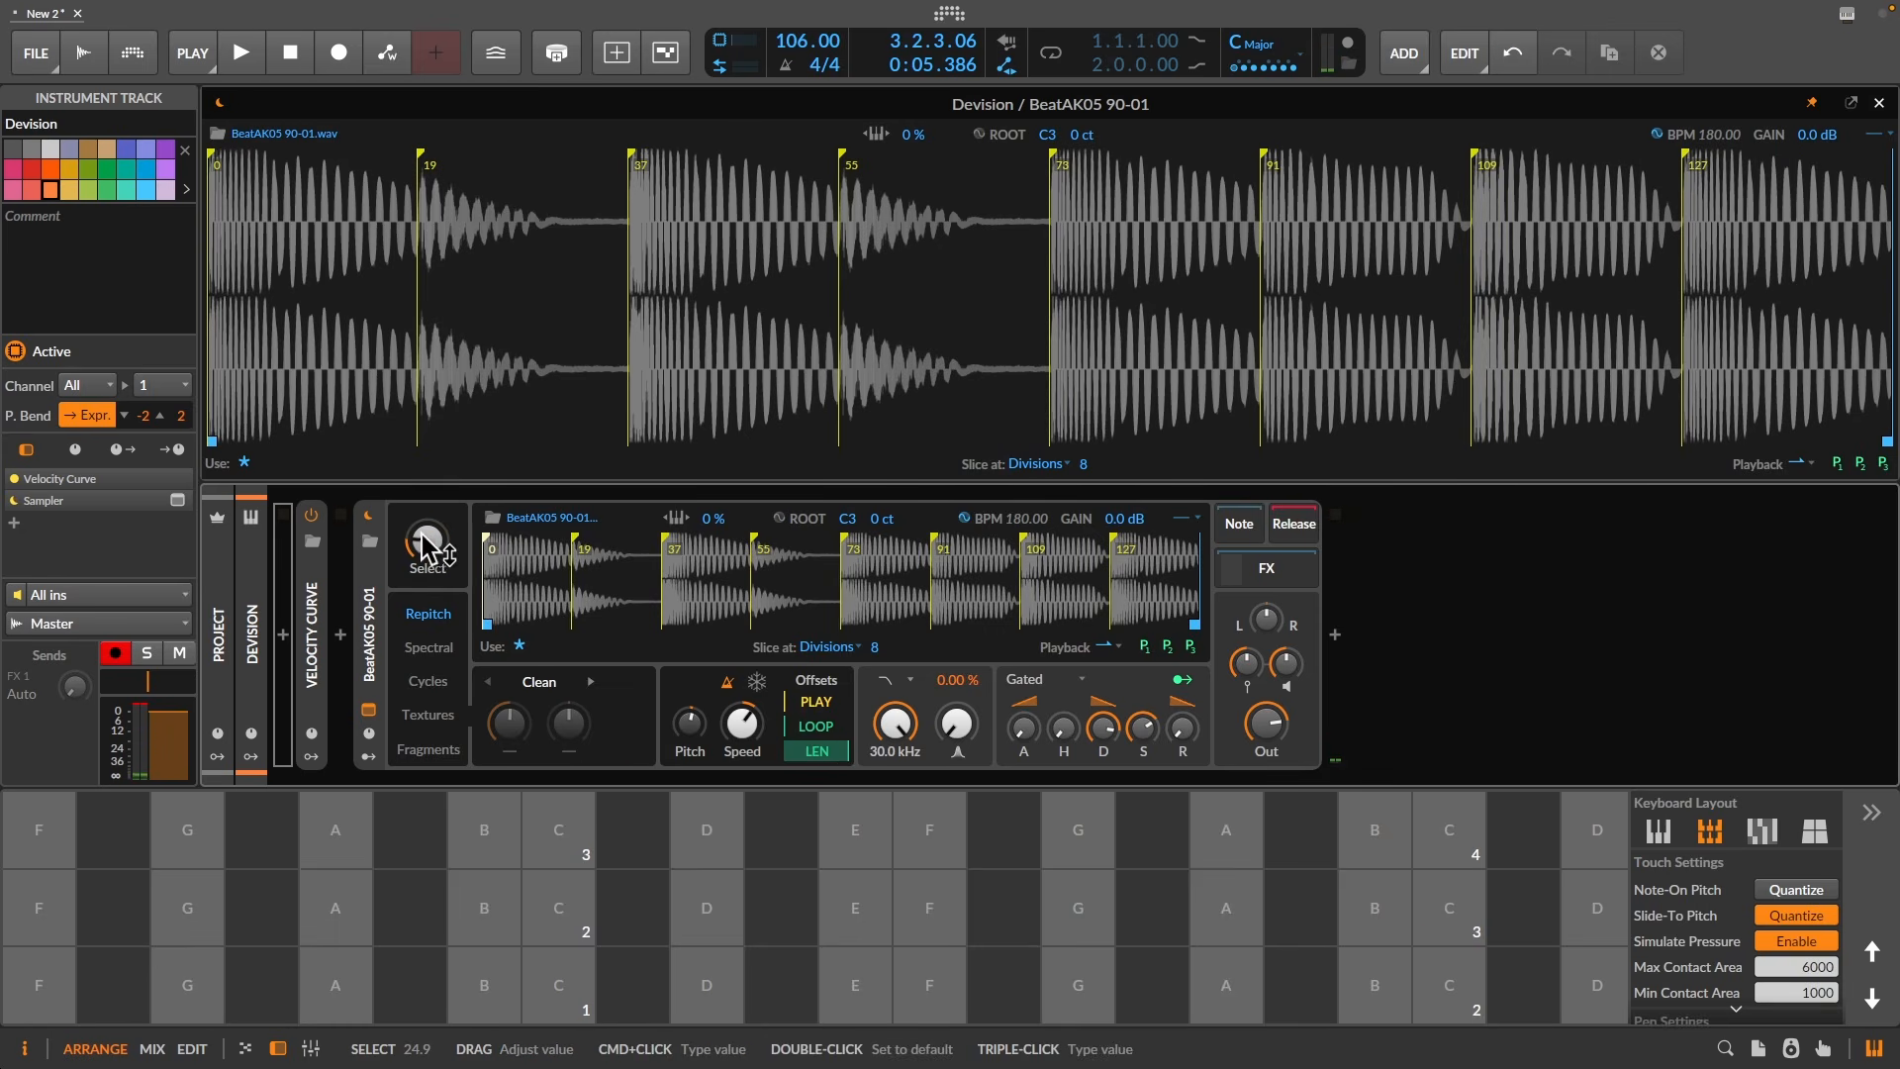
# - Add a Note Counter modulator and map it fully onto the Select parameter
pyautogui.click(368, 757)
pyautogui.click(516, 578)
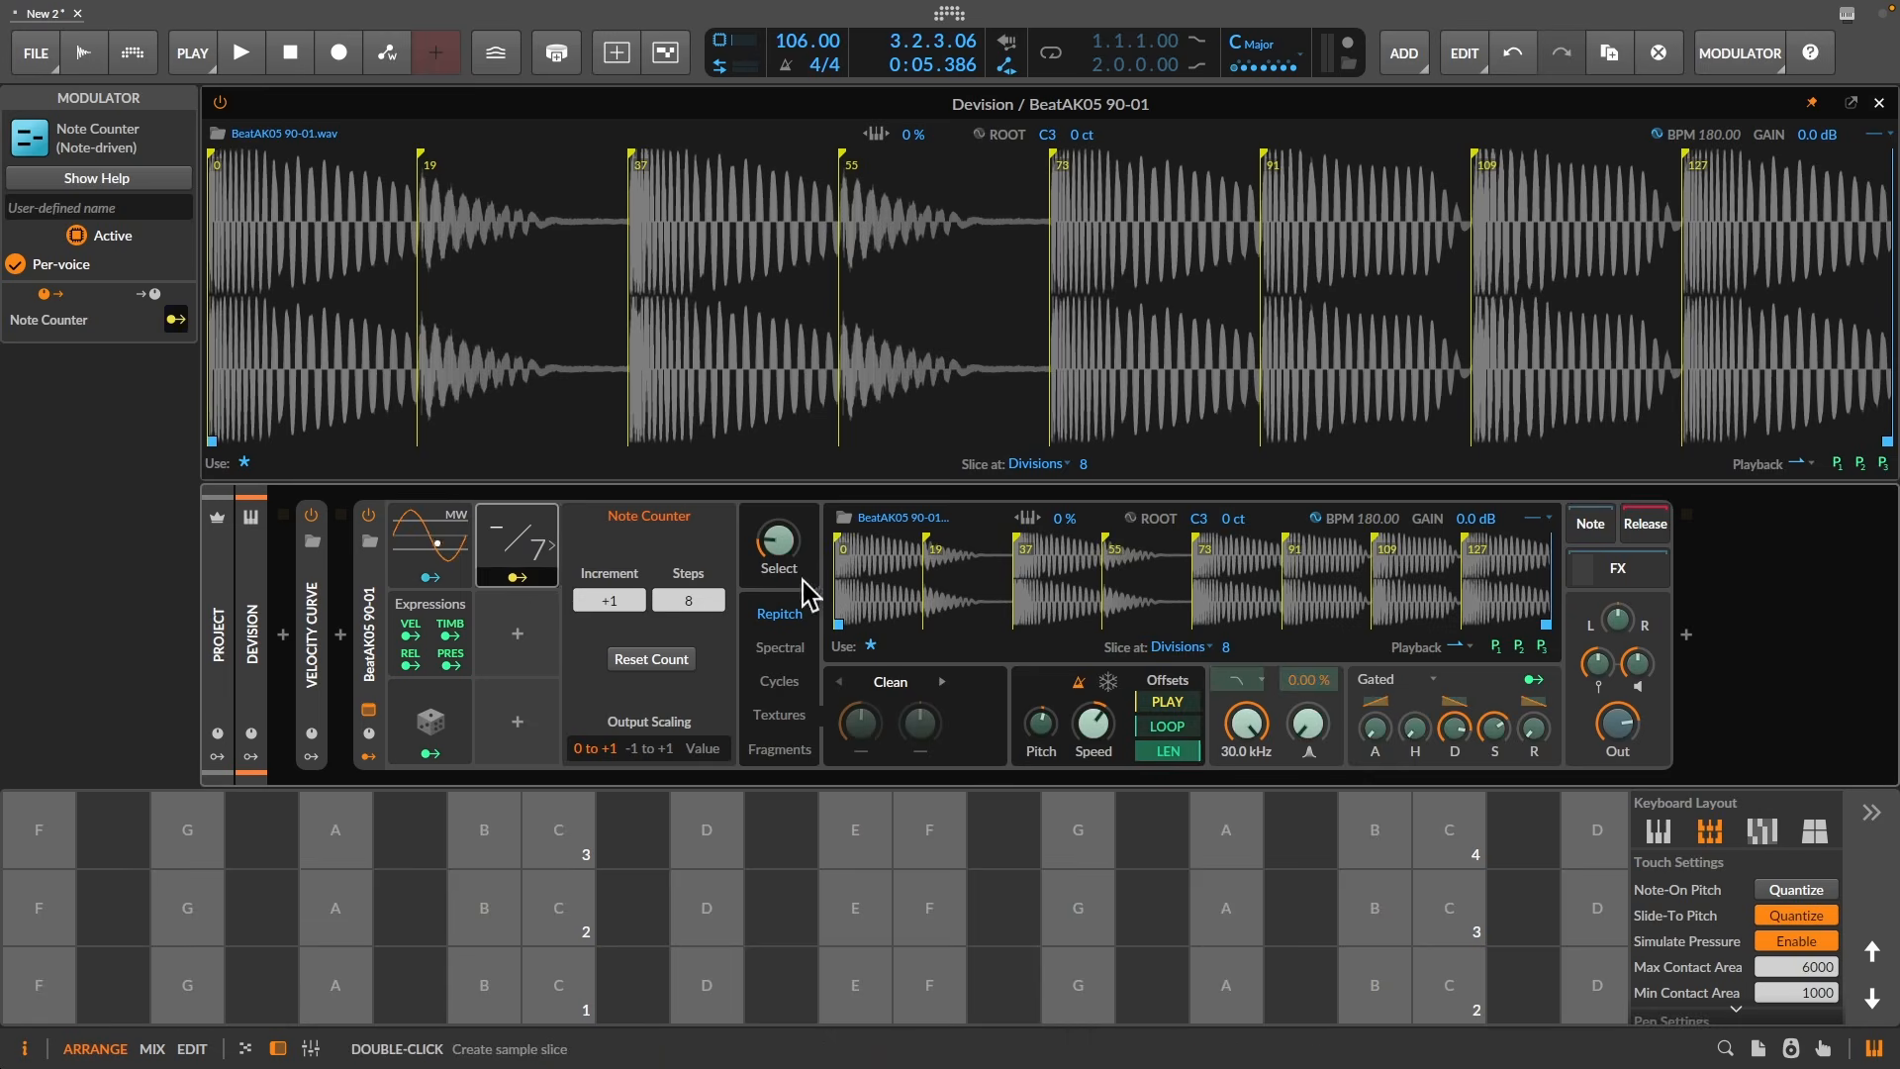
pyautogui.moveTo(778, 545); pyautogui.dragTo(778, 425)
pyautogui.click(526, 580)
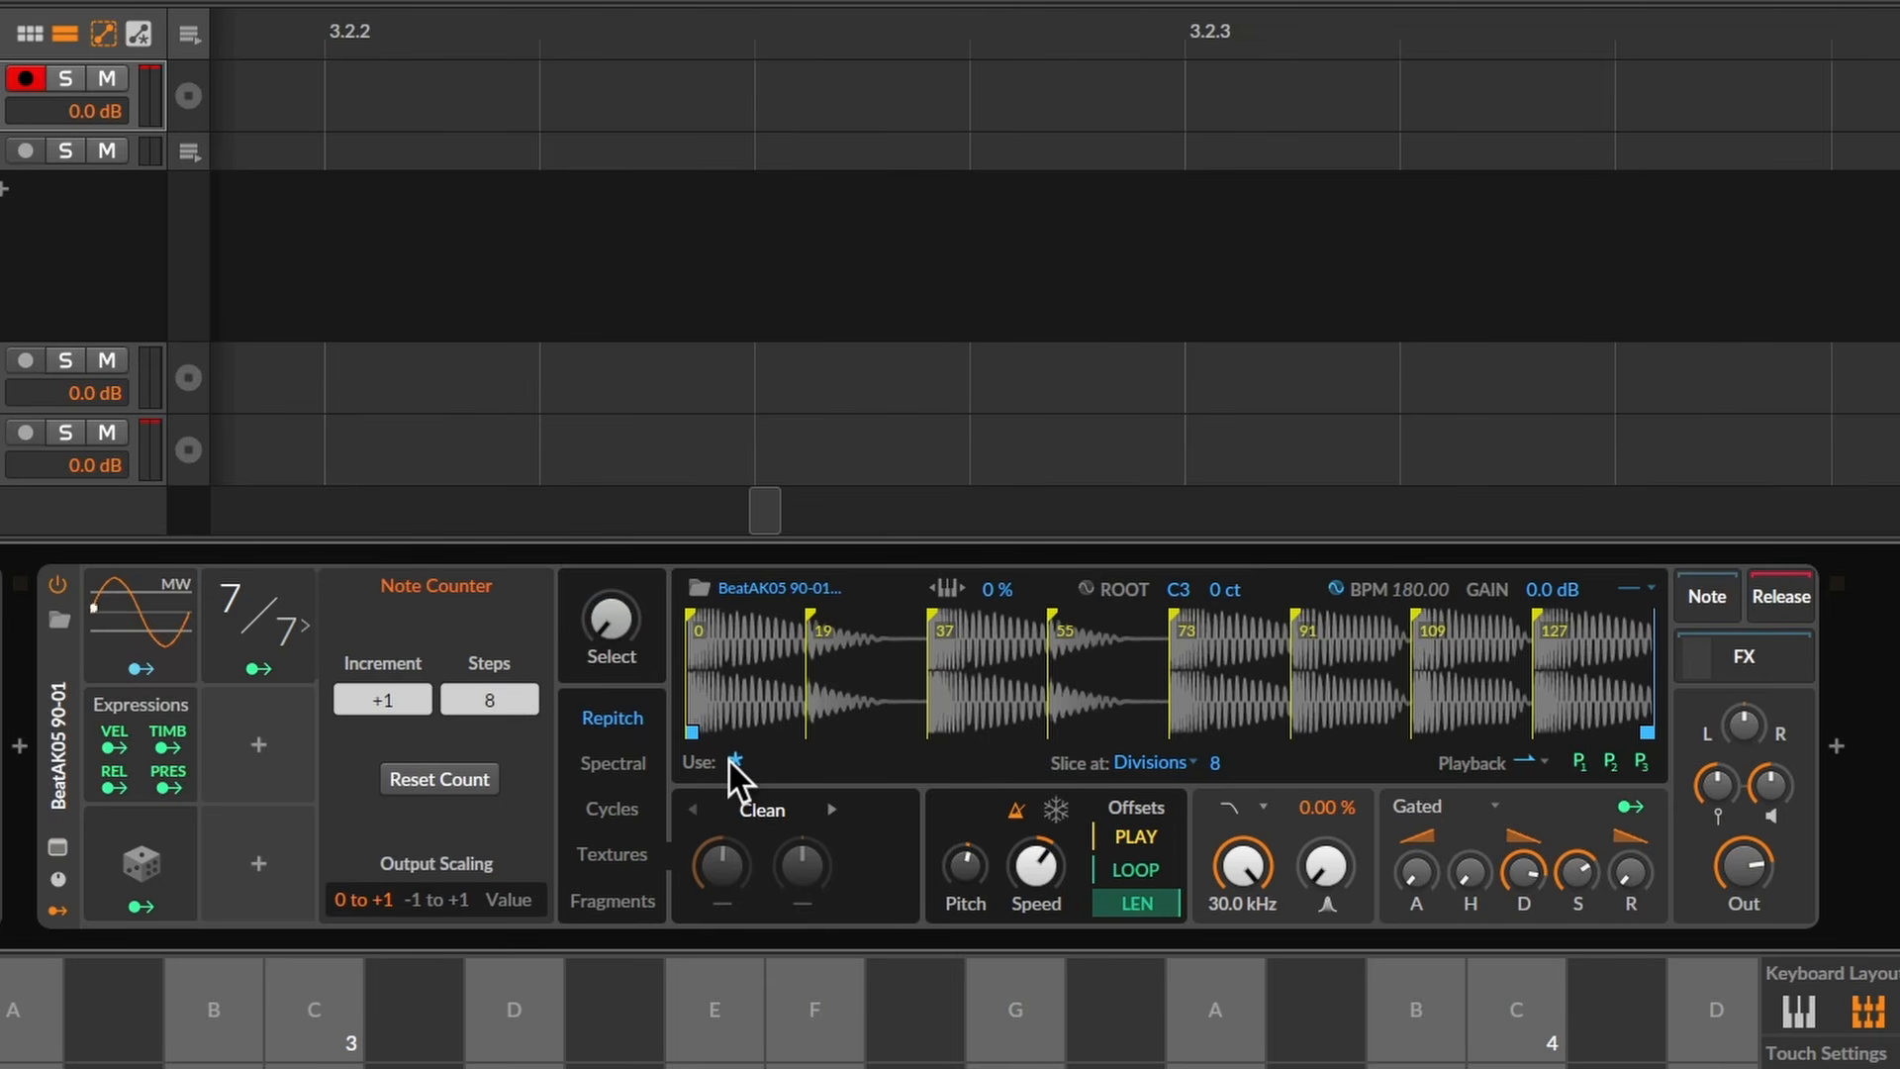
# - Spread the slices across all keys from C1 and drop the slice notes as a C1–G1 clip
pyautogui.click(732, 760)
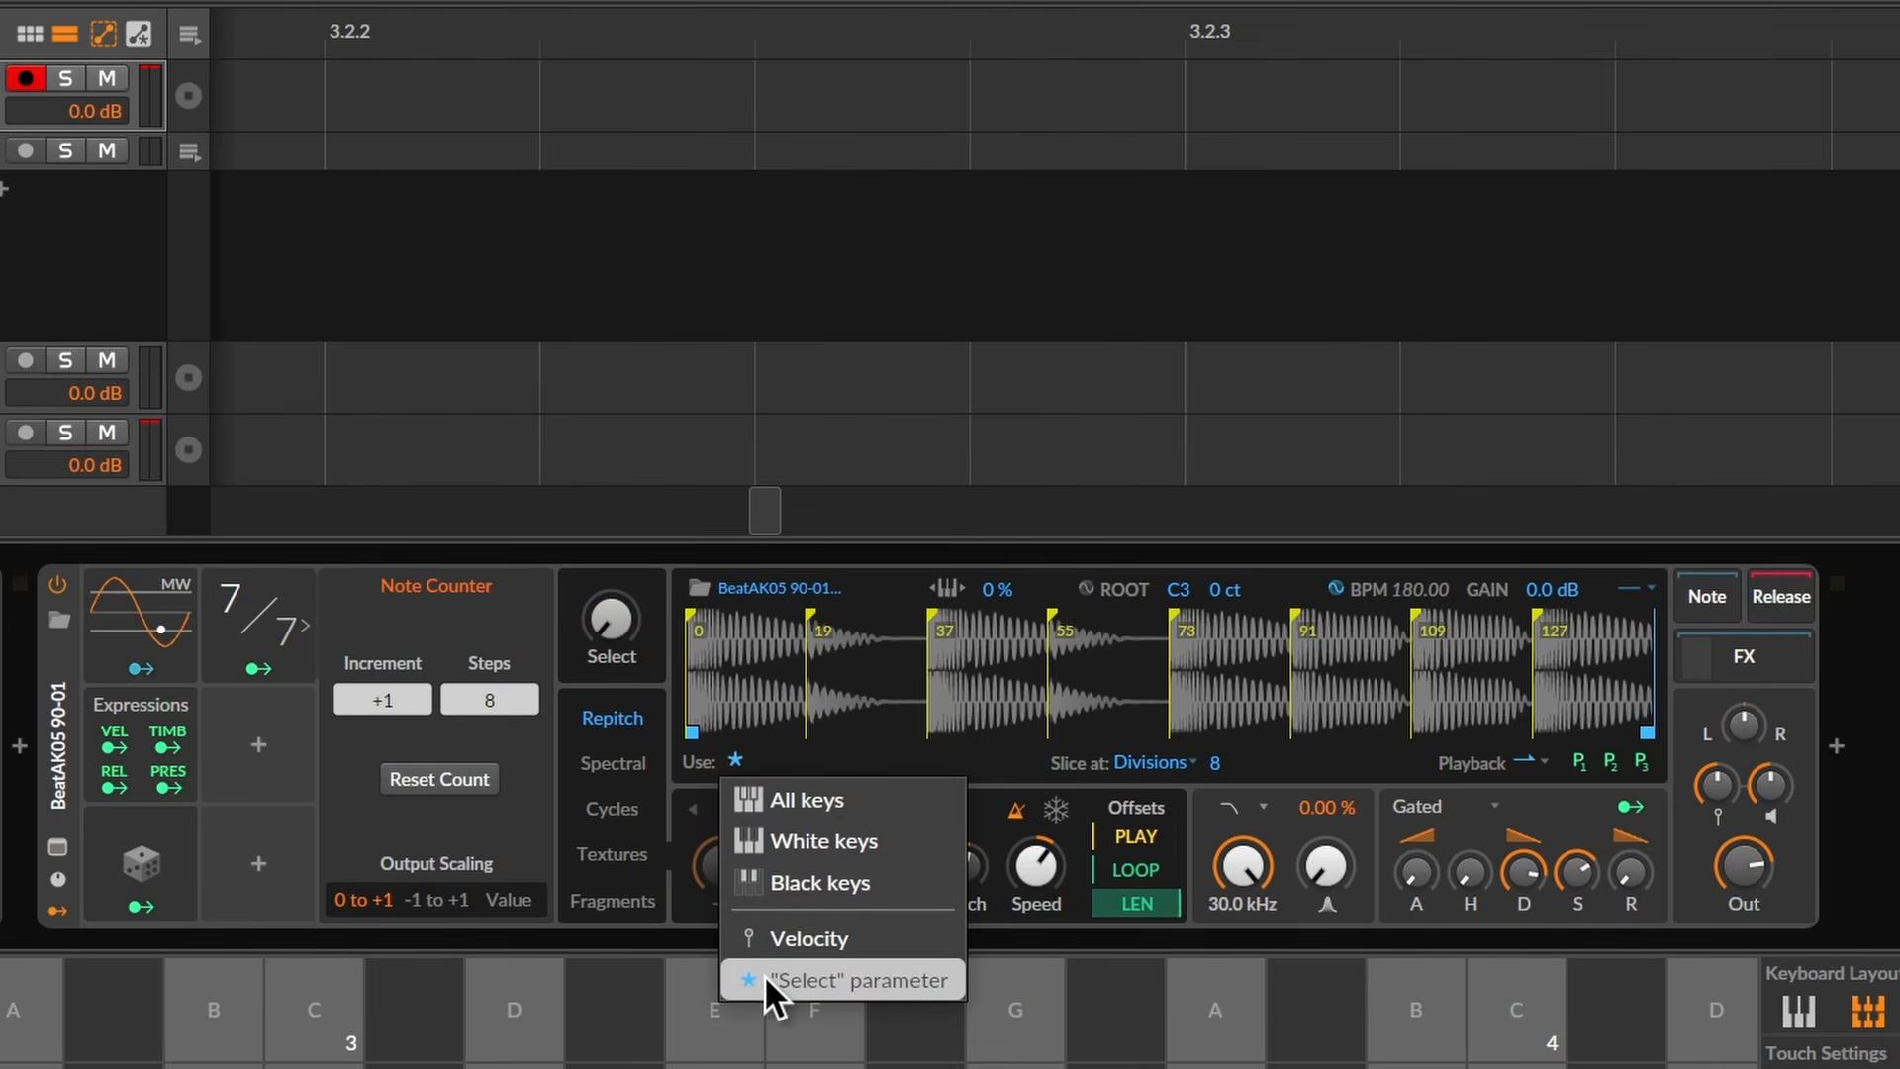
pyautogui.click(789, 797)
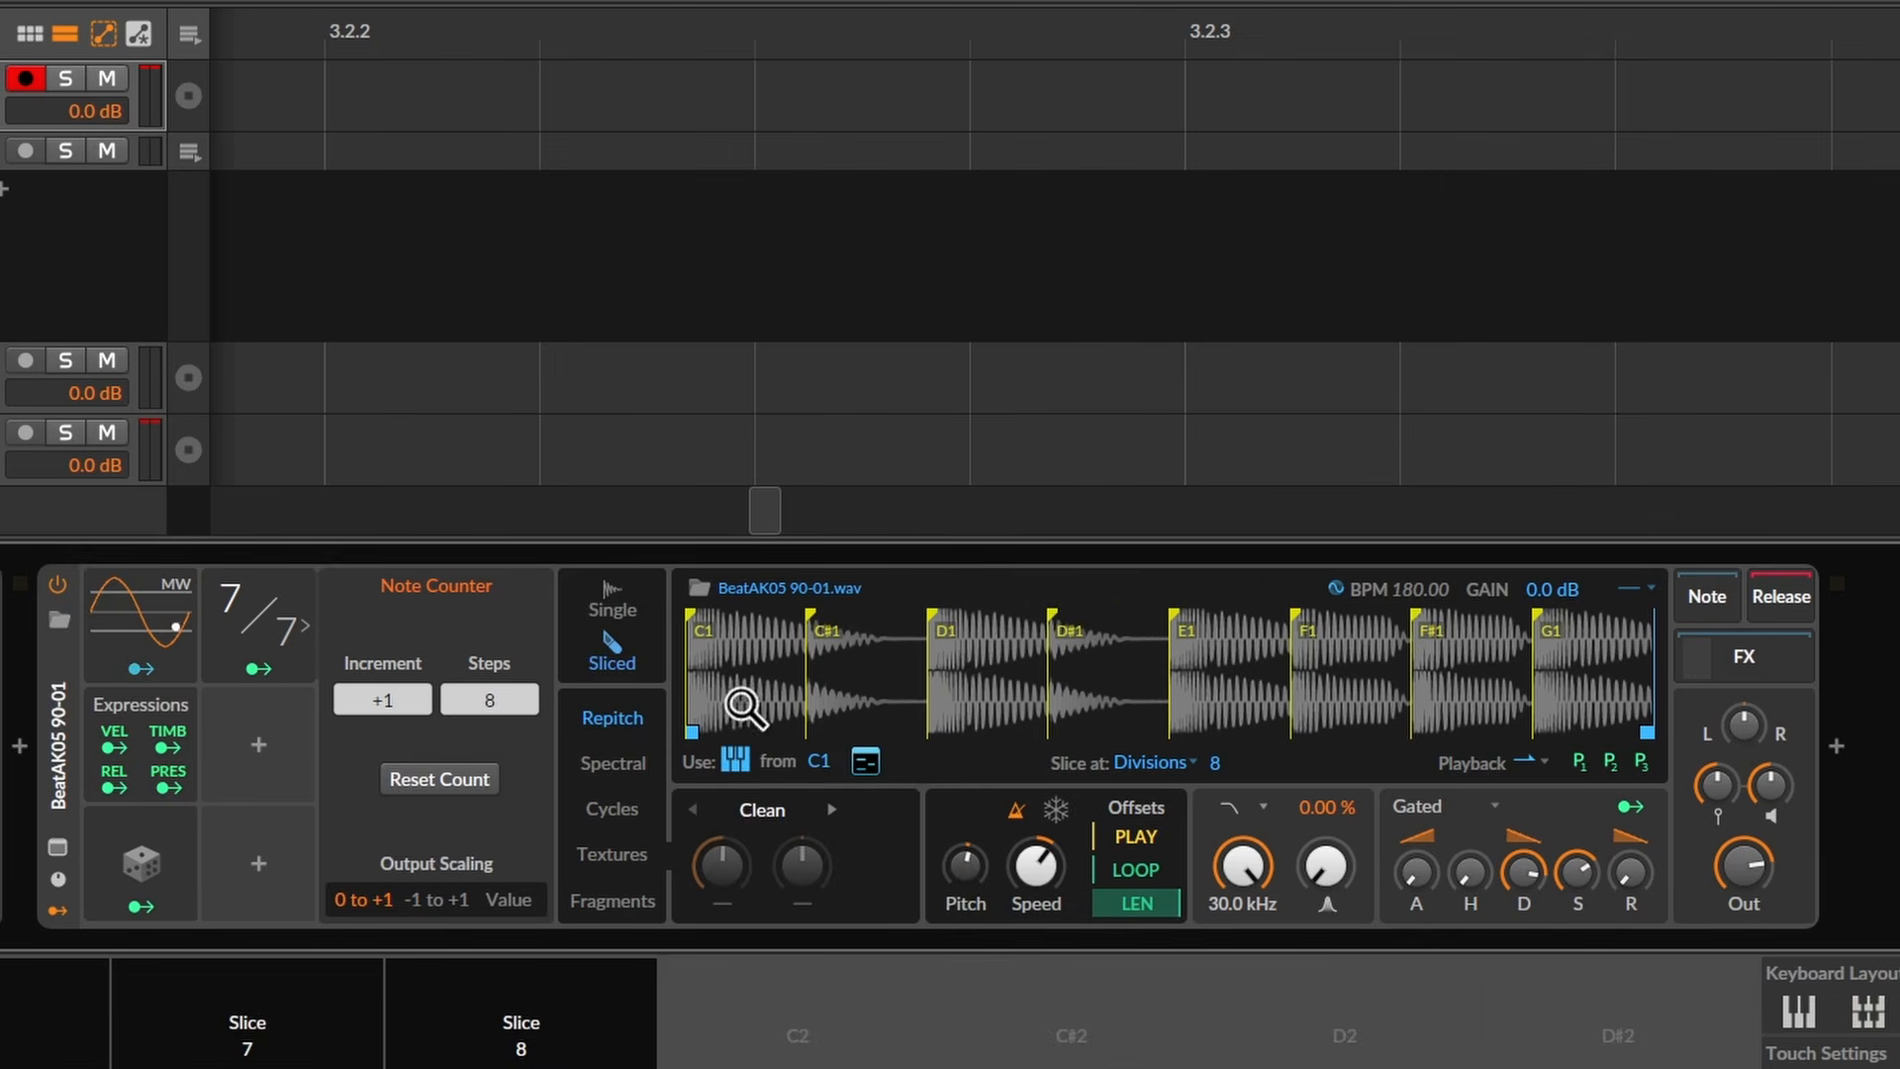
pyautogui.moveTo(852, 762); pyautogui.dragTo(402, 118)
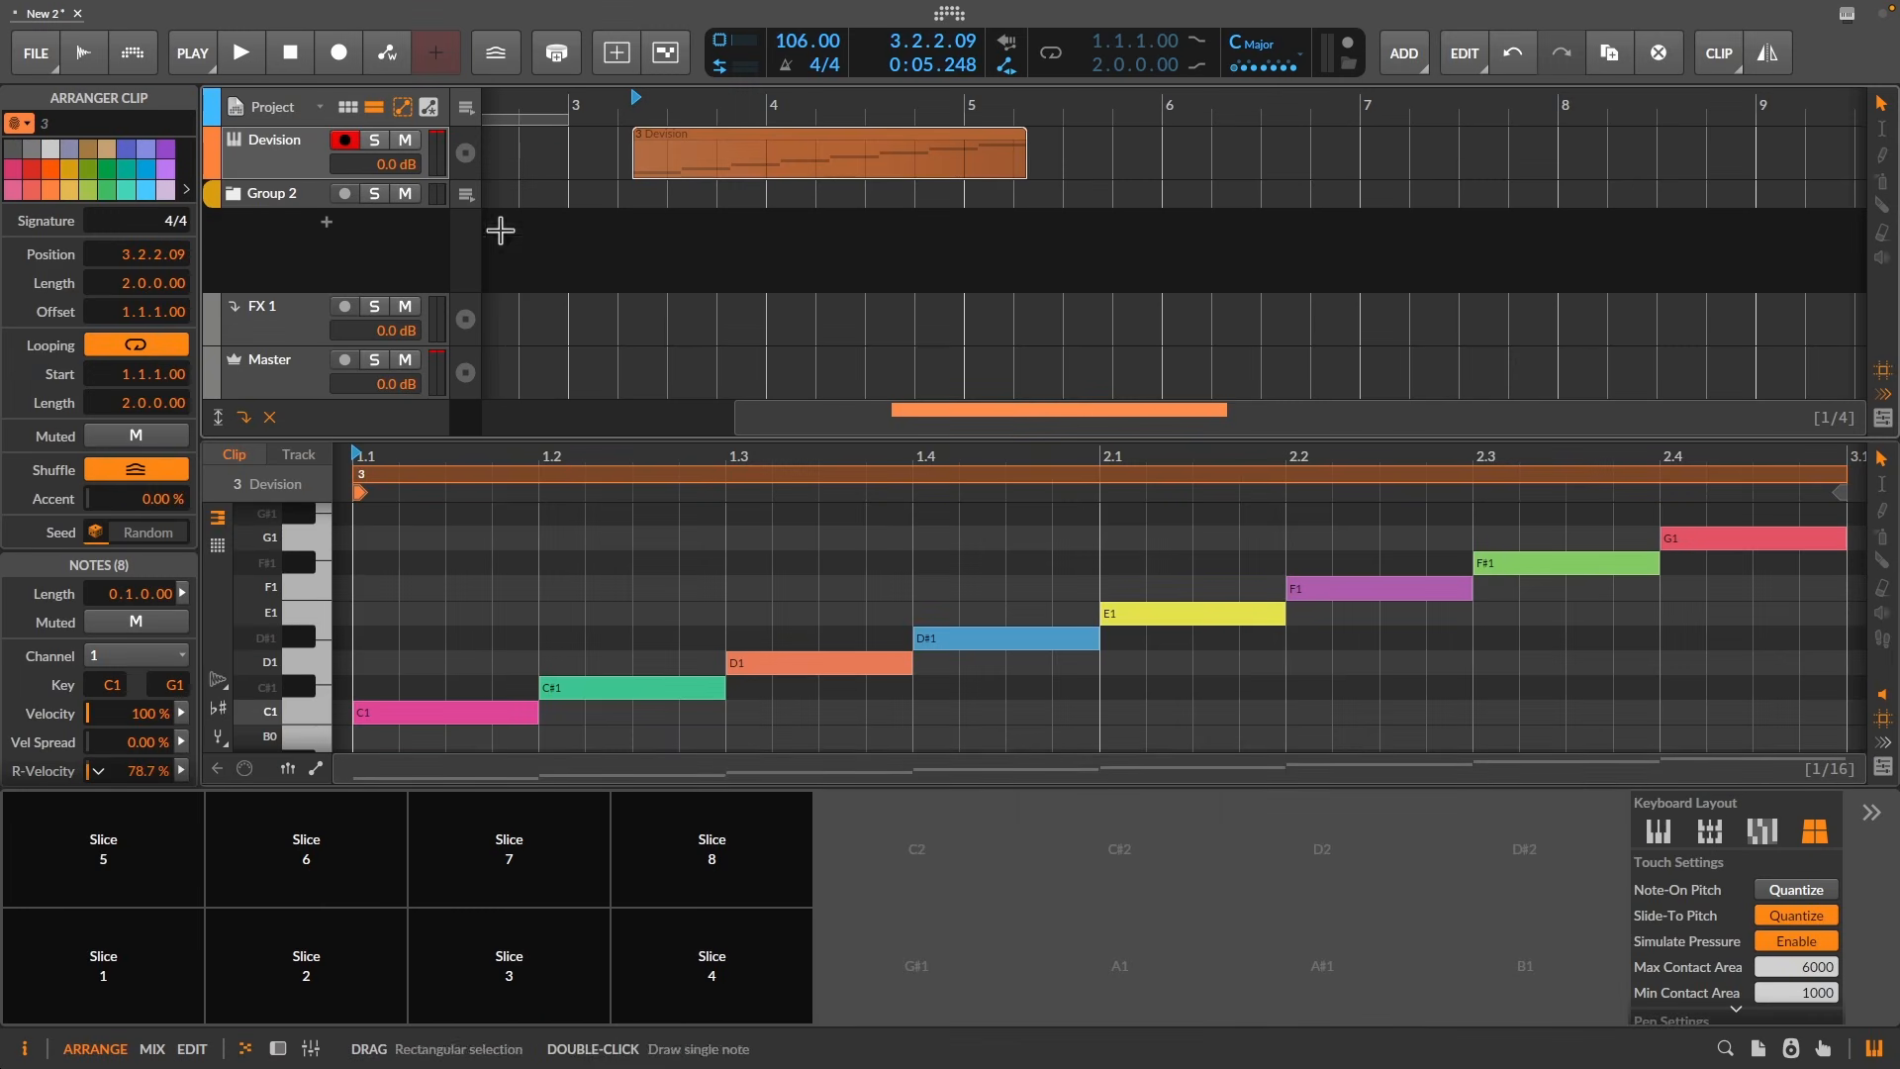
# - Open the Devision track's Sampler and drag the slices' starting note upward
pyautogui.click(279, 161)
pyautogui.doubleClick(95, 503)
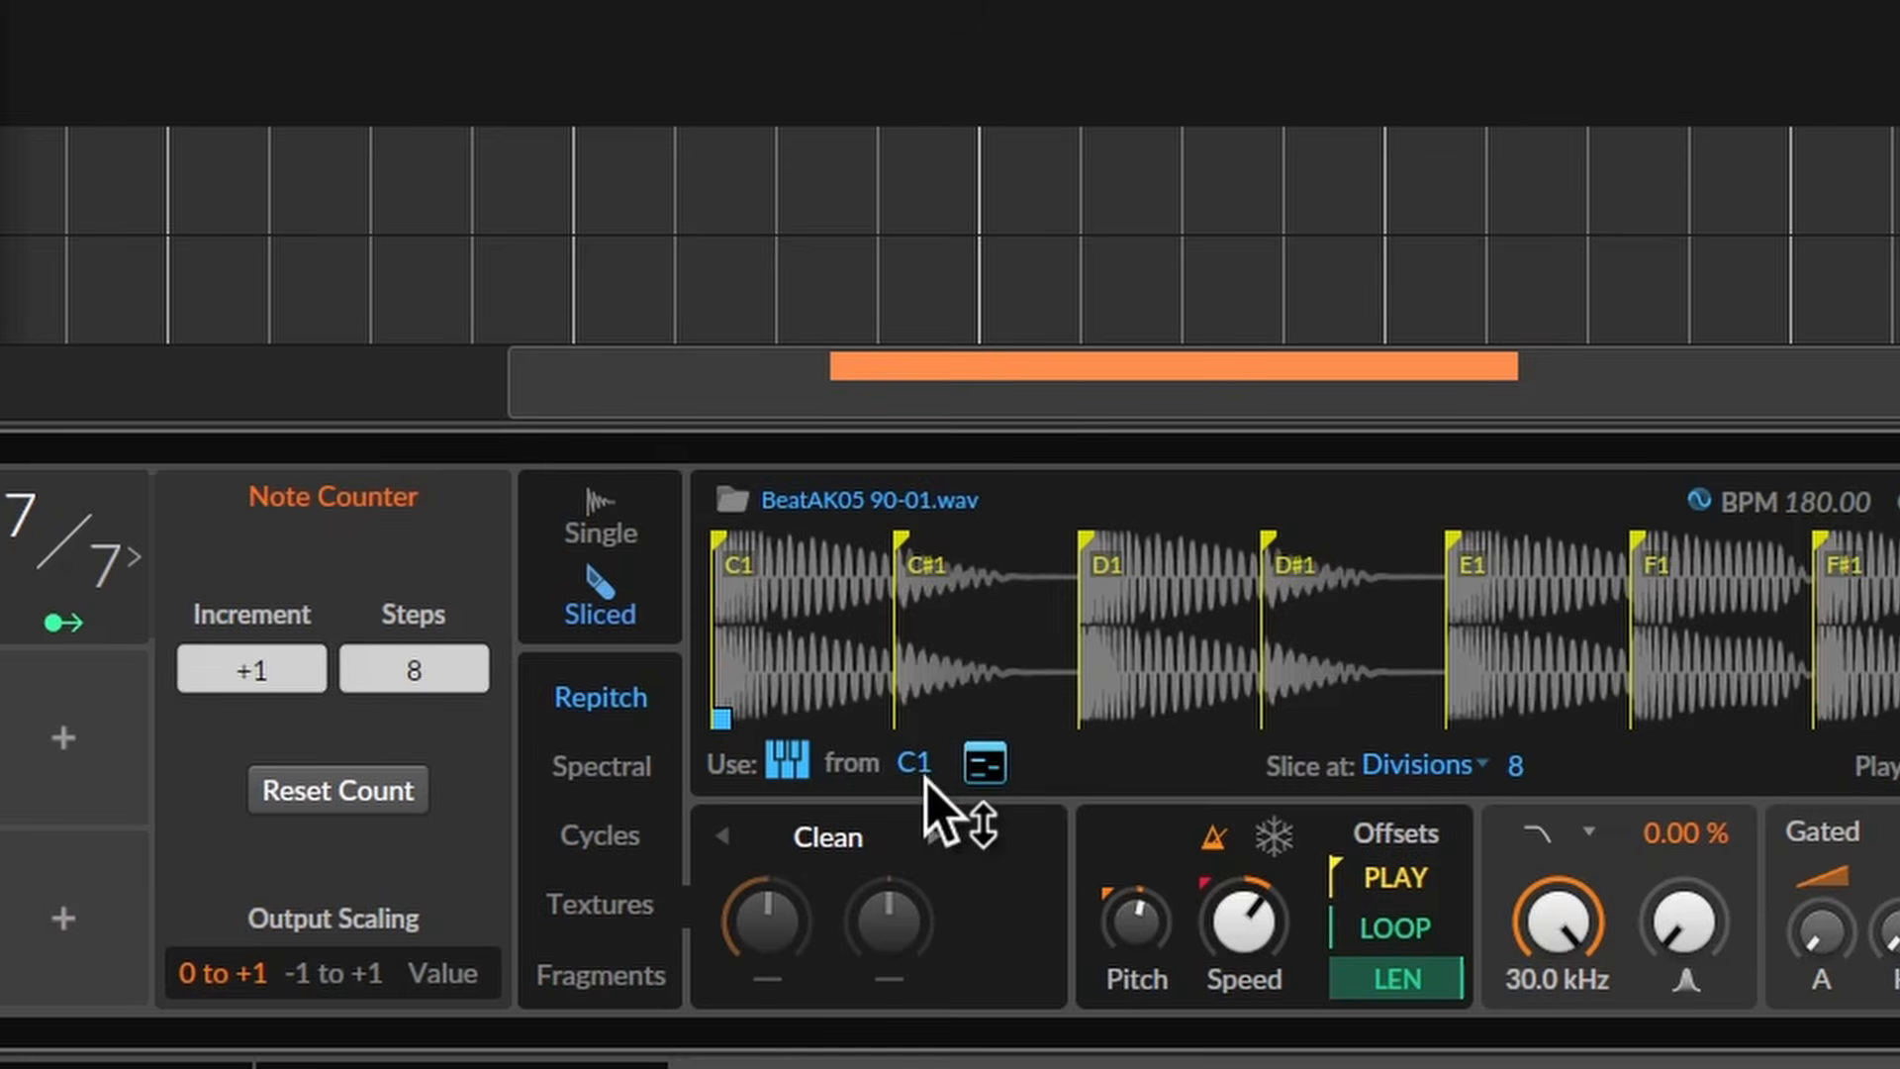
pyautogui.moveTo(926, 782); pyautogui.dragTo(926, 732)
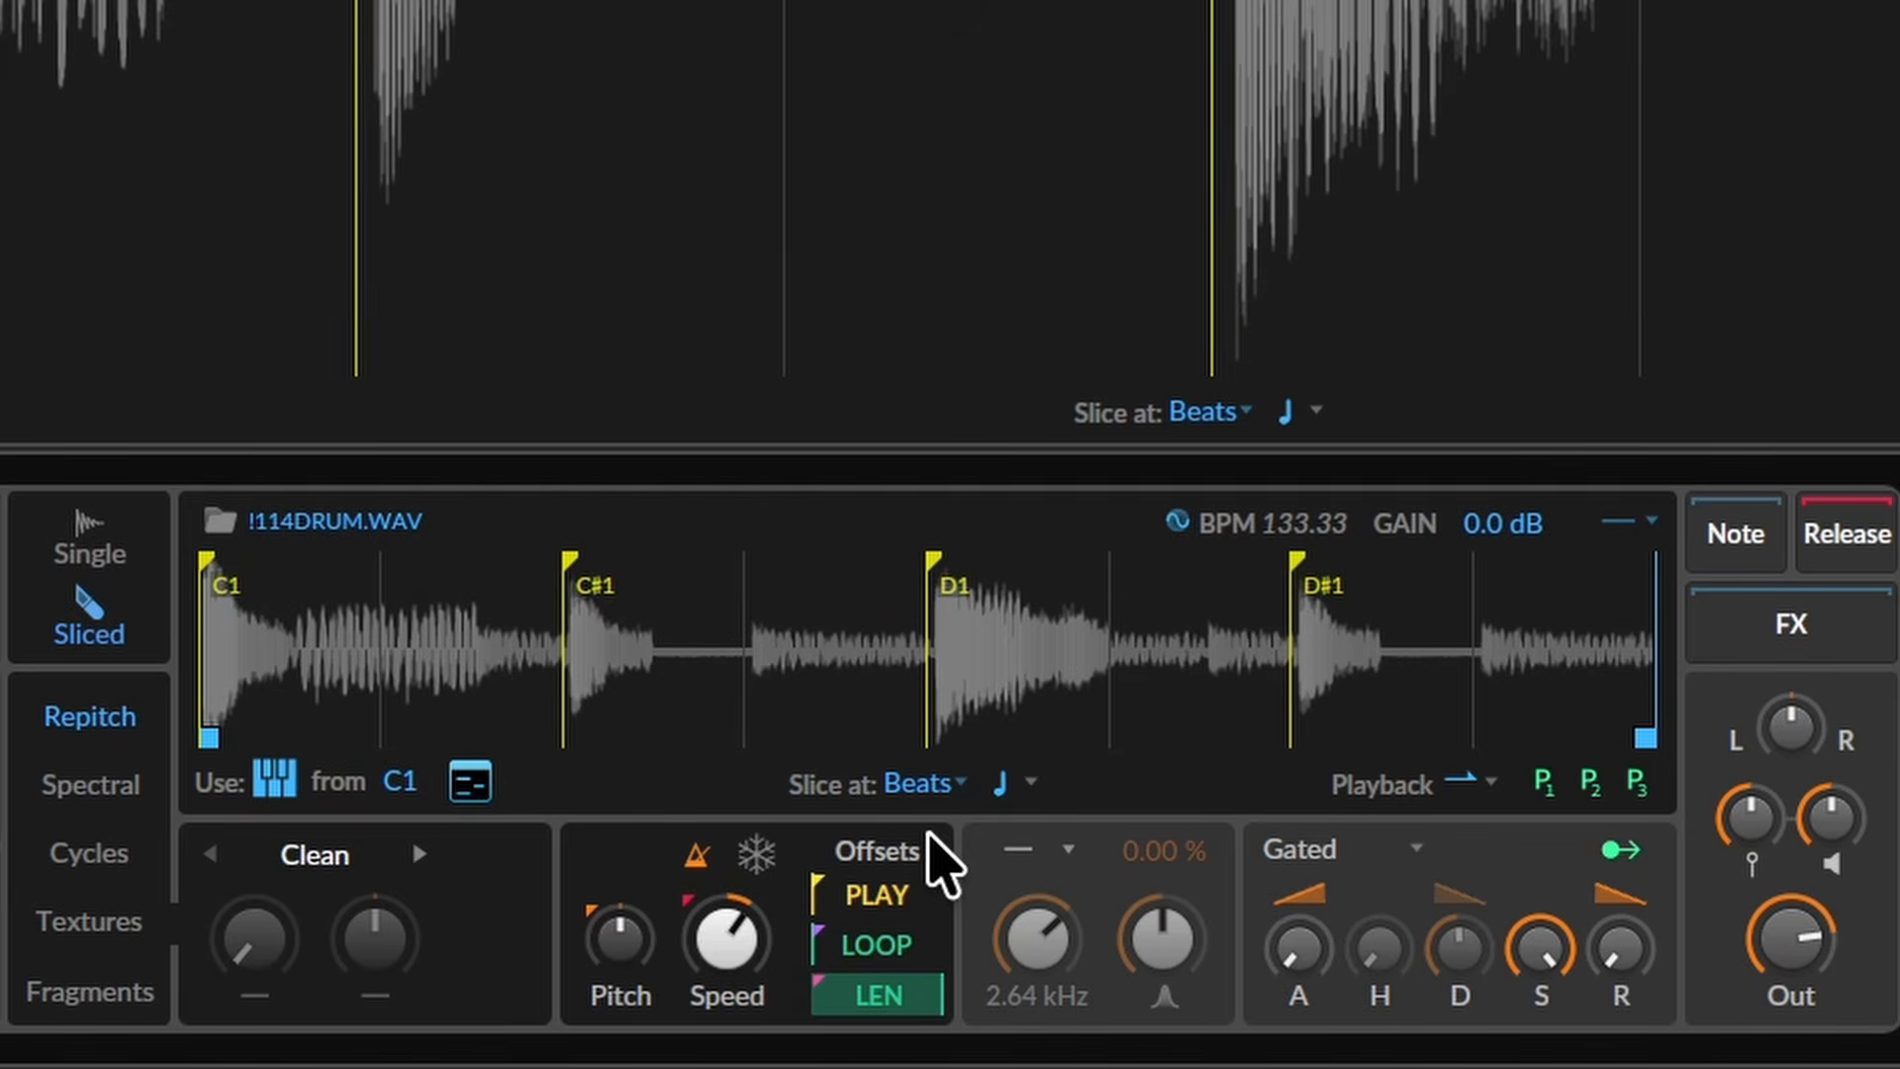
# - Slice the !114DRUM loop at 8th notes, then at 16th notes for sixteen slices
pyautogui.click(999, 790)
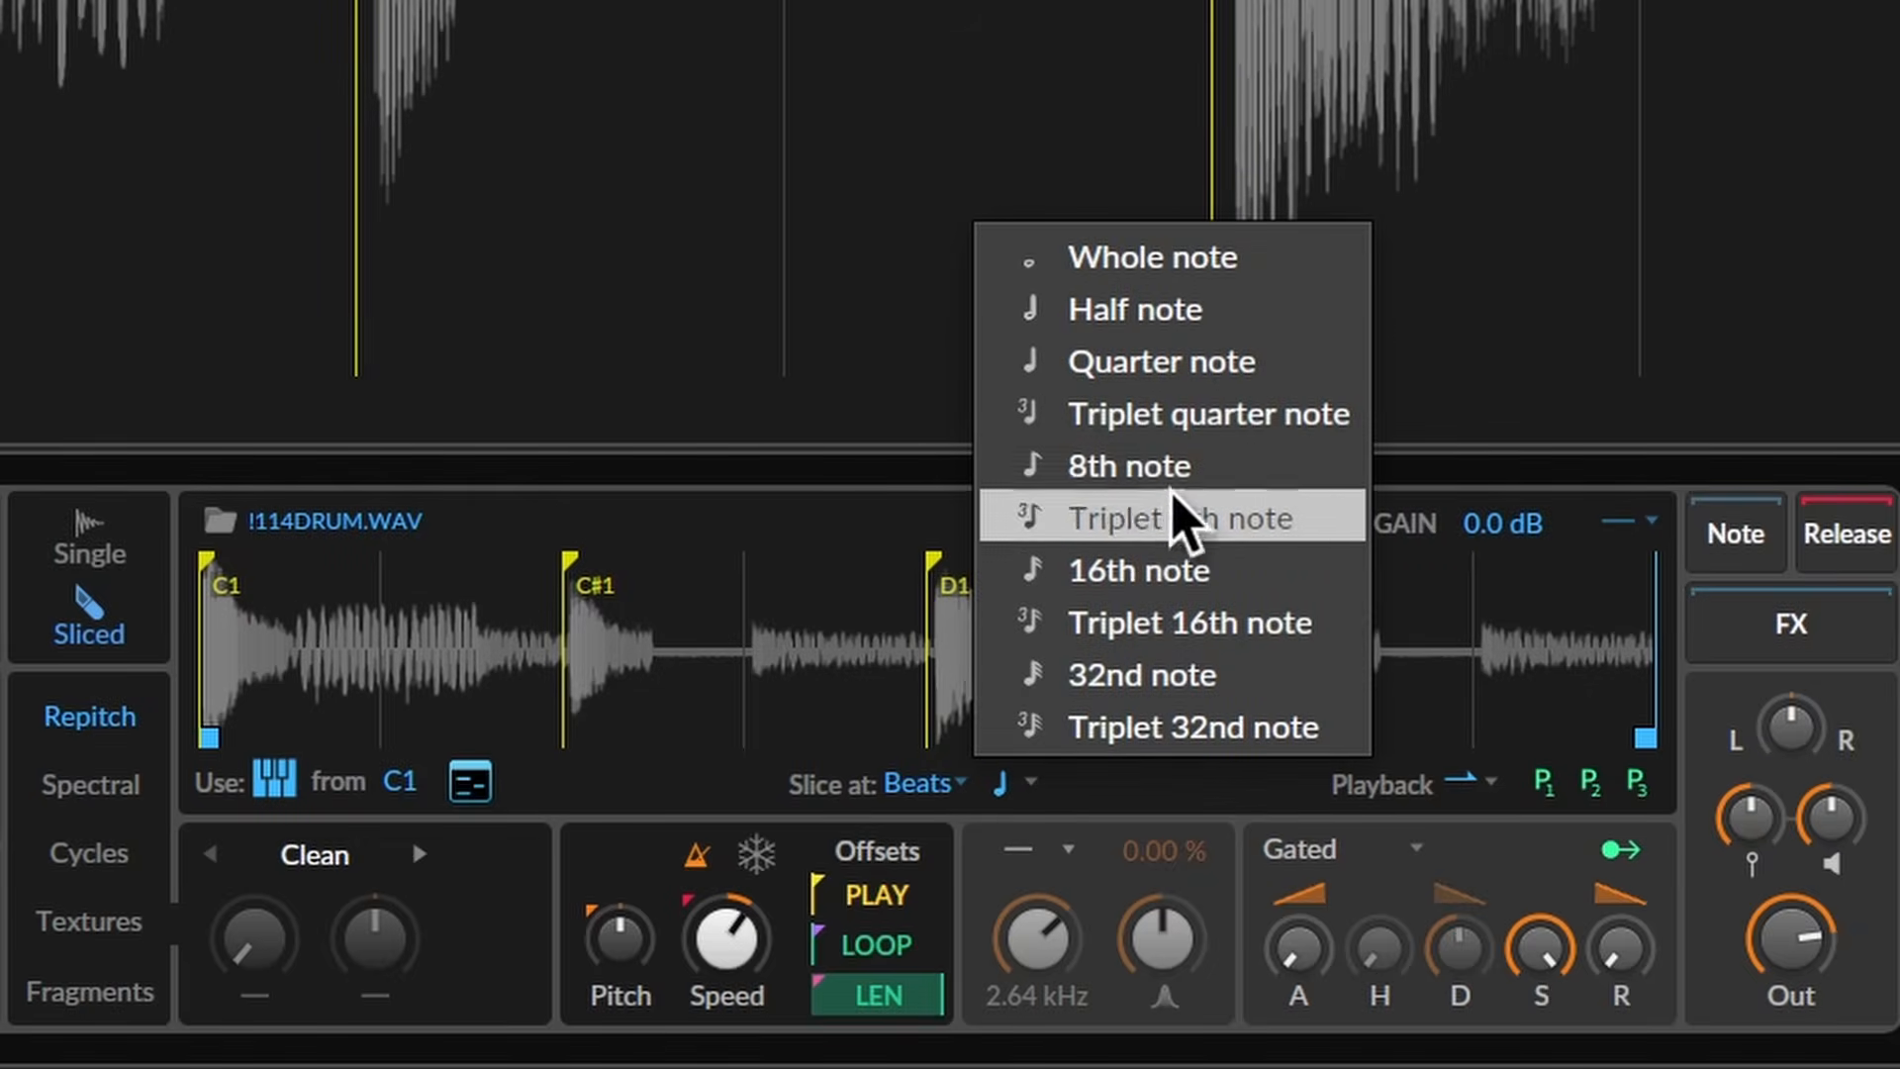
pyautogui.click(1196, 461)
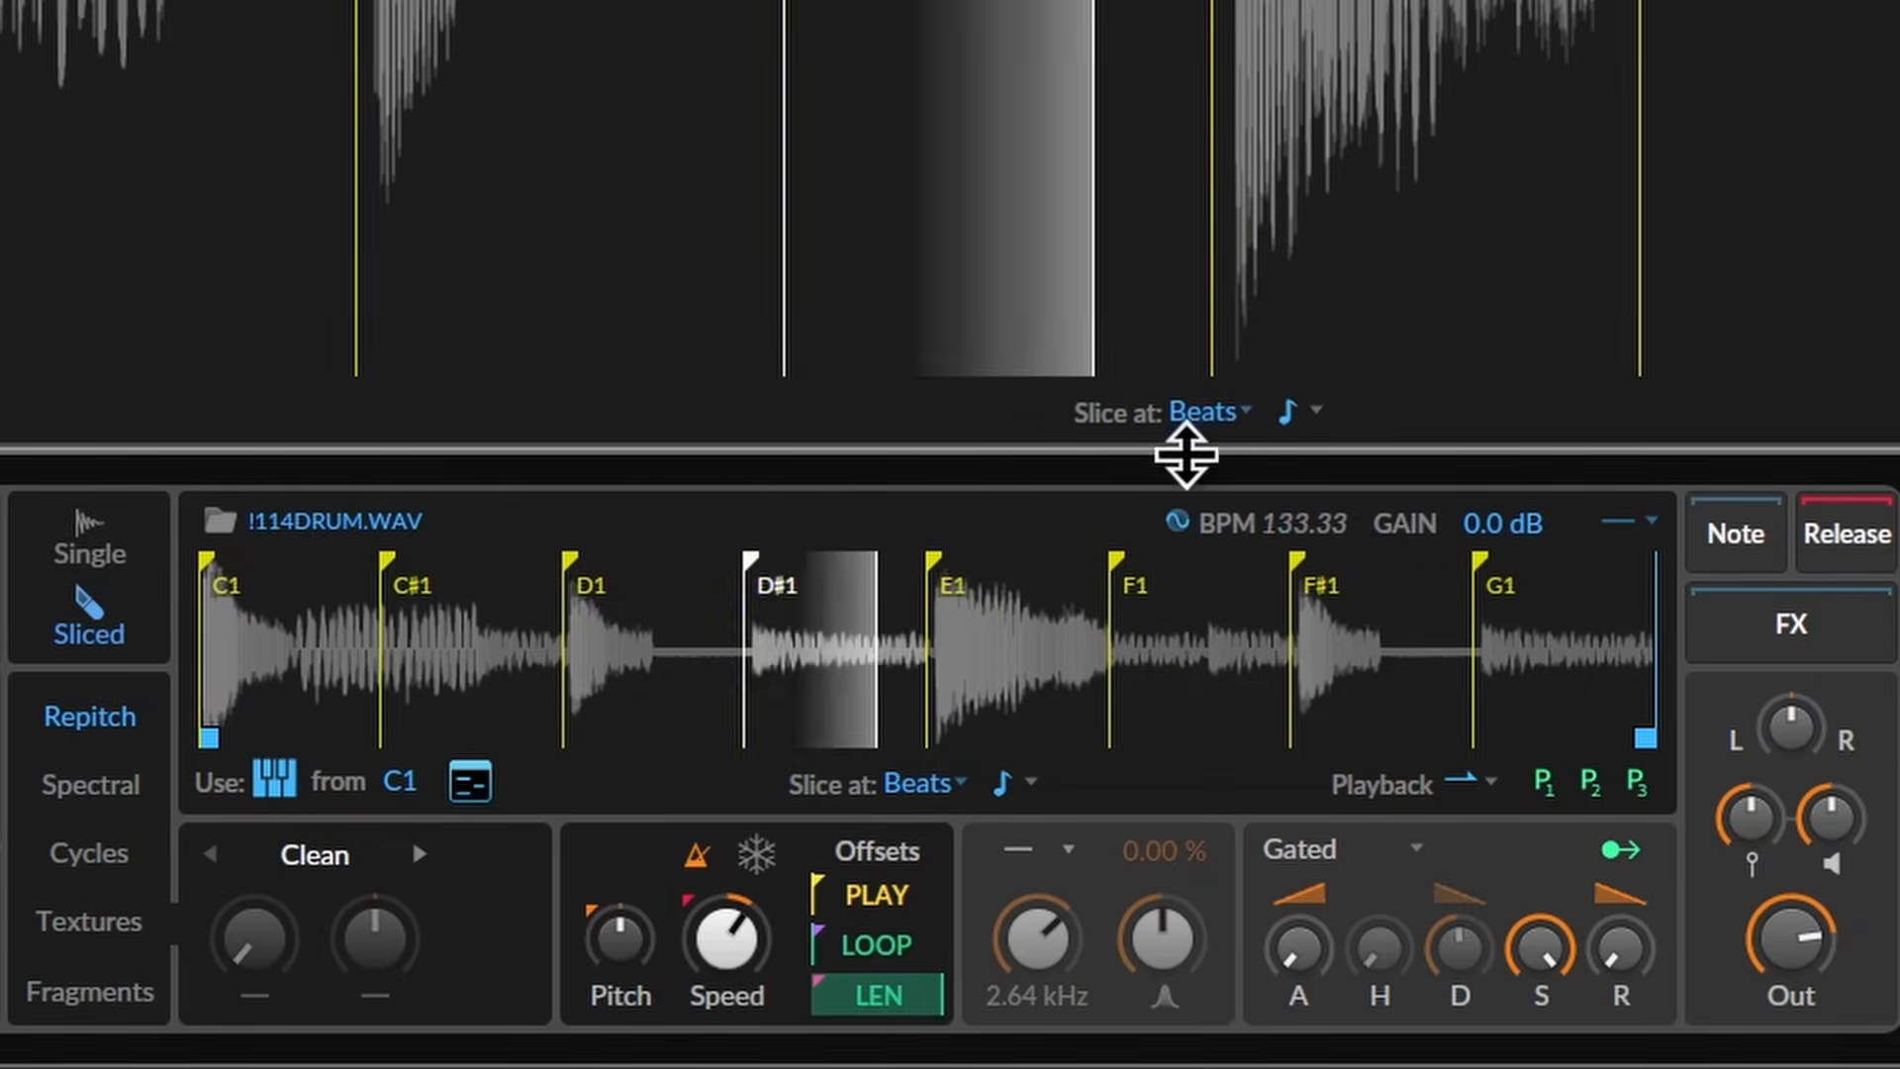
pyautogui.click(1030, 784)
pyautogui.click(1052, 551)
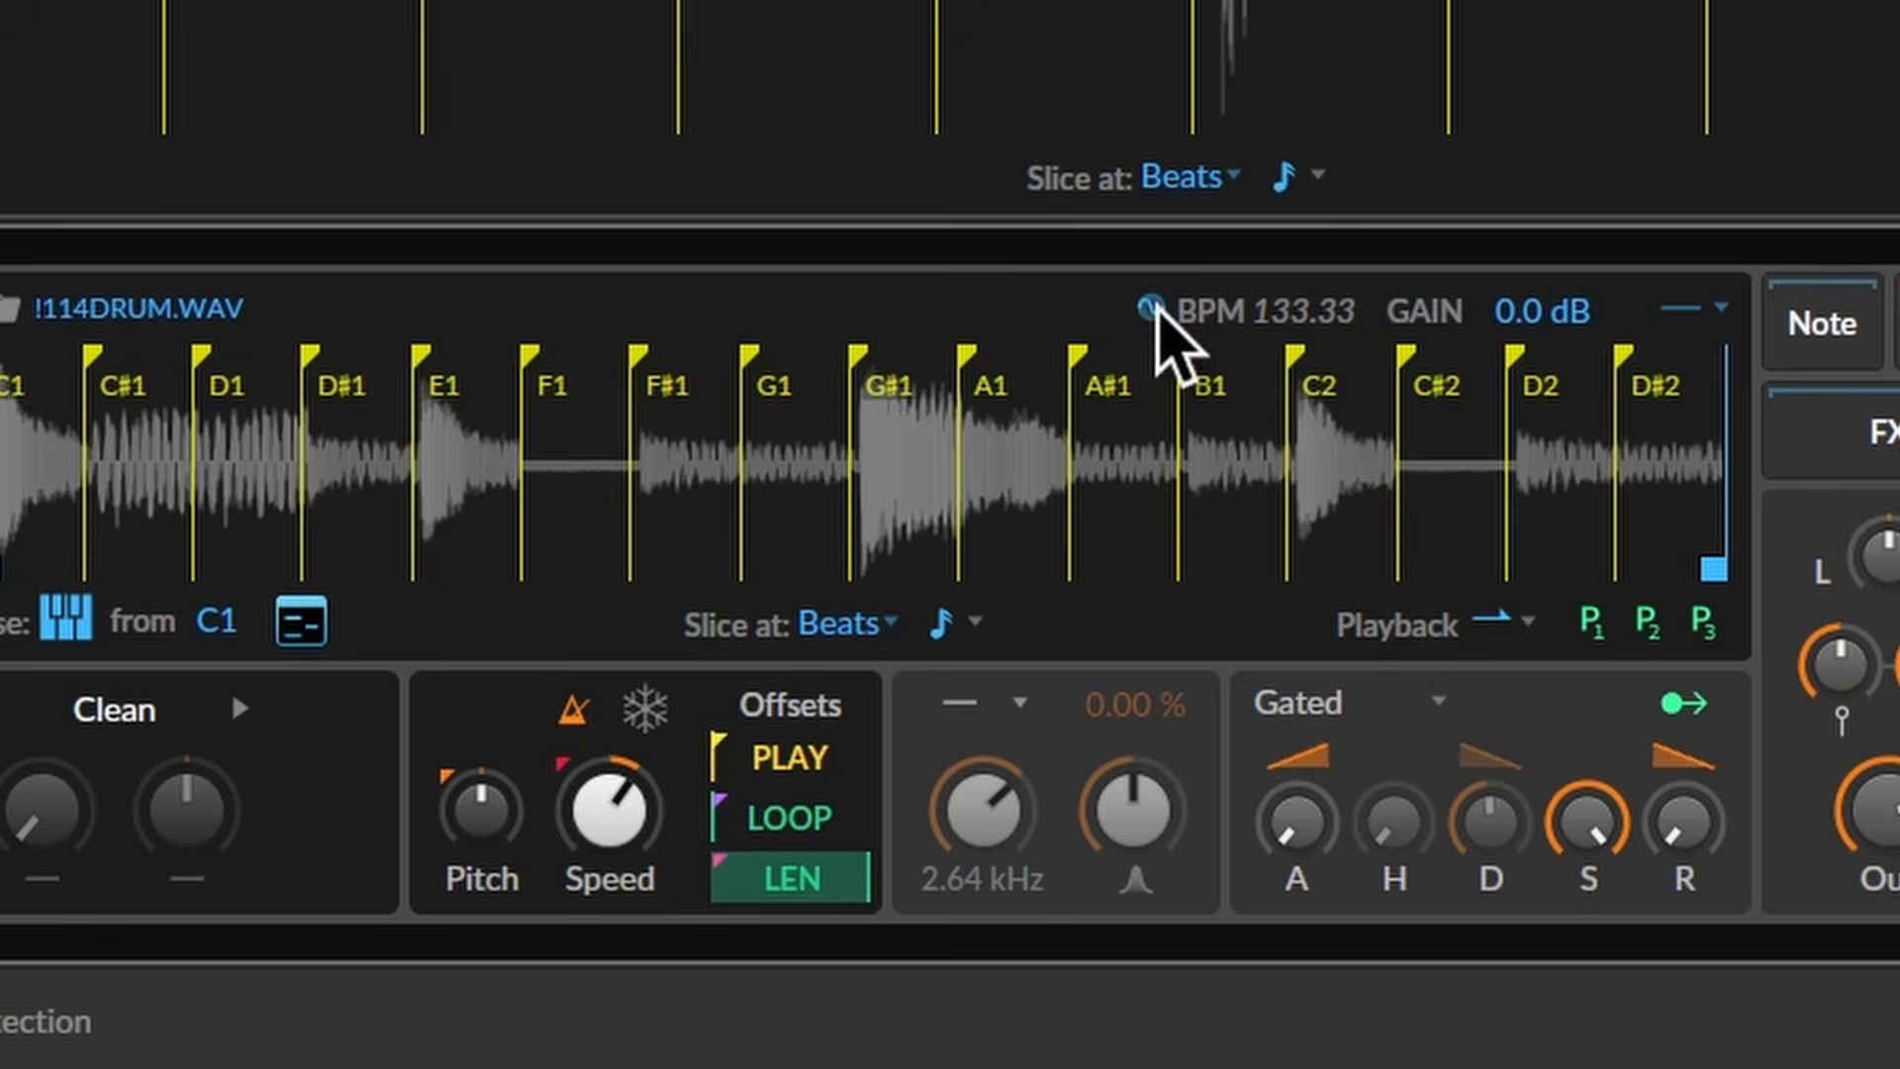
# - Set the sample's BPM manually to 130, then lower the project tempo to 83
pyautogui.click(1150, 309)
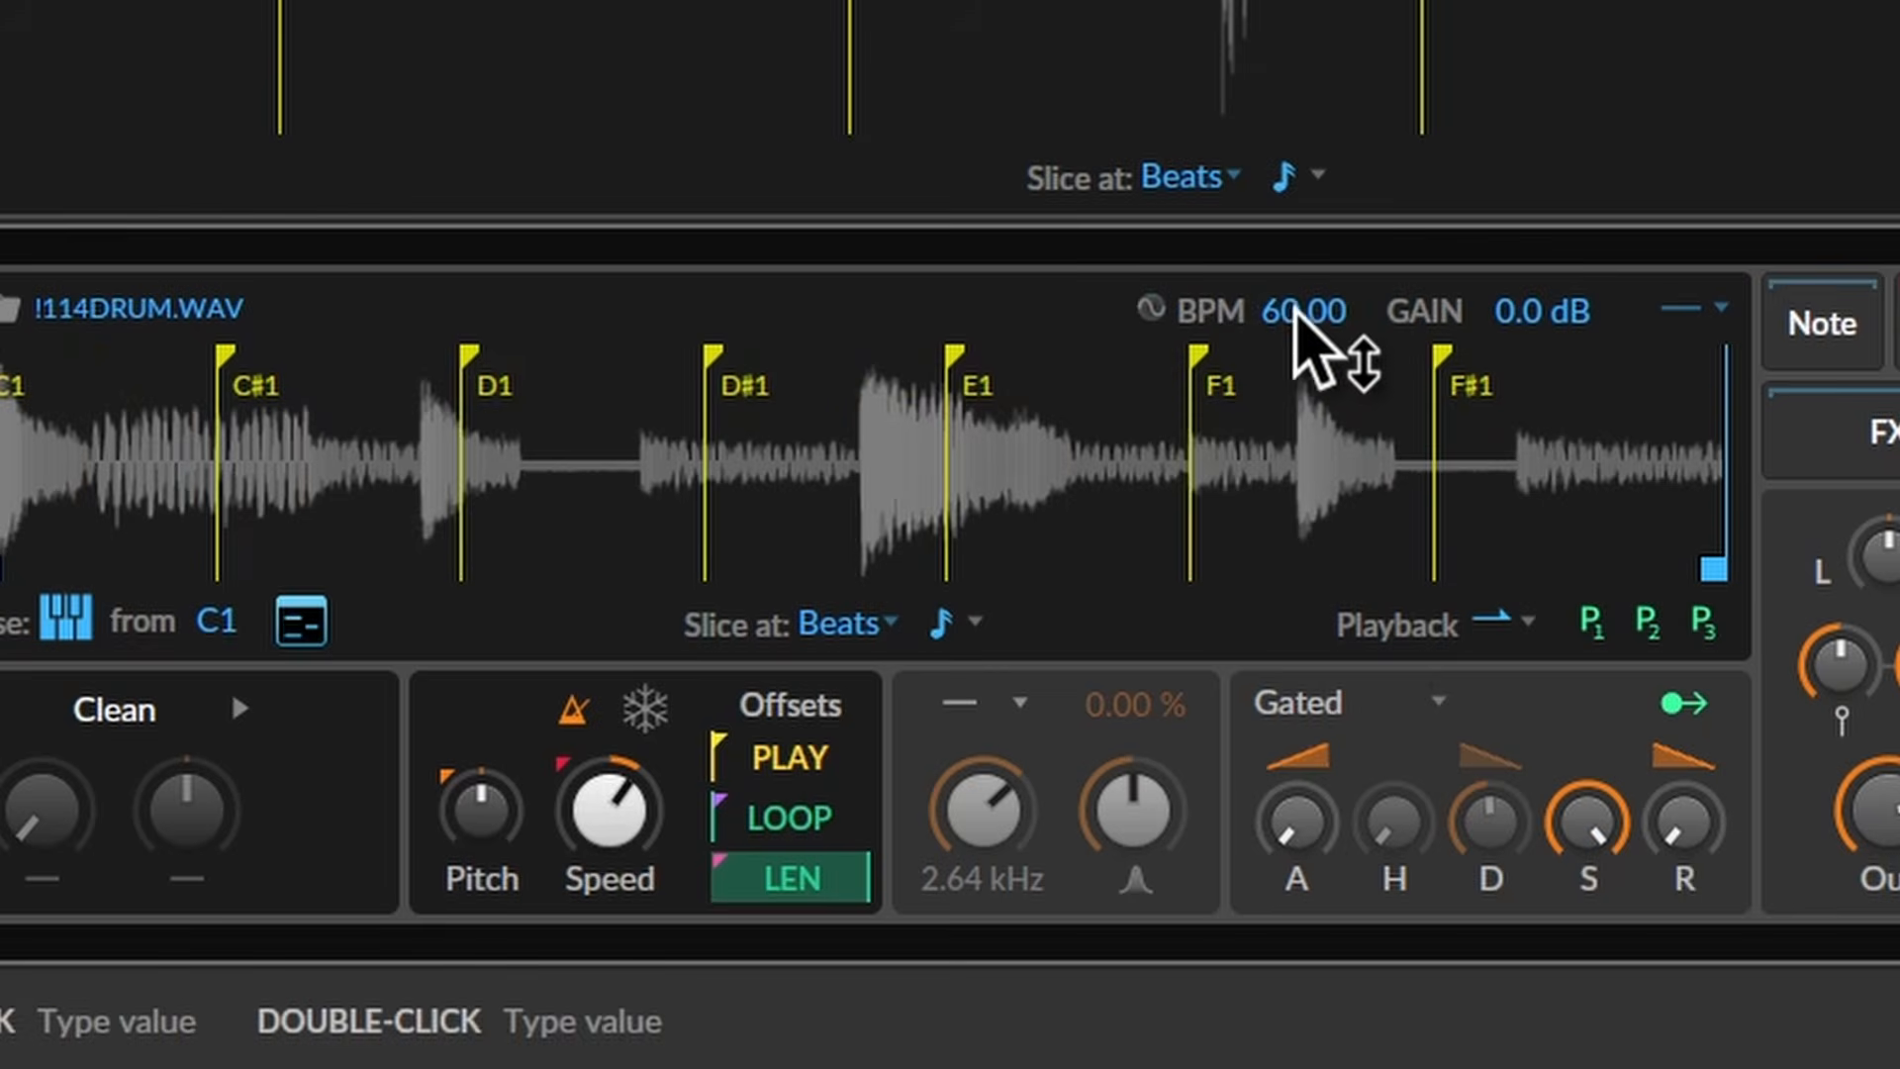
pyautogui.doubleClick(1286, 311)
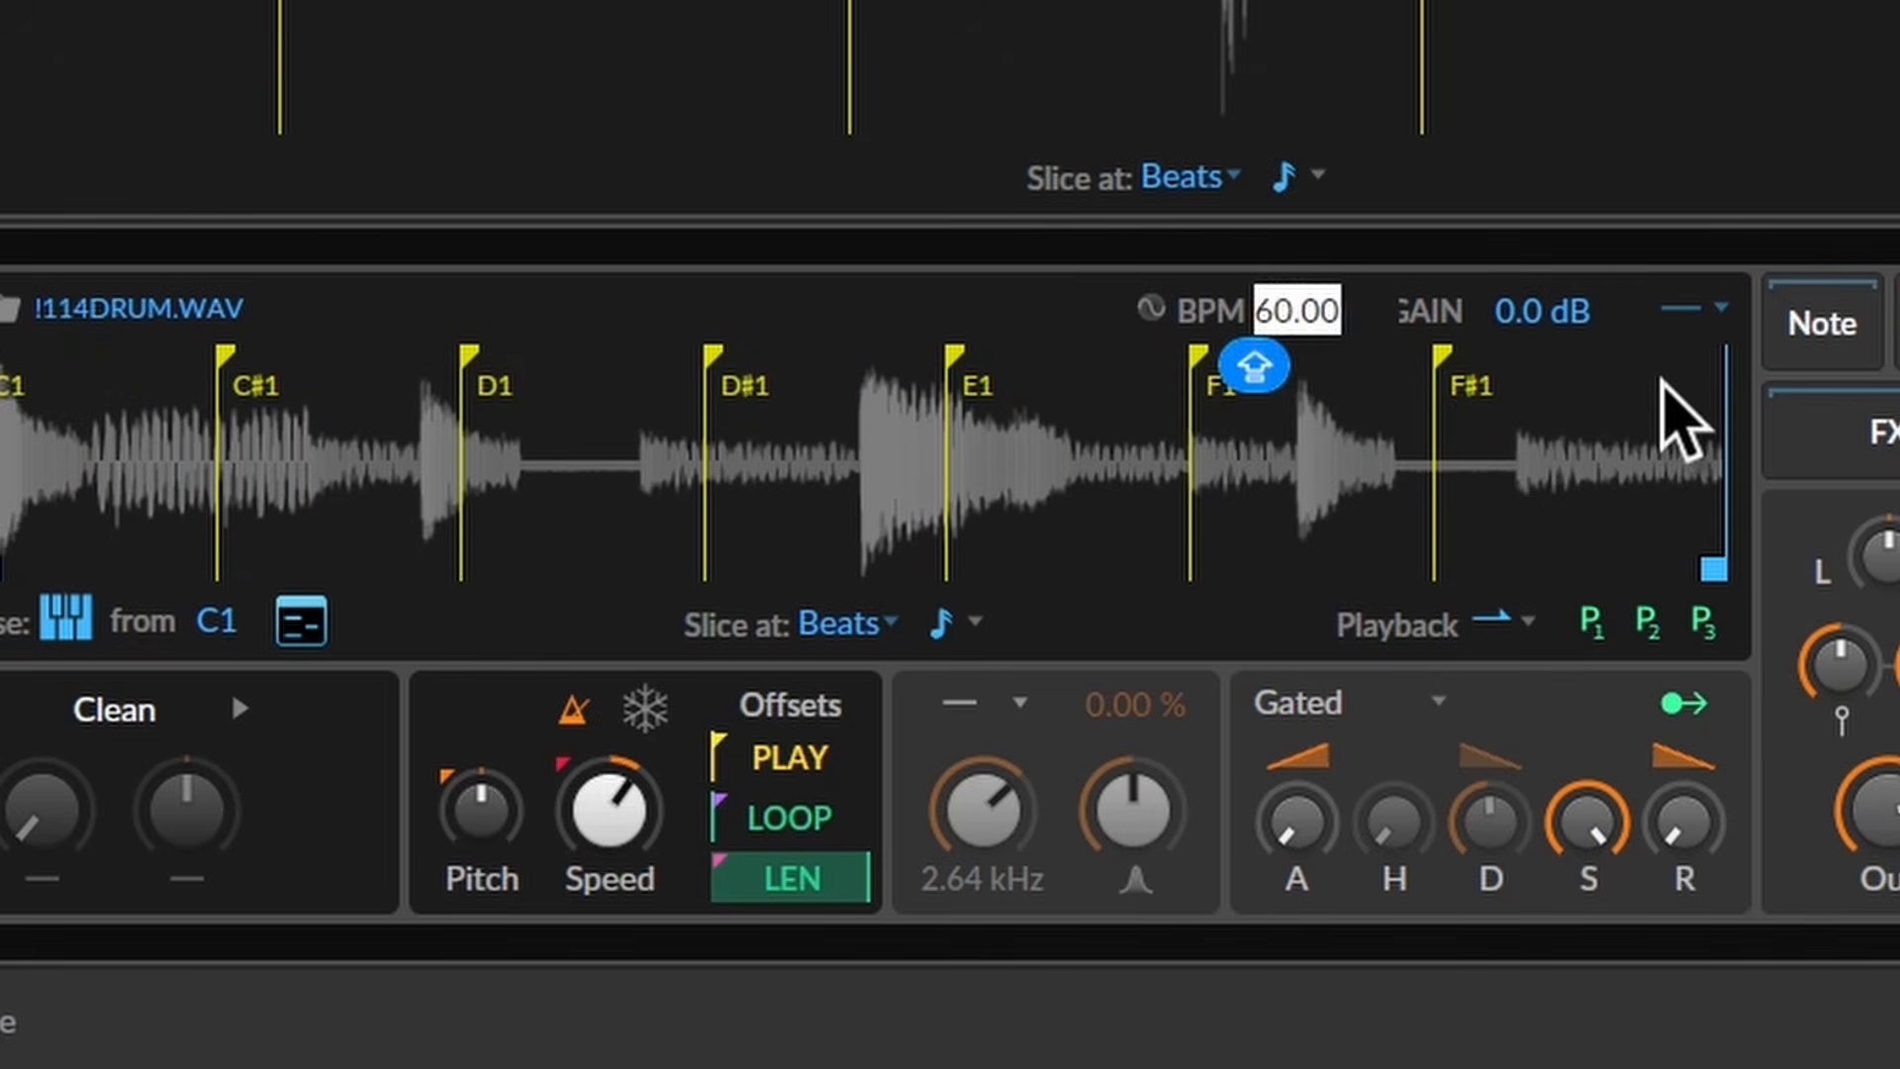
pyautogui.write('130')
pyautogui.press('Return')
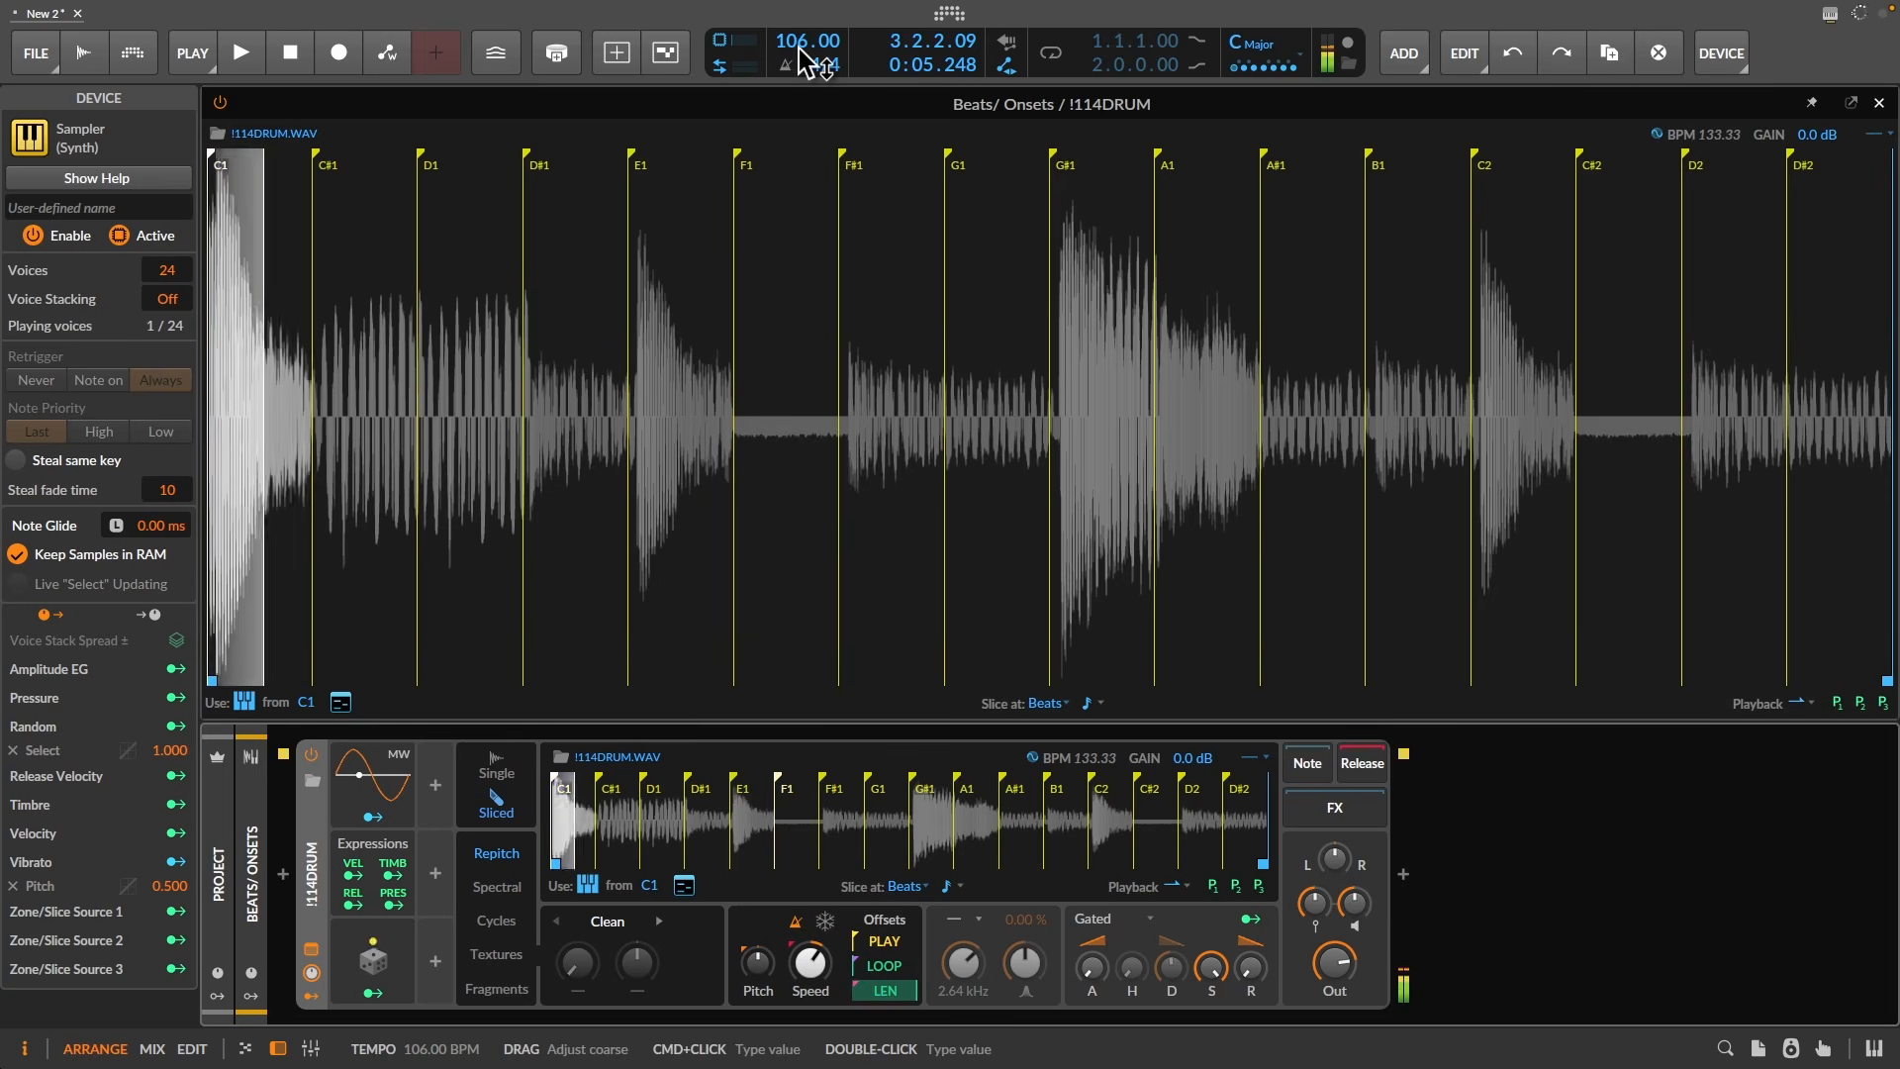
pyautogui.moveTo(803, 59)
pyautogui.mouseDown()
pyautogui.moveTo(804, 115)
pyautogui.moveTo(806, 57)
pyautogui.mouseUp()
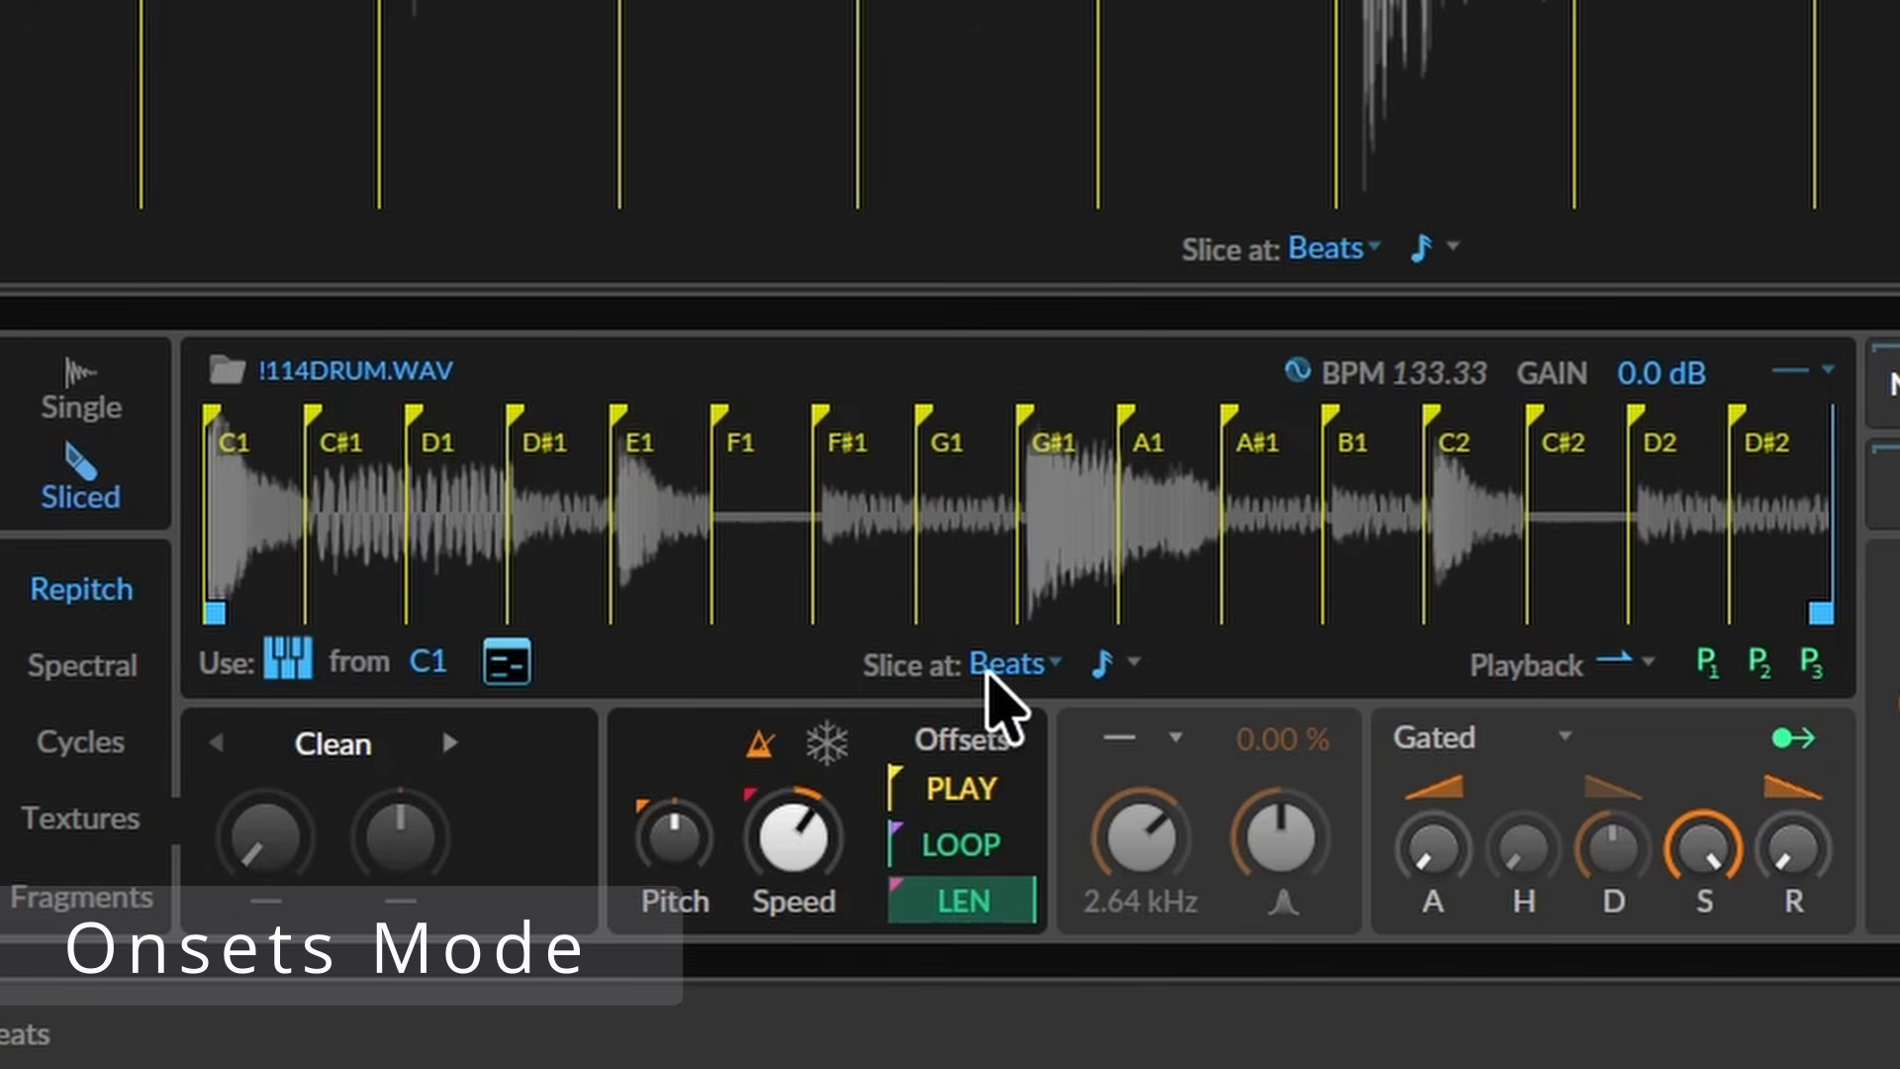
# - Switch slicing to Onsets and lower the onset sensitivity to 98 %
pyautogui.click(993, 673)
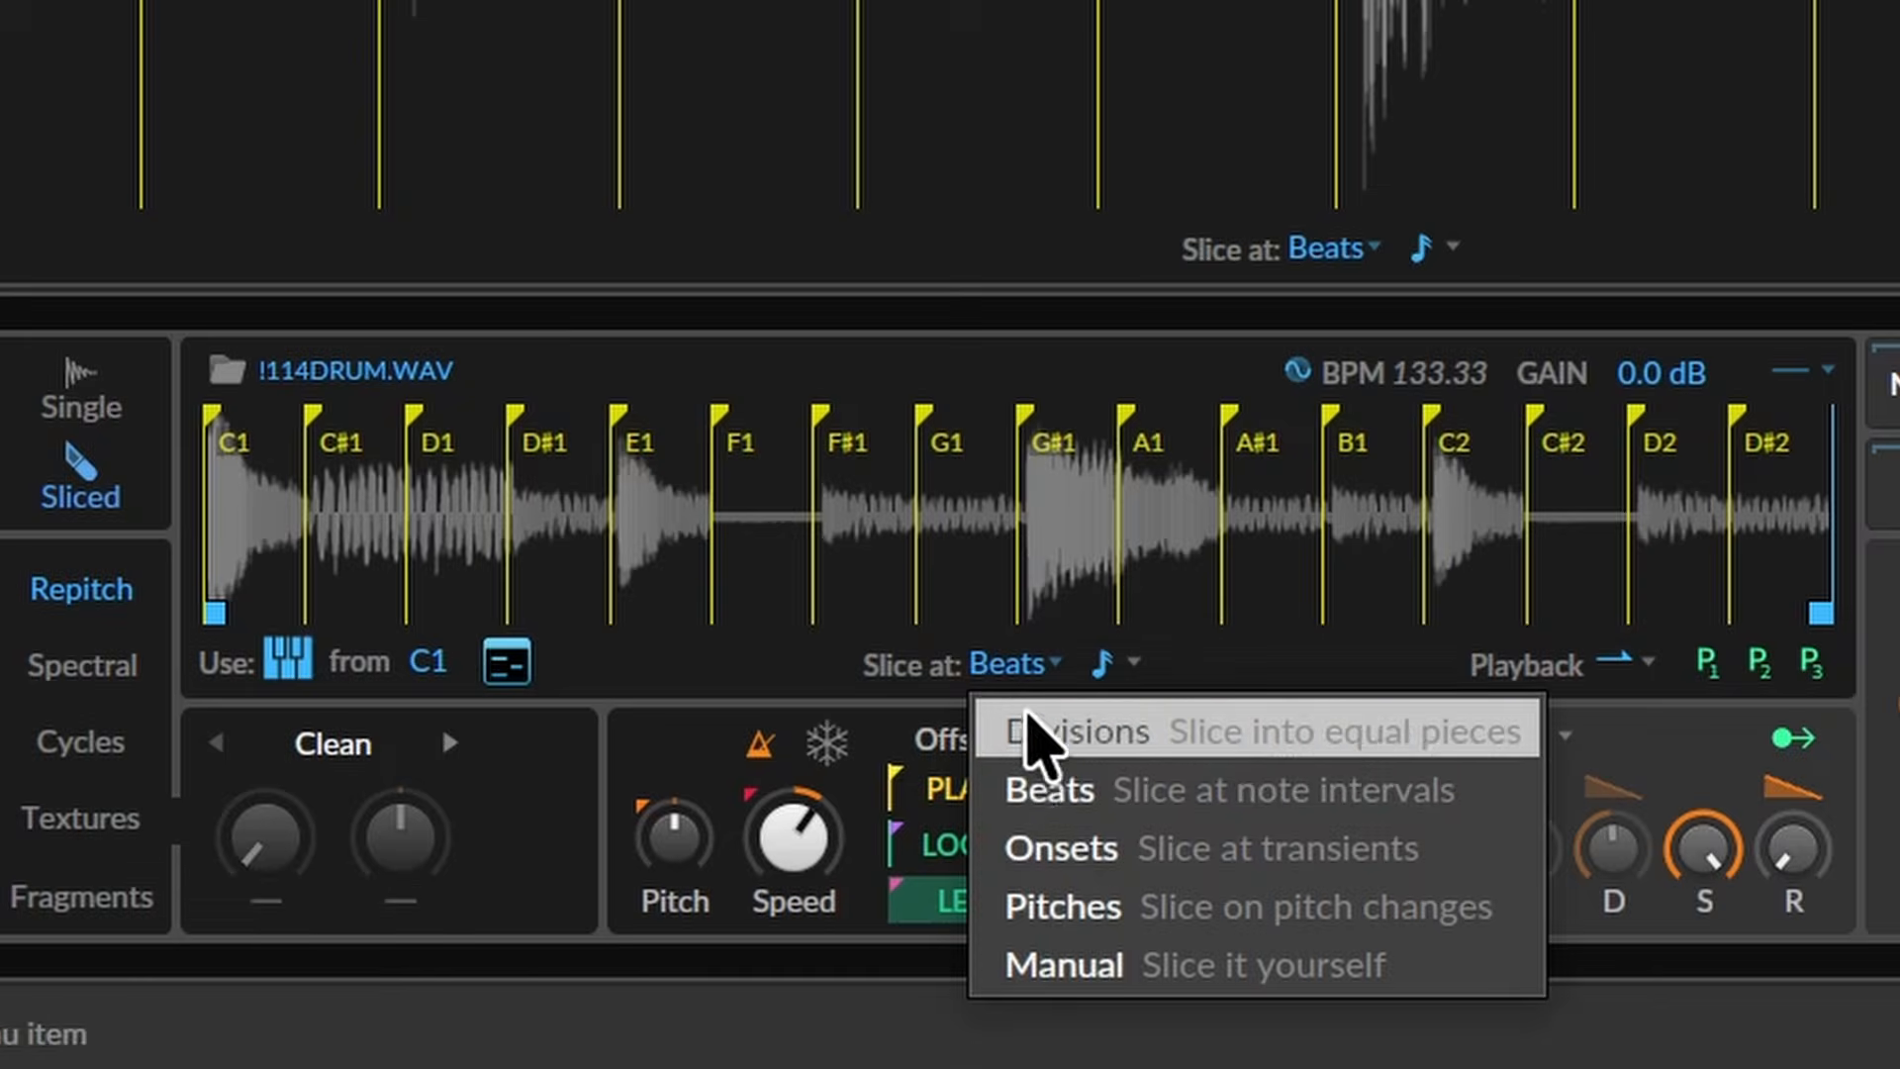
pyautogui.click(1105, 857)
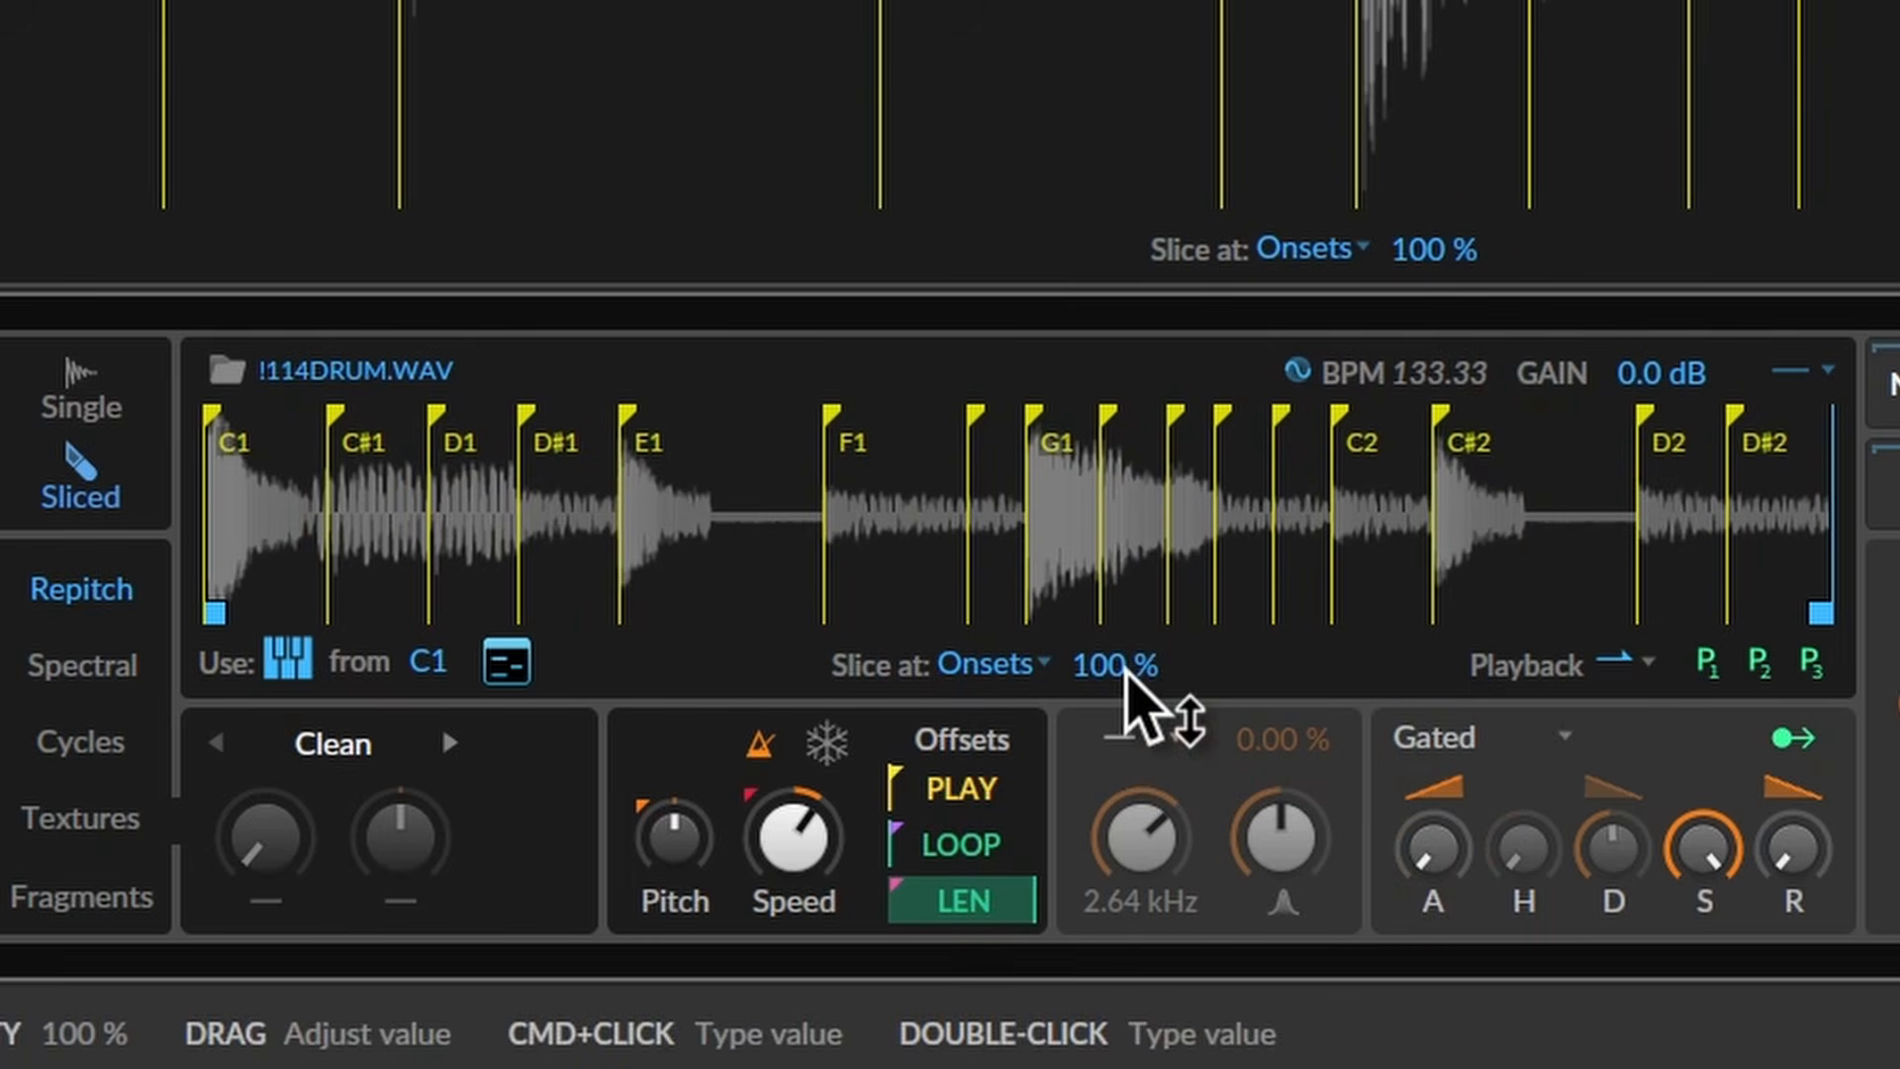
pyautogui.moveTo(1129, 676)
pyautogui.mouseDown()
pyautogui.moveTo(1129, 707)
pyautogui.moveTo(1127, 670)
pyautogui.mouseUp()
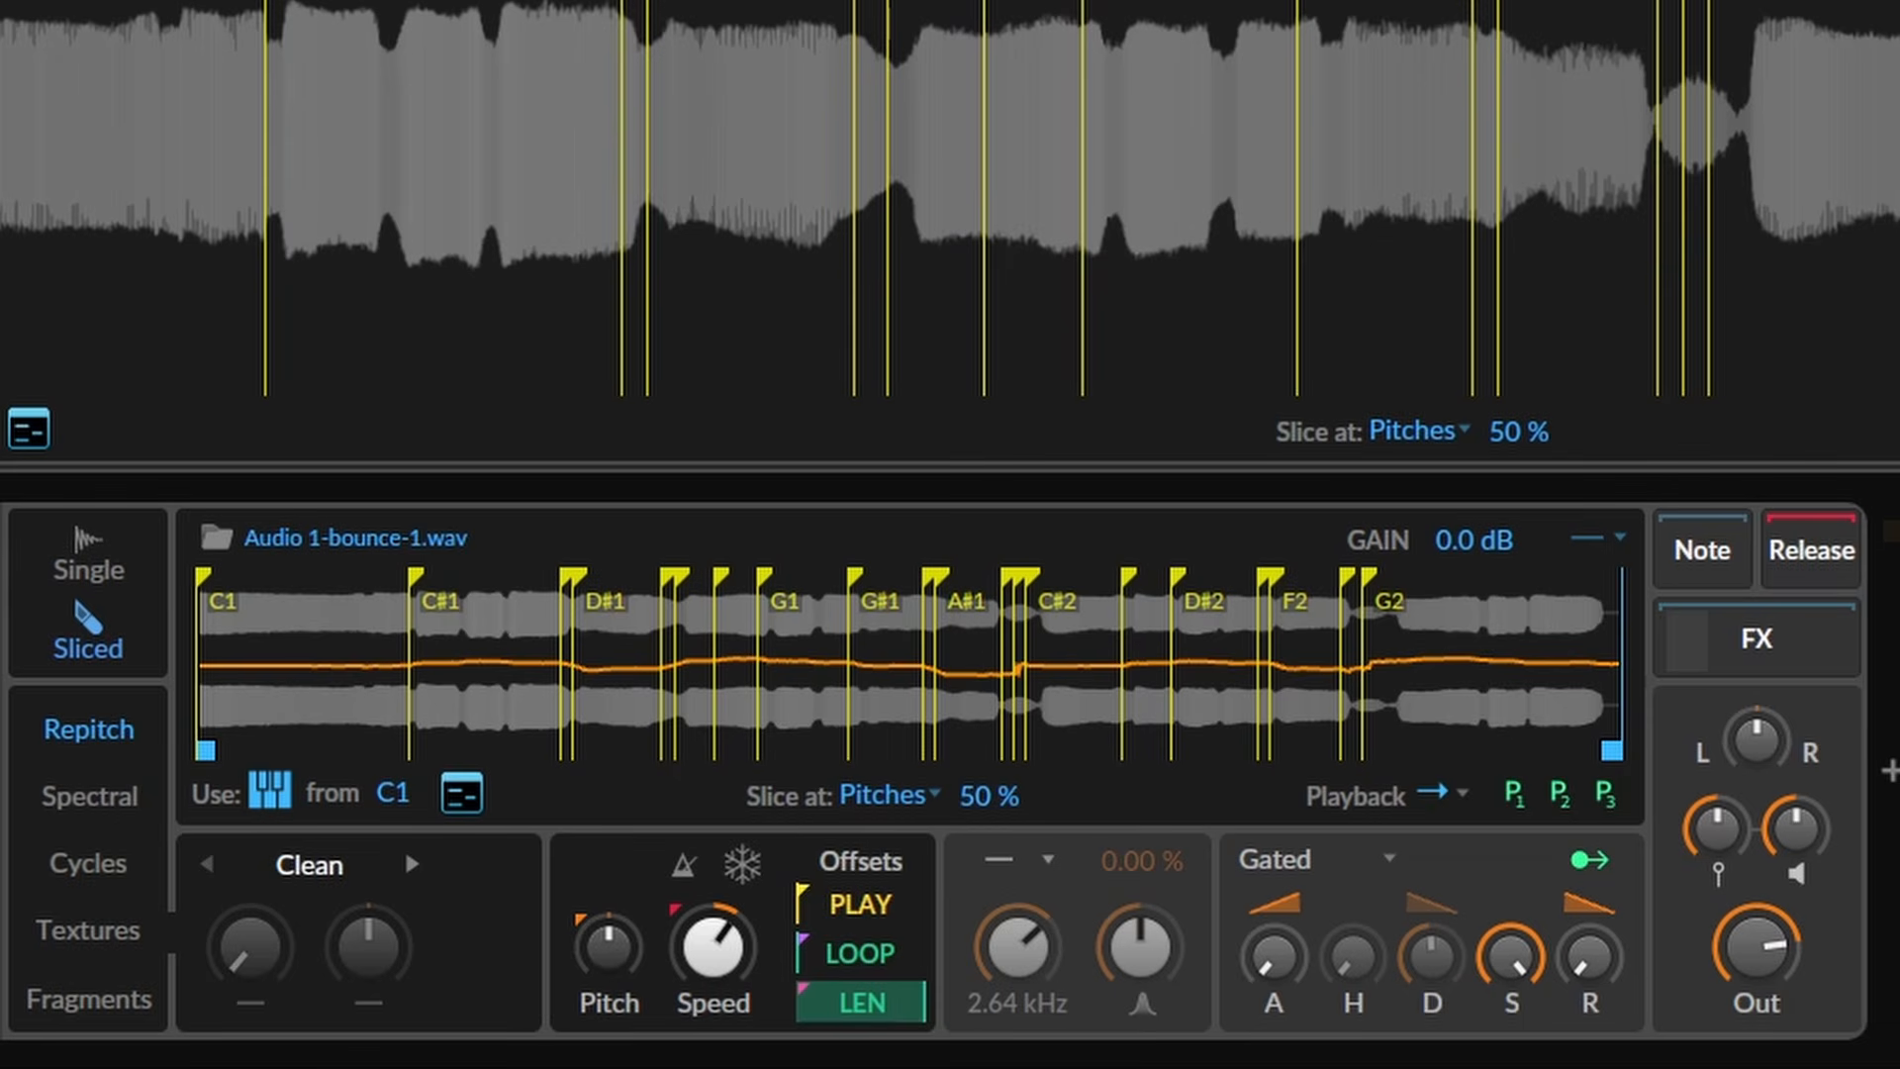
# - Audition the slices, set Playback to 'to Slice end', and raise the Pitches threshold to 54 %
pyautogui.press('space')
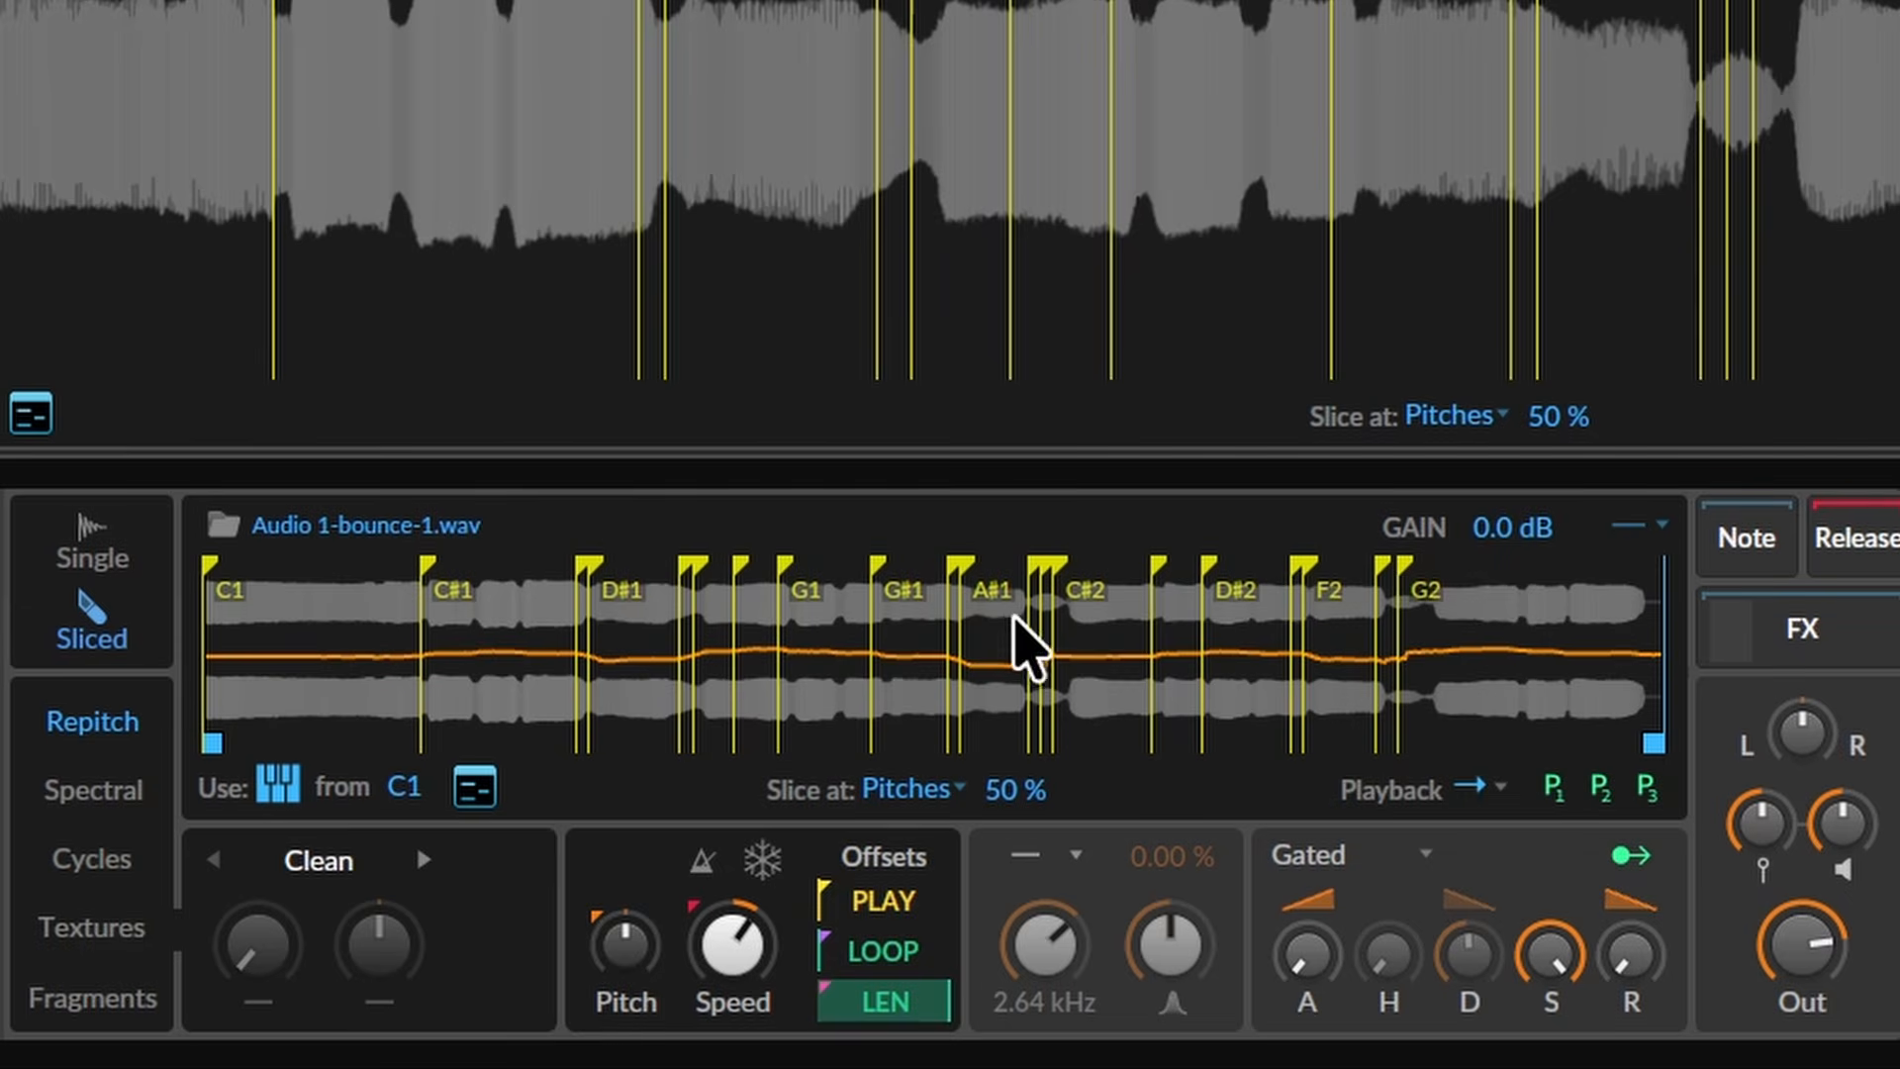
pyautogui.moveTo(1001, 803); pyautogui.dragTo(1007, 814)
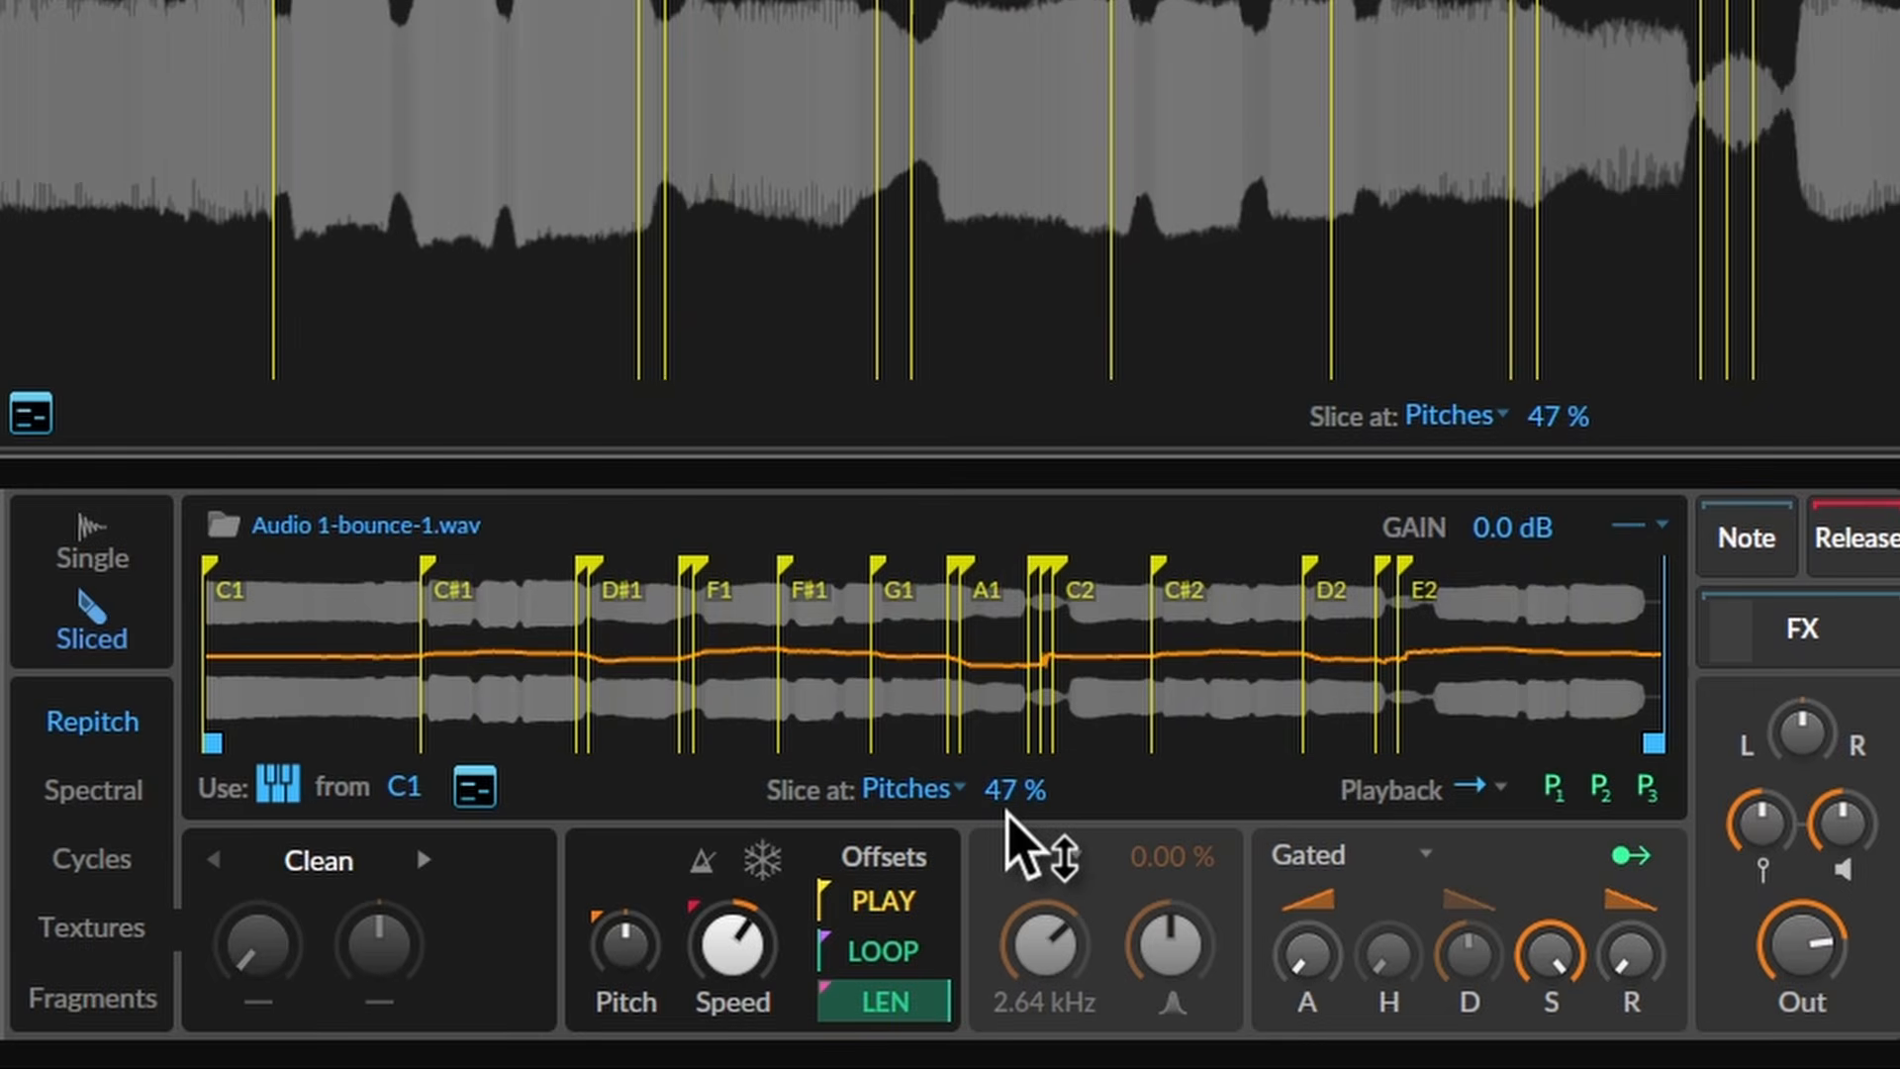
pyautogui.moveTo(1007, 813); pyautogui.dragTo(1008, 821)
pyautogui.click(1481, 800)
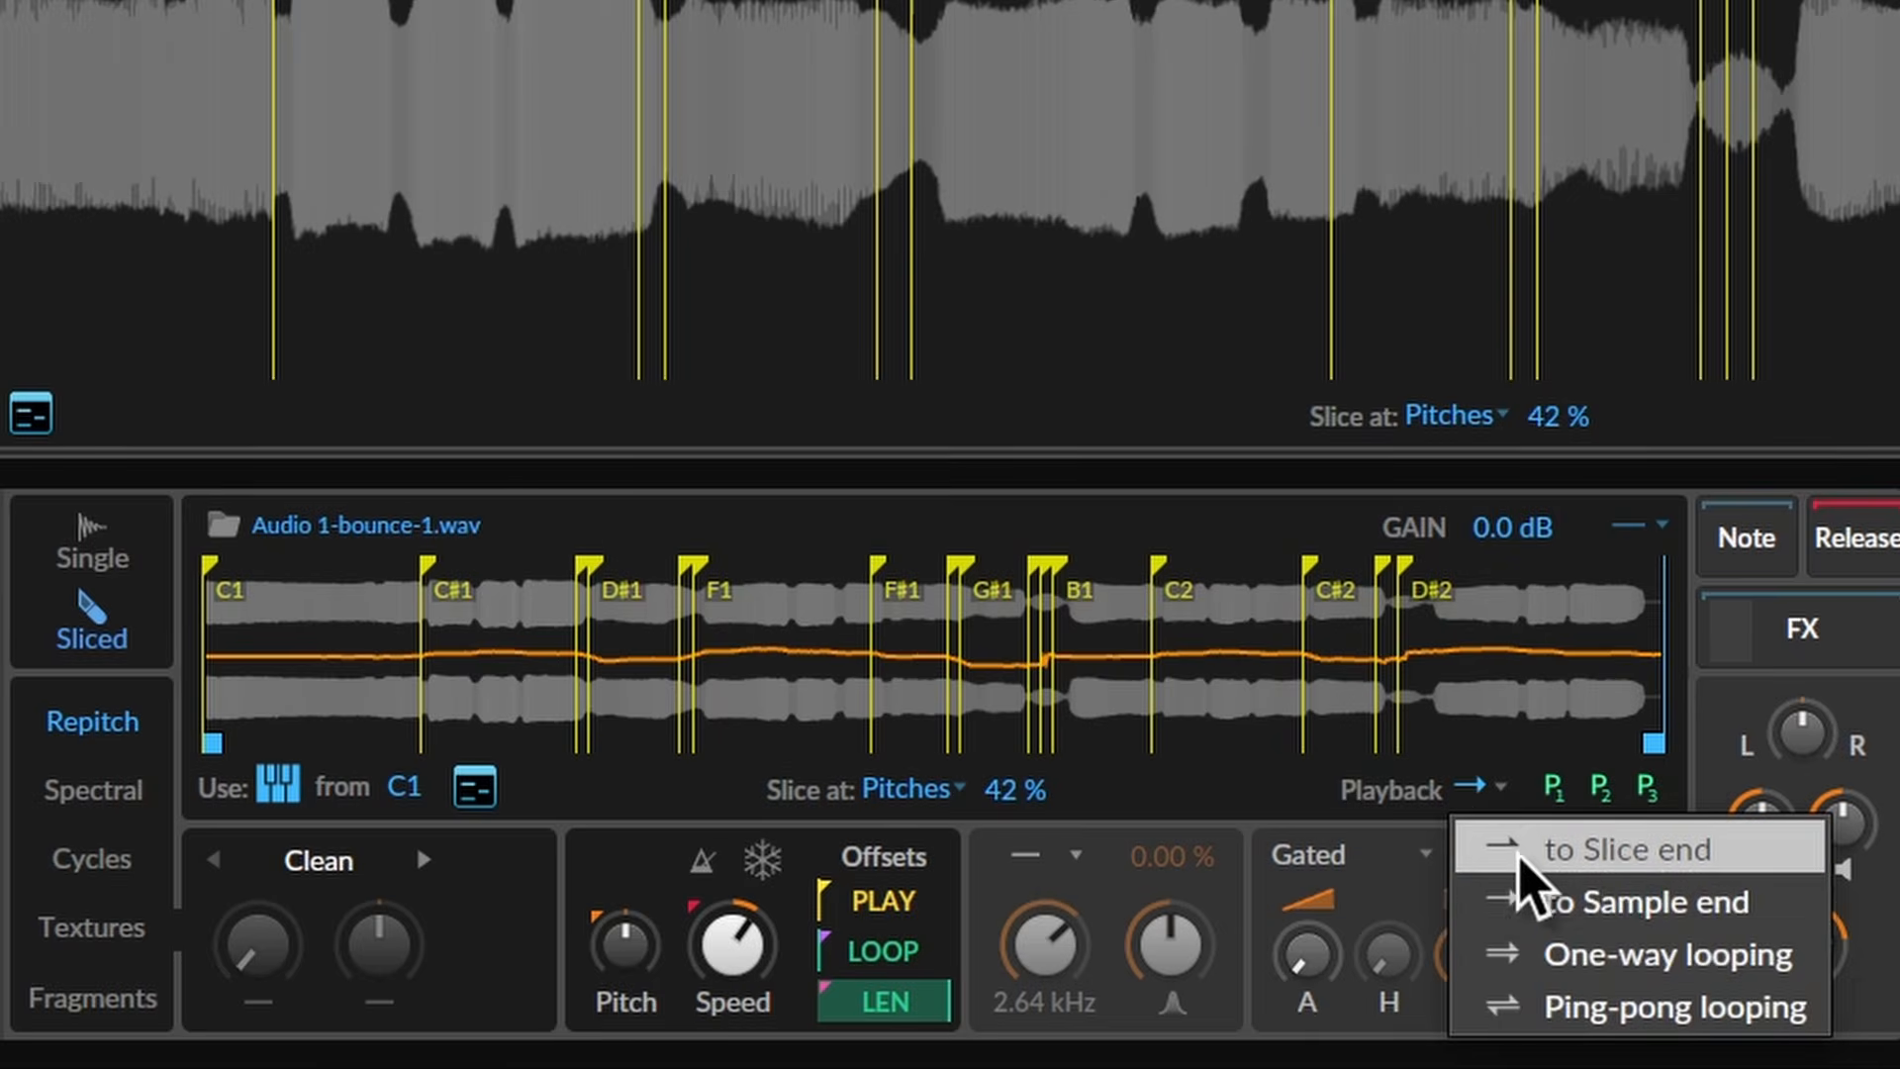
pyautogui.click(1517, 859)
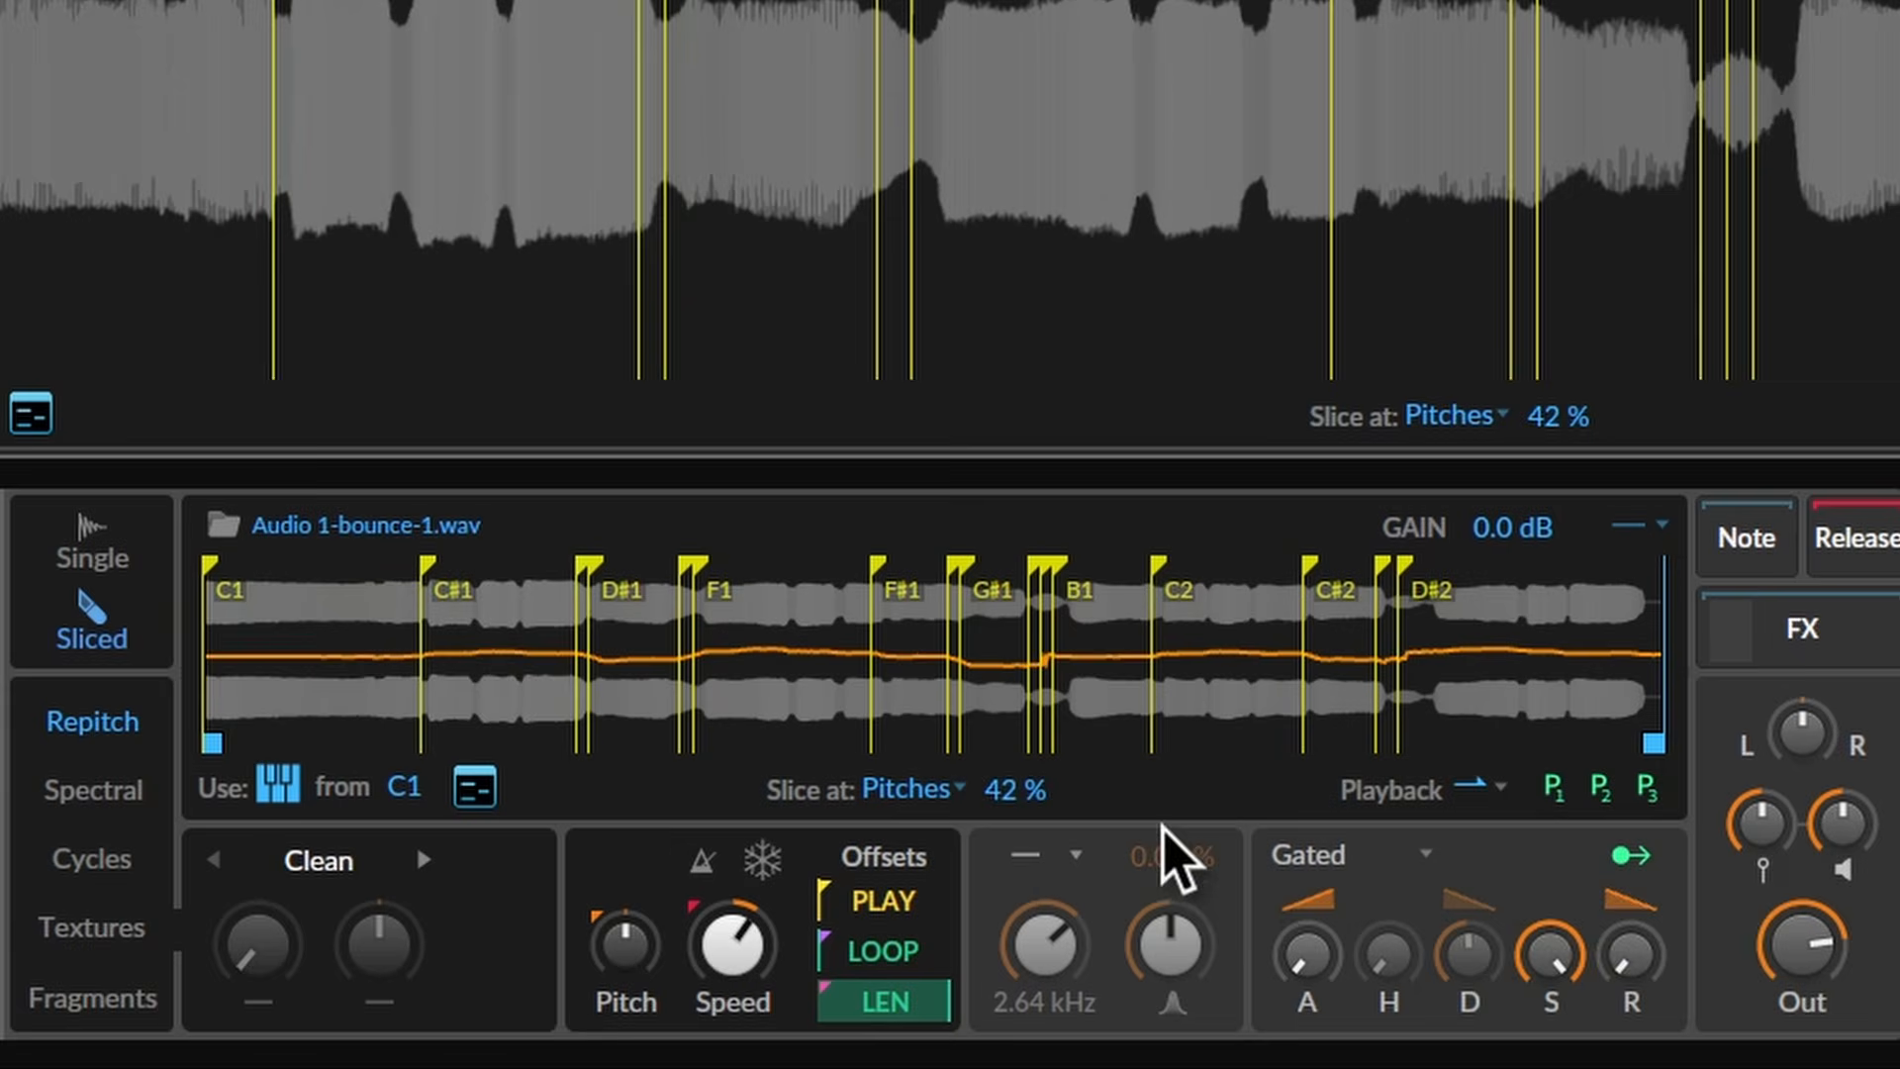
pyautogui.moveTo(1022, 793); pyautogui.dragTo(1022, 770)
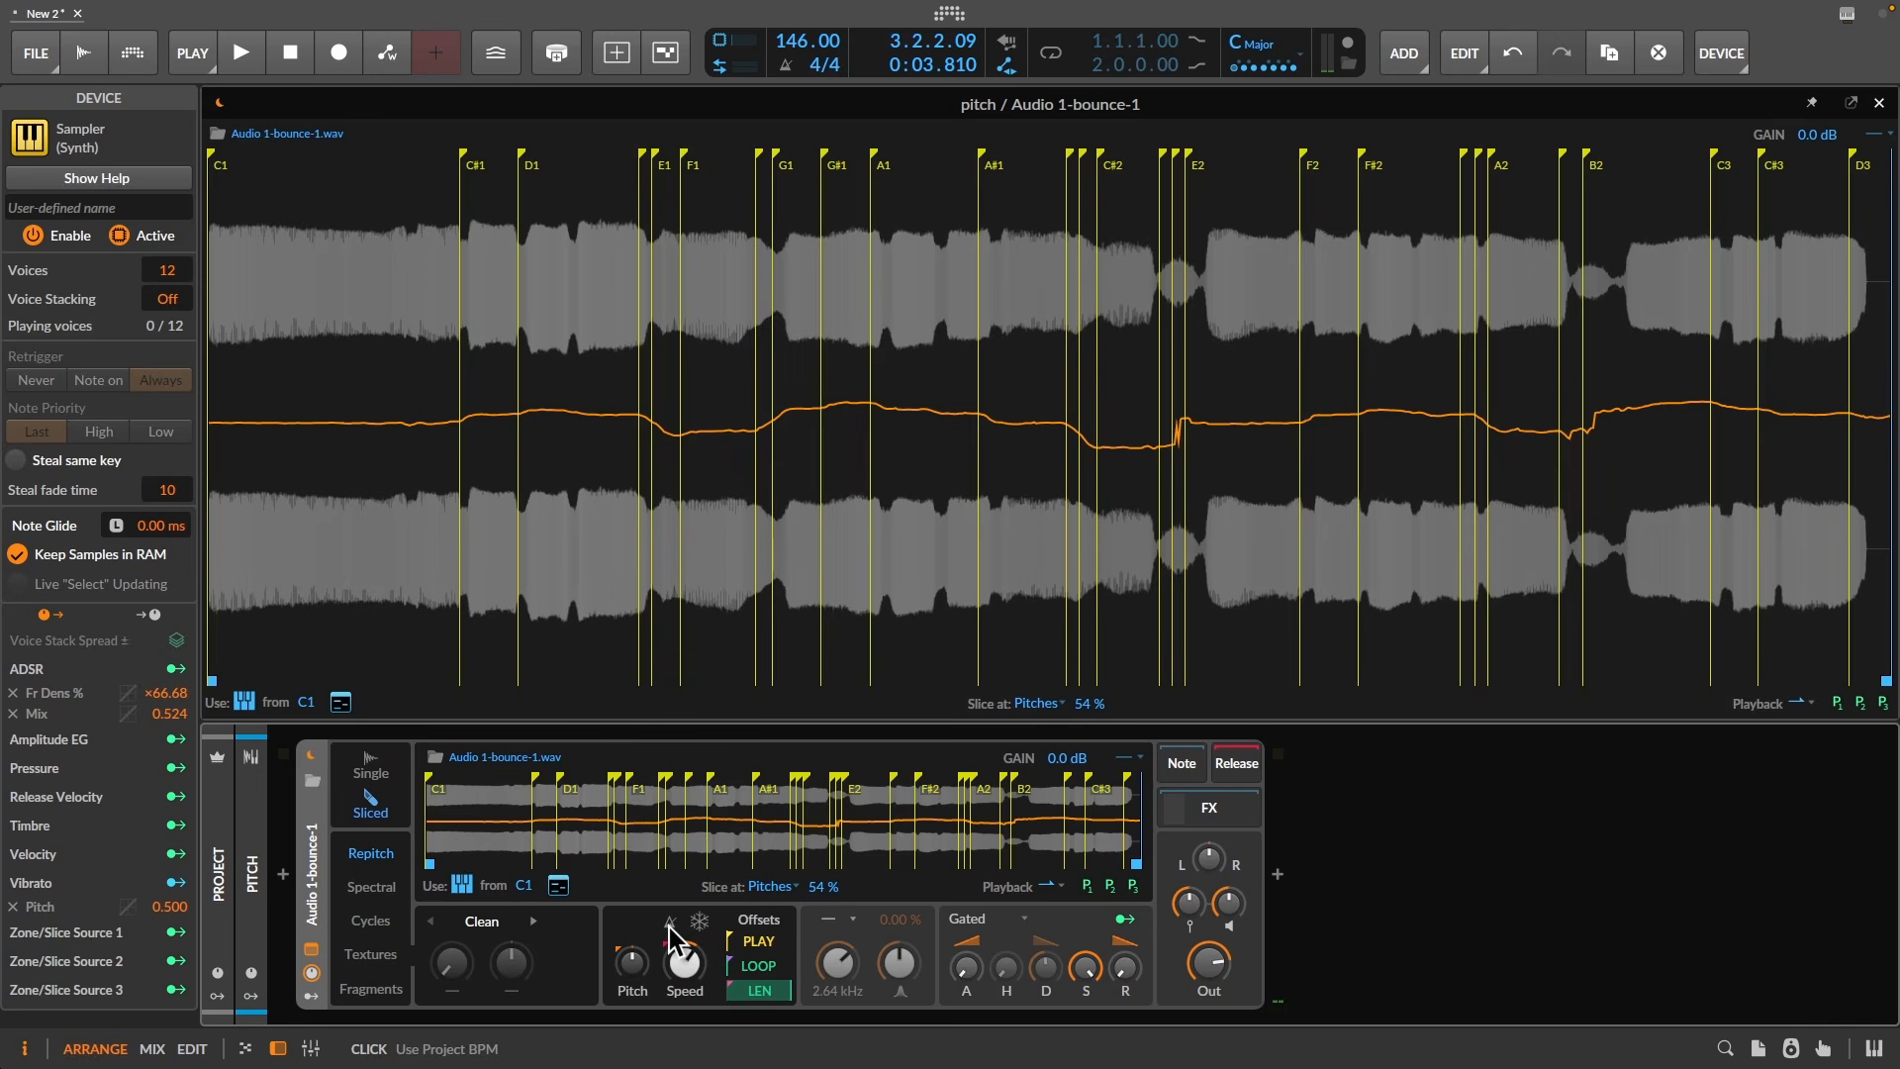
# - Sync the sample to the project tempo and drag the tempo down from 120 to 110 BPM
pyautogui.click(670, 923)
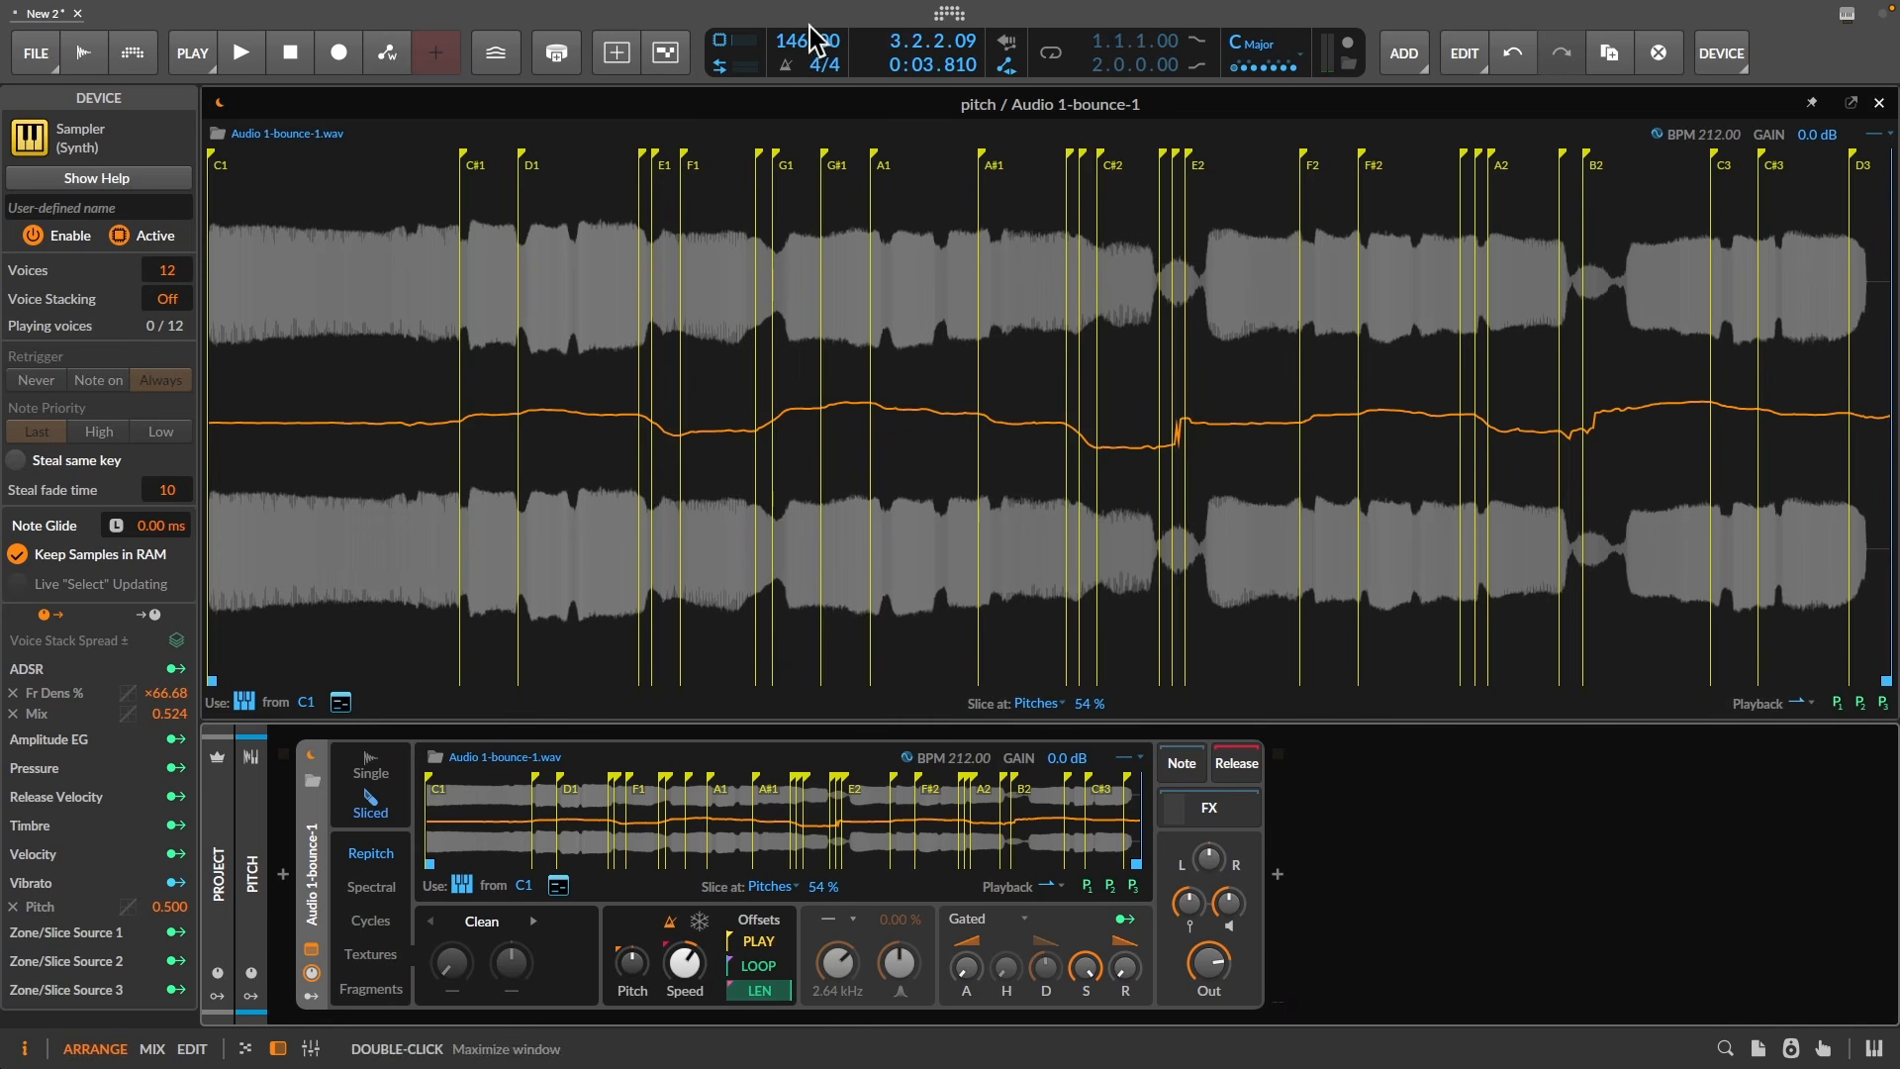
pyautogui.moveTo(789, 43); pyautogui.dragTo(789, 127)
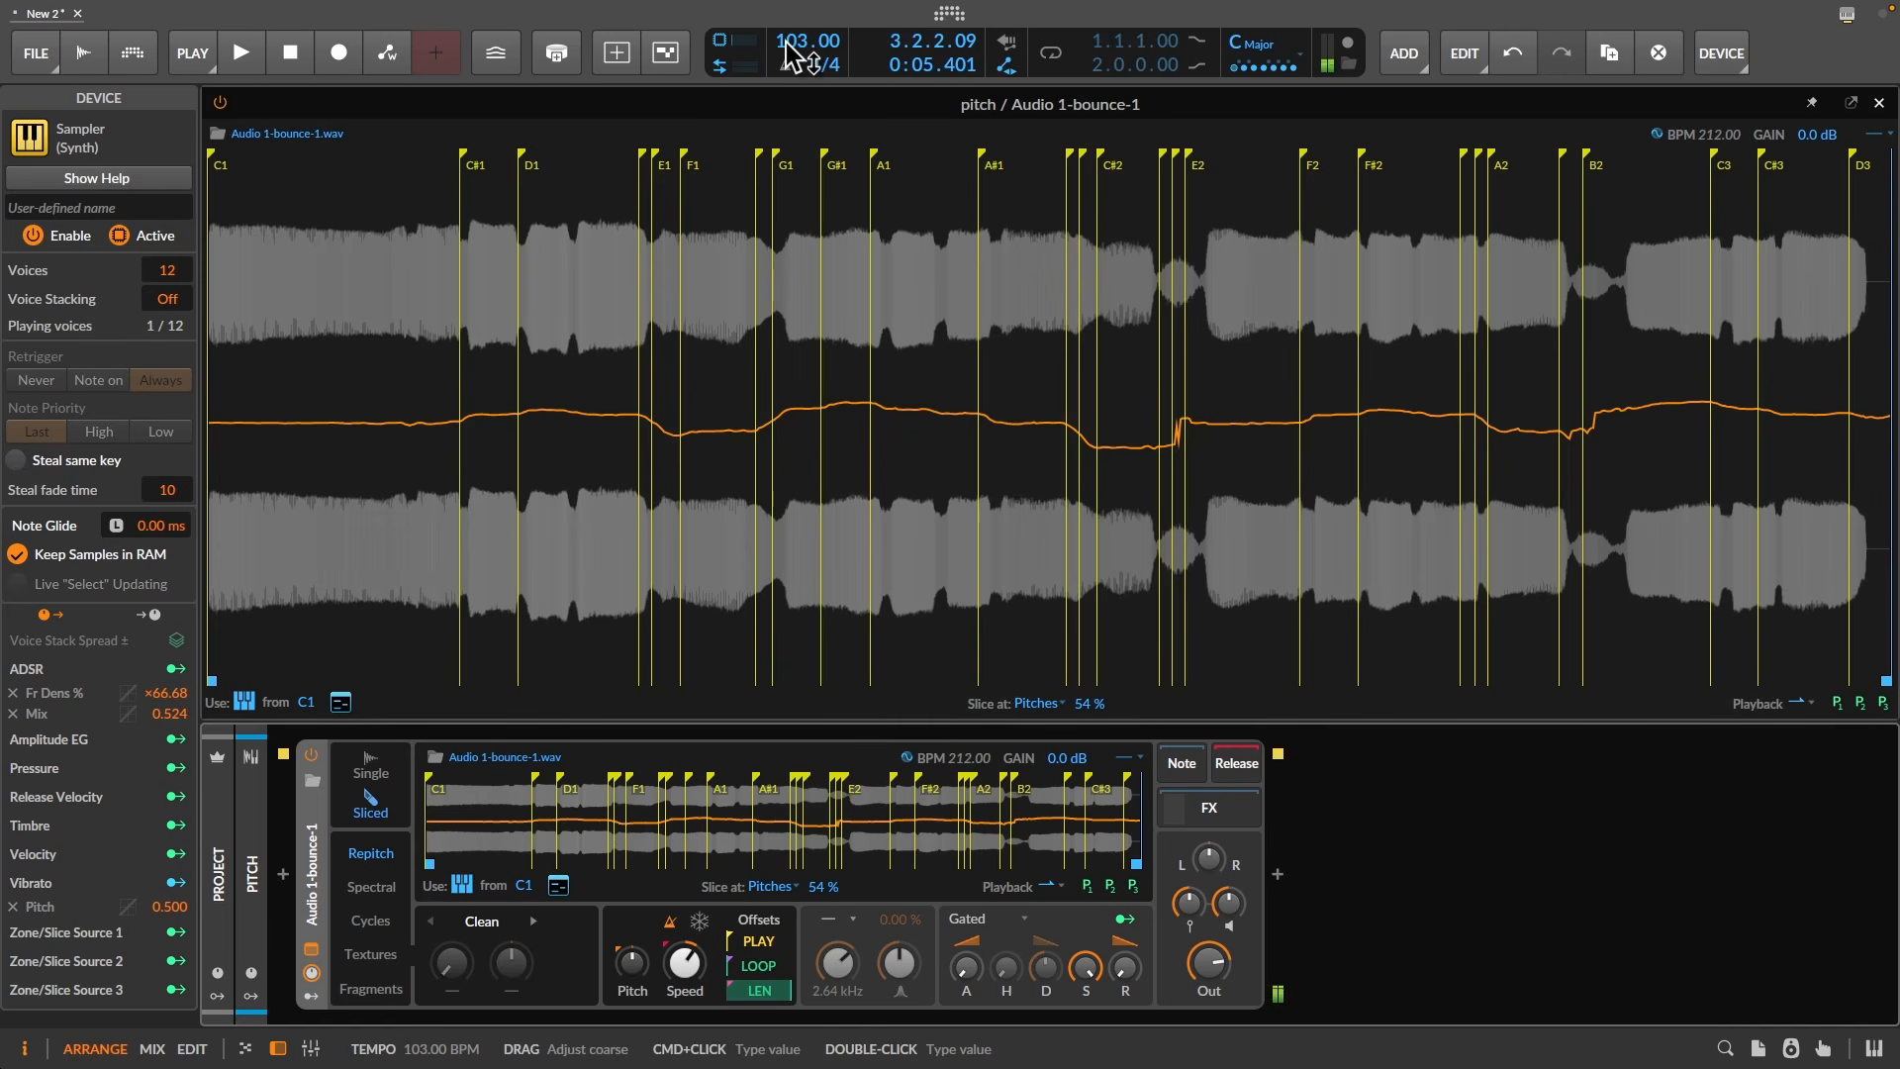
pyautogui.moveTo(788, 44); pyautogui.dragTo(789, 256)
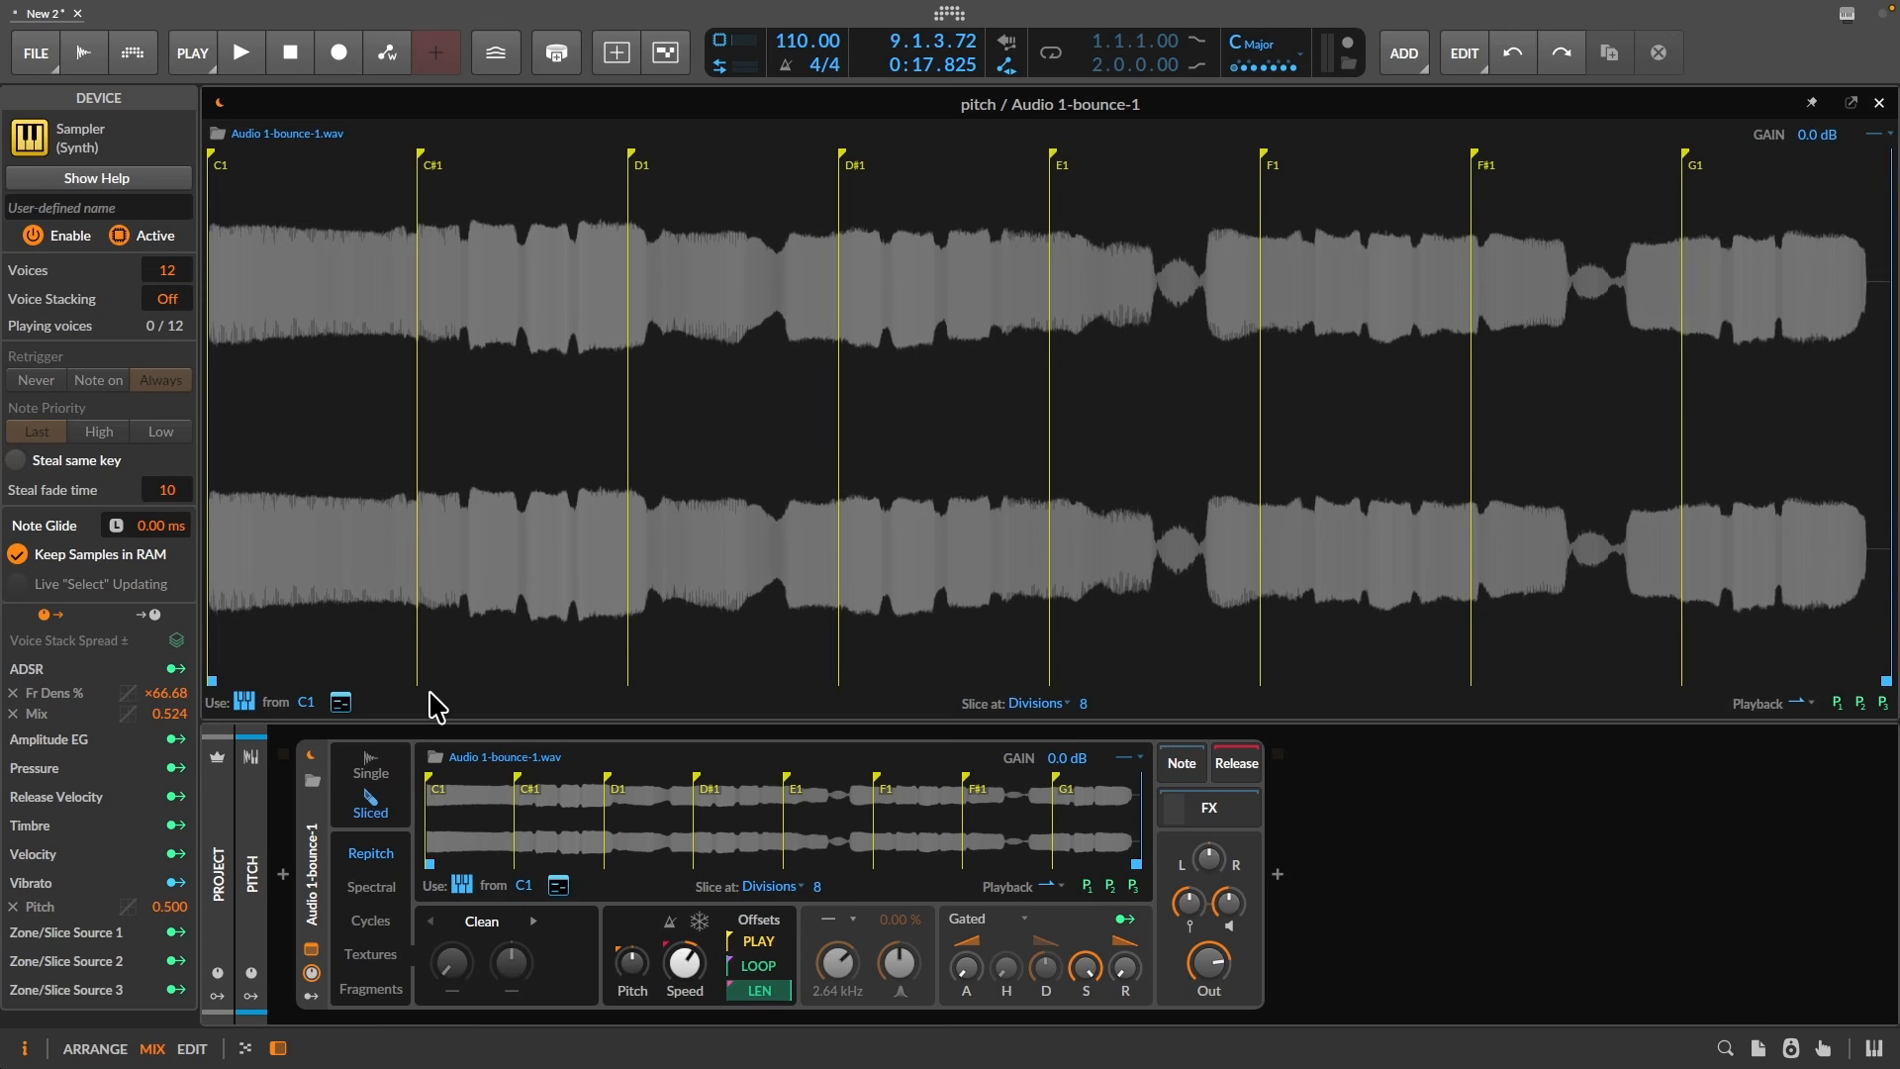
# - Switch the Sampler to Single mode so Audio 1-bounce-1.wav plays whole
pyautogui.click(380, 794)
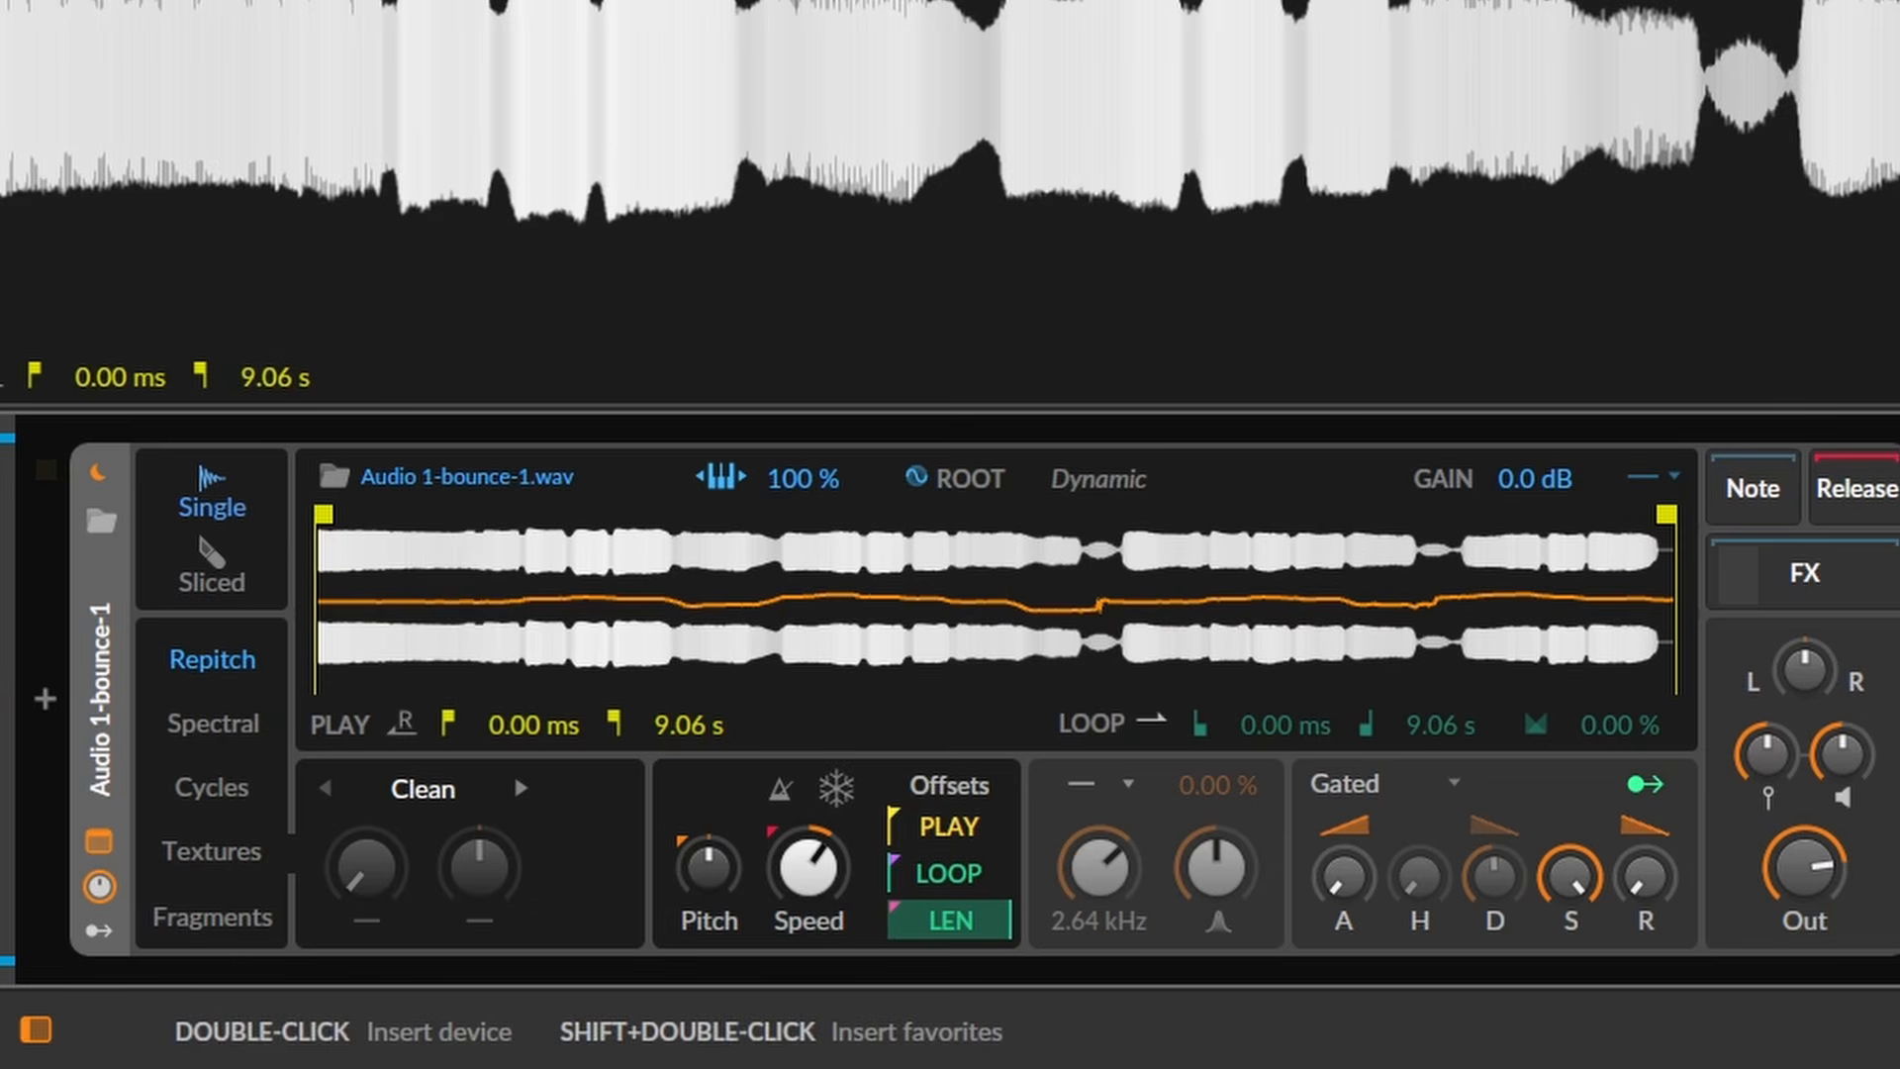
# - Play the sample, disable automatic root key detection and raise the root key to C#3
pyautogui.press('space')
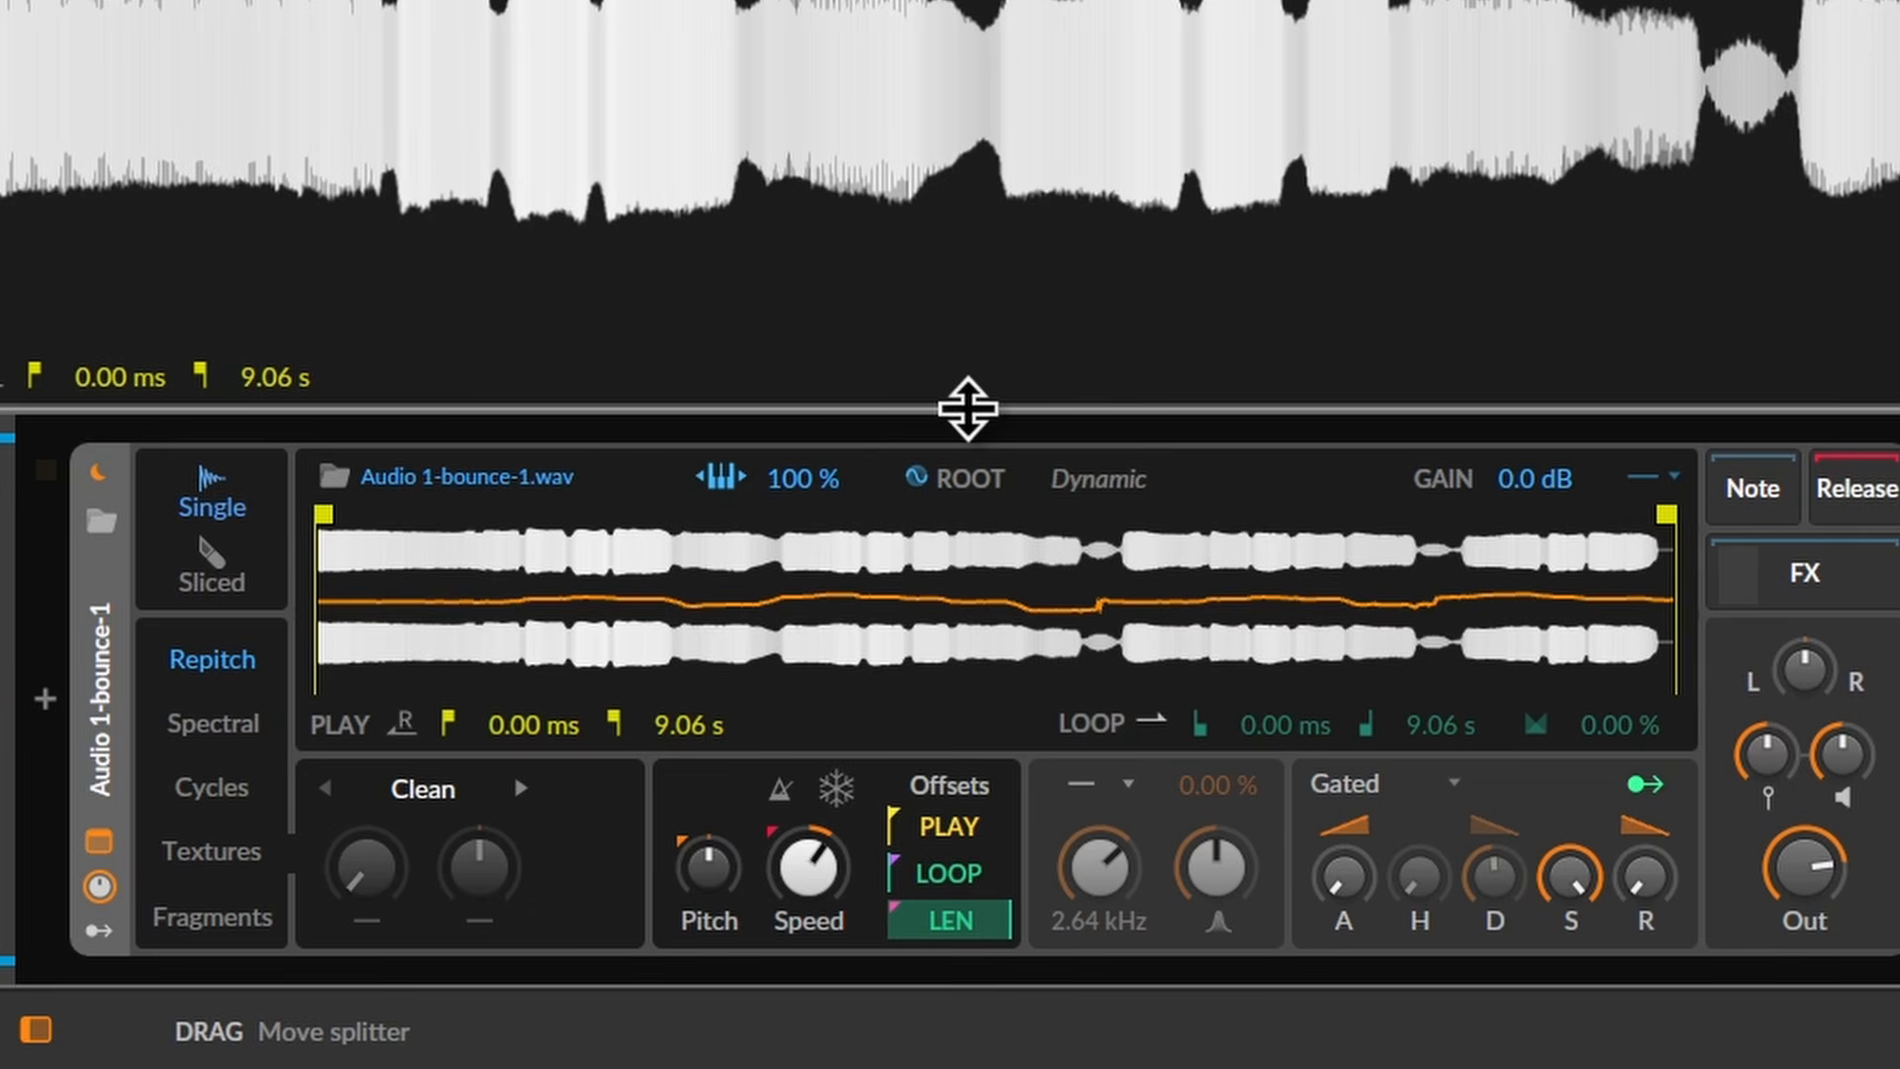
pyautogui.click(914, 477)
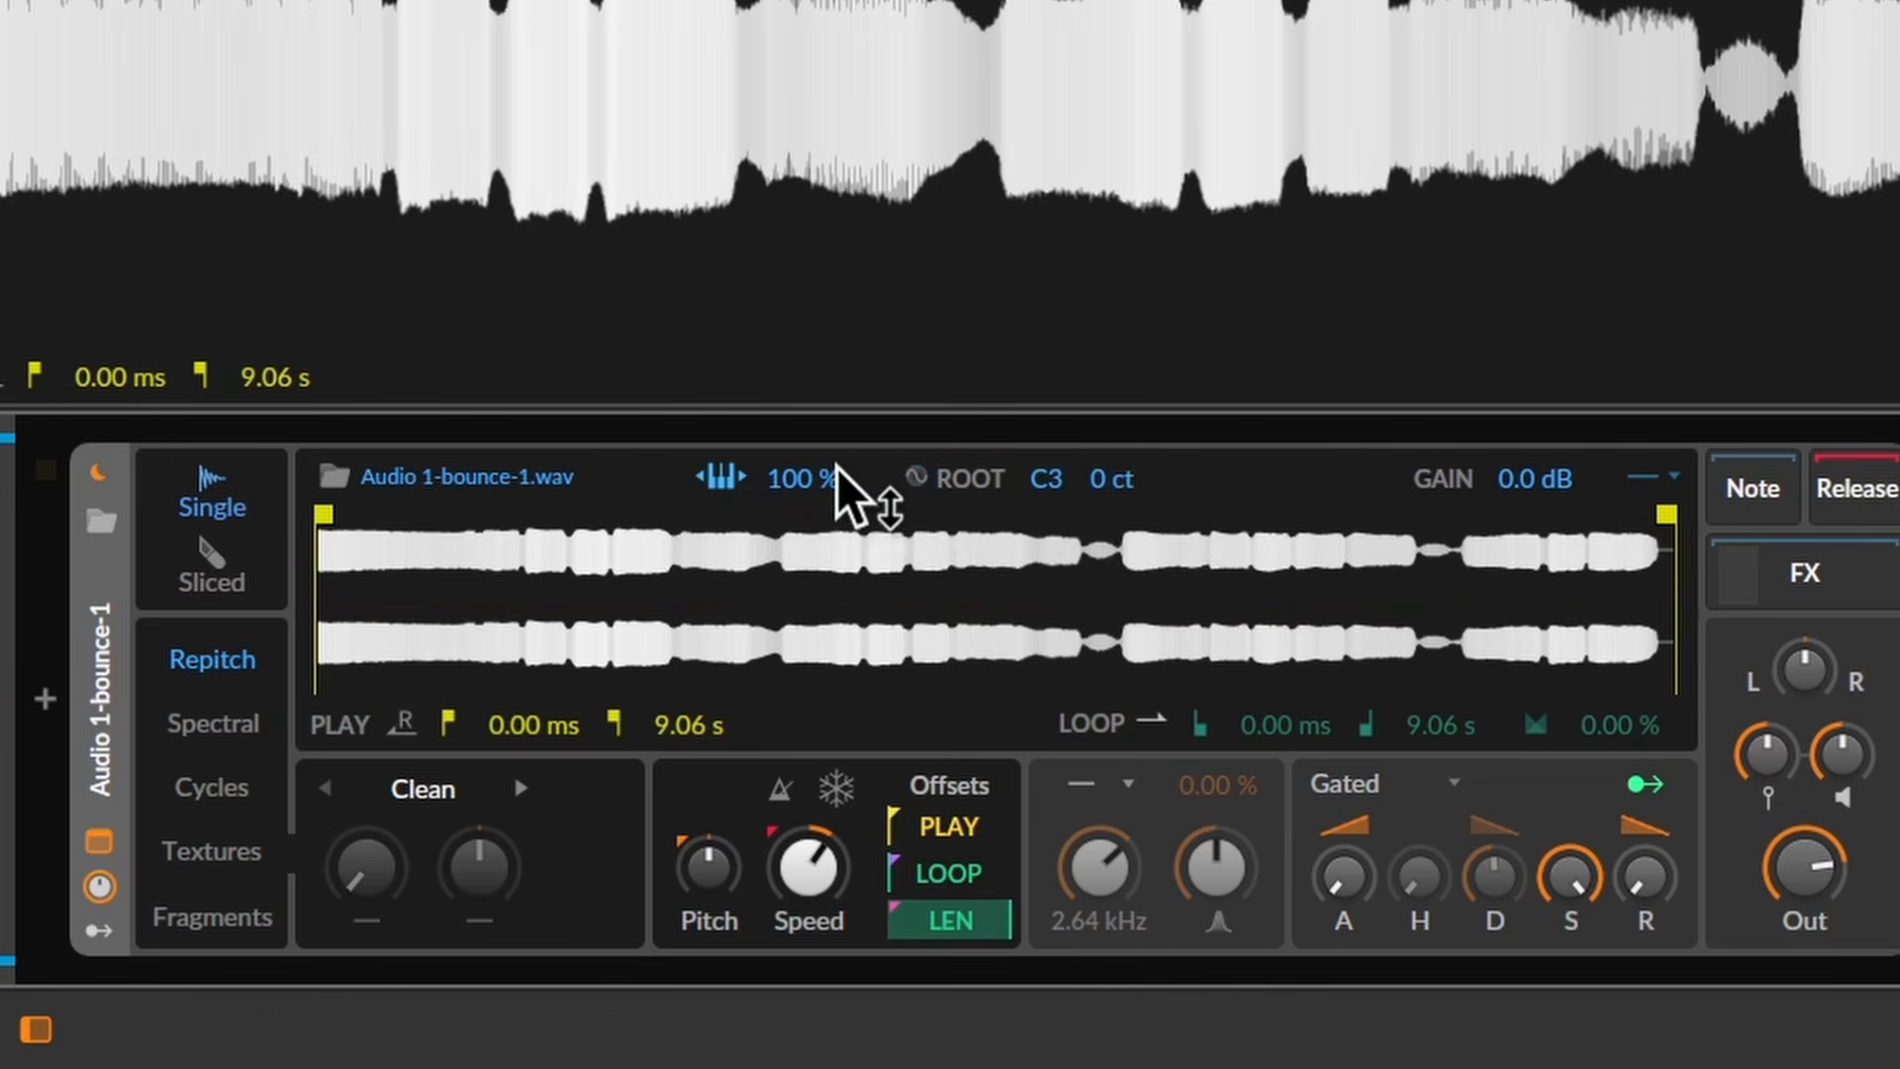
pyautogui.moveTo(1044, 479); pyautogui.dragTo(1118, 494)
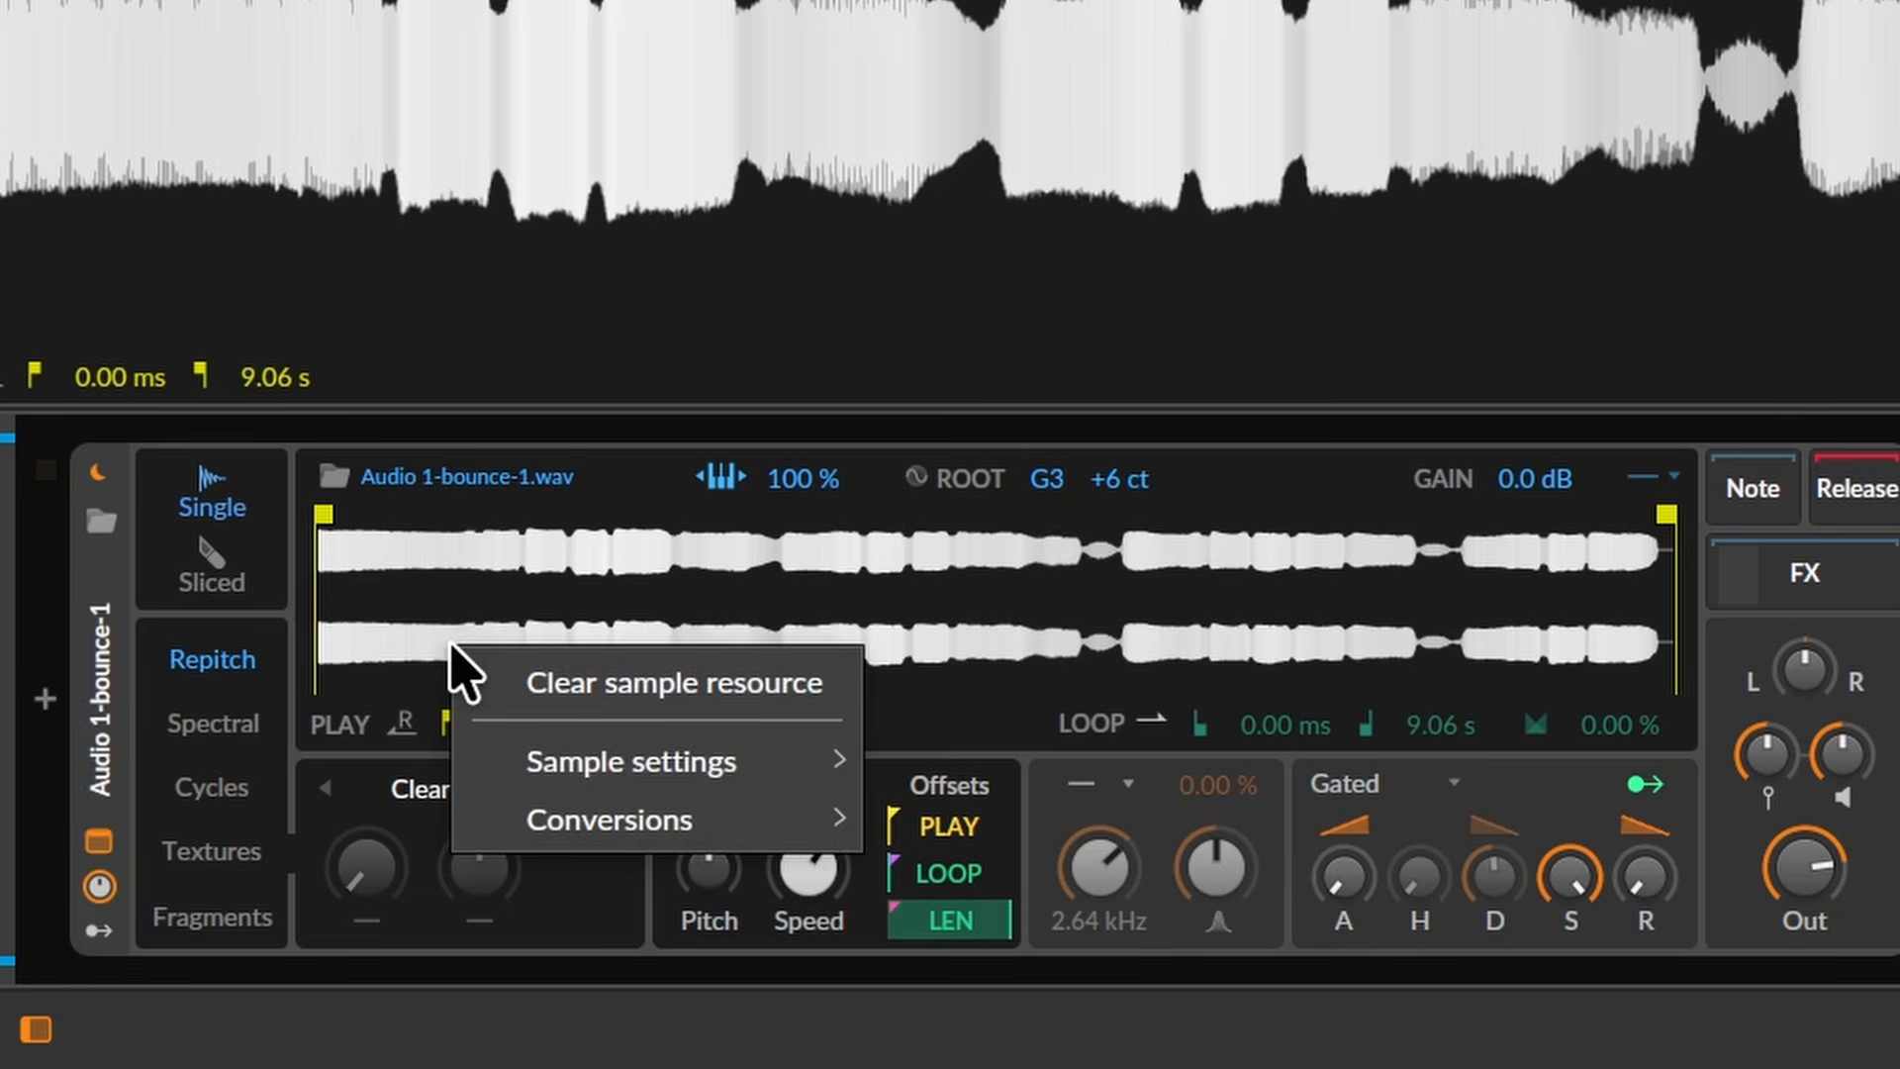
# - Set the root key from the sample's pitch, using Set Root Key to Average Pitch
pyautogui.moveTo(671, 774)
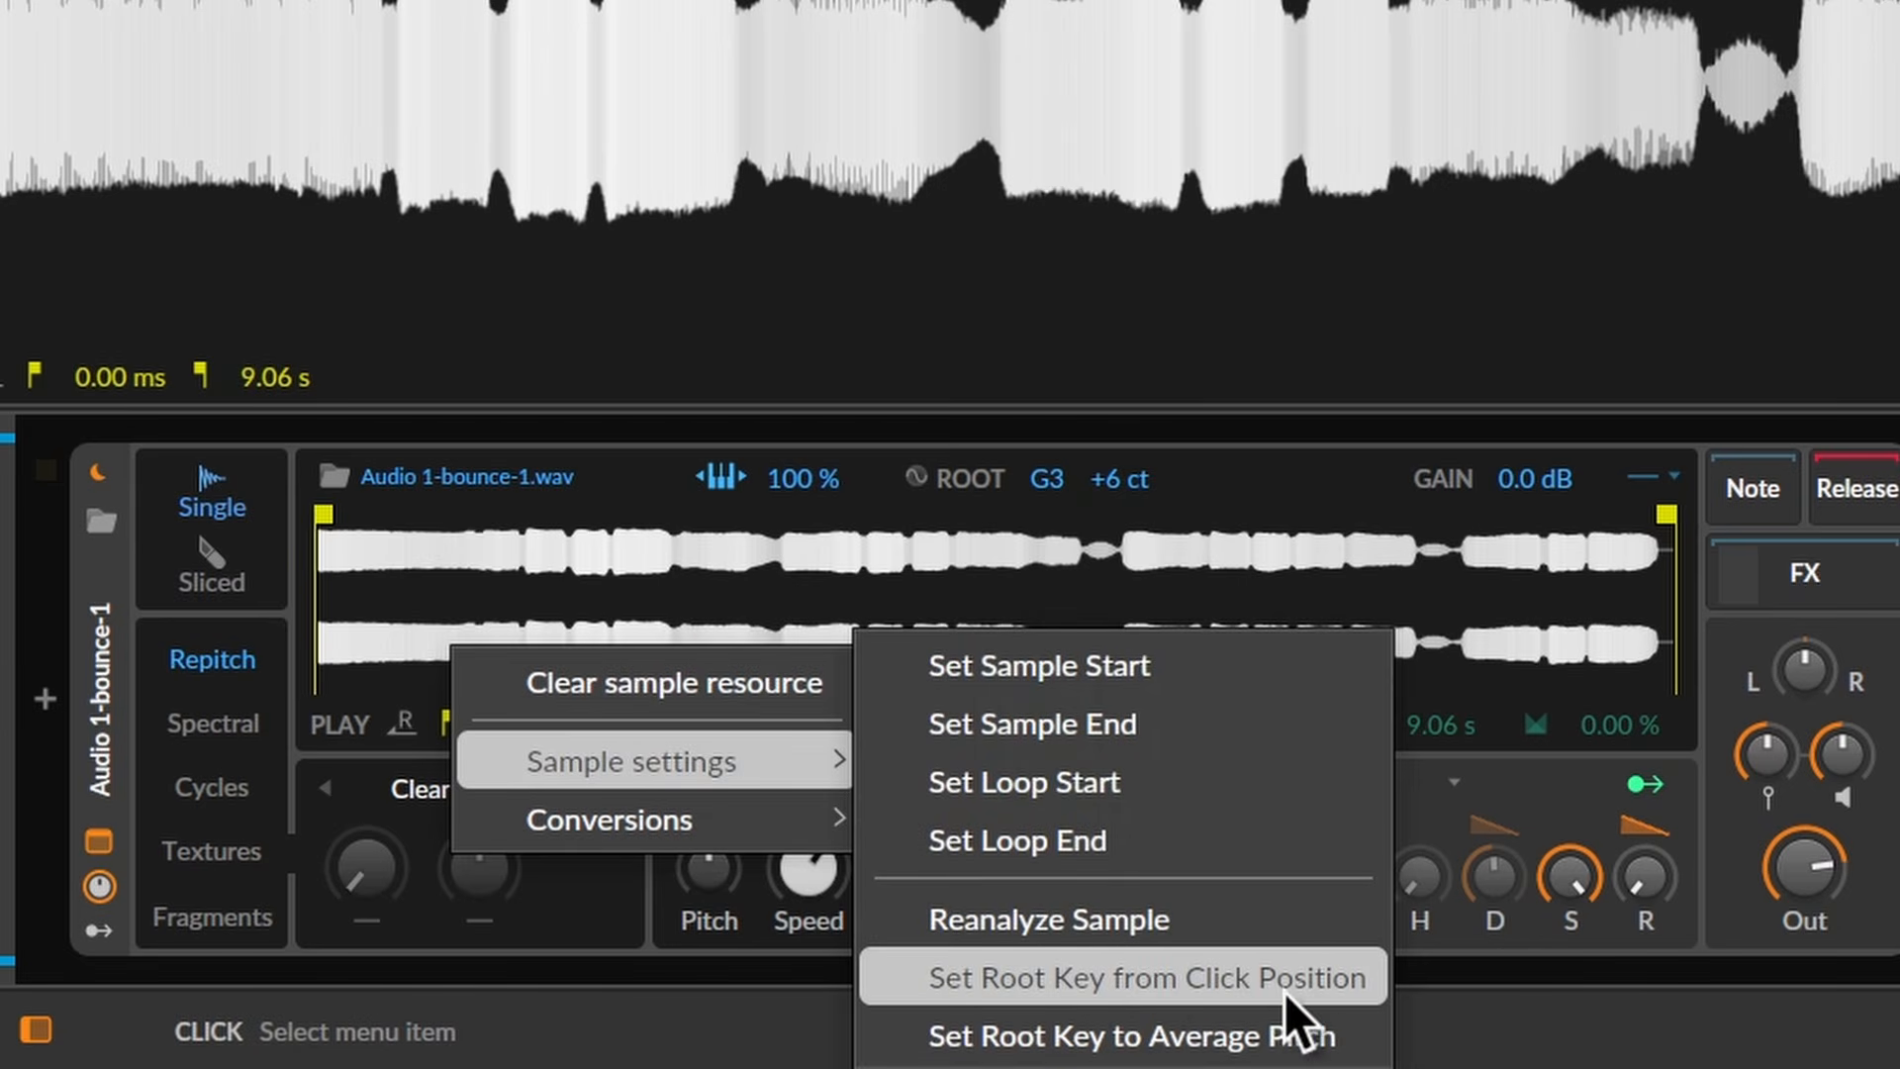
pyautogui.click(1253, 981)
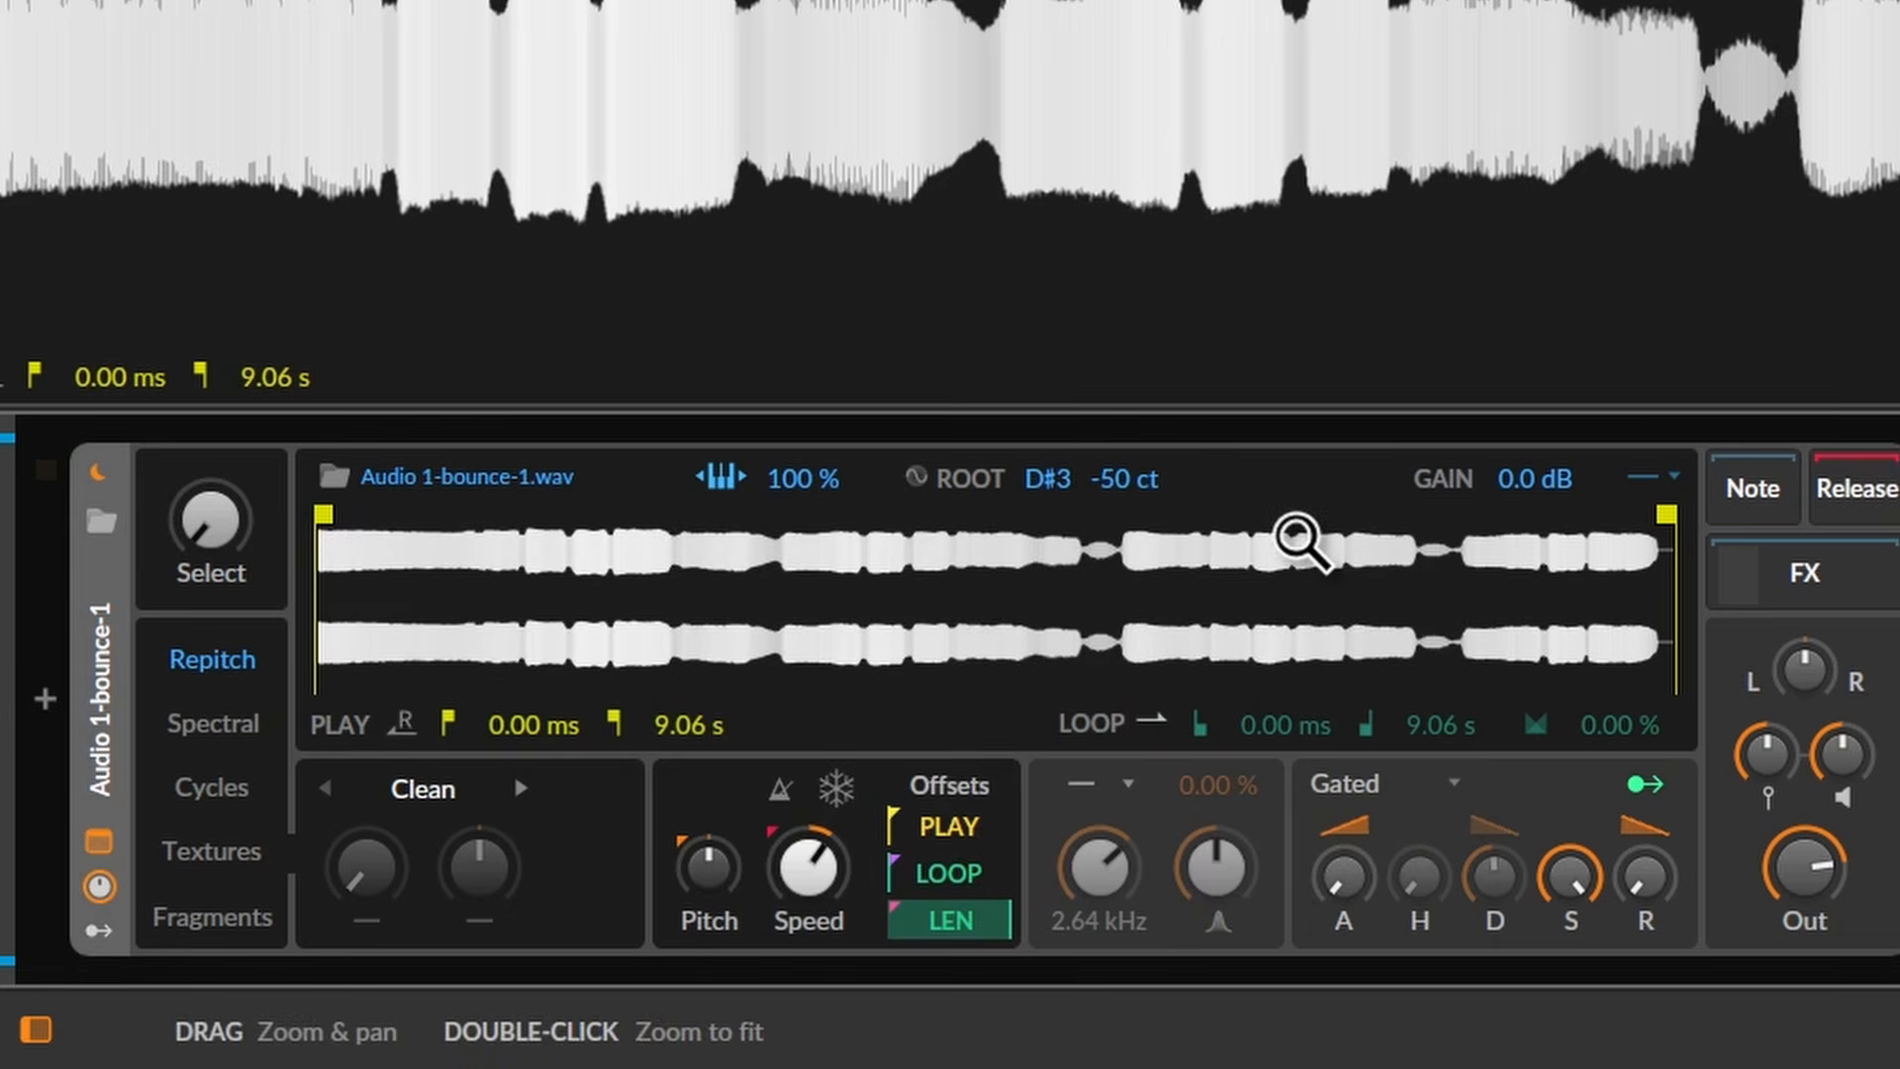
pyautogui.rightClick(342, 540)
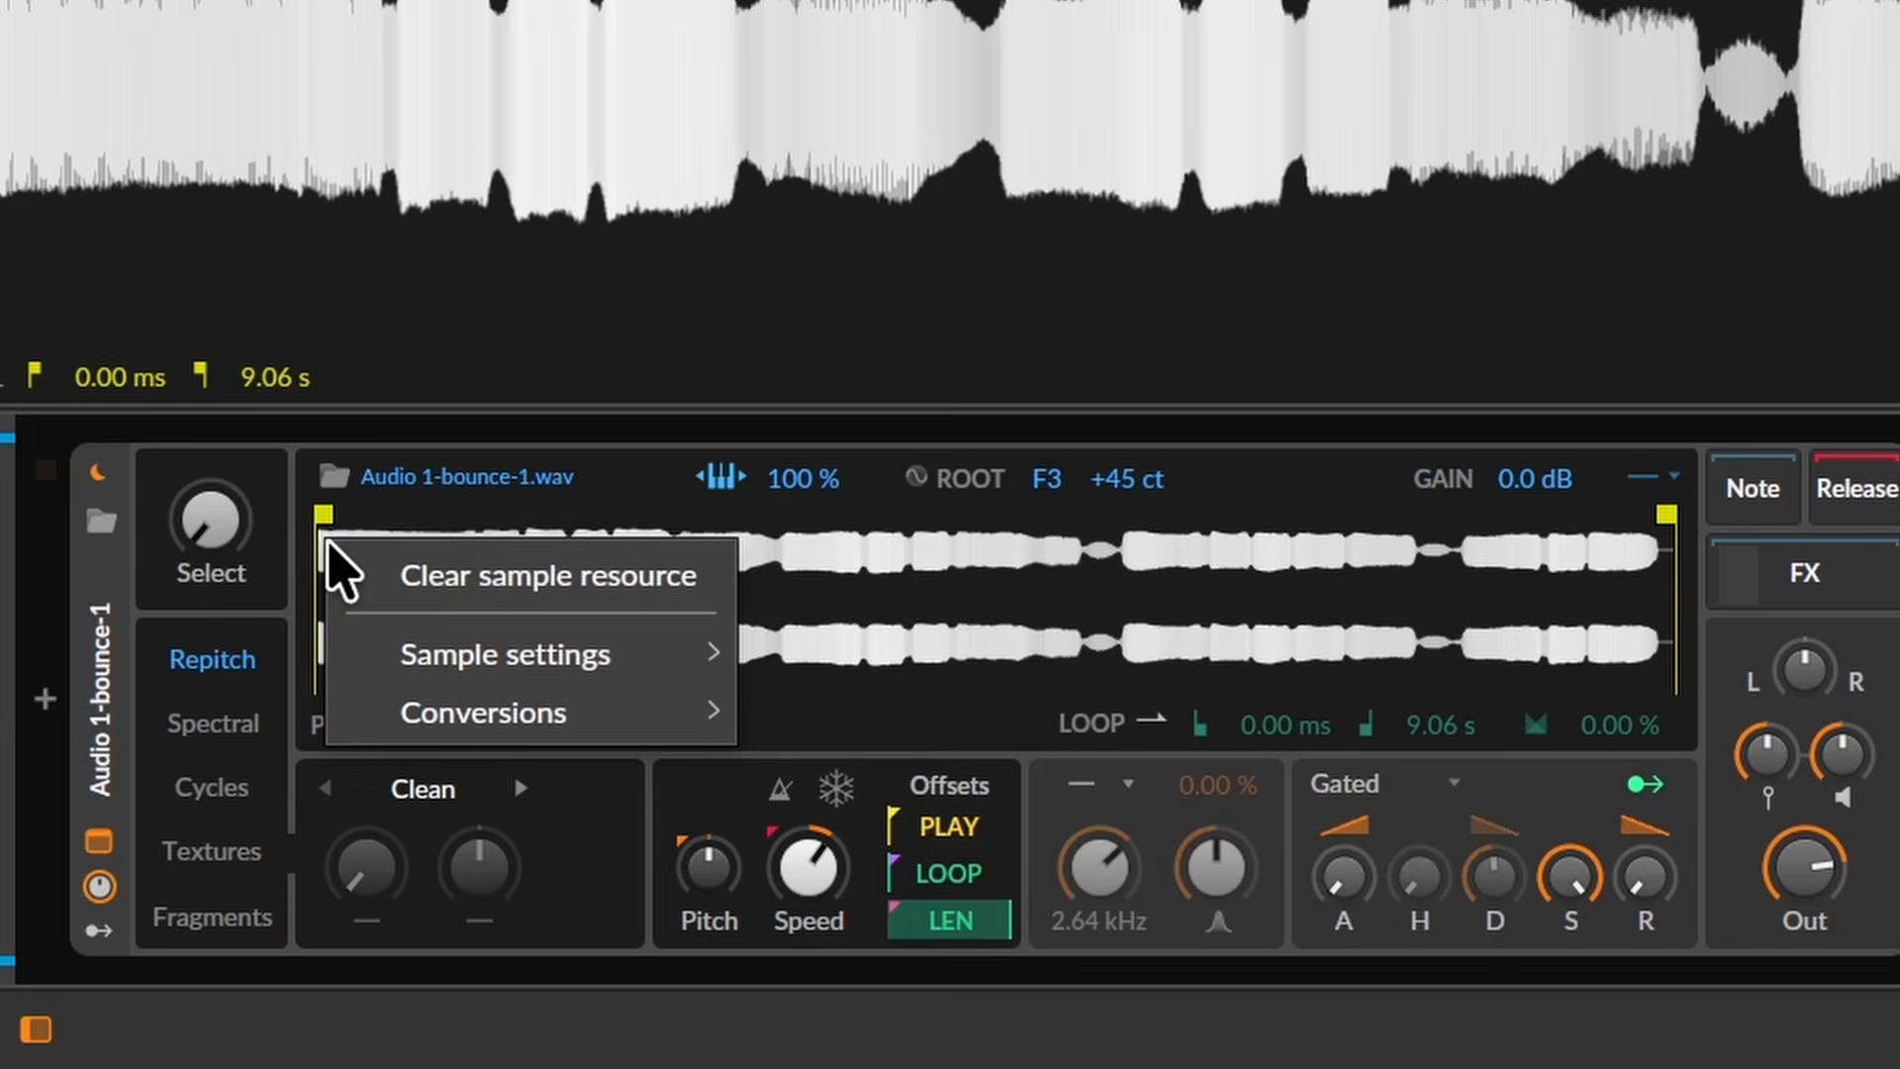
pyautogui.moveTo(539, 662)
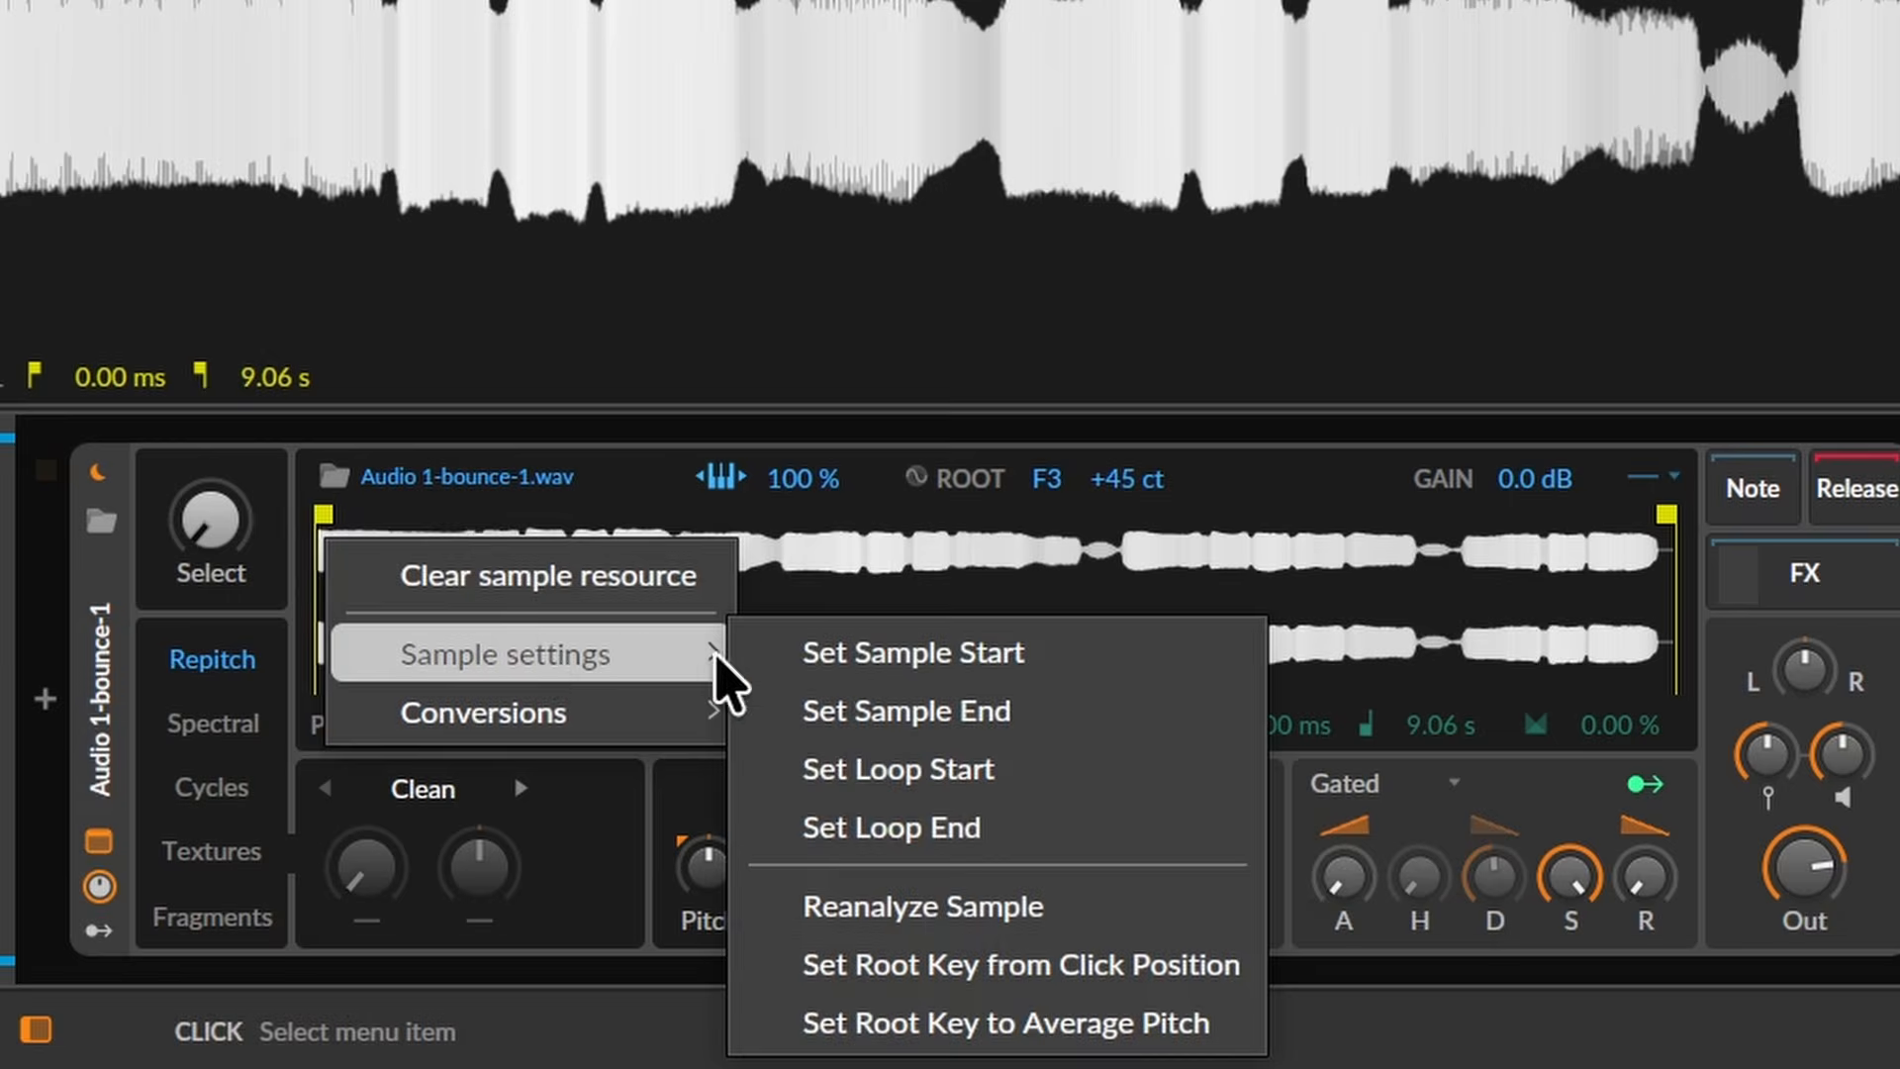
pyautogui.click(1009, 1025)
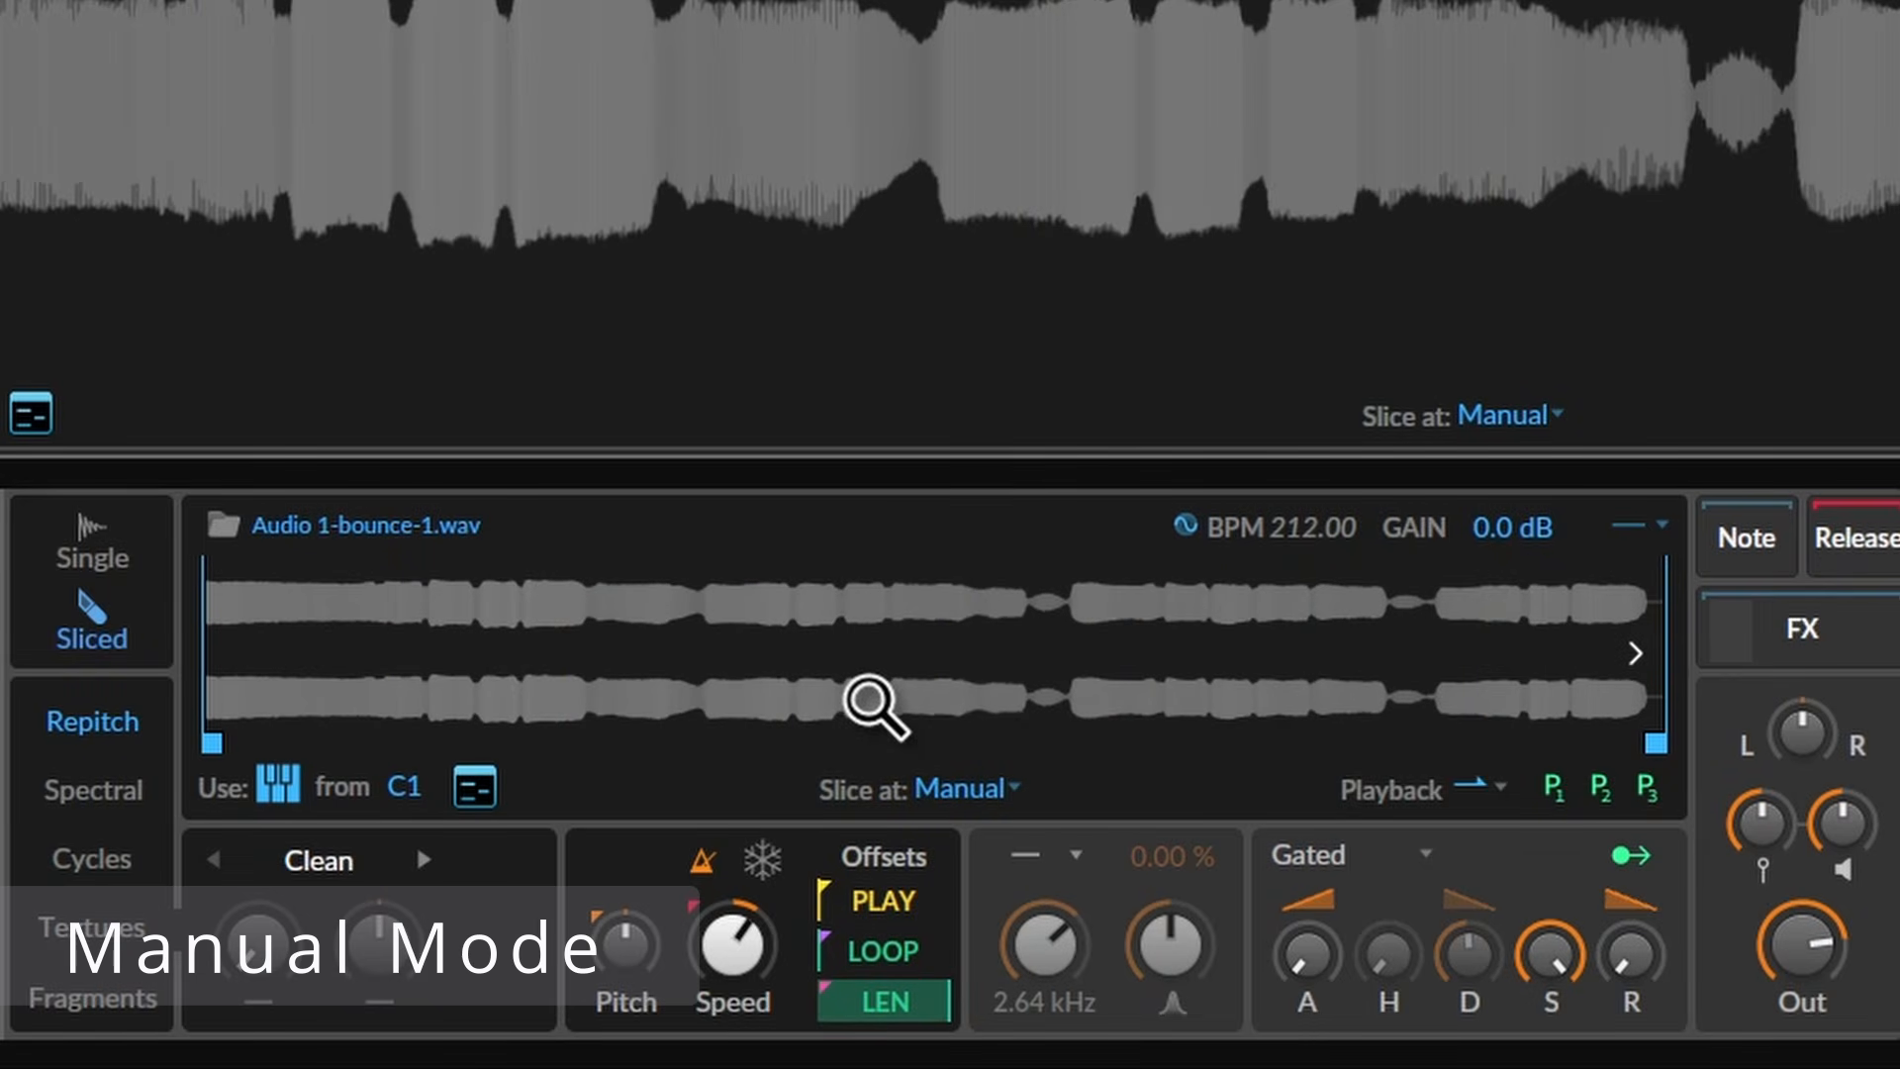
# - Place three manual slice markers, then re-slice the sample into 8 equal Divisions
pyautogui.doubleClick(710, 643)
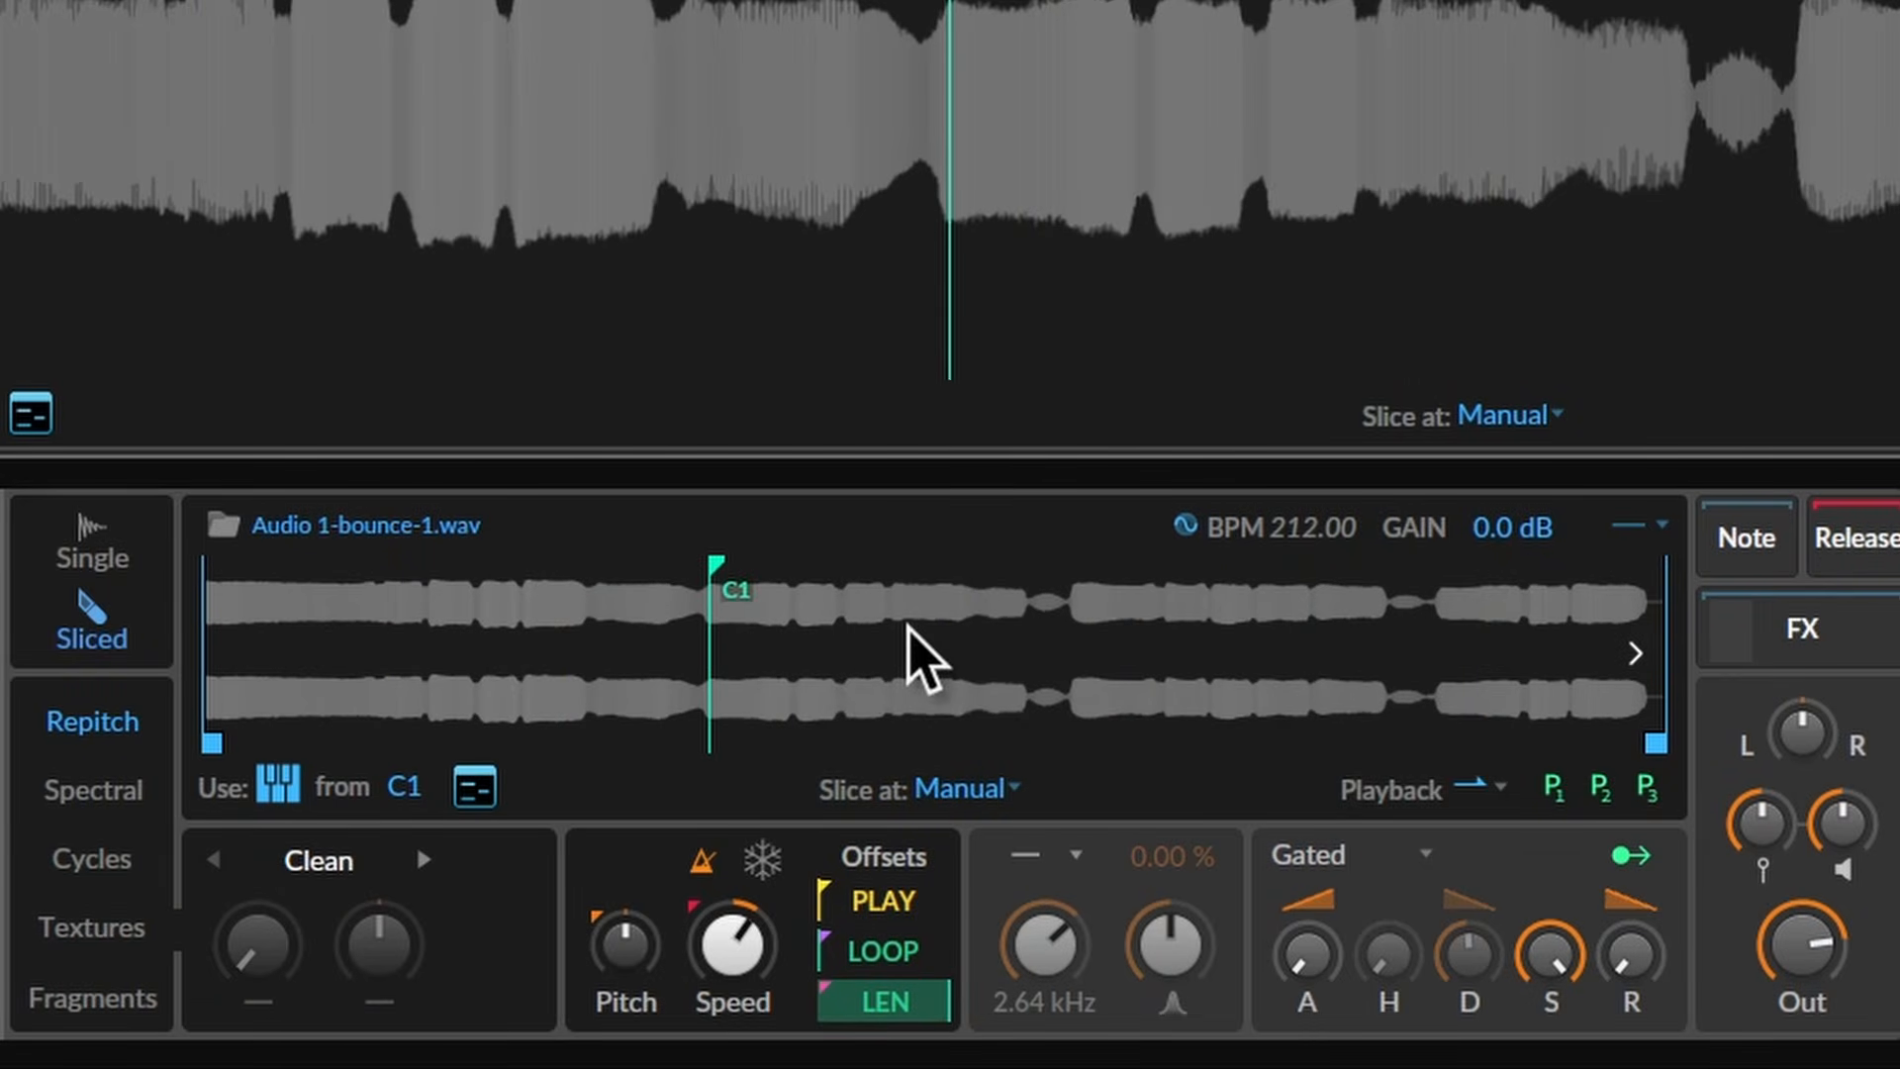
pyautogui.doubleClick(909, 628)
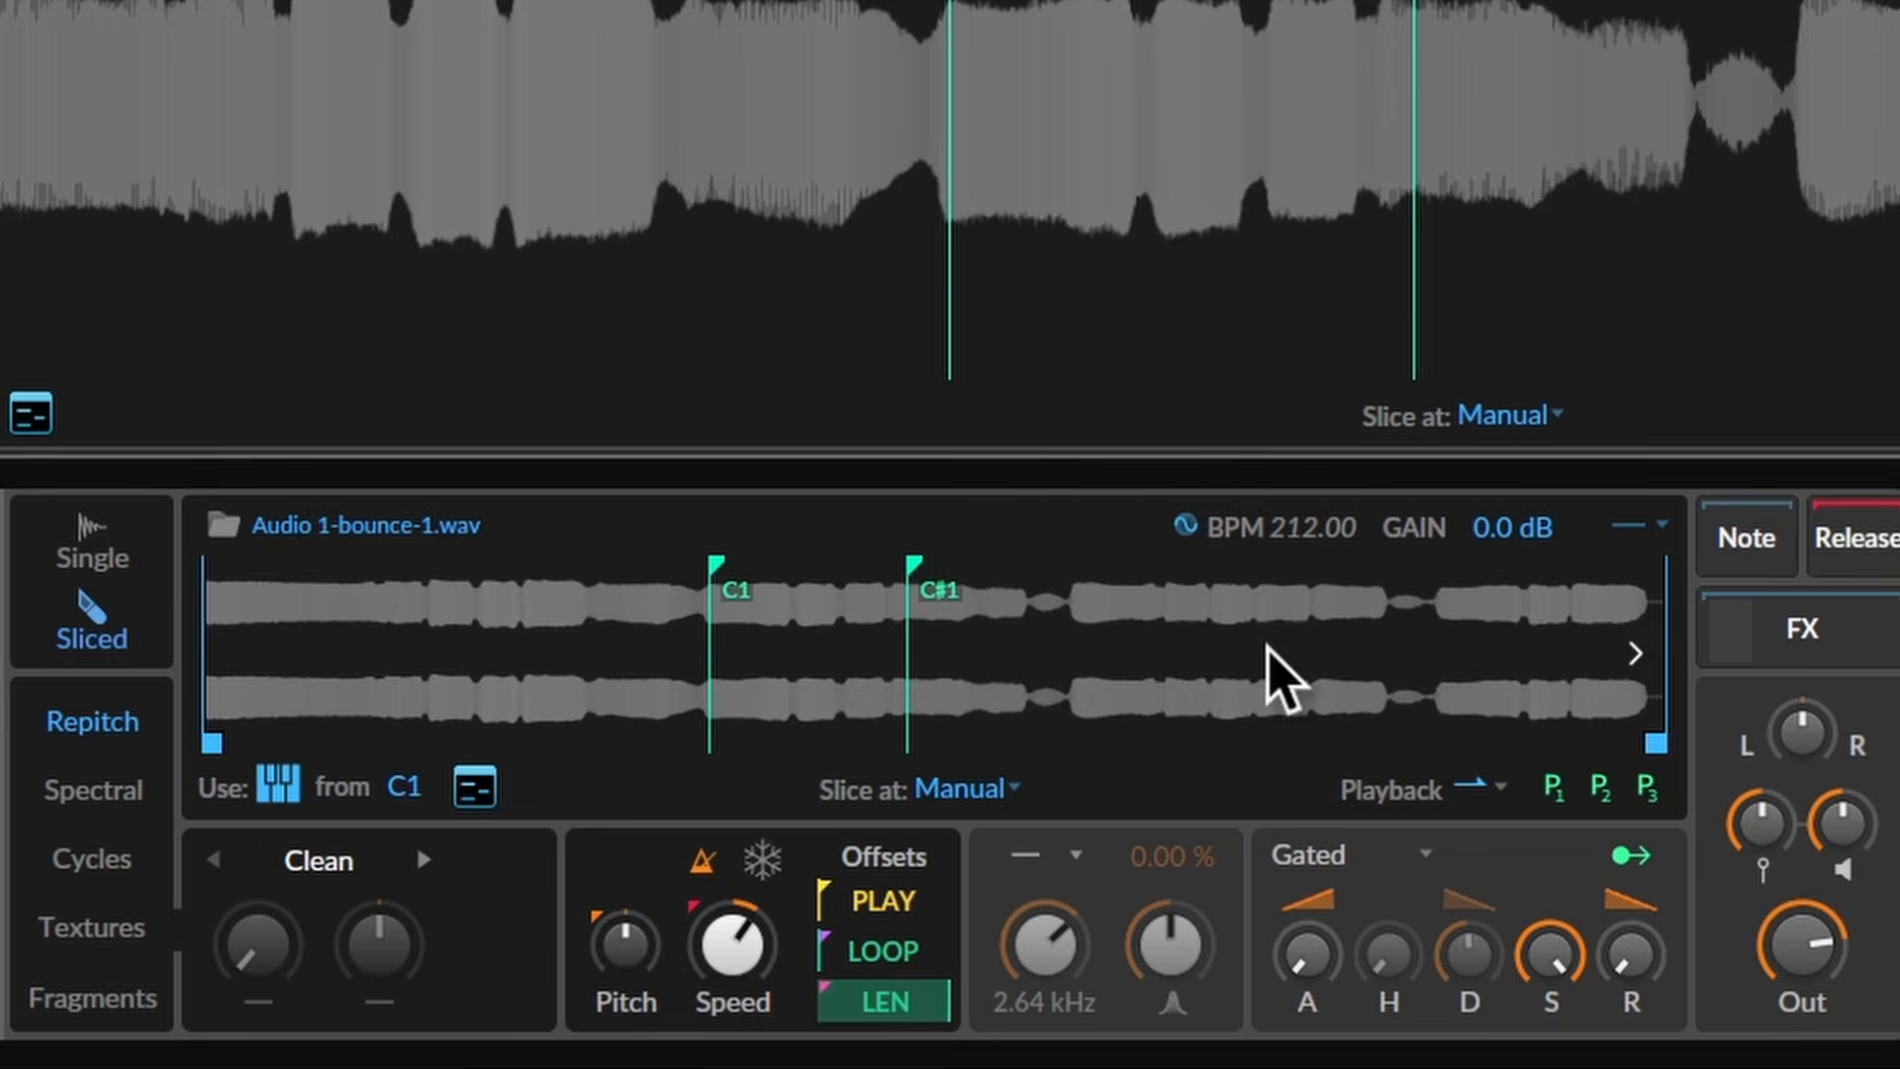
pyautogui.doubleClick(1268, 646)
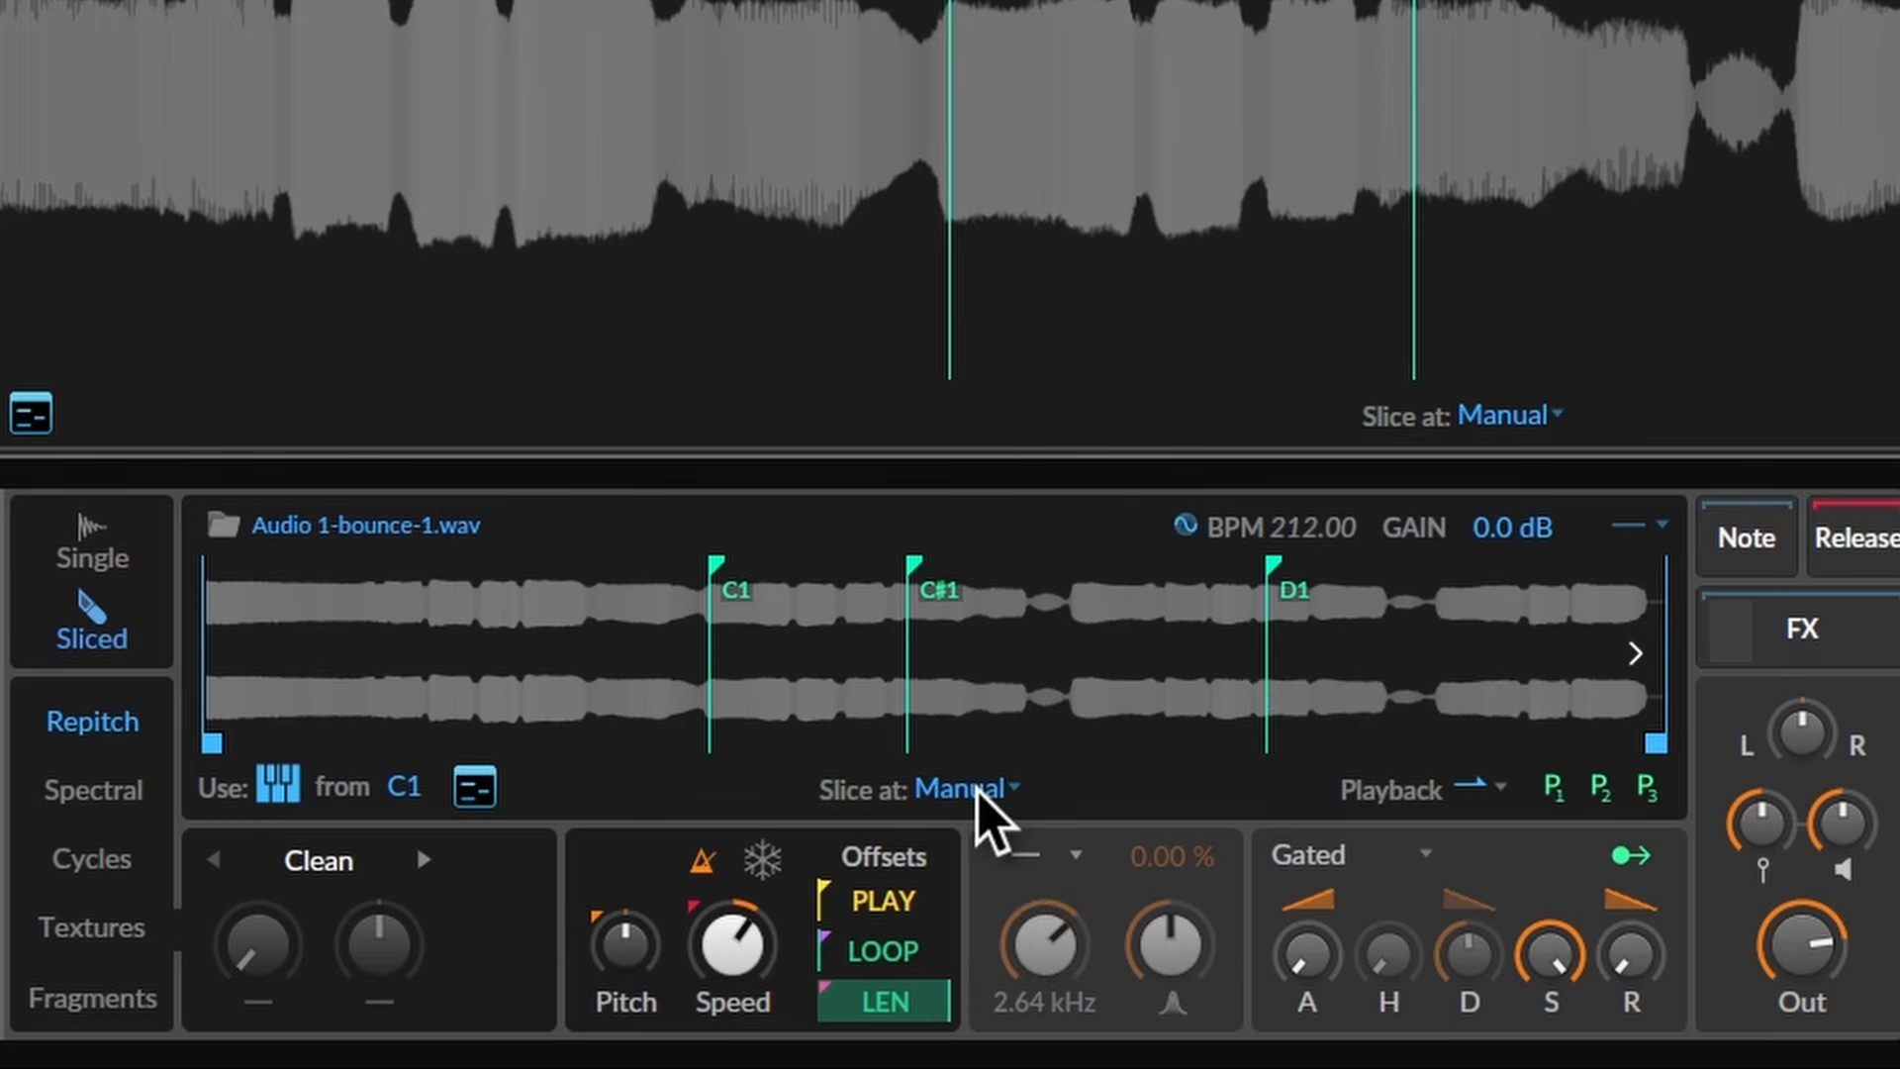
pyautogui.click(976, 787)
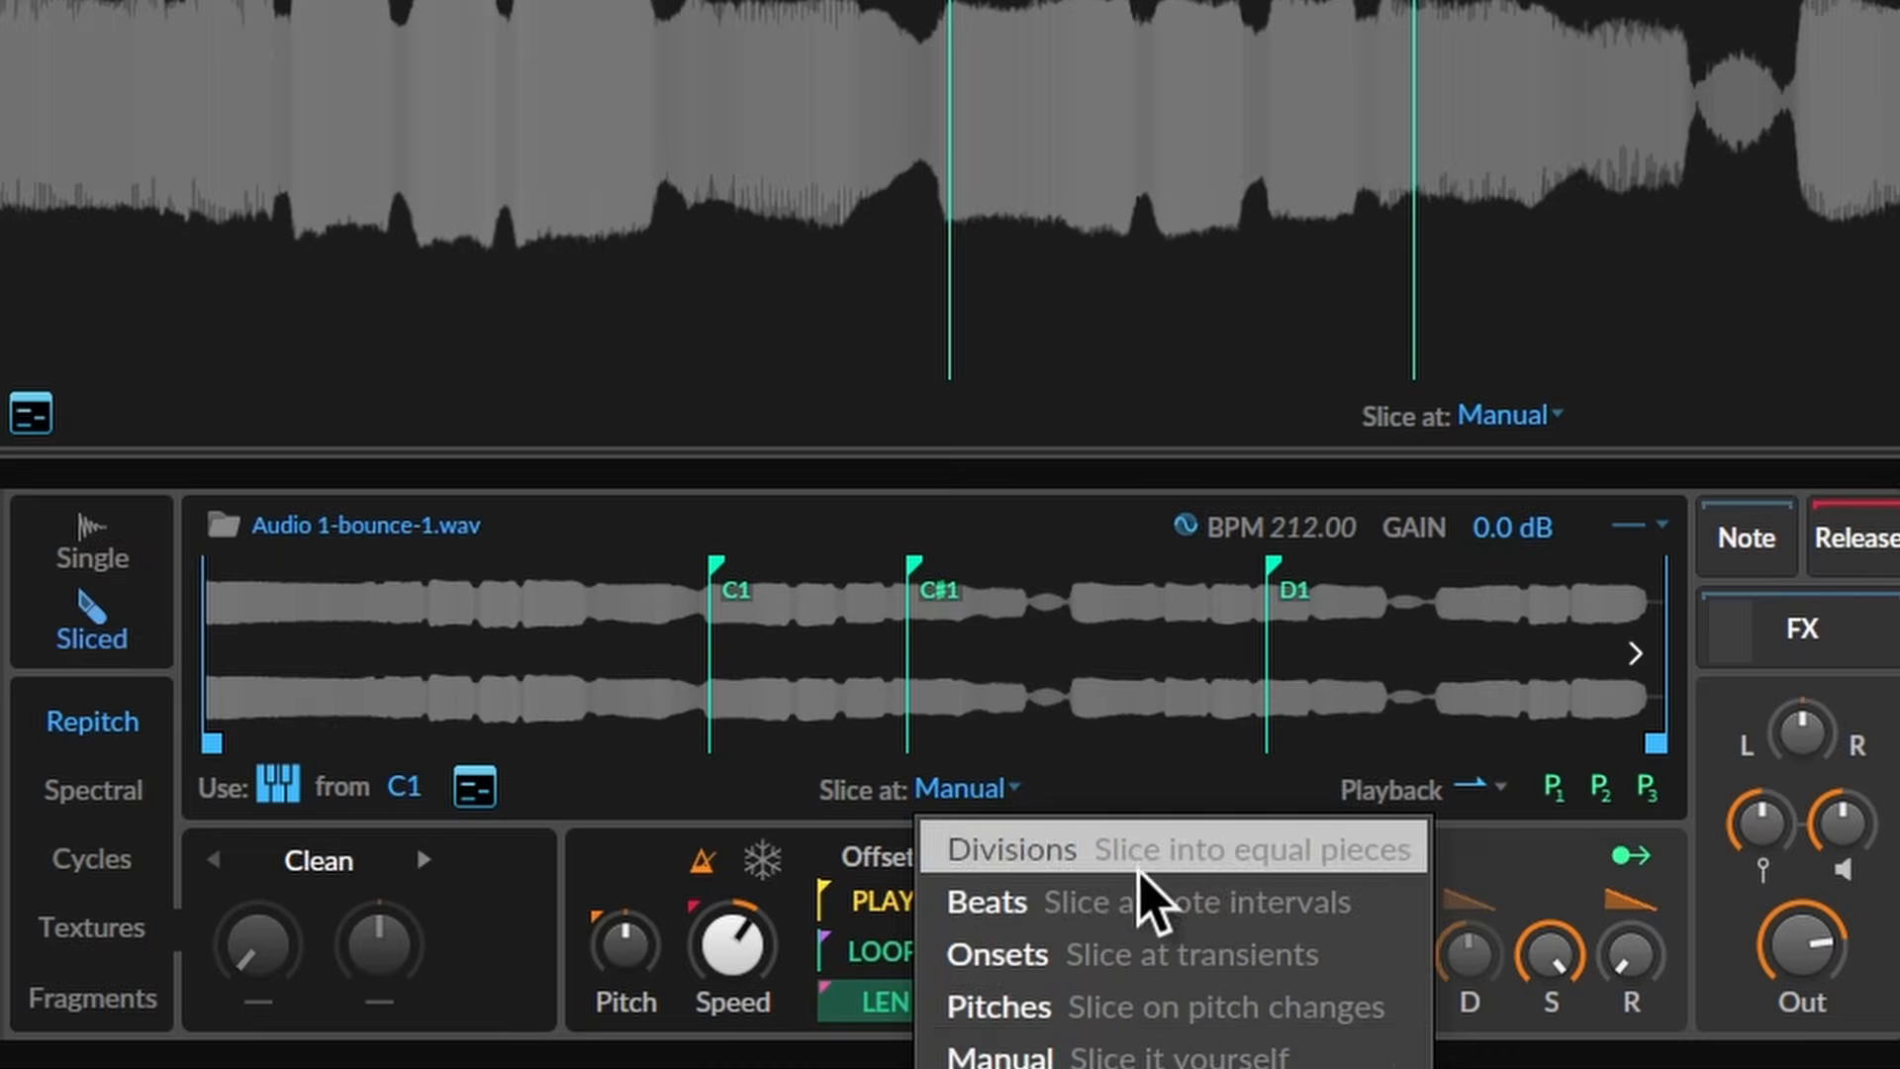
pyautogui.click(1141, 859)
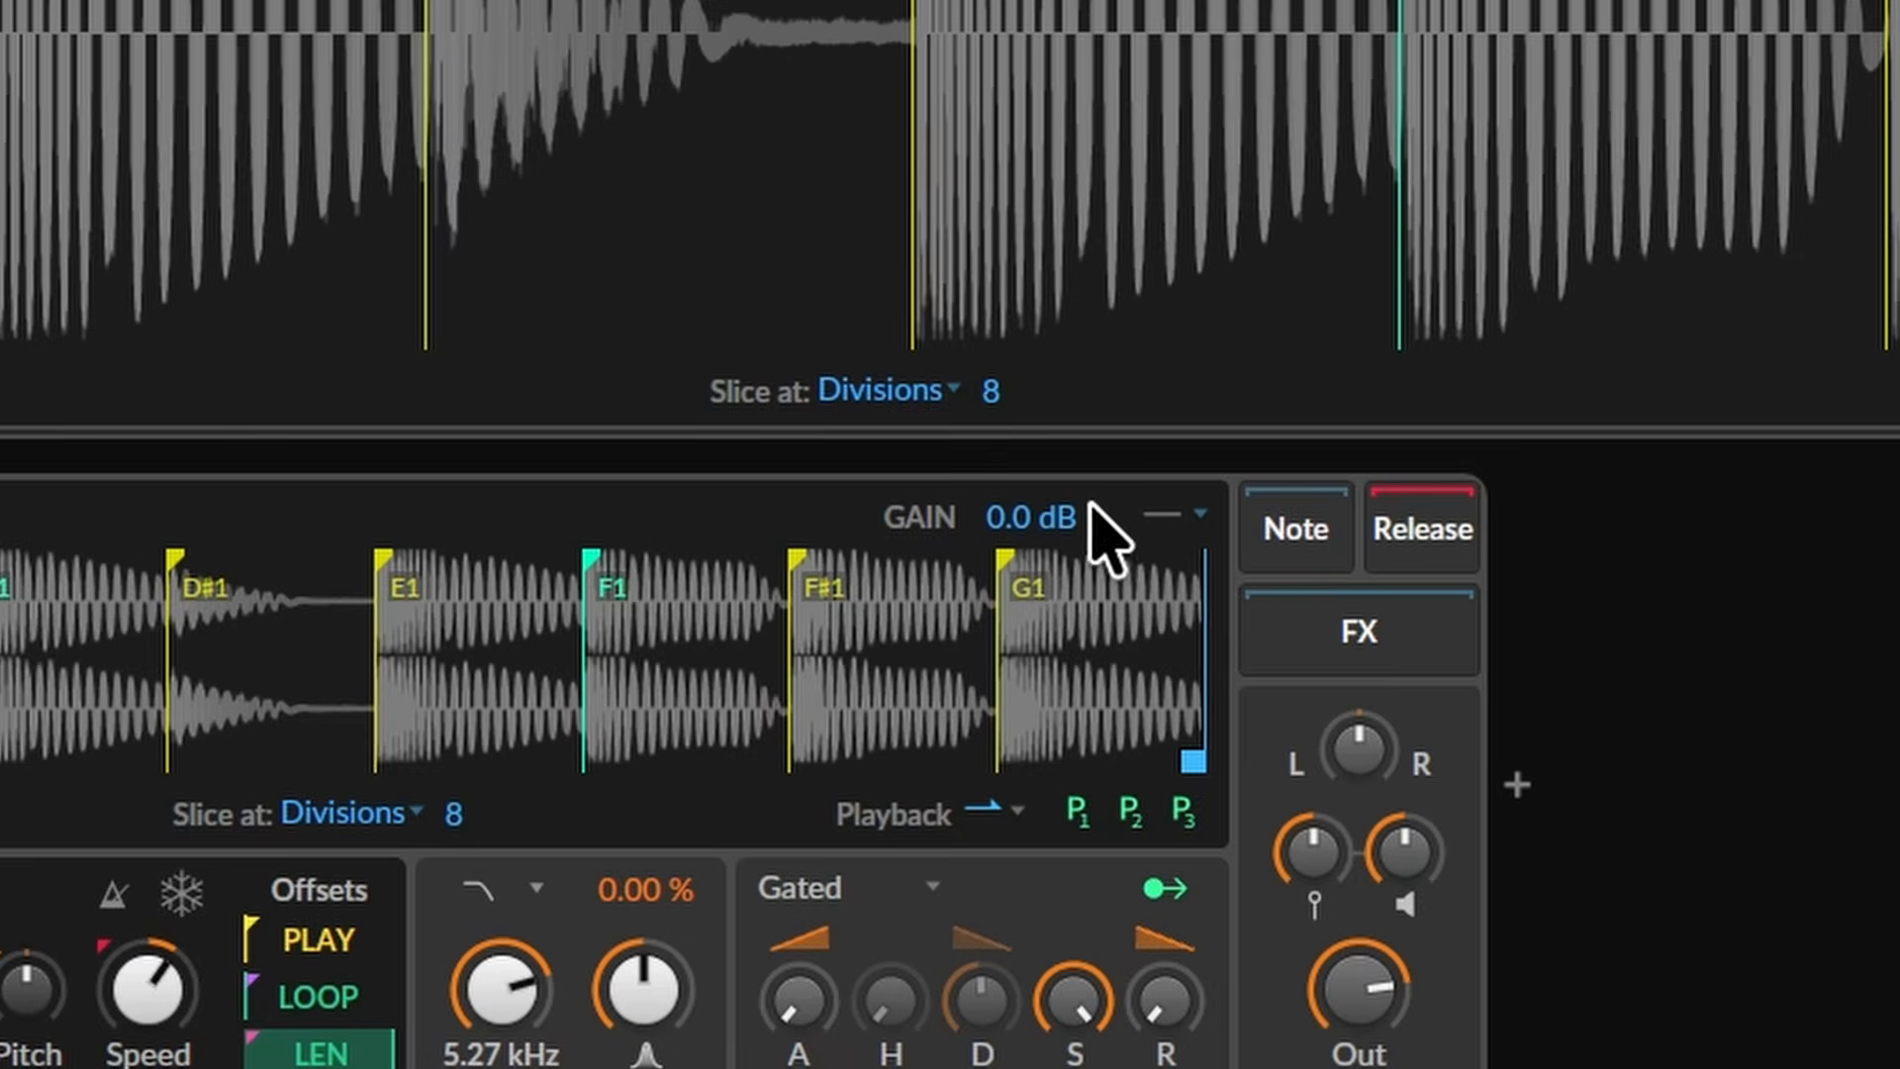
# - Snap slices to zero crossings and move the F#1 slice boundary slightly earlier
pyautogui.click(1176, 517)
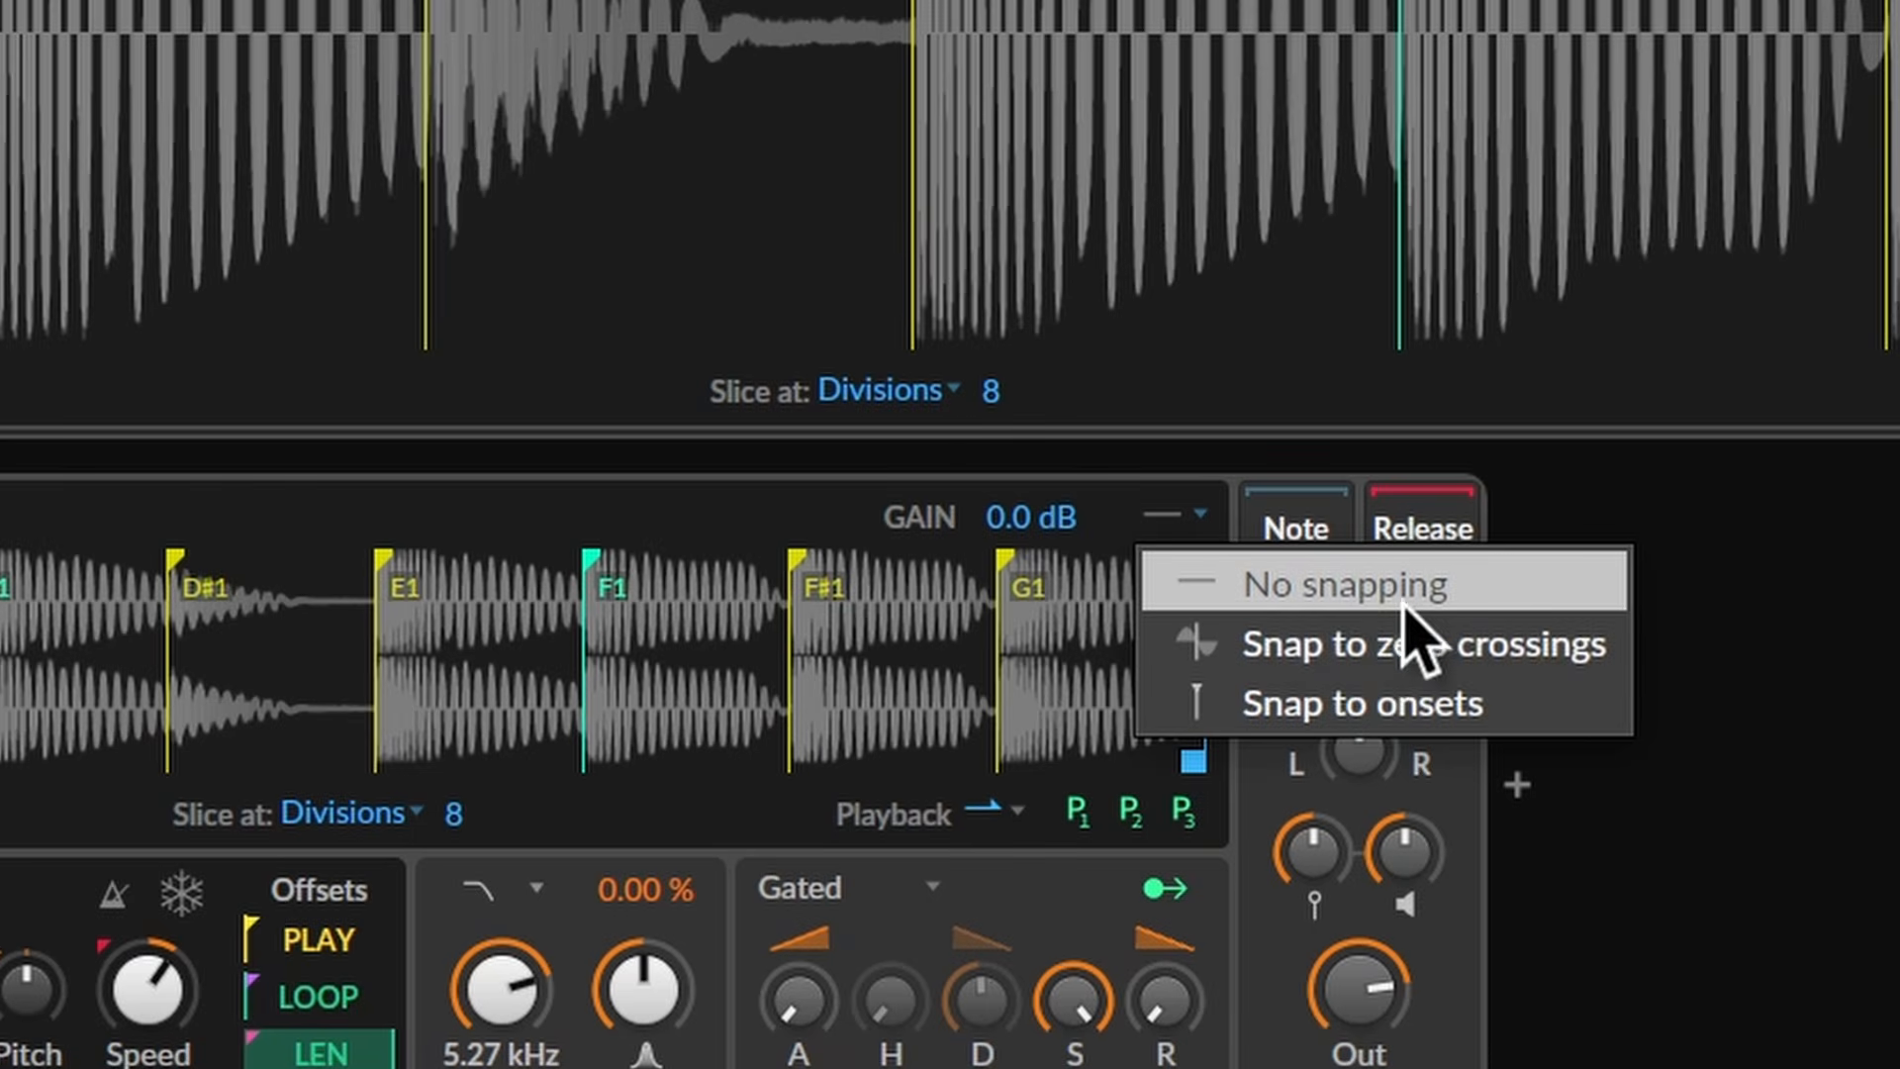
pyautogui.click(1549, 643)
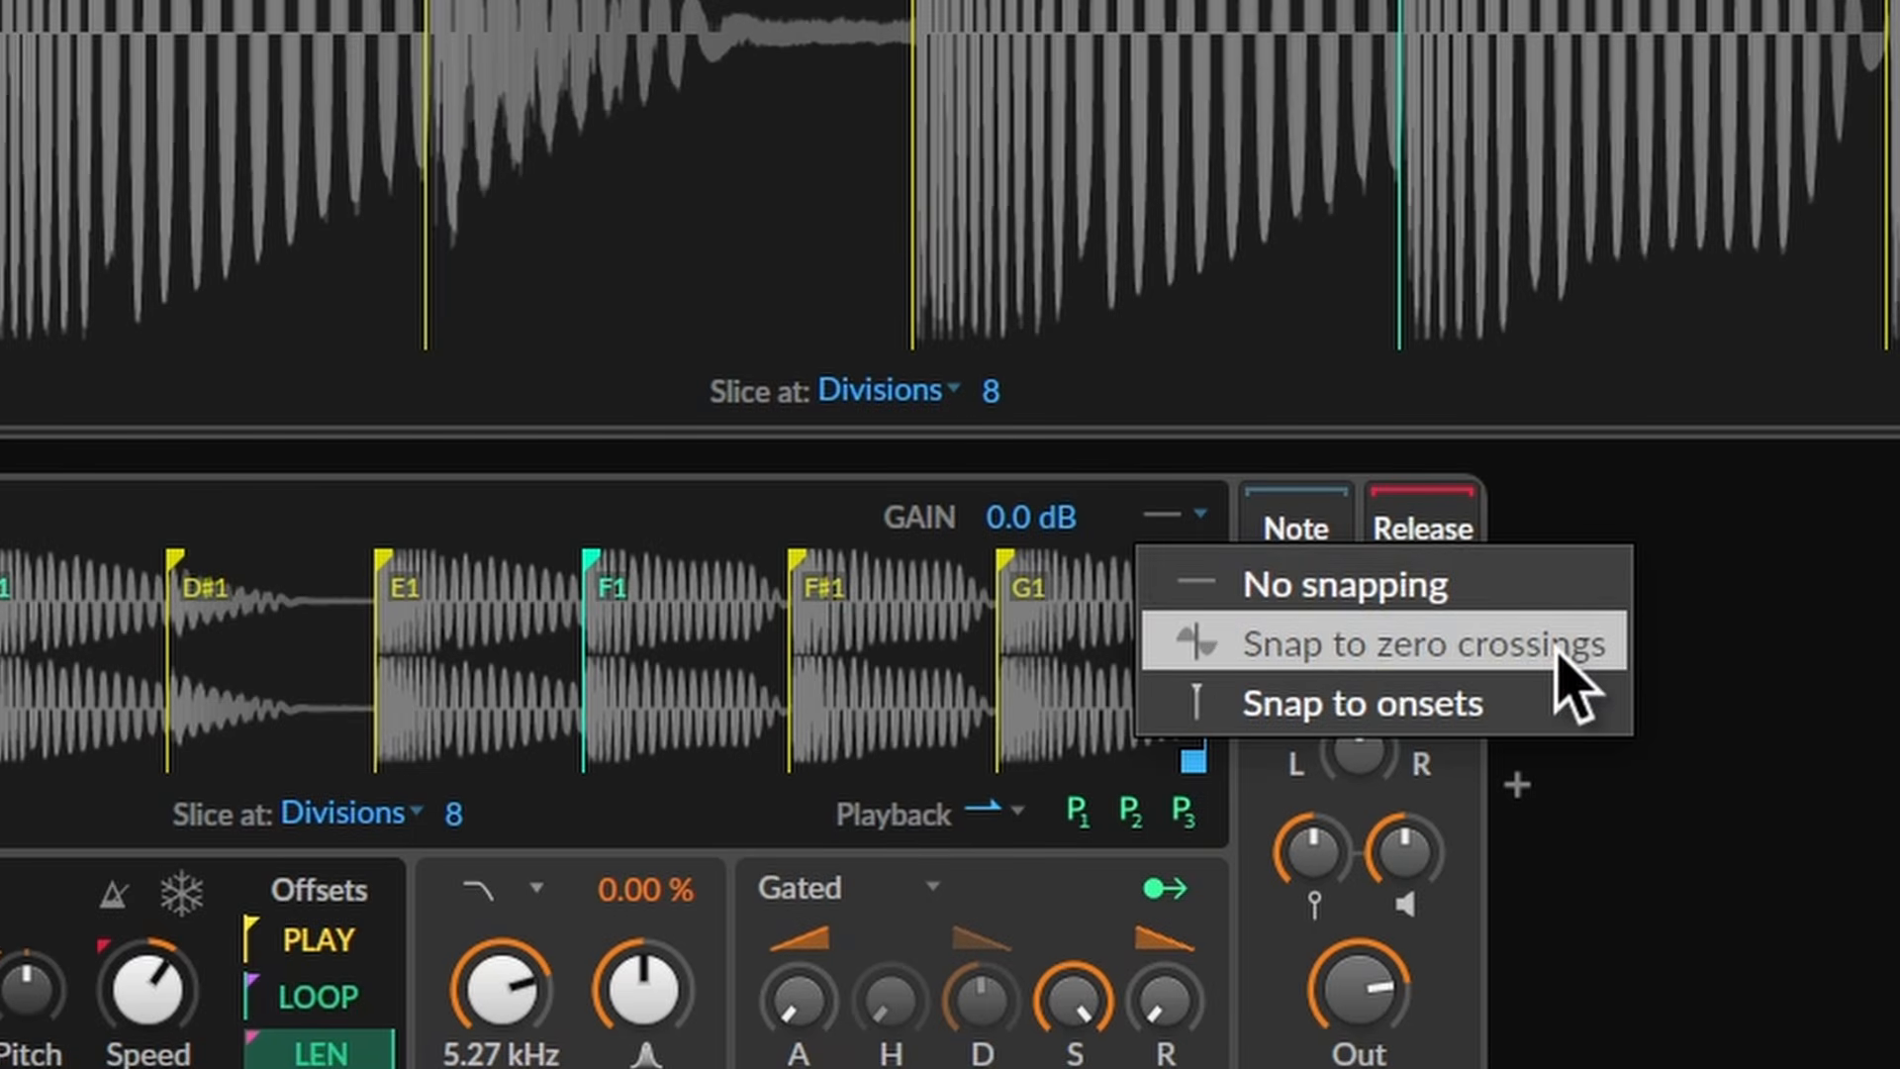
pyautogui.click(1556, 653)
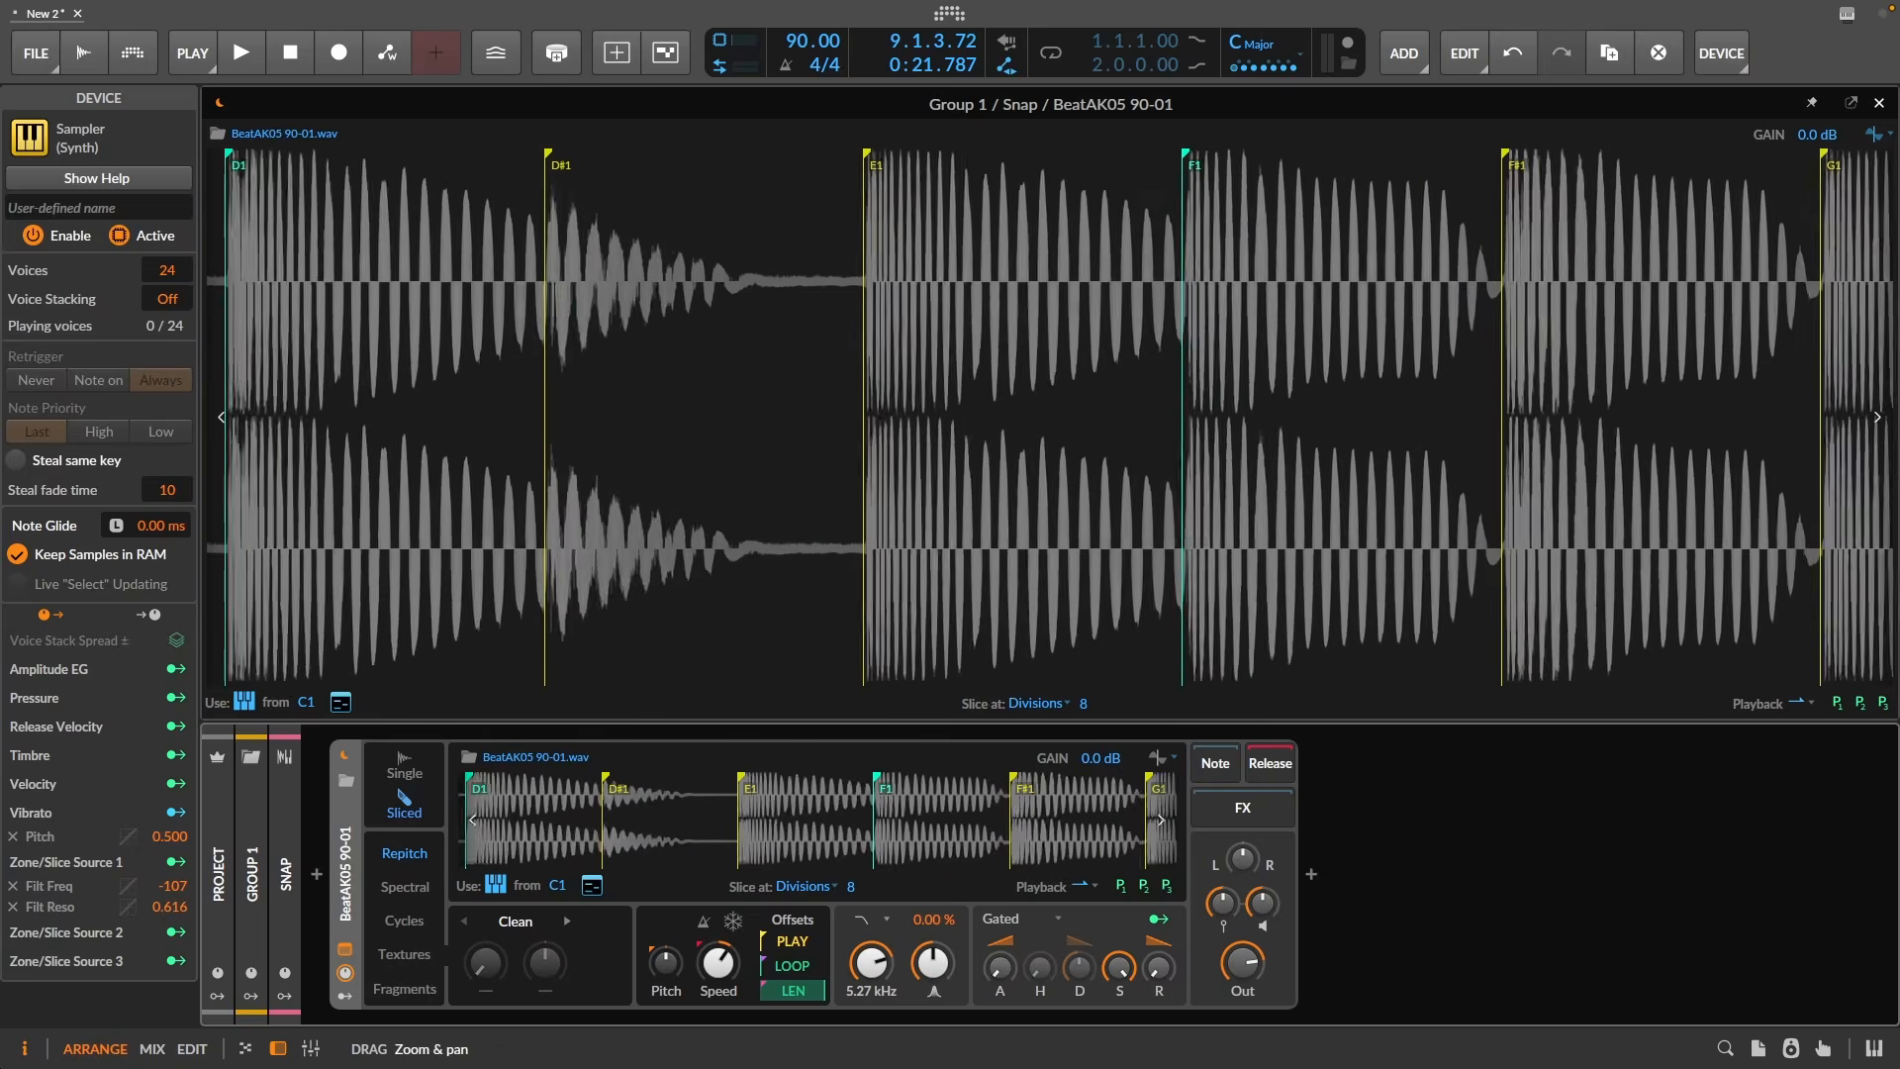
pyautogui.moveTo(1075, 821); pyautogui.dragTo(1024, 851)
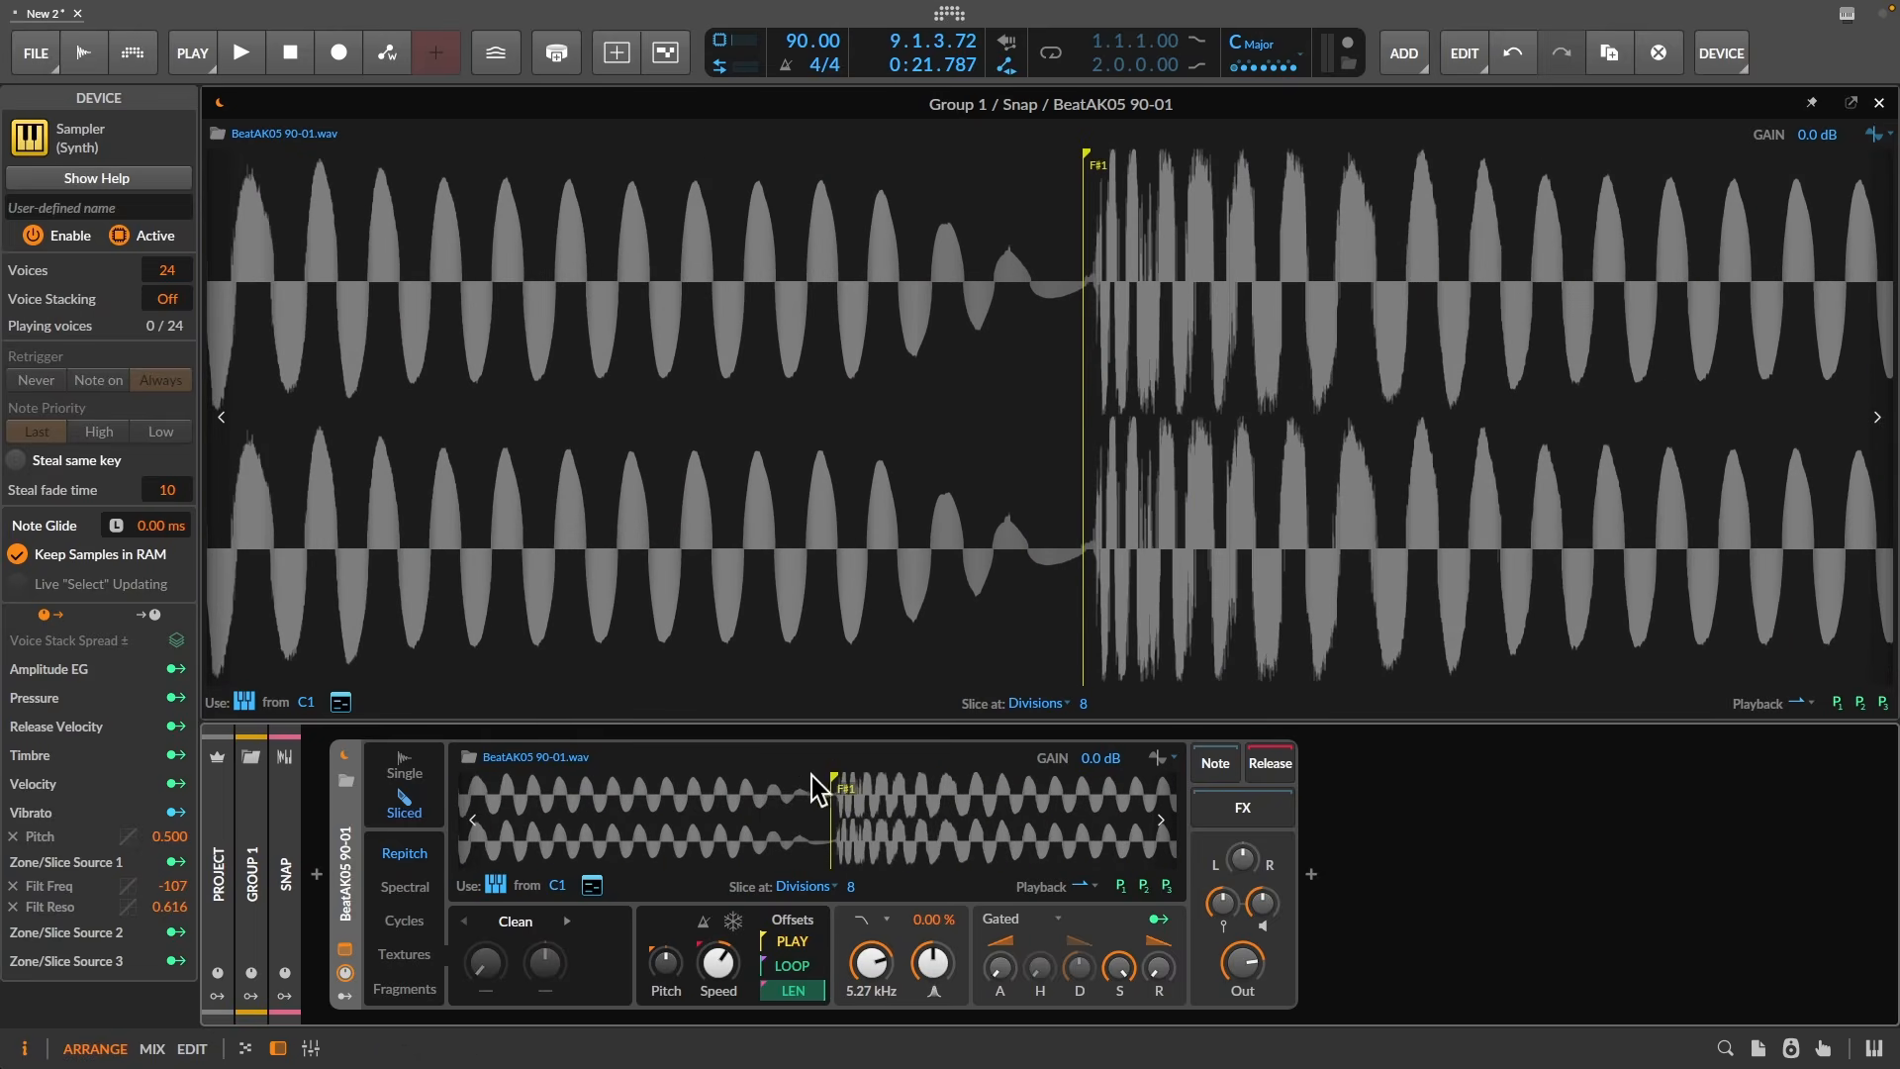
pyautogui.moveTo(827, 773)
pyautogui.mouseDown()
pyautogui.moveTo(856, 774)
pyautogui.moveTo(791, 777)
pyautogui.mouseUp()
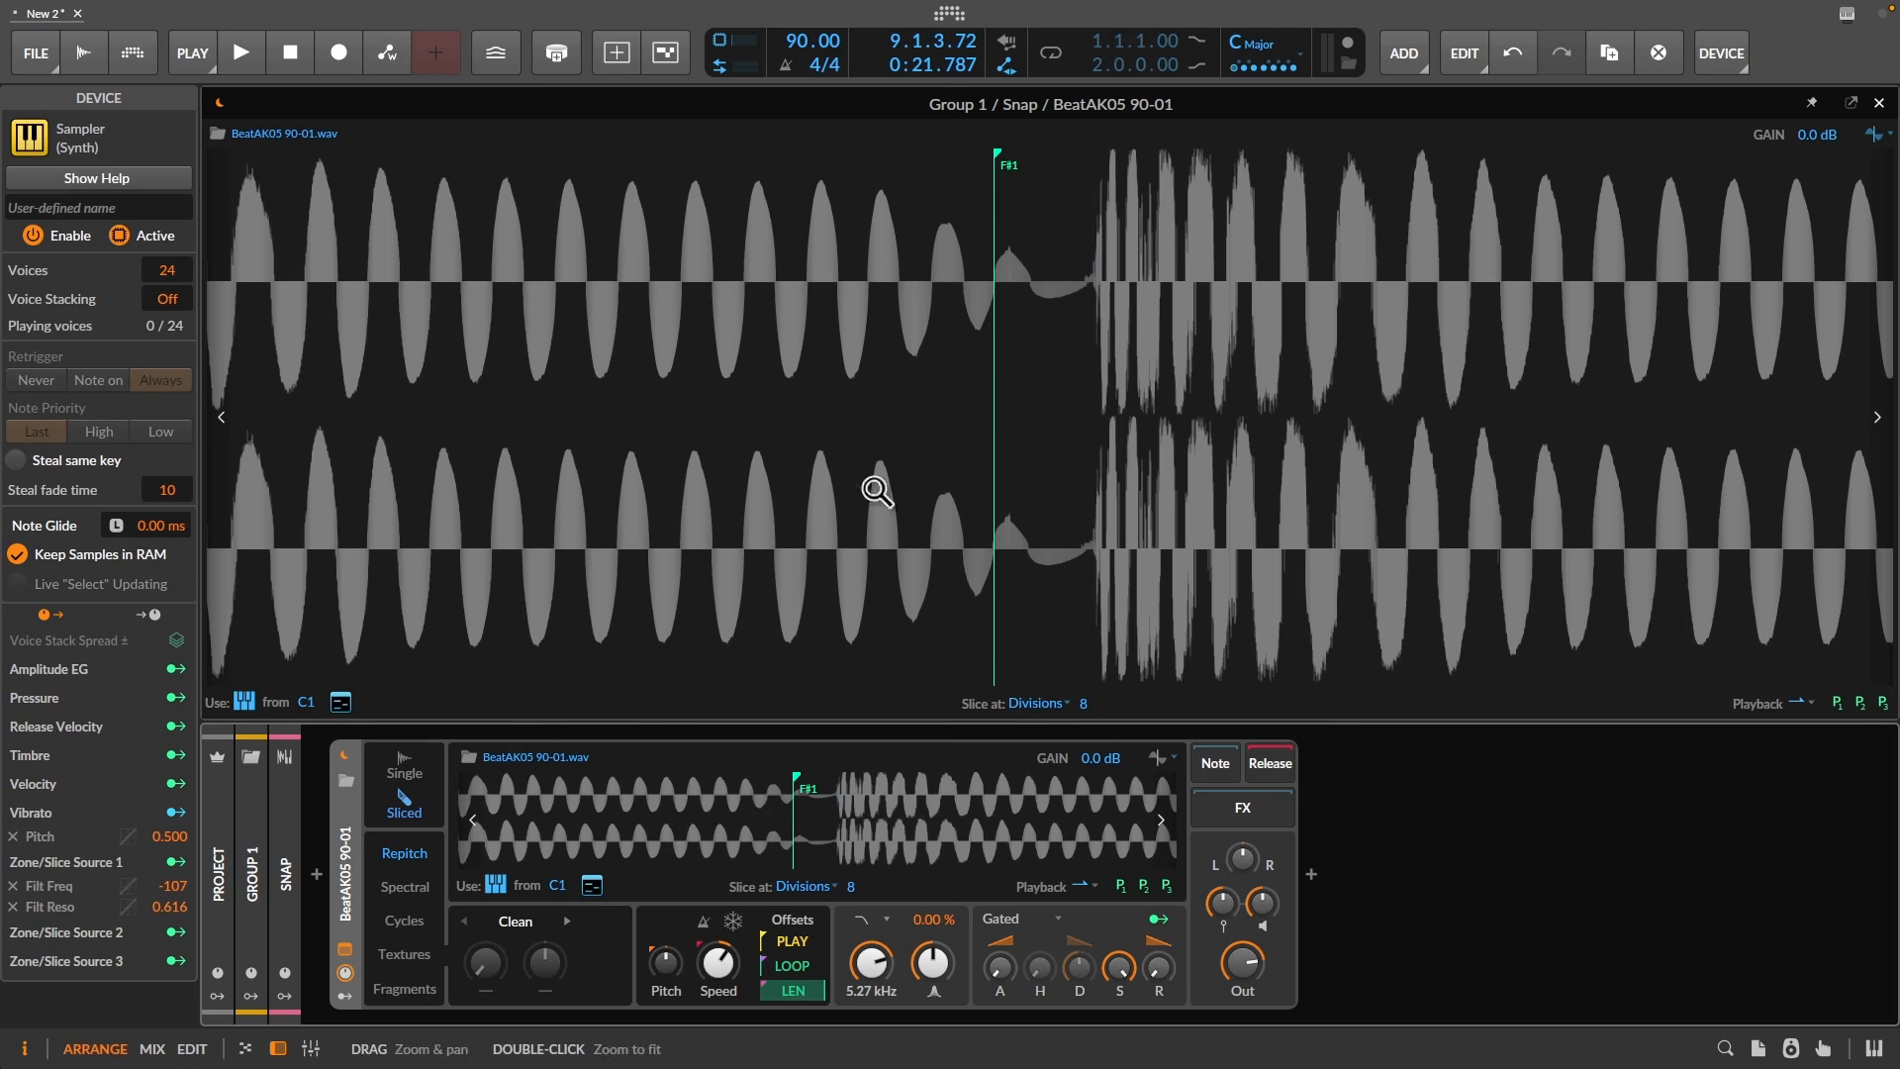
# - Switch snapping to onsets and move the C#1 slice boundary onto an onset
pyautogui.click(1169, 758)
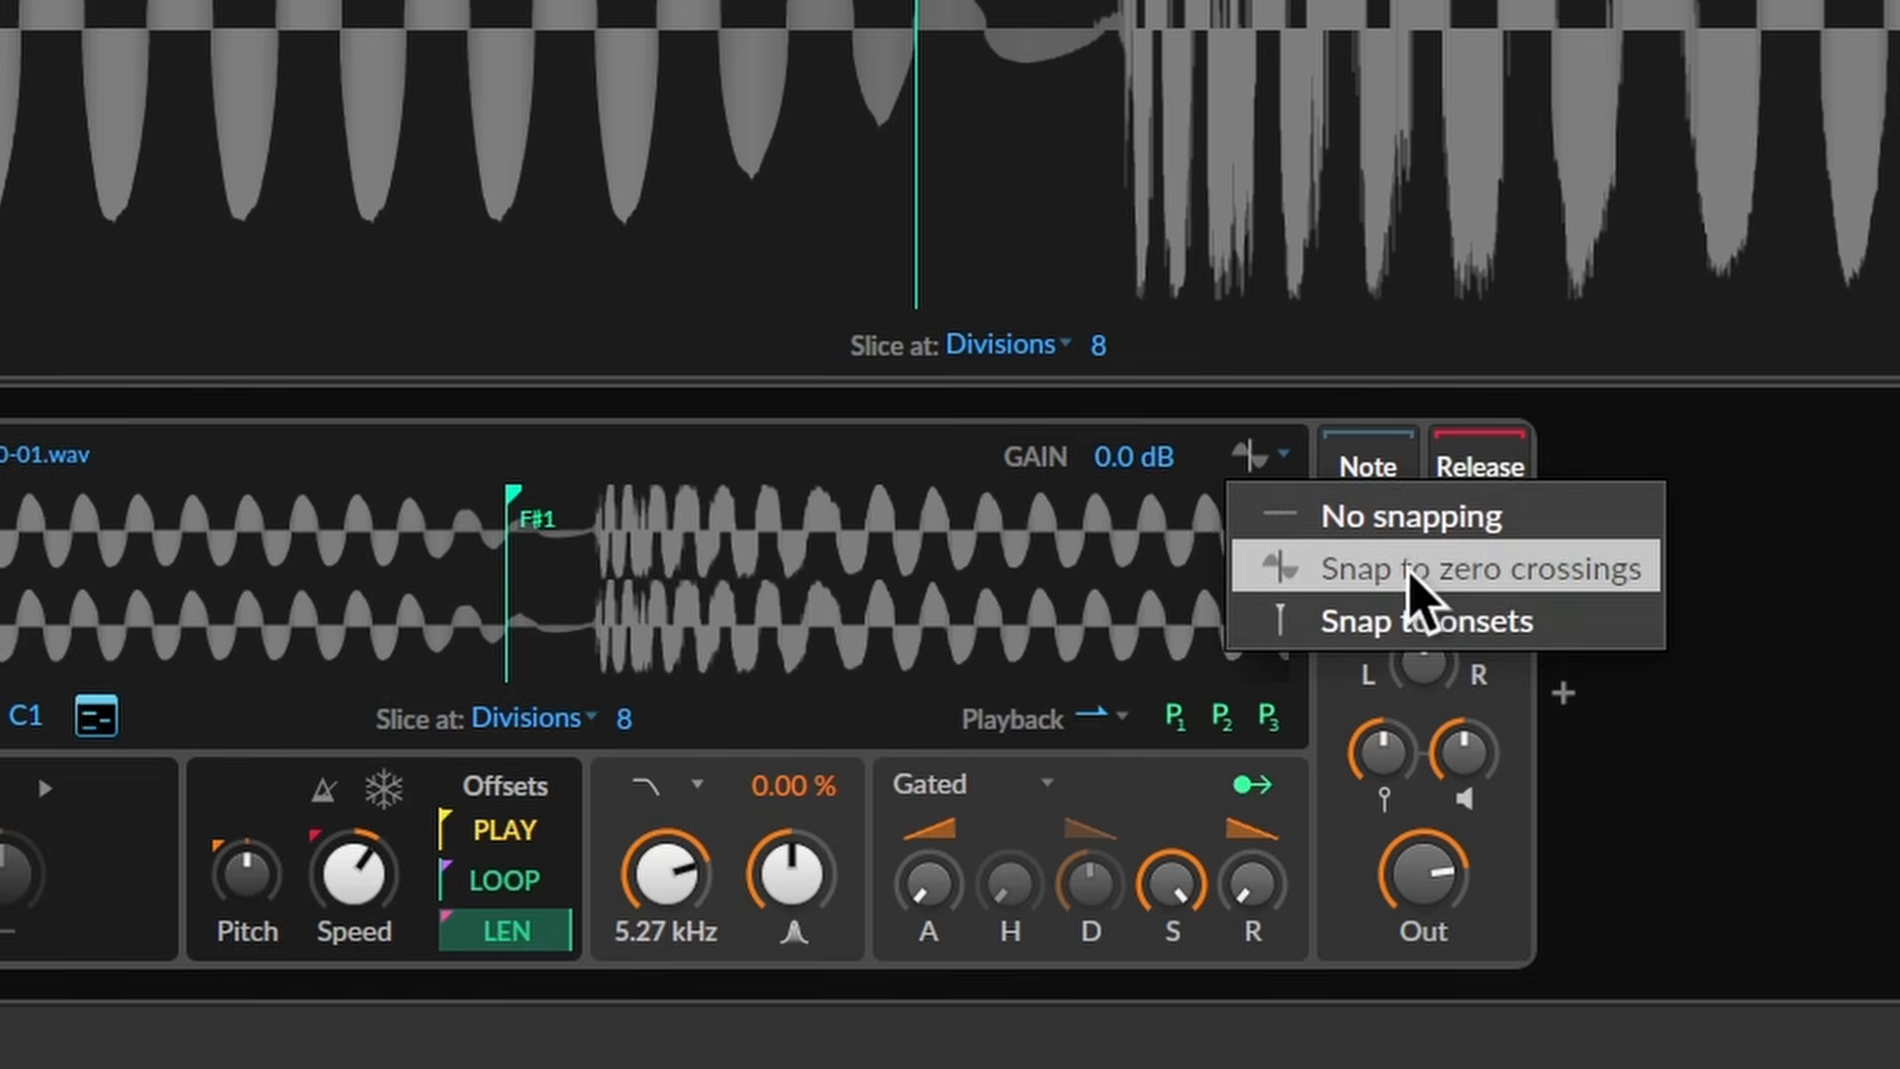
pyautogui.click(1425, 628)
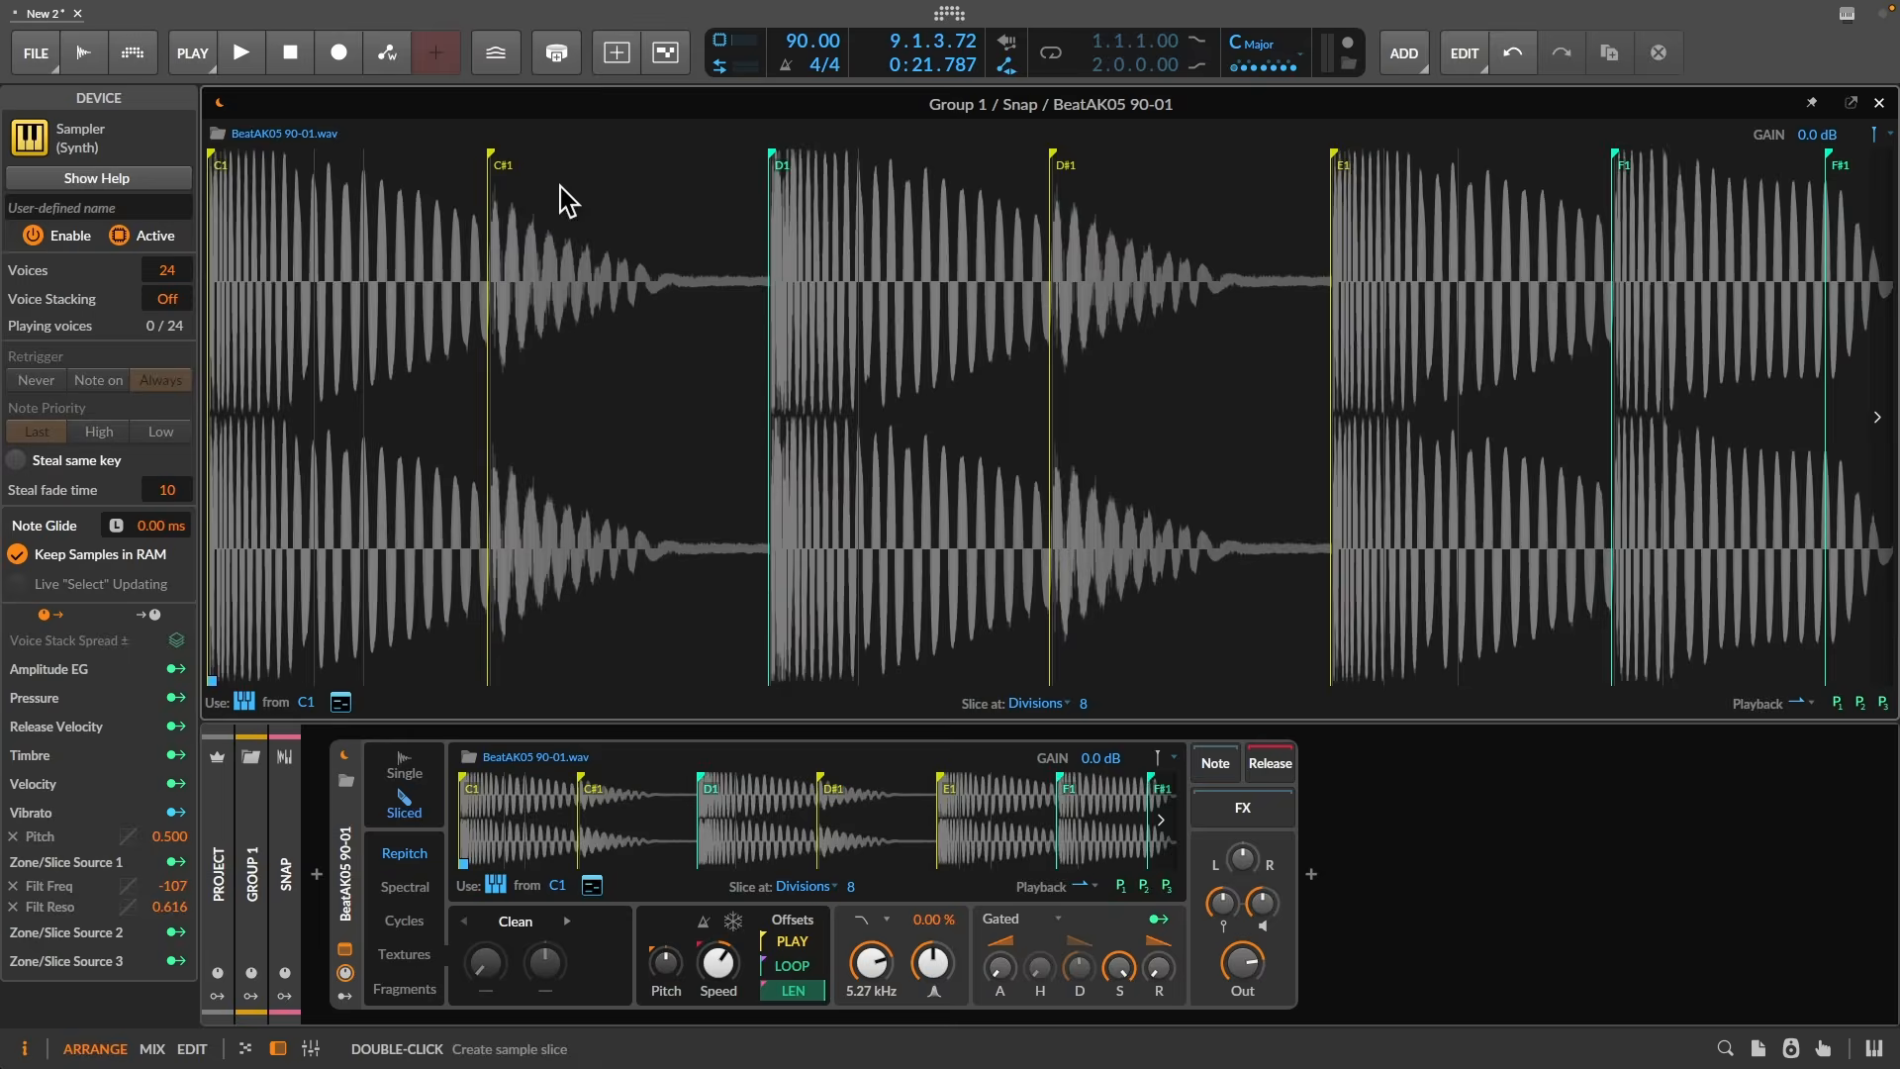
pyautogui.scroll(-1, 560, 185)
pyautogui.scroll(2, 560, 185)
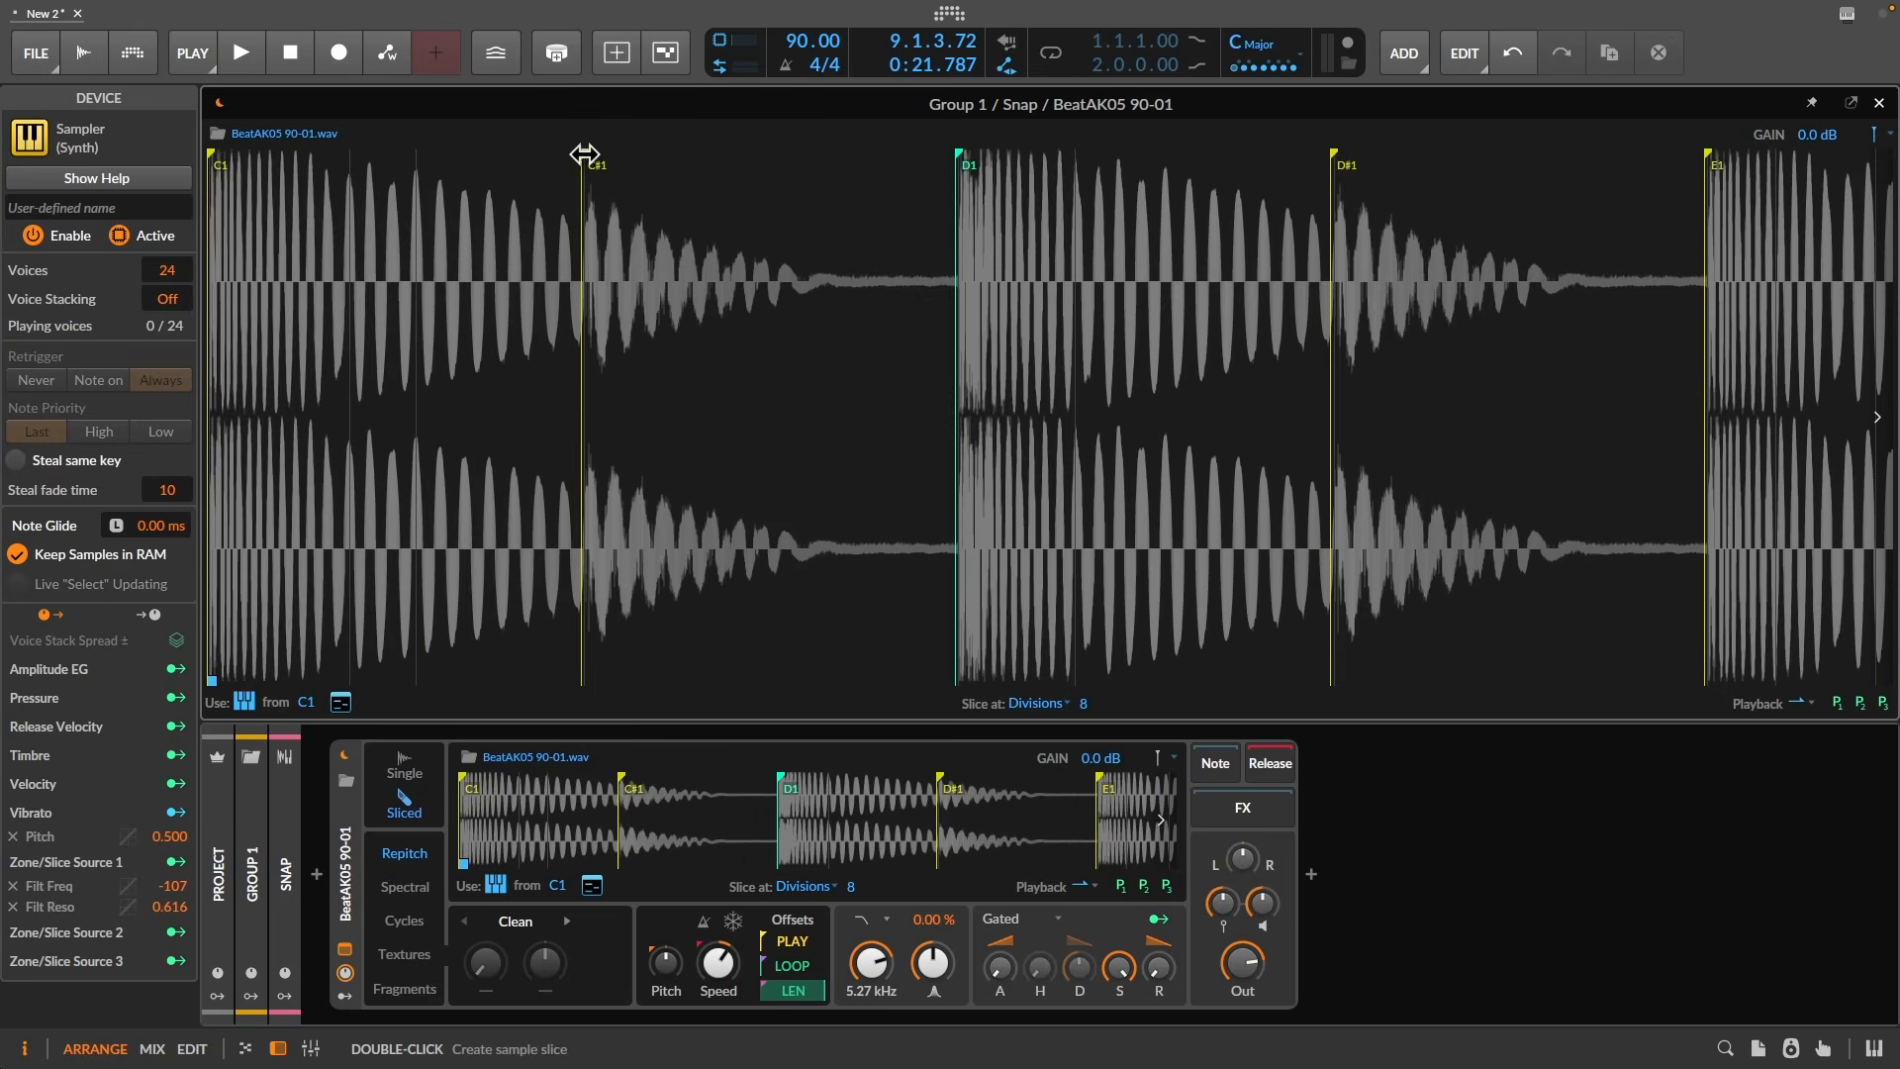
pyautogui.moveTo(615, 156)
pyautogui.mouseDown()
pyautogui.moveTo(339, 161)
pyautogui.moveTo(557, 173)
pyautogui.mouseUp()
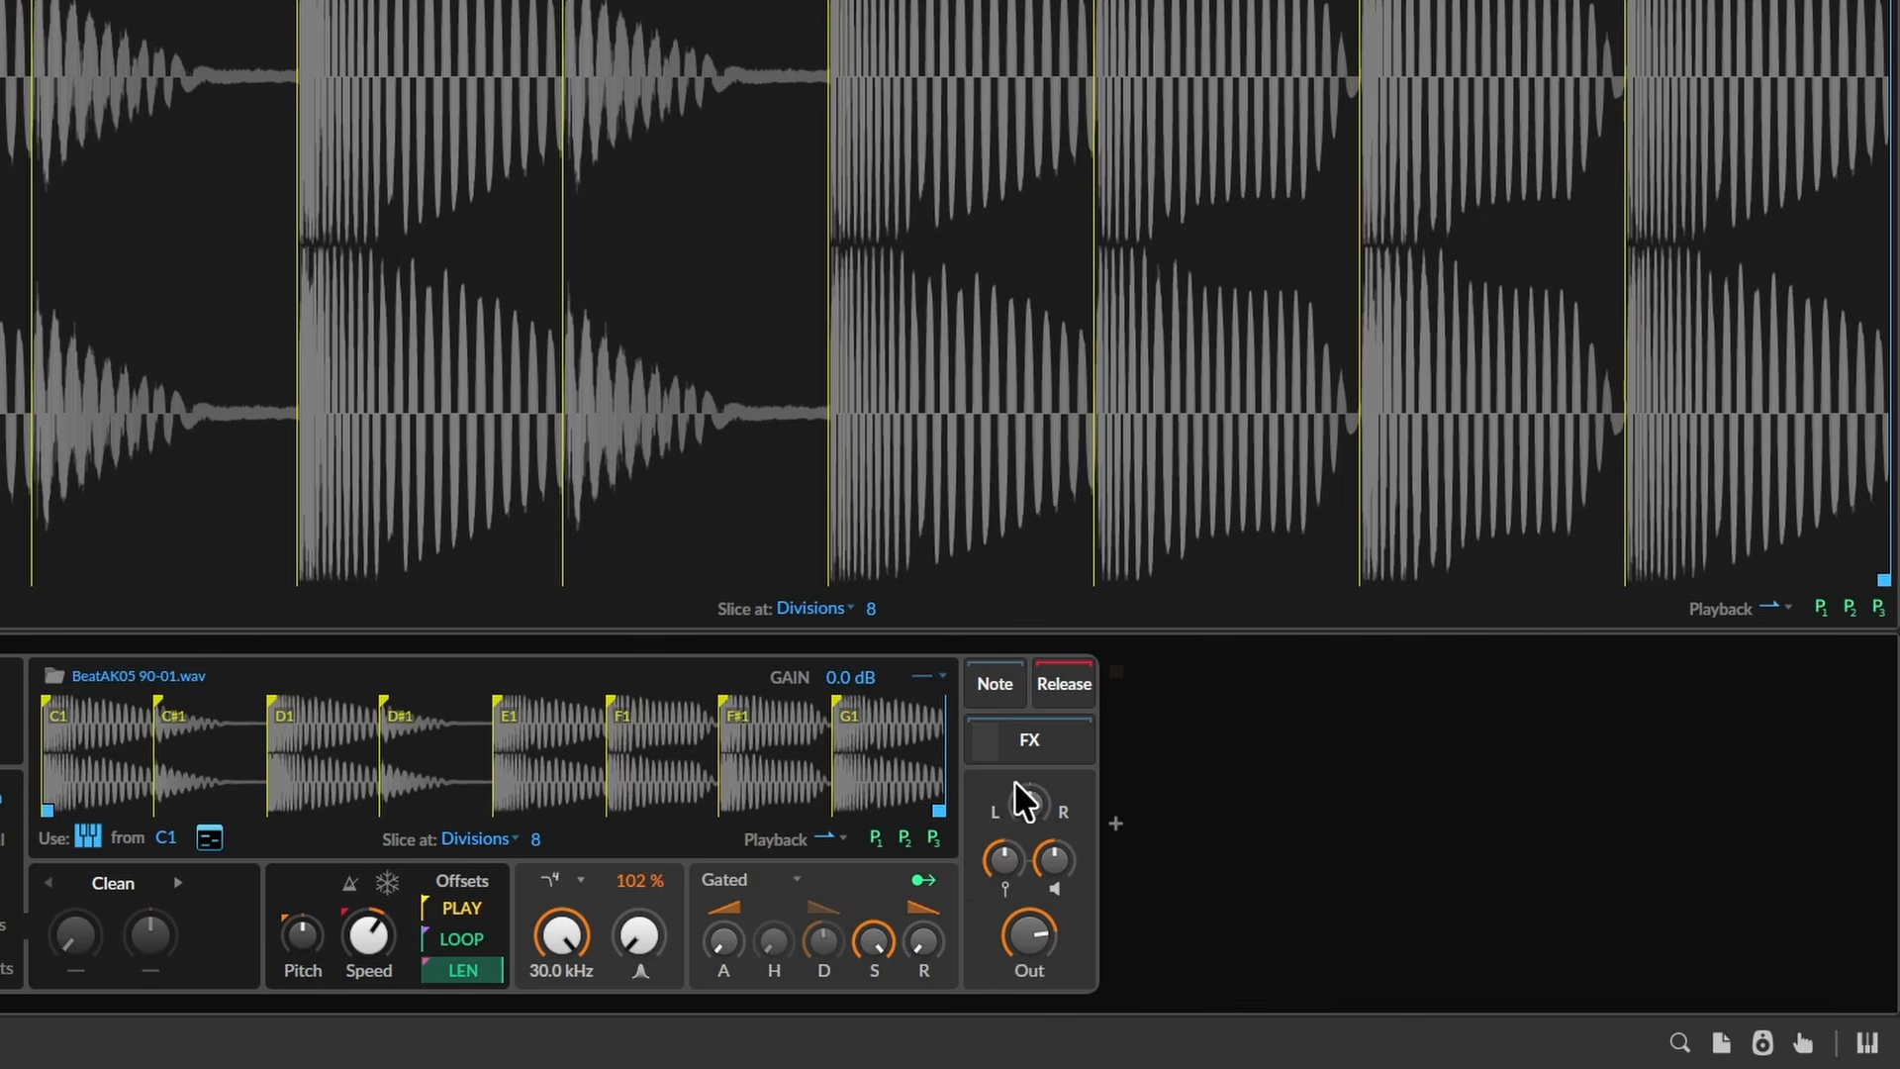
# - Open the Things Texture window from the slice FX chain and add modulation to its Mix
pyautogui.click(1059, 750)
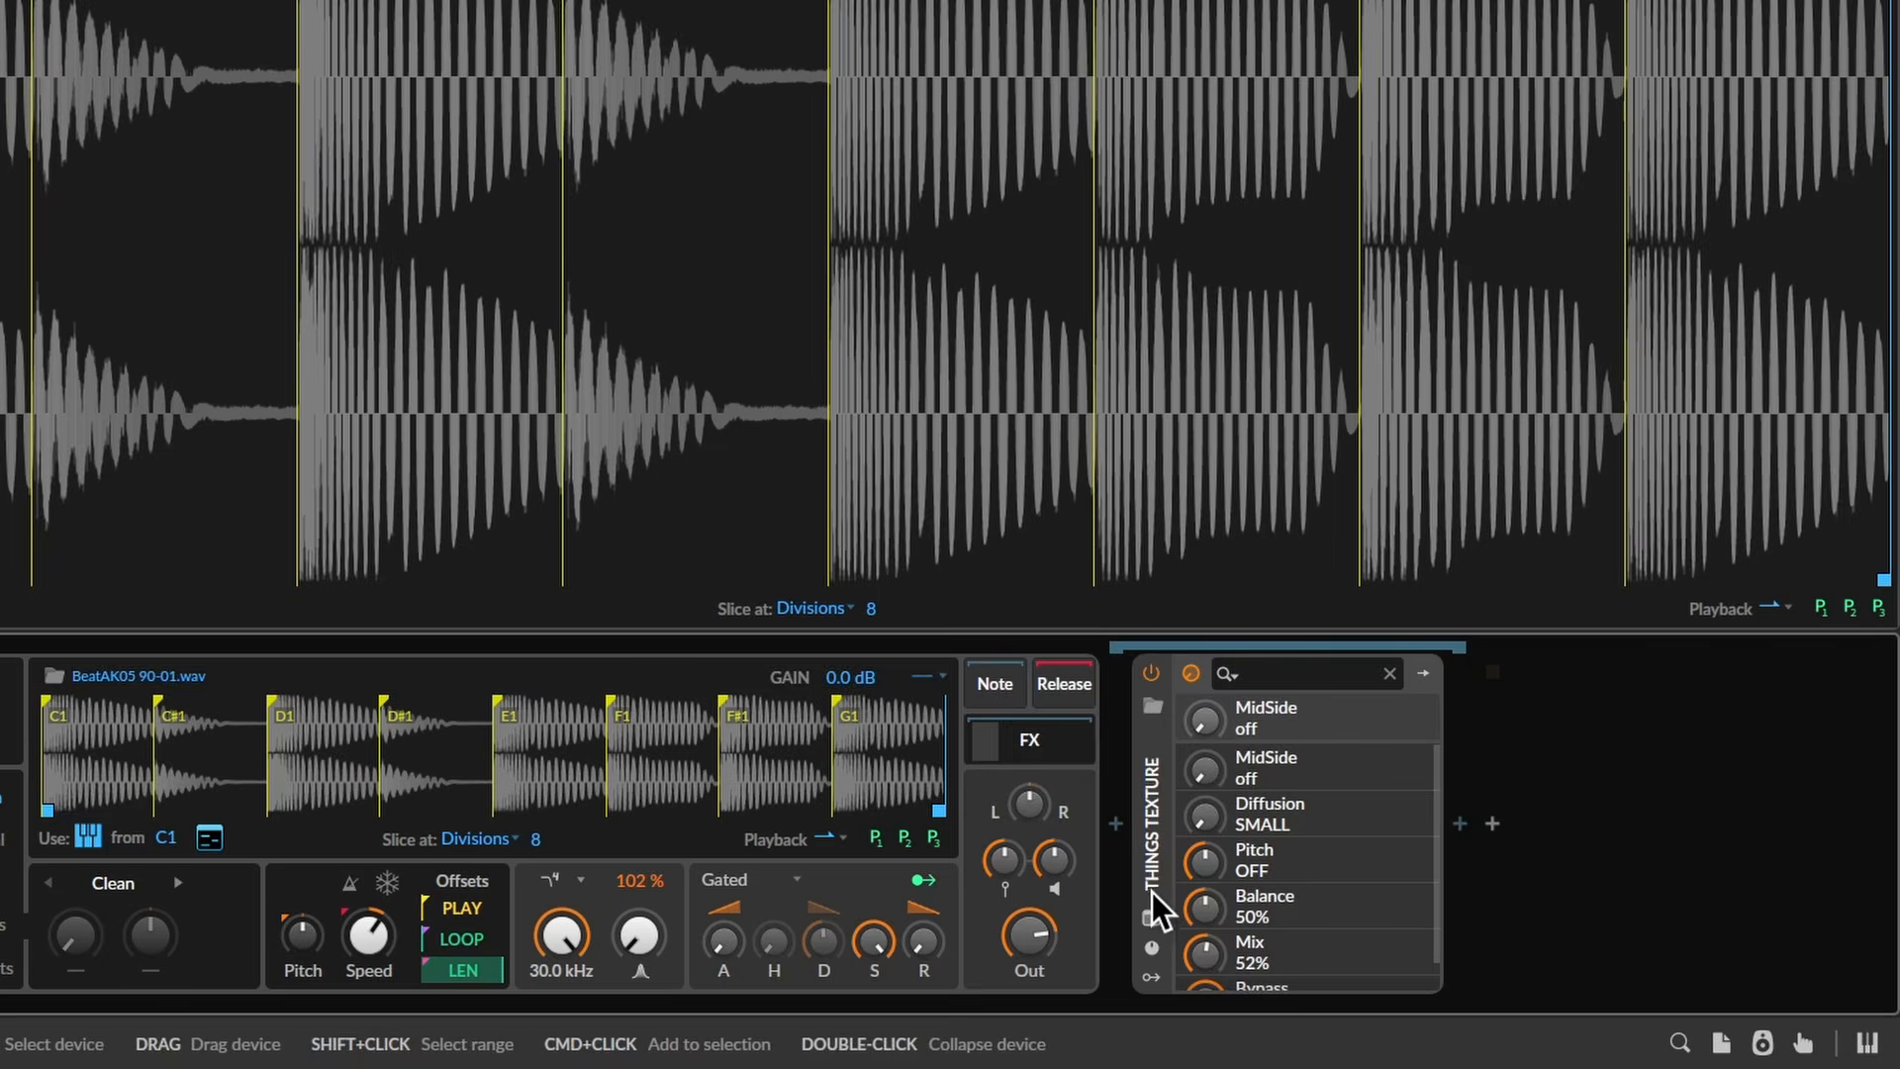
pyautogui.click(1151, 918)
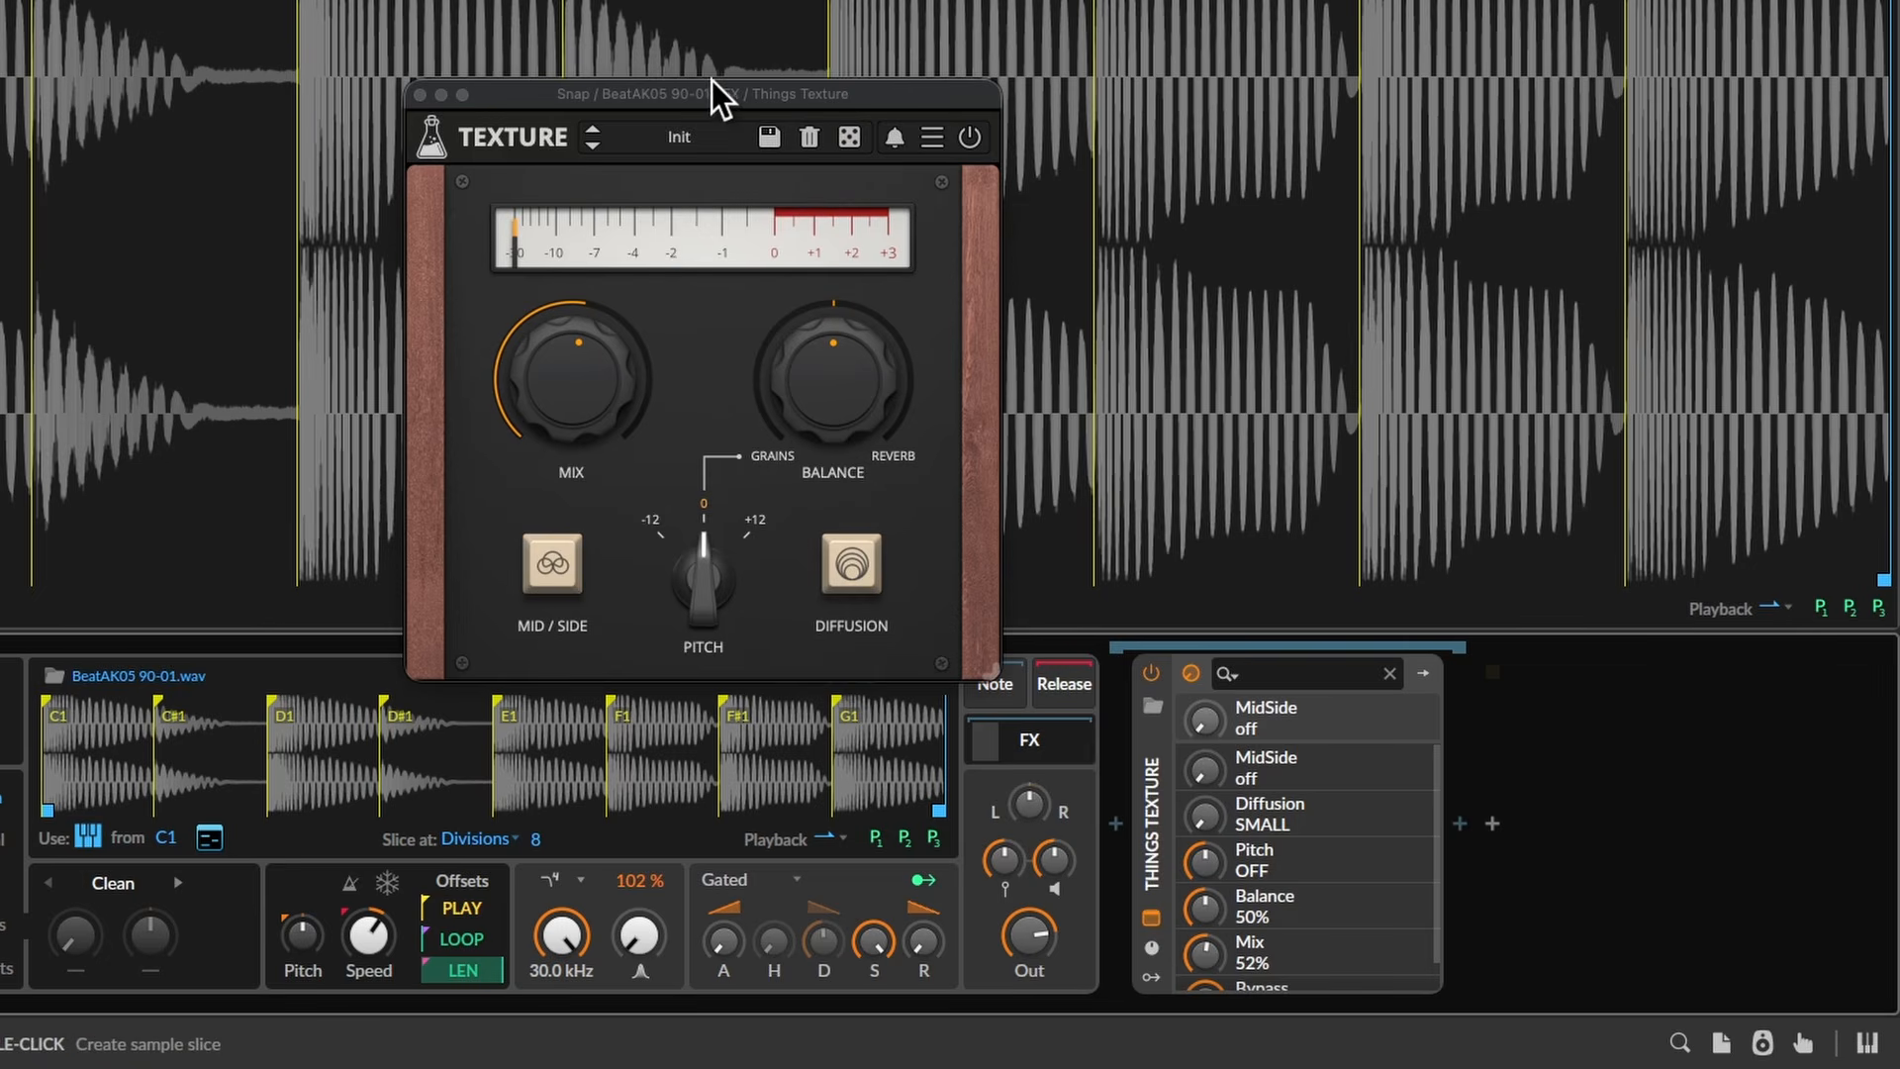
pyautogui.moveTo(722, 93); pyautogui.dragTo(980, 71)
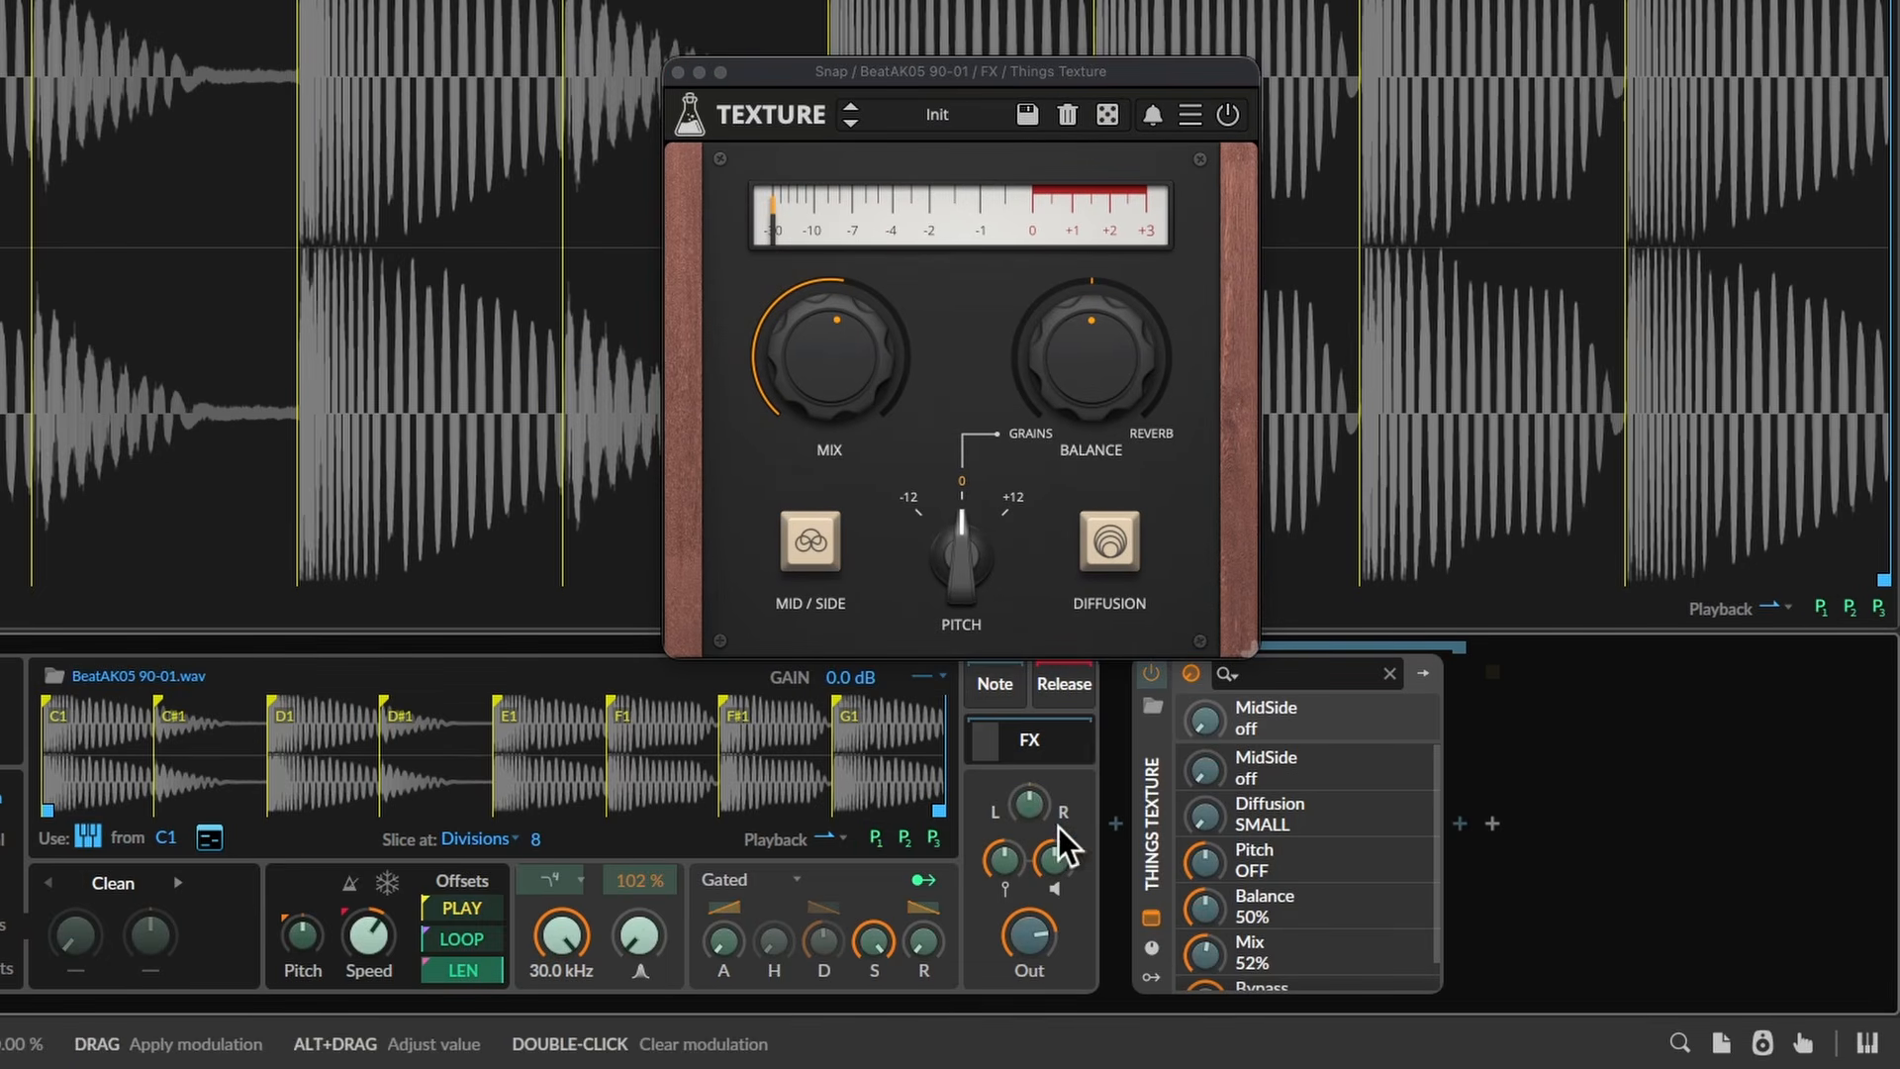
pyautogui.click(841, 348)
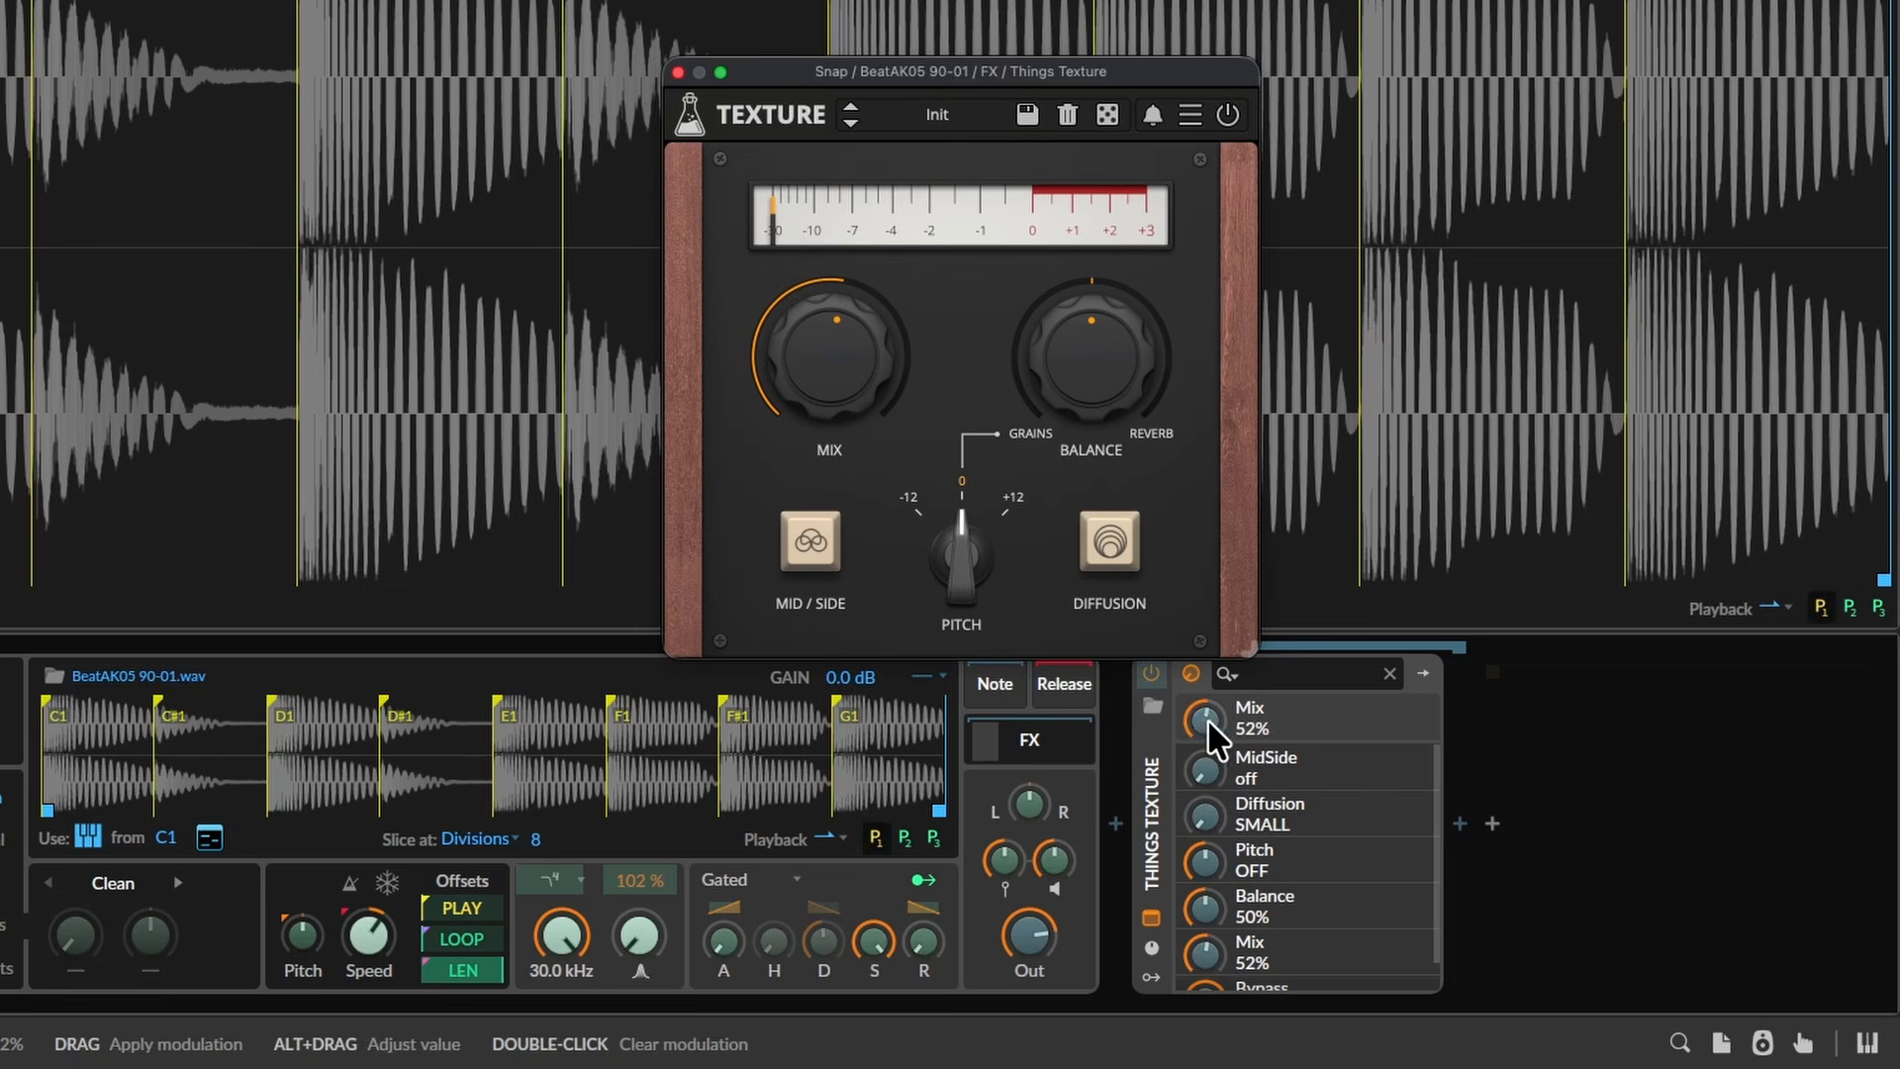
pyautogui.moveTo(1210, 725); pyautogui.dragTo(1210, 633)
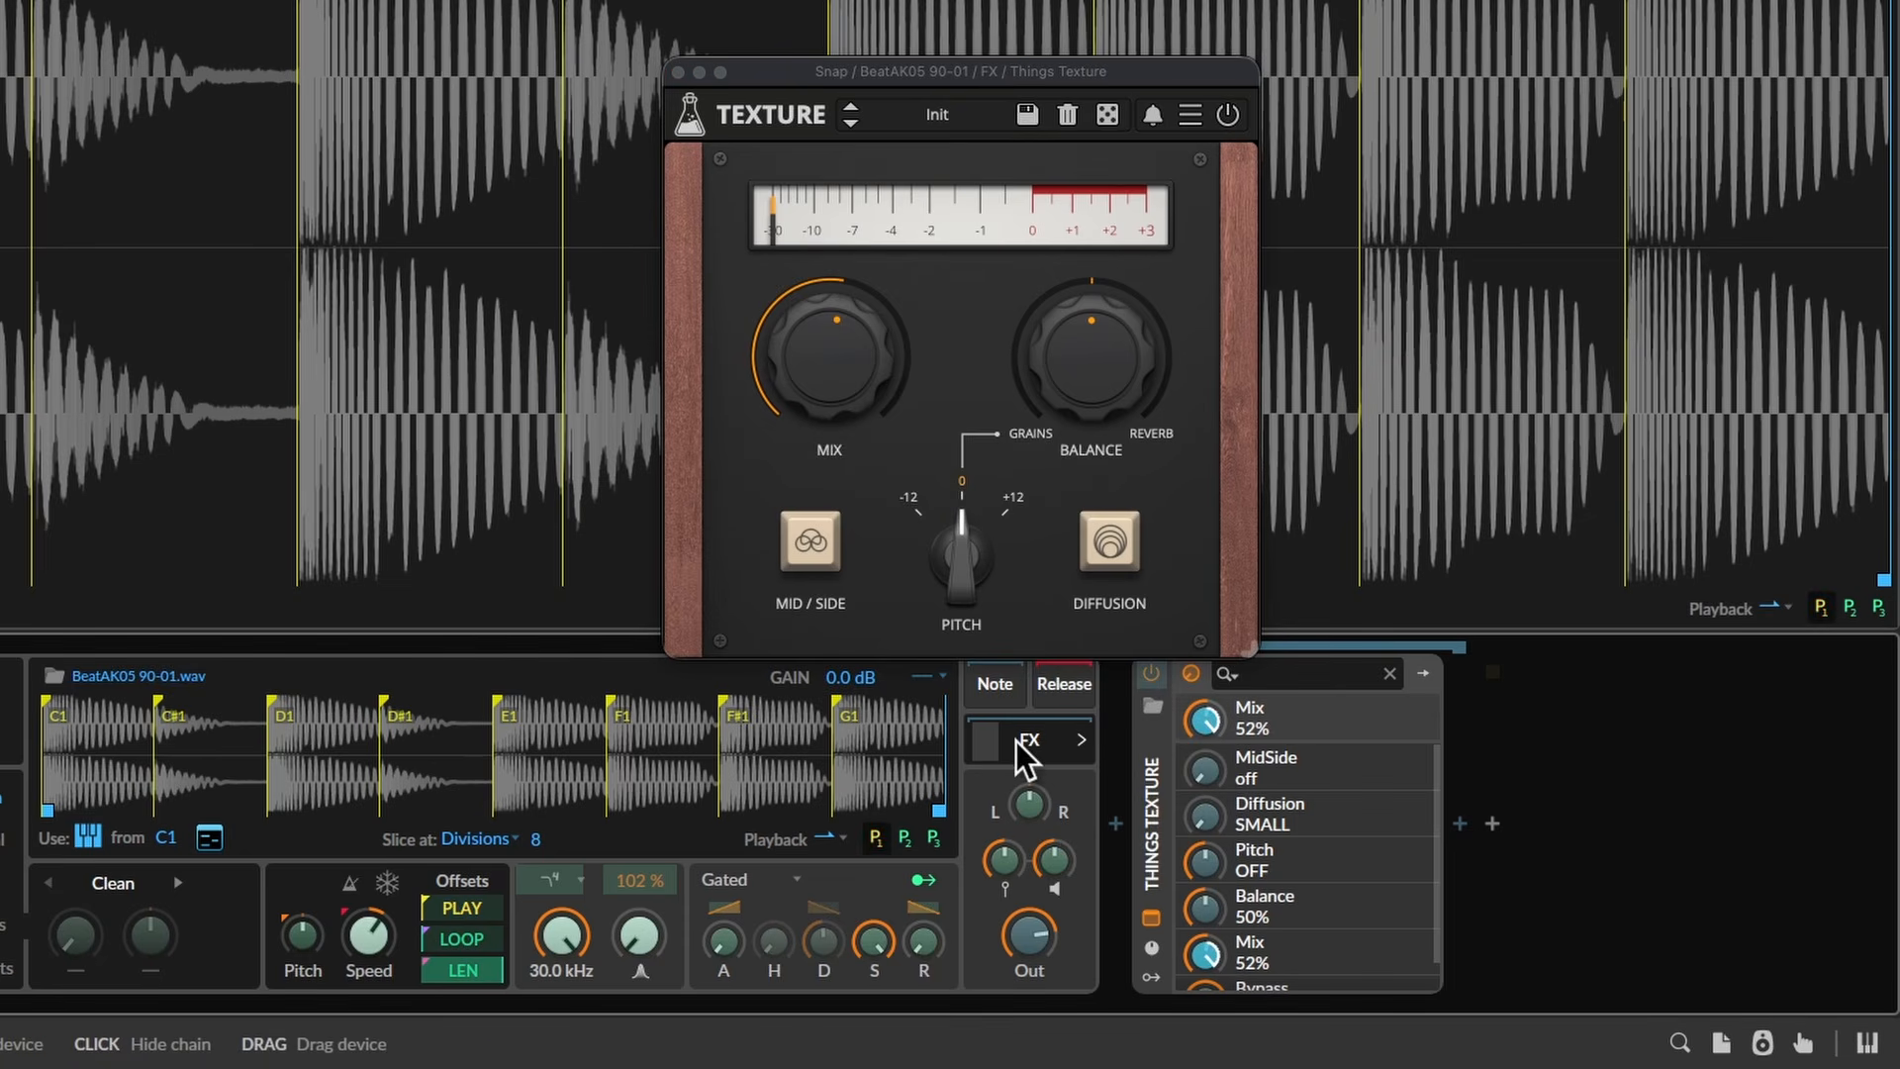
# - Paint individual modulation amounts on slices D1, D#1, E1 and F1
pyautogui.click(85, 746)
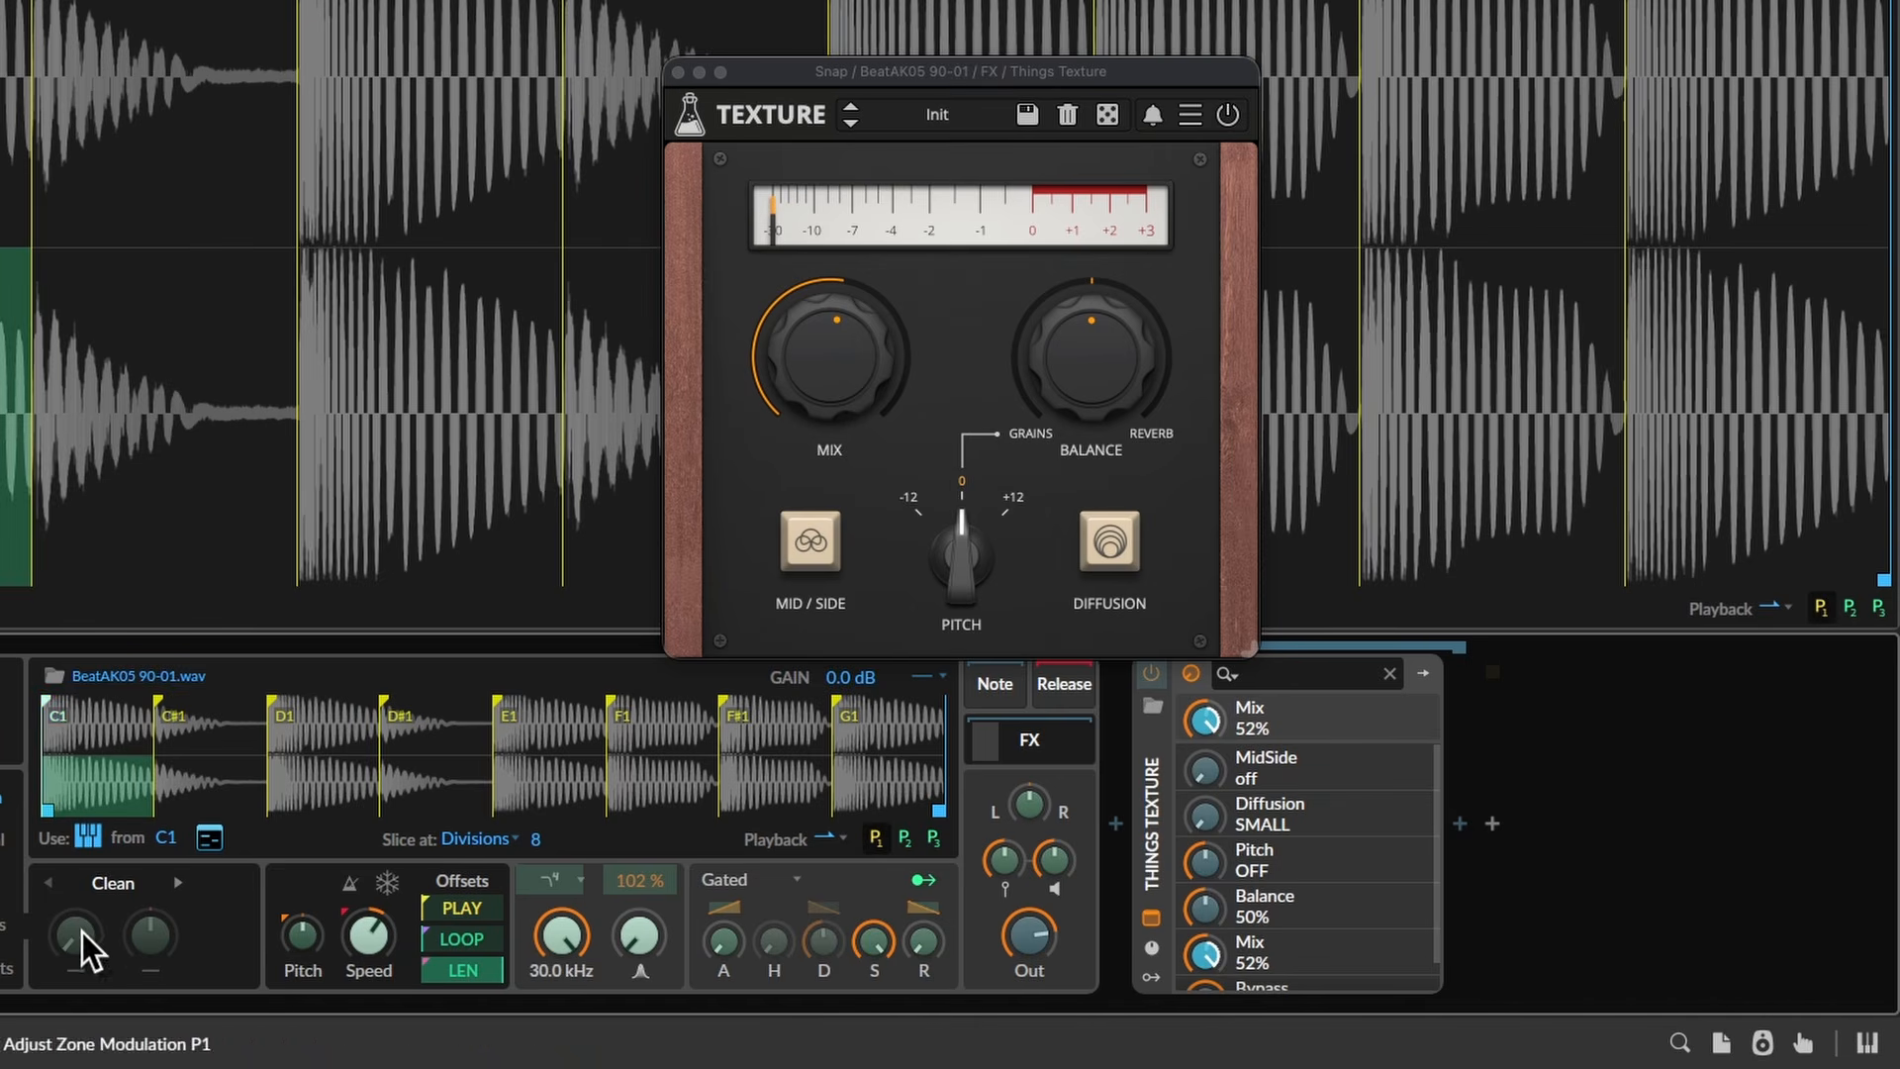
pyautogui.click(340, 720)
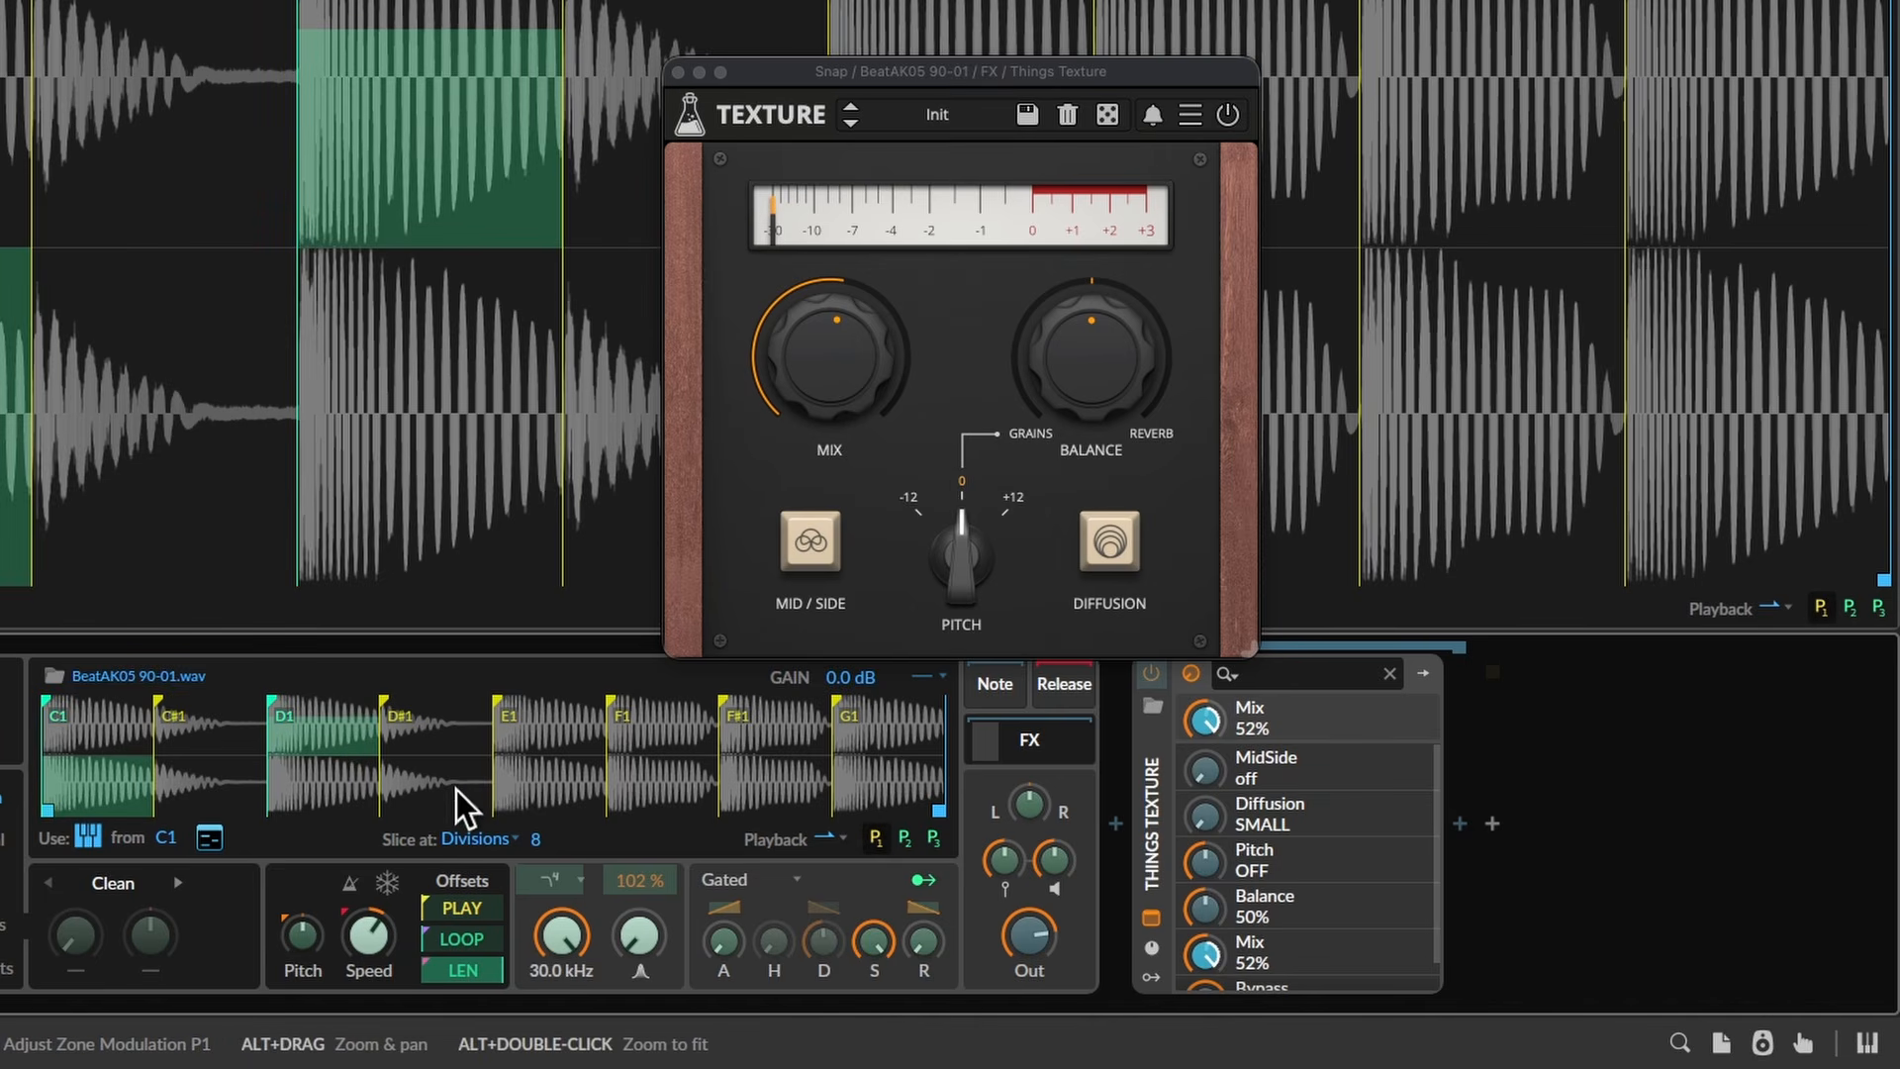
pyautogui.click(453, 776)
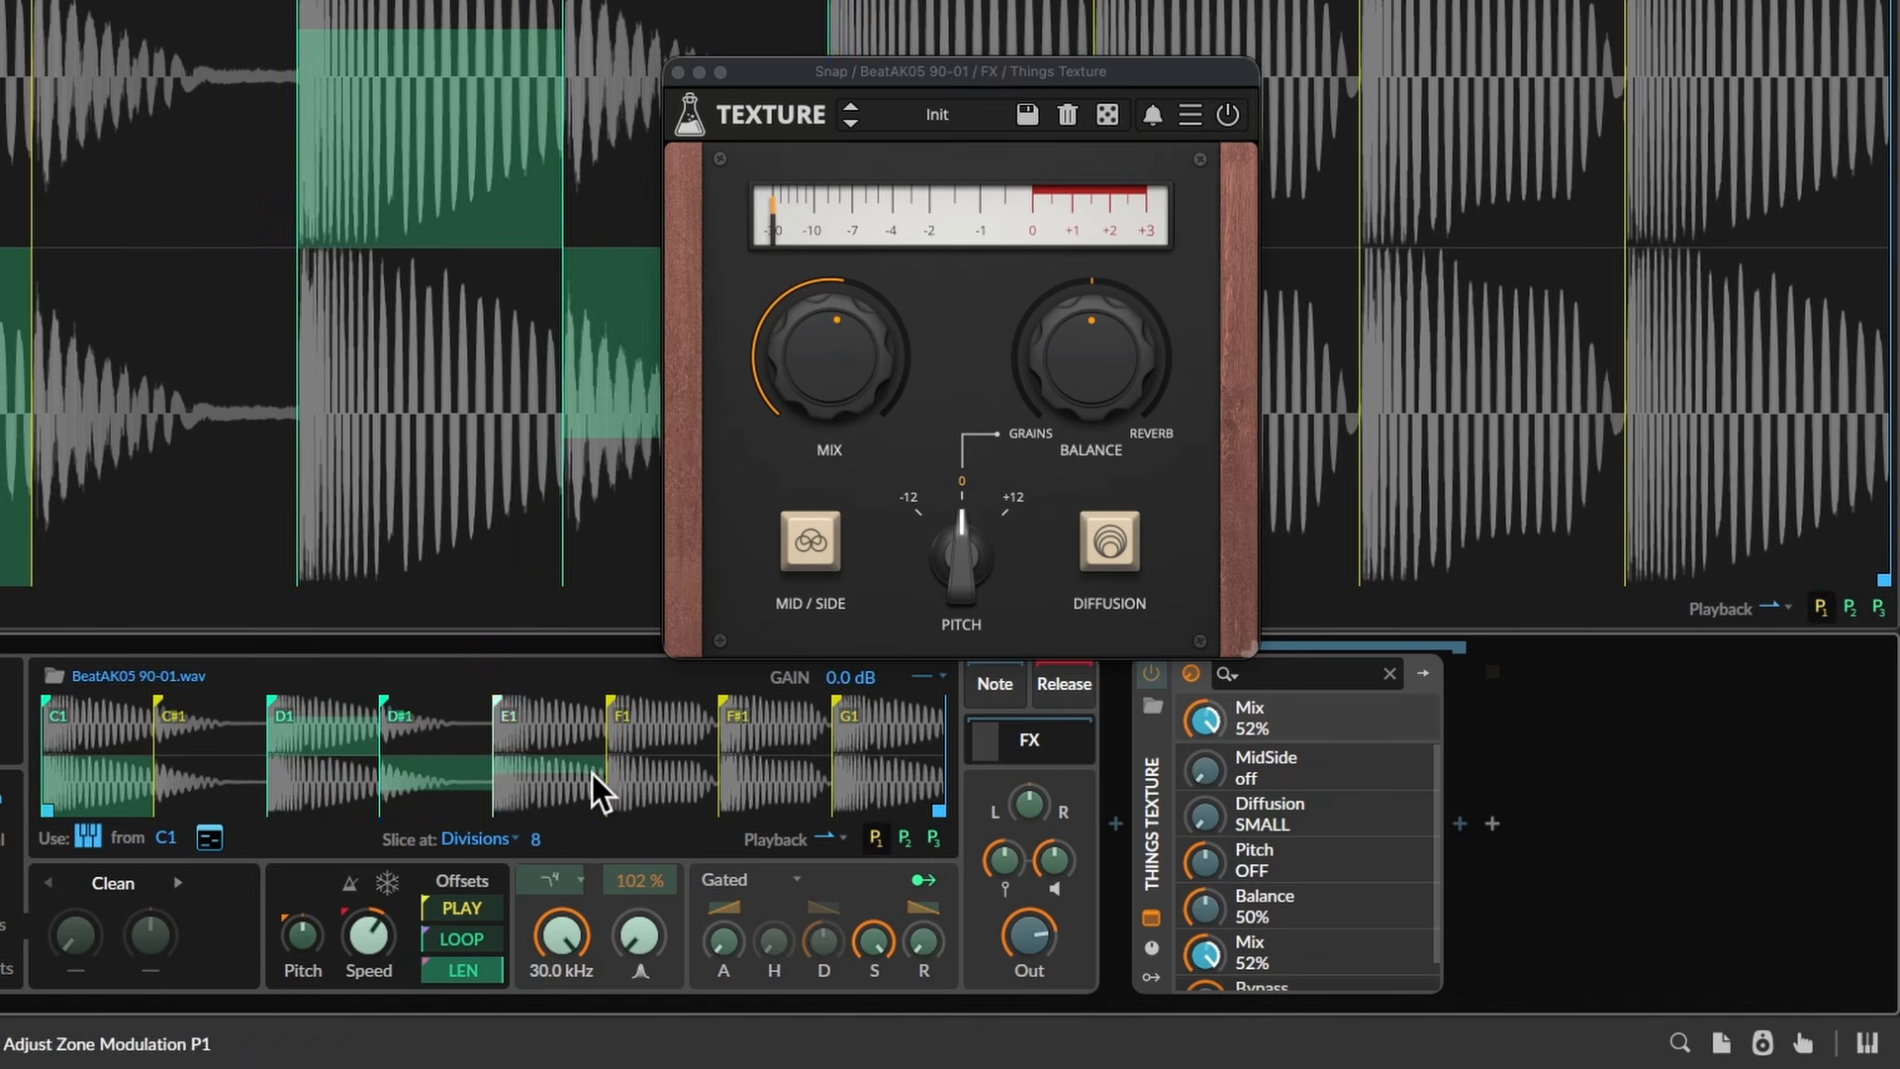
pyautogui.moveTo(554, 754)
pyautogui.mouseDown()
pyautogui.moveTo(566, 723)
pyautogui.moveTo(651, 804)
pyautogui.moveTo(705, 786)
pyautogui.mouseUp()
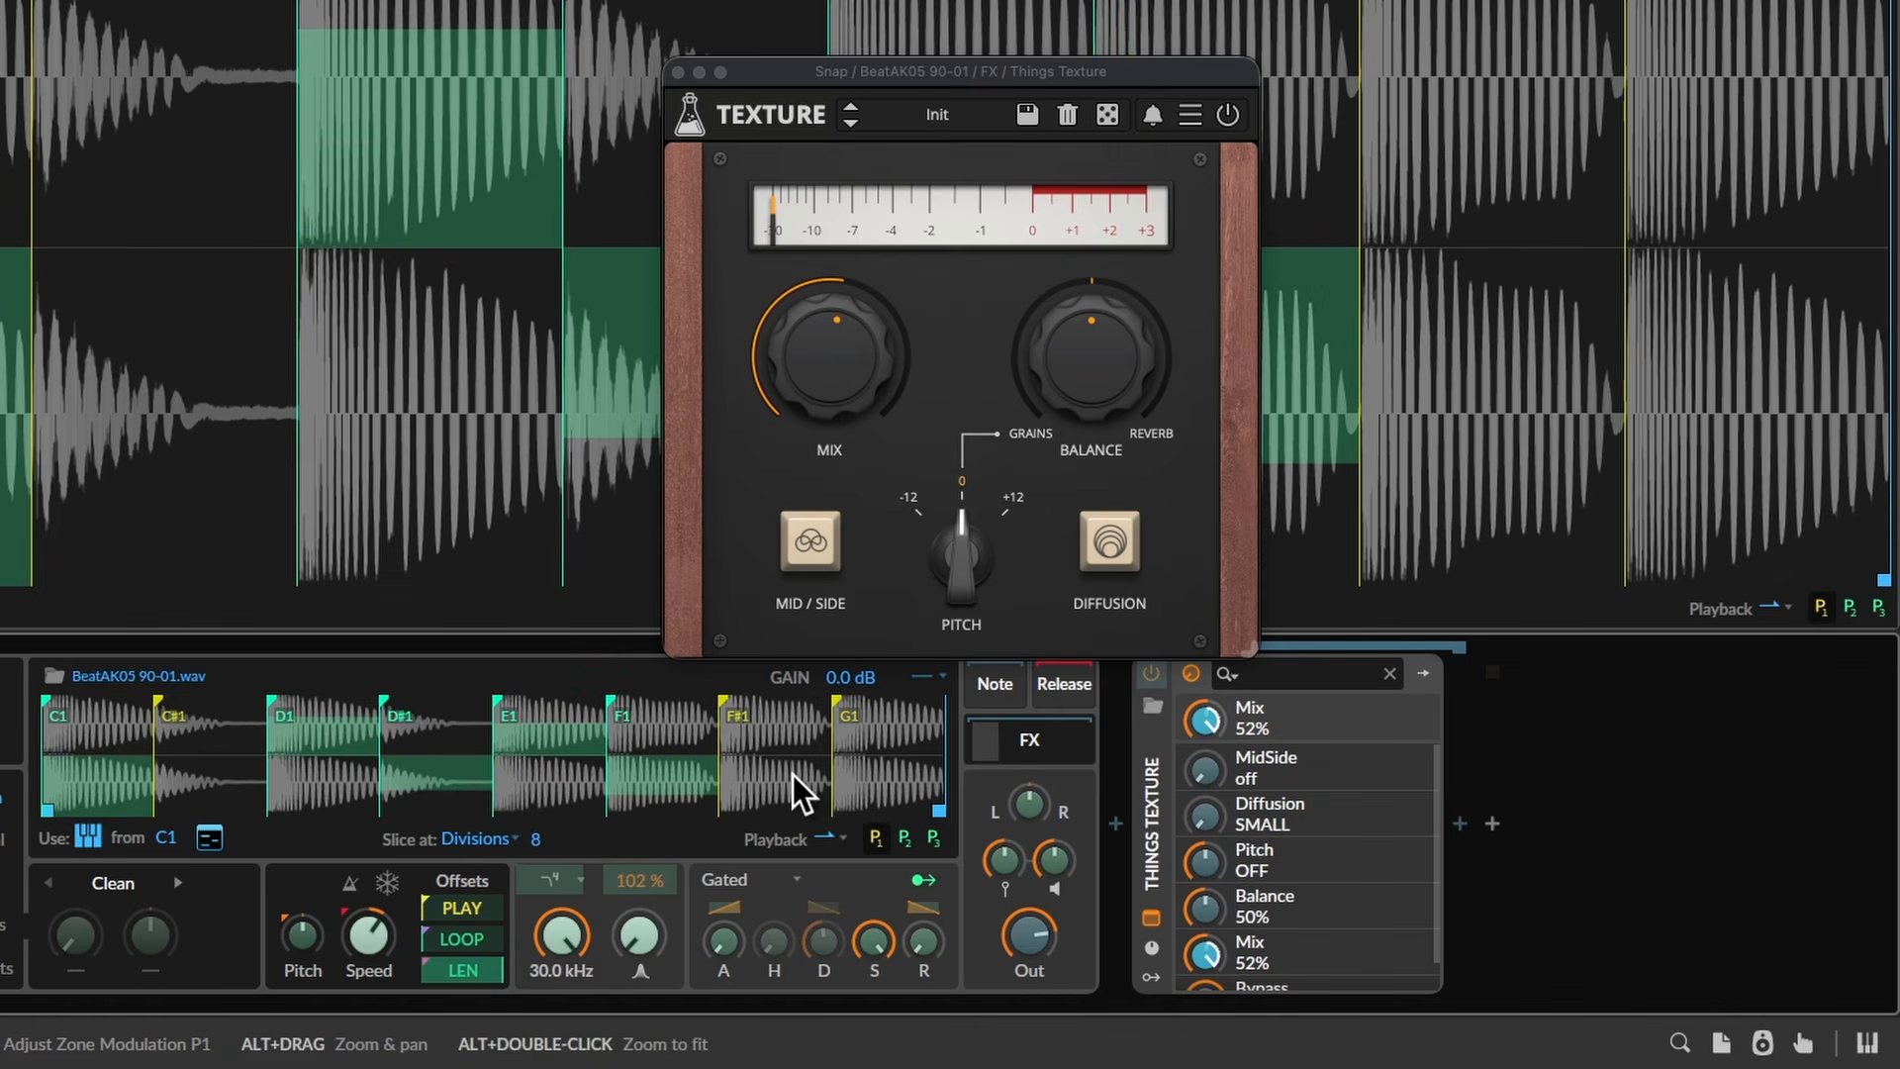
pyautogui.moveTo(573, 760); pyautogui.dragTo(592, 882)
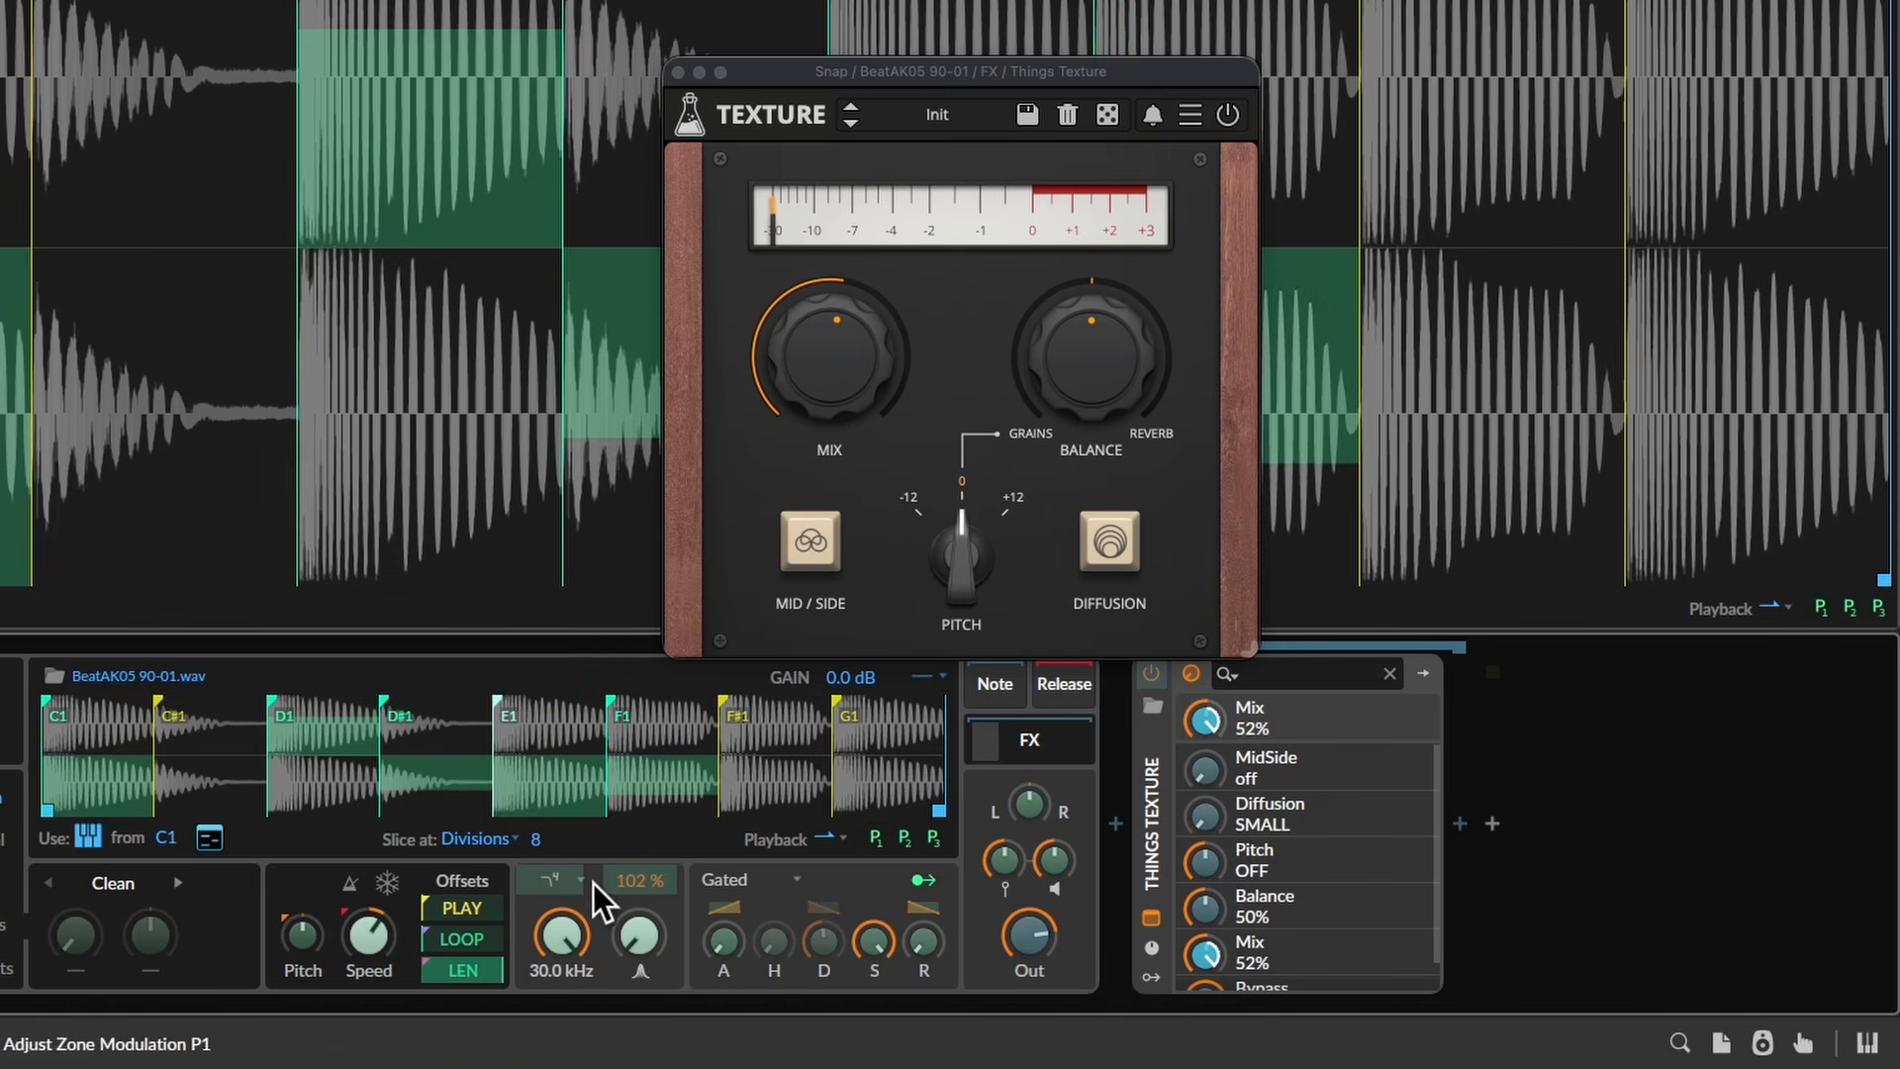
pyautogui.moveTo(667, 780); pyautogui.dragTo(683, 740)
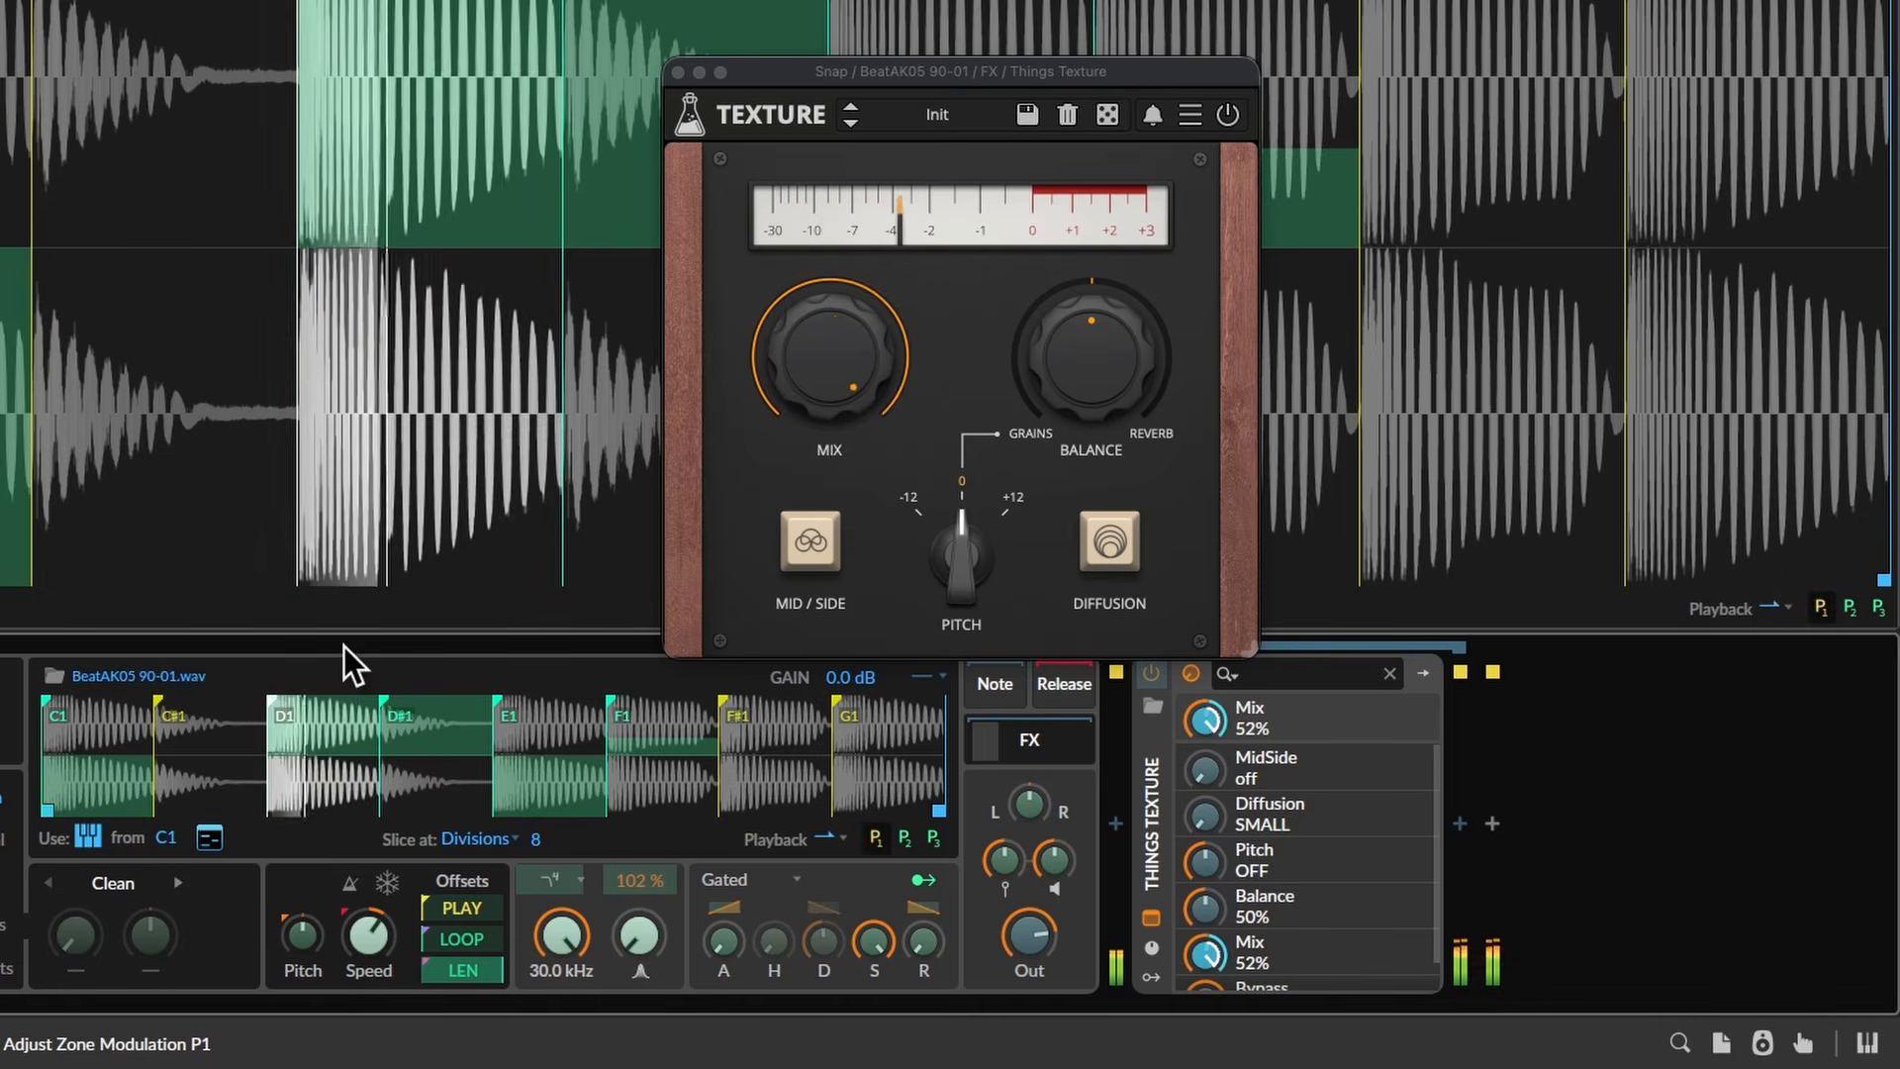
# - Turn the Texture effect's Mix knob down to 0%
pyautogui.click(824, 393)
pyautogui.moveTo(832, 407); pyautogui.dragTo(782, 600)
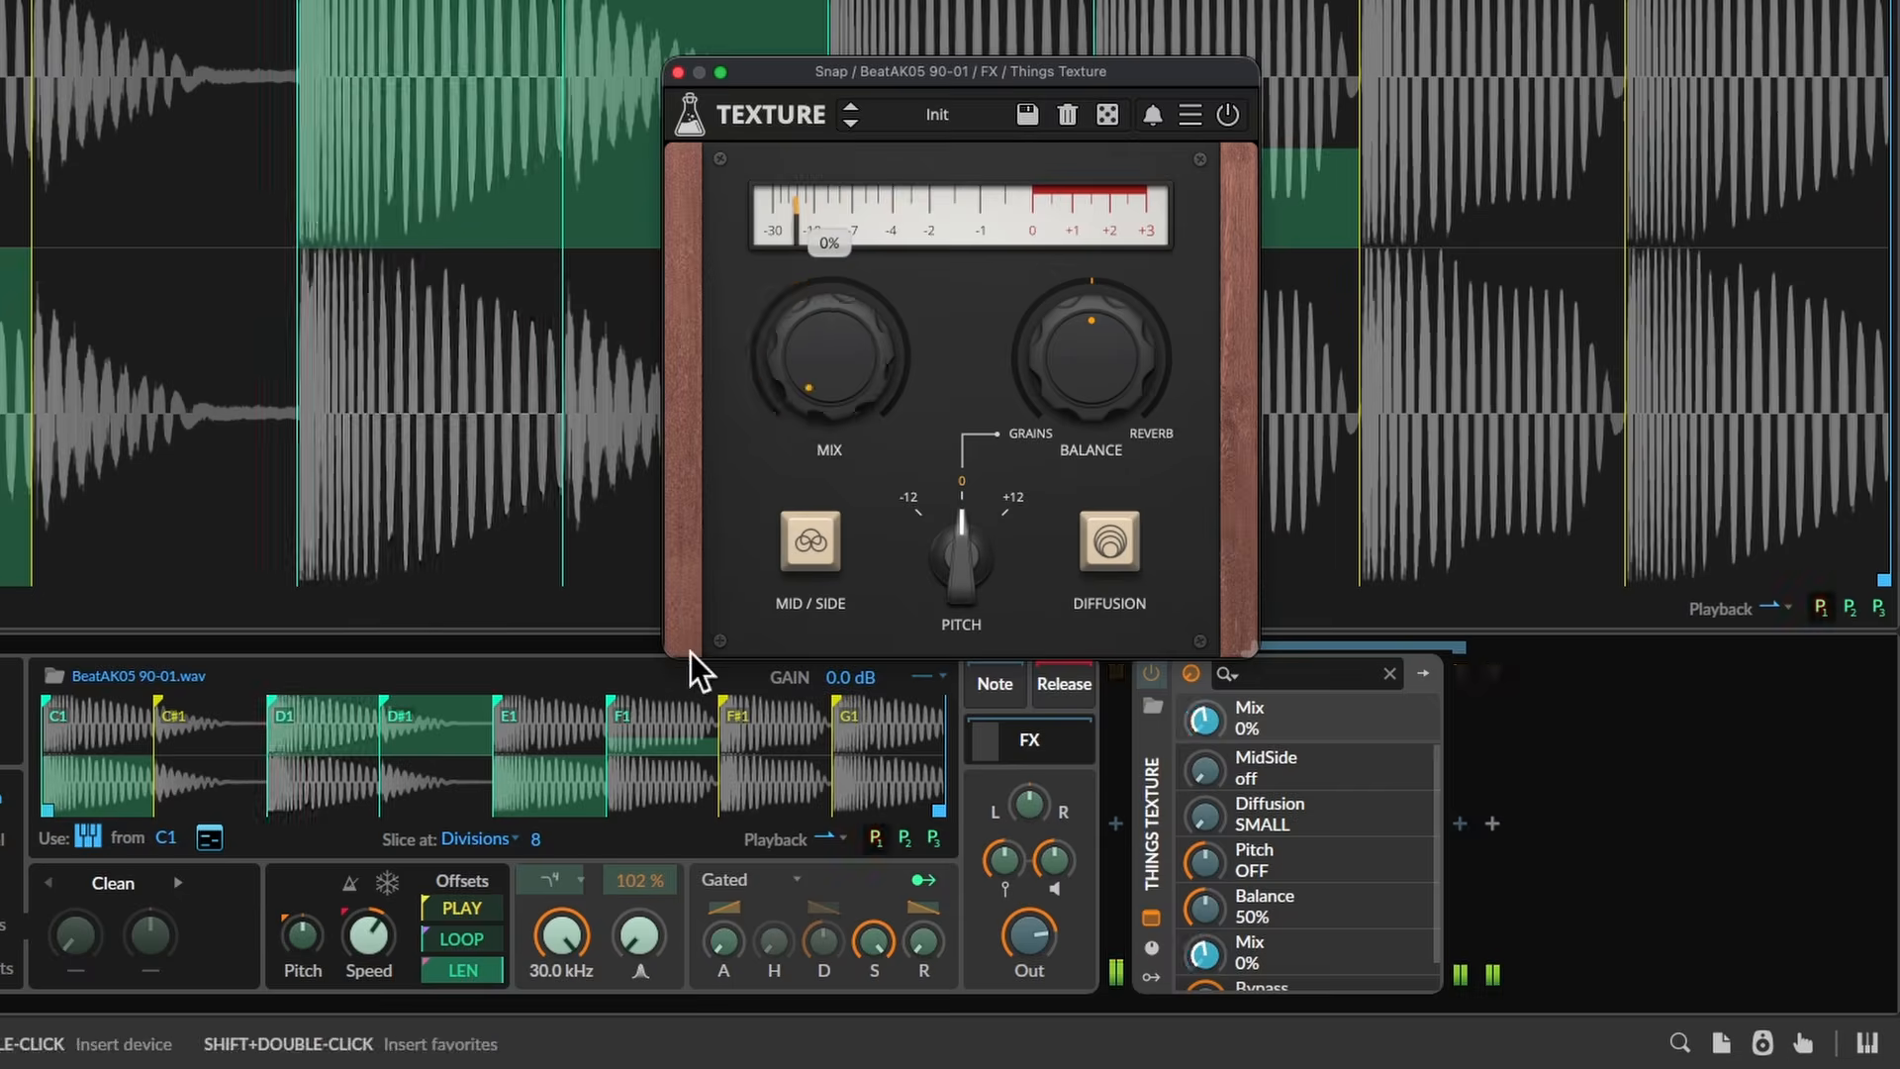
pyautogui.click(97, 758)
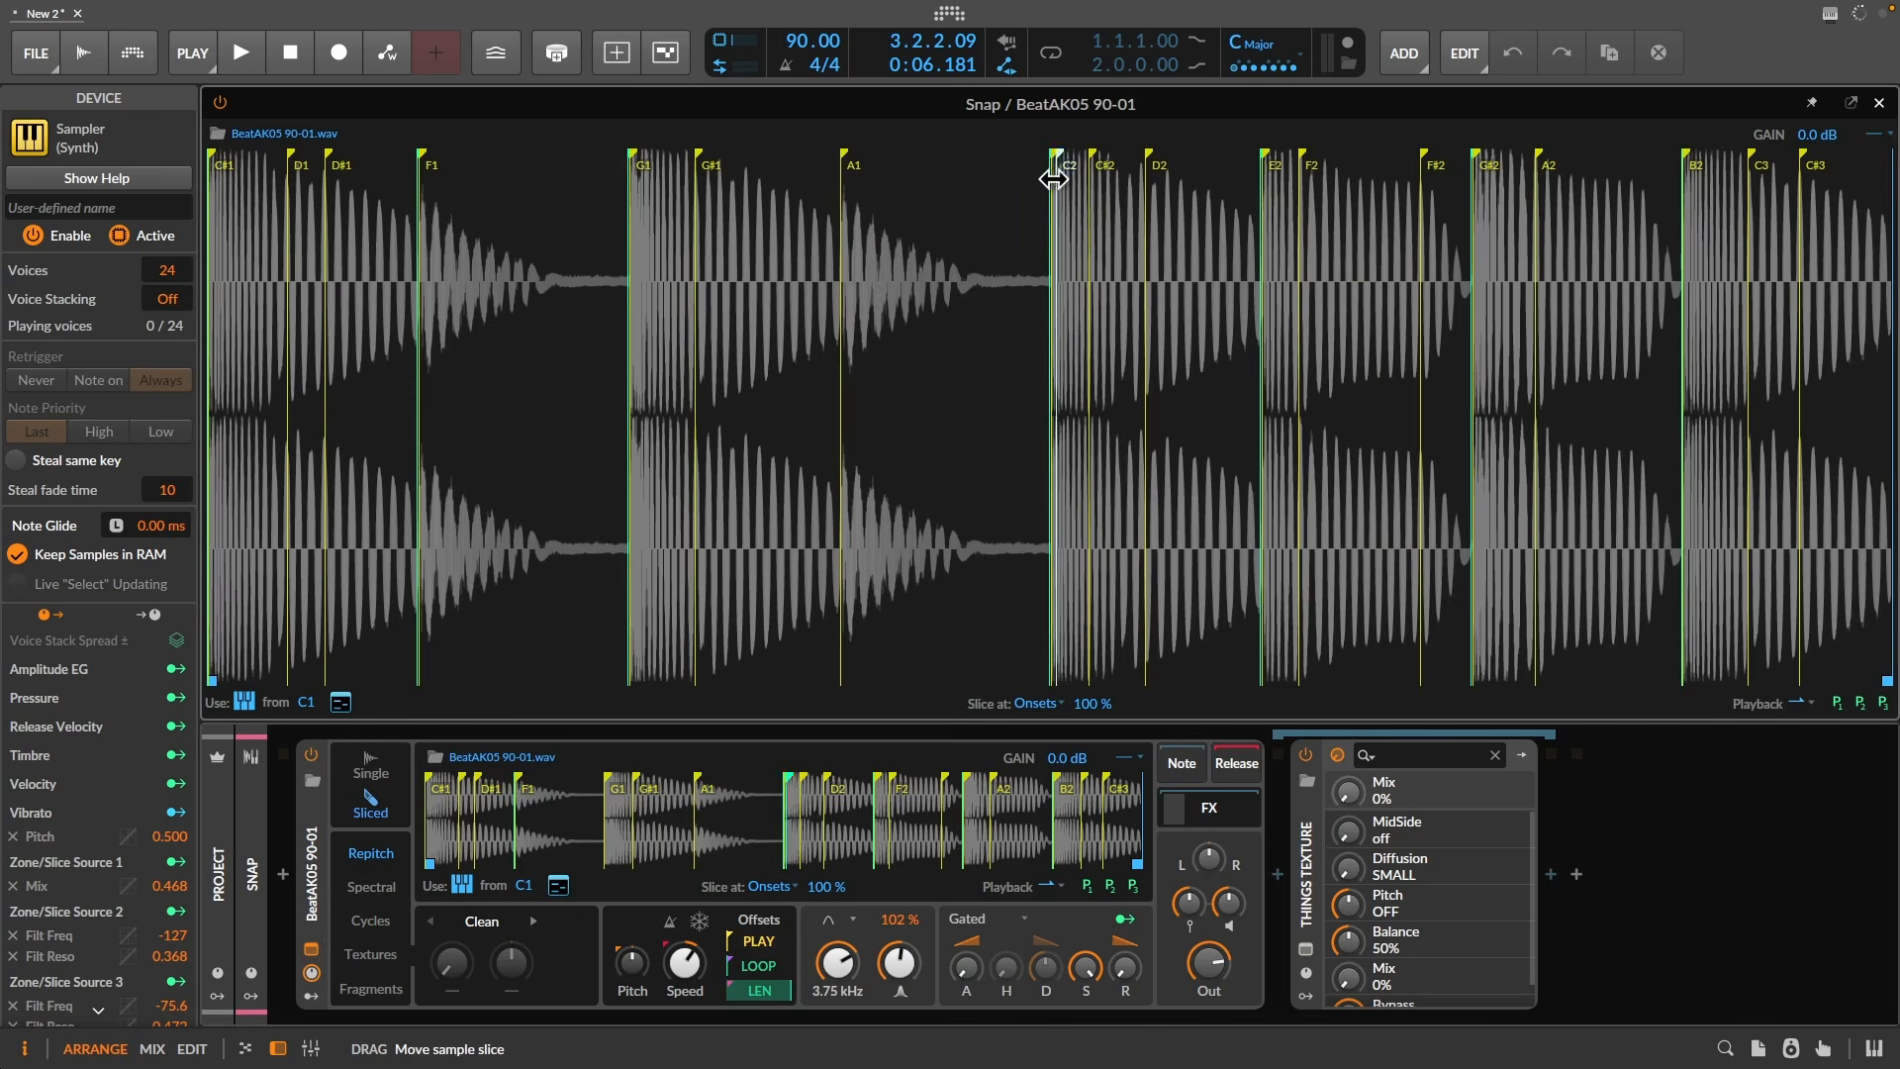
# - Move the A1 and G#1 slice starts later, then snap G#1 back onto an onset
pyautogui.moveTo(843, 151); pyautogui.dragTo(967, 158)
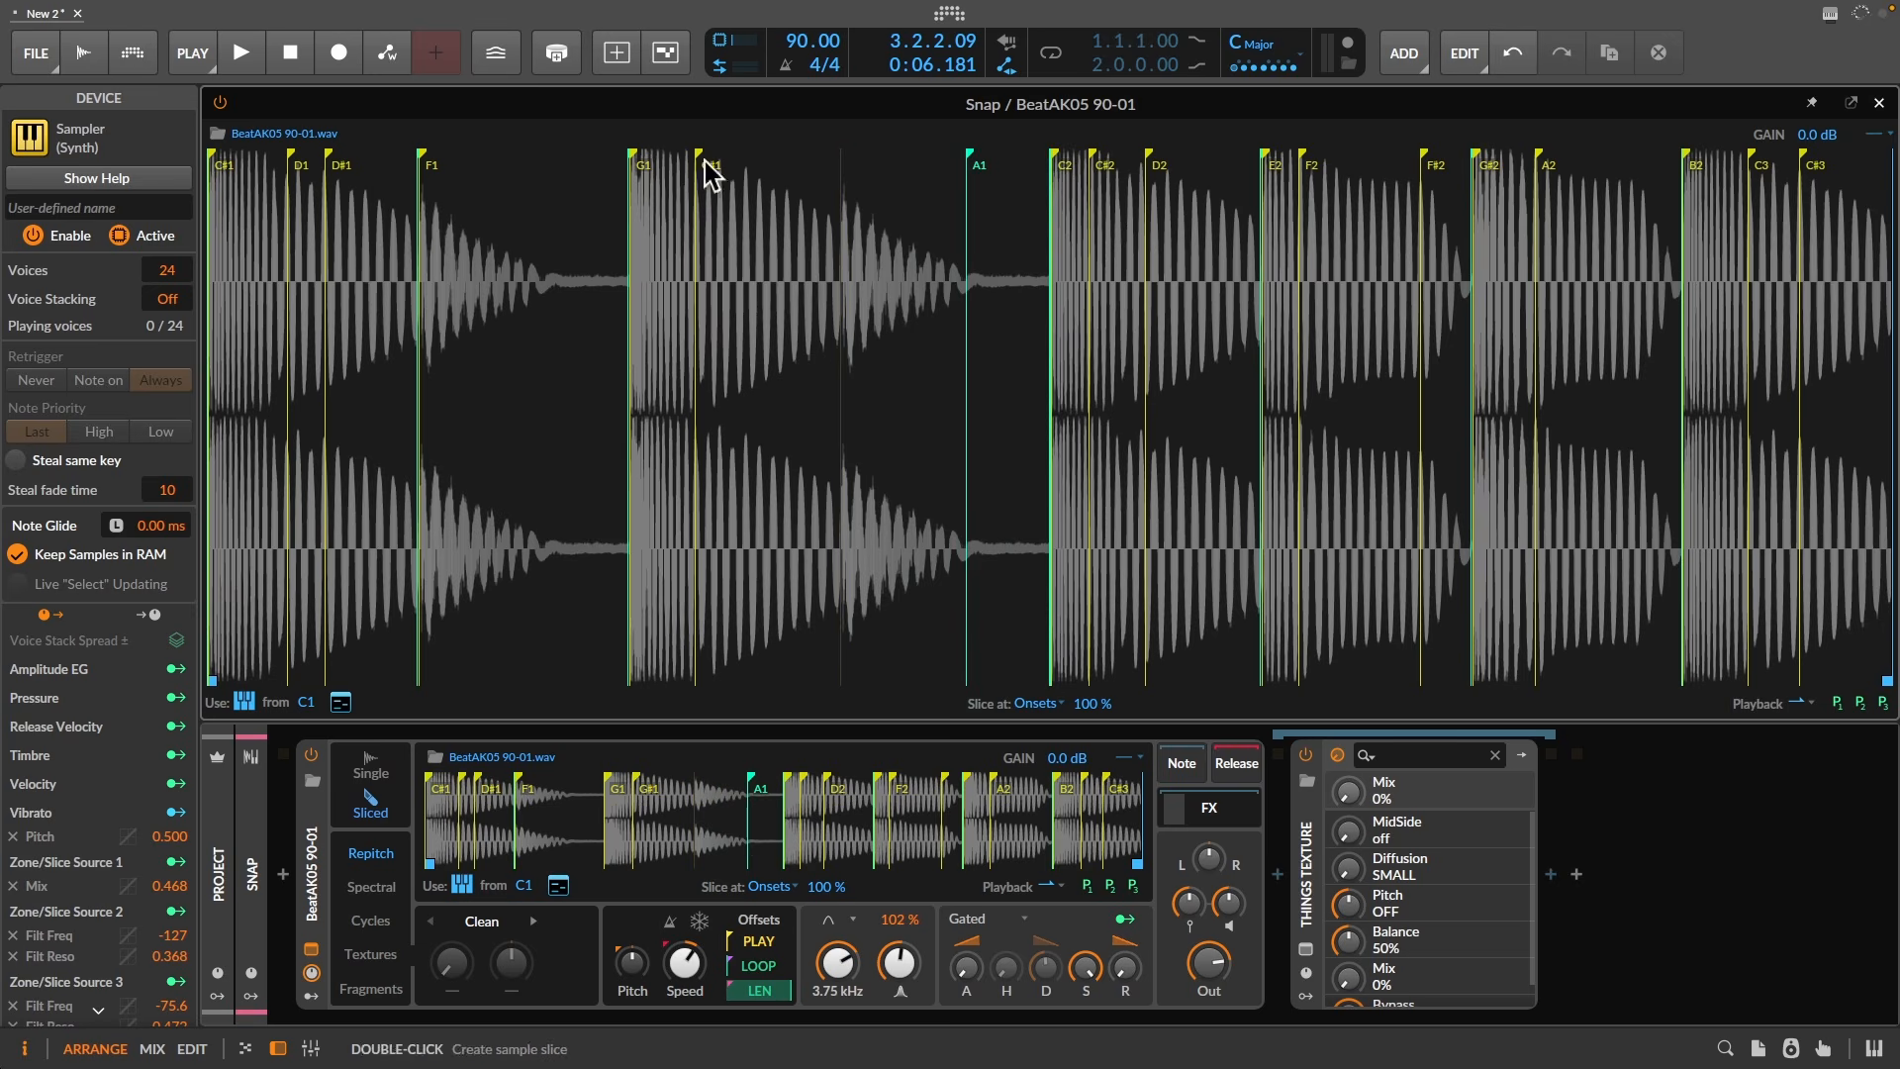
pyautogui.moveTo(713, 159); pyautogui.dragTo(864, 161)
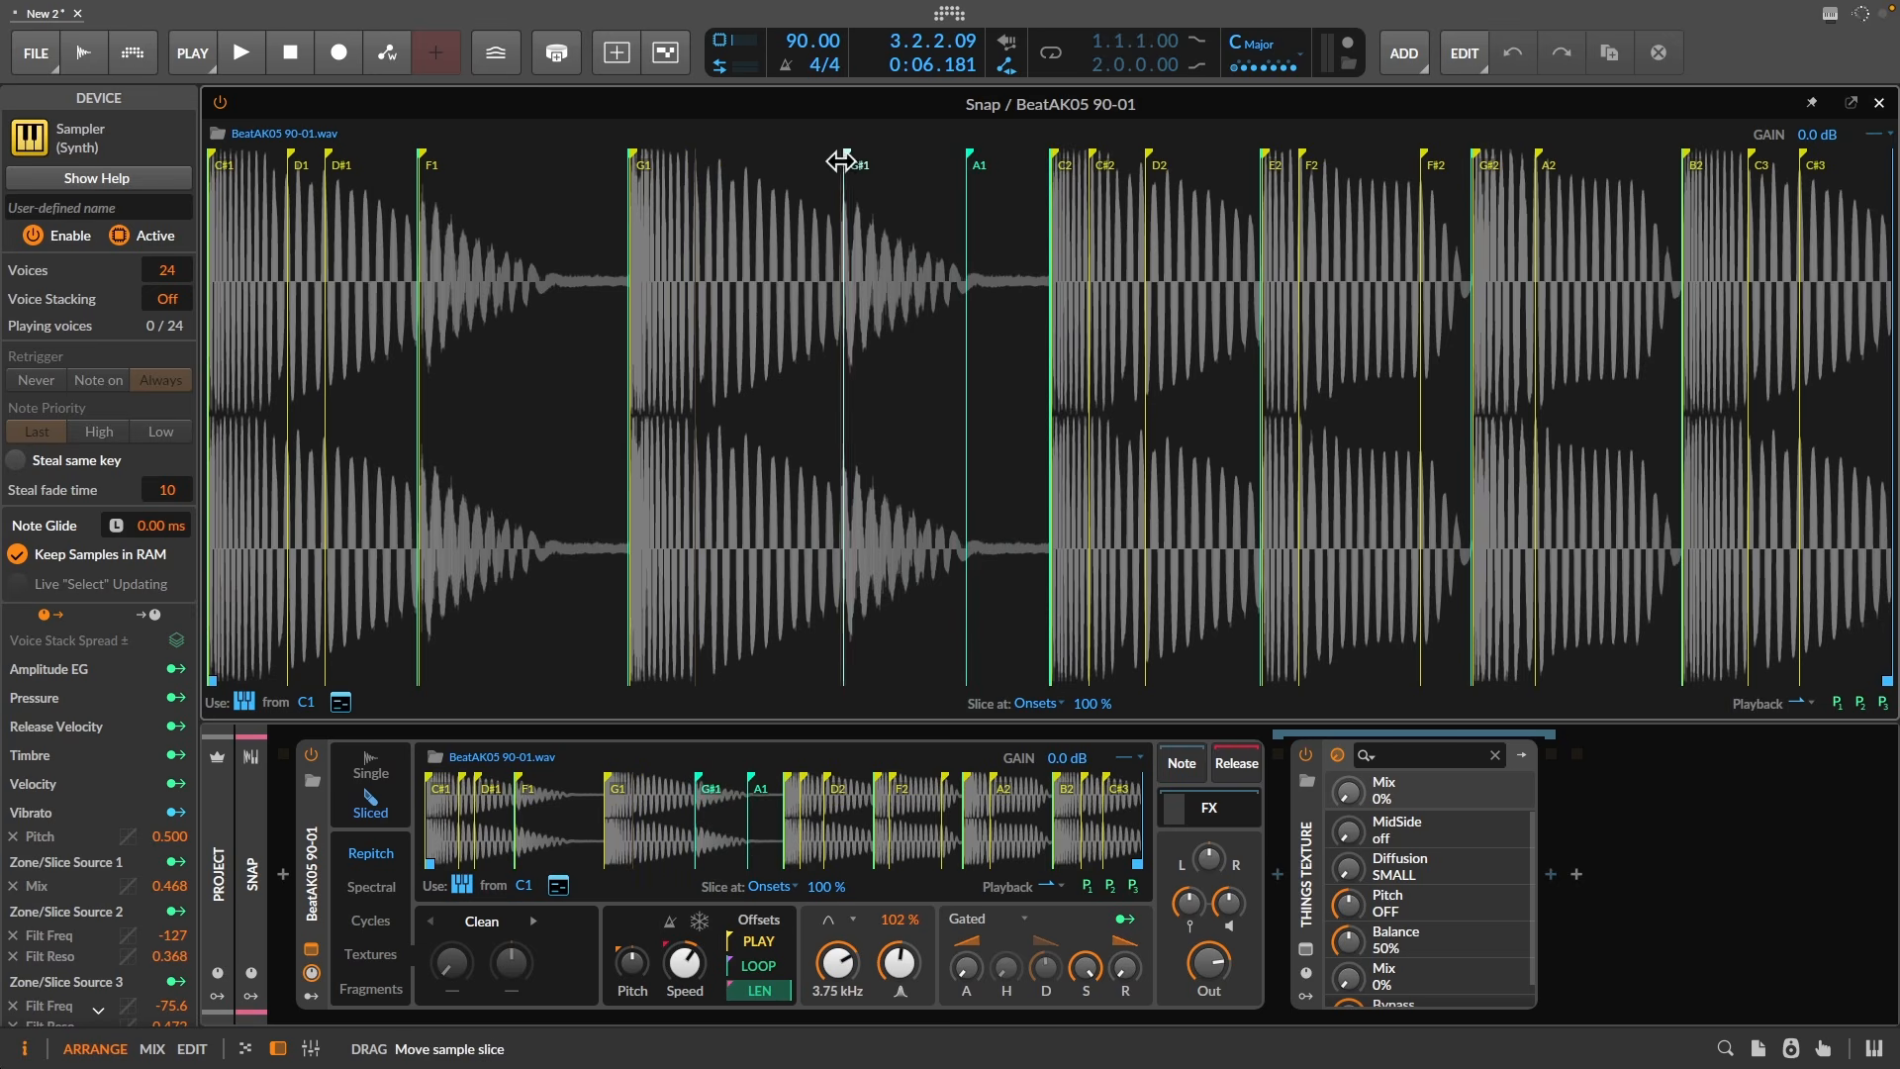
pyautogui.click(1129, 758)
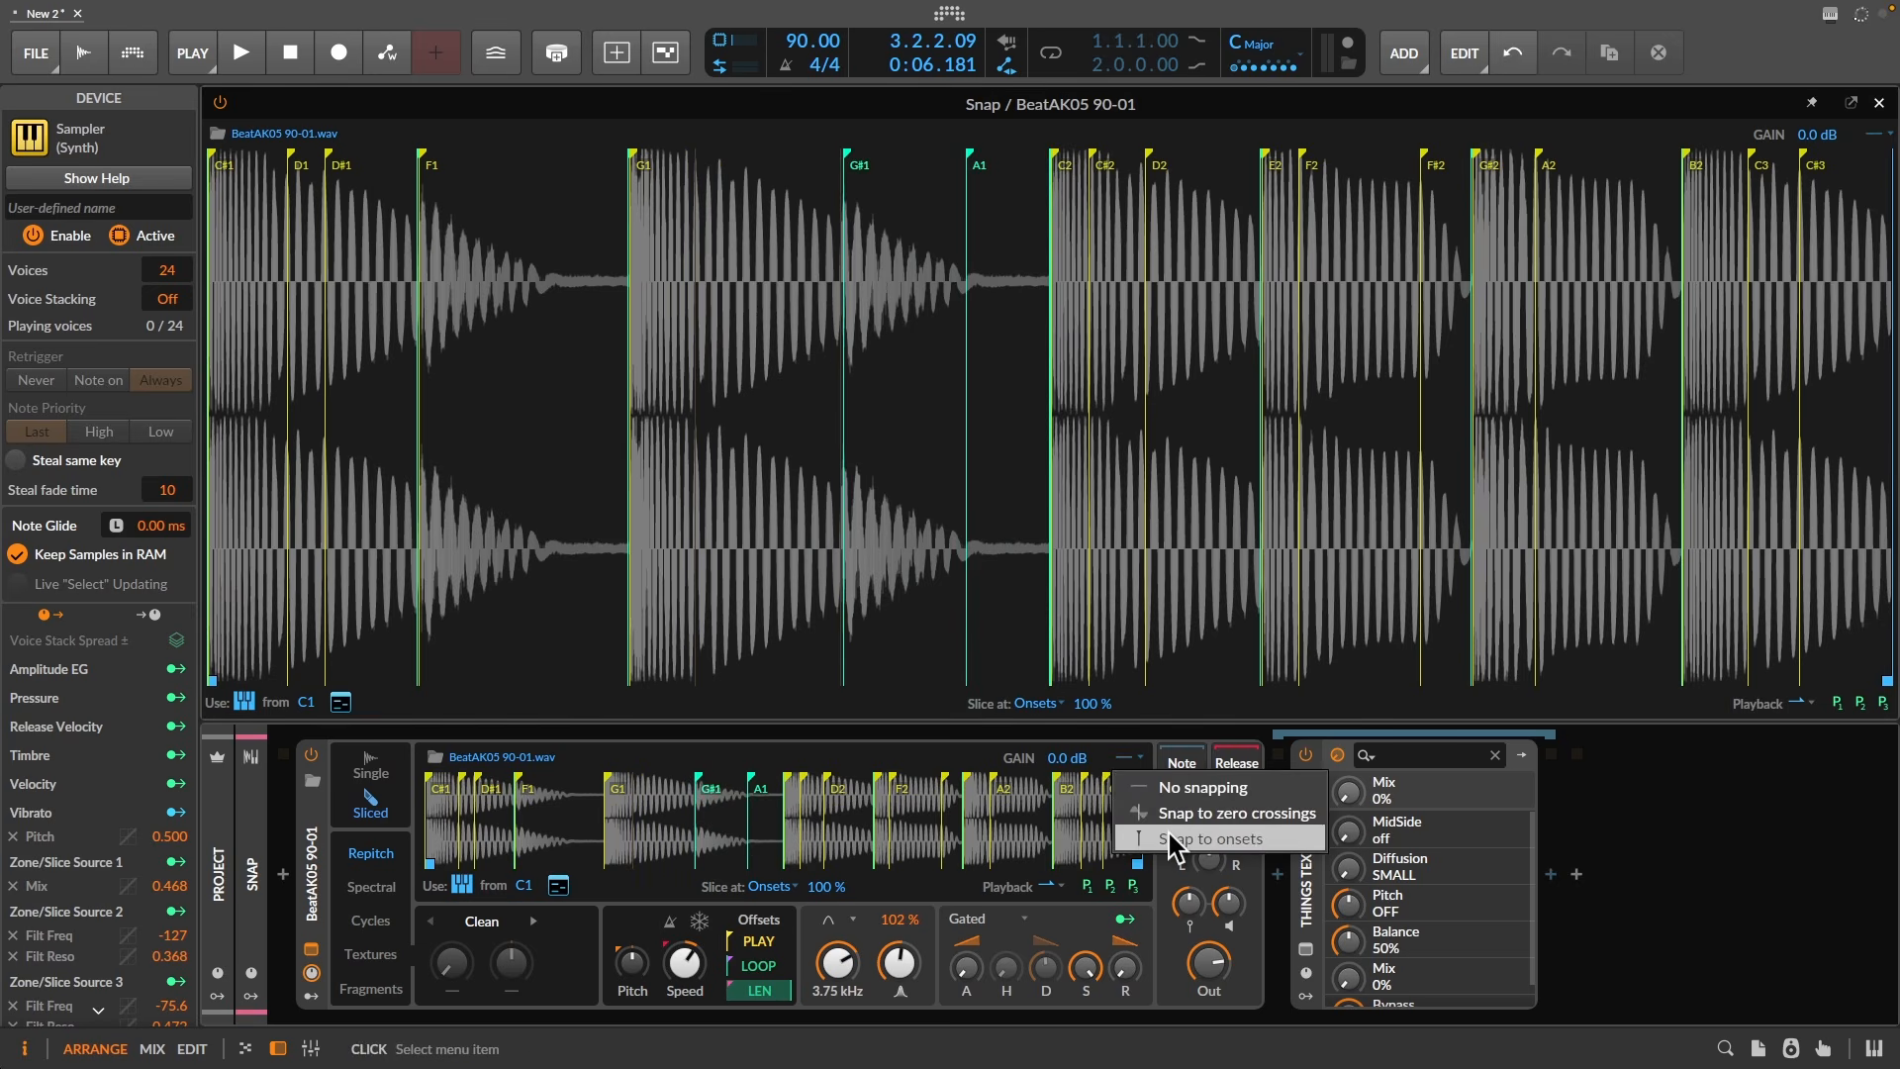
pyautogui.click(1175, 841)
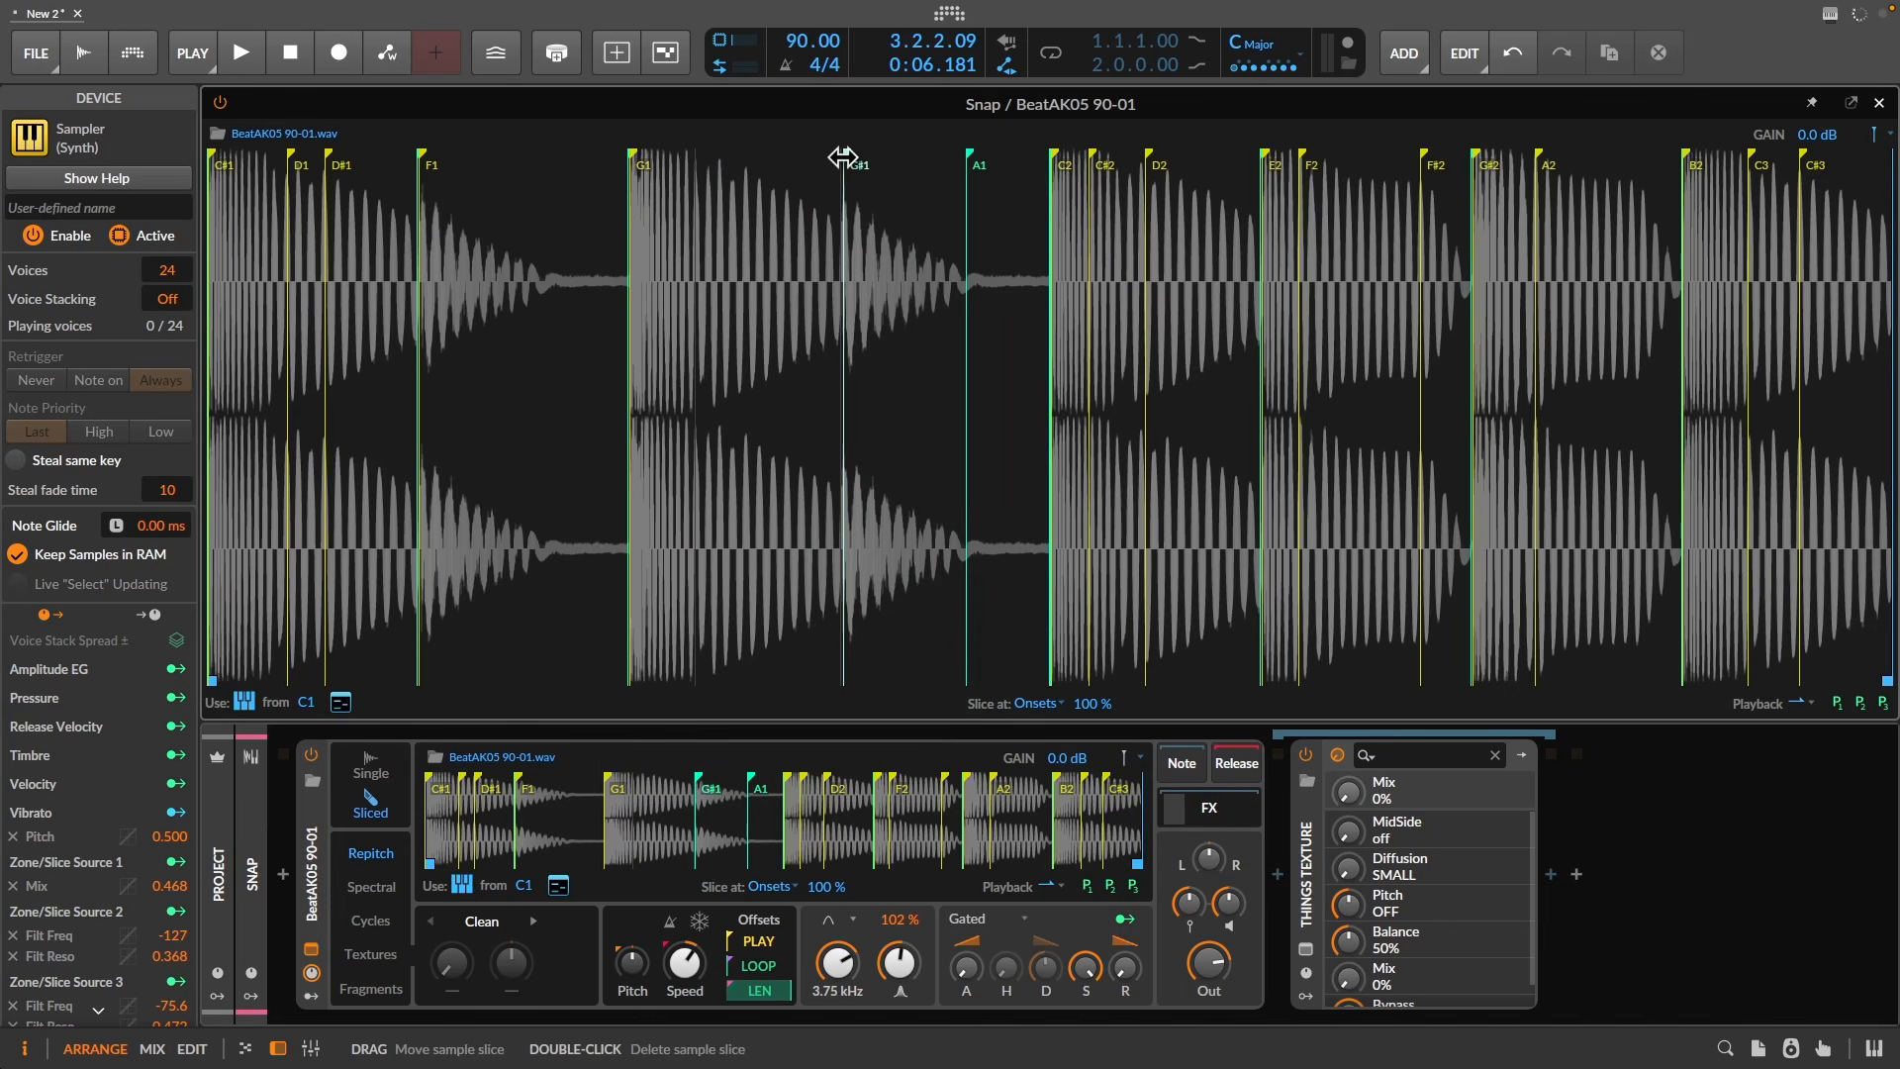
pyautogui.moveTo(843, 159); pyautogui.dragTo(677, 157)
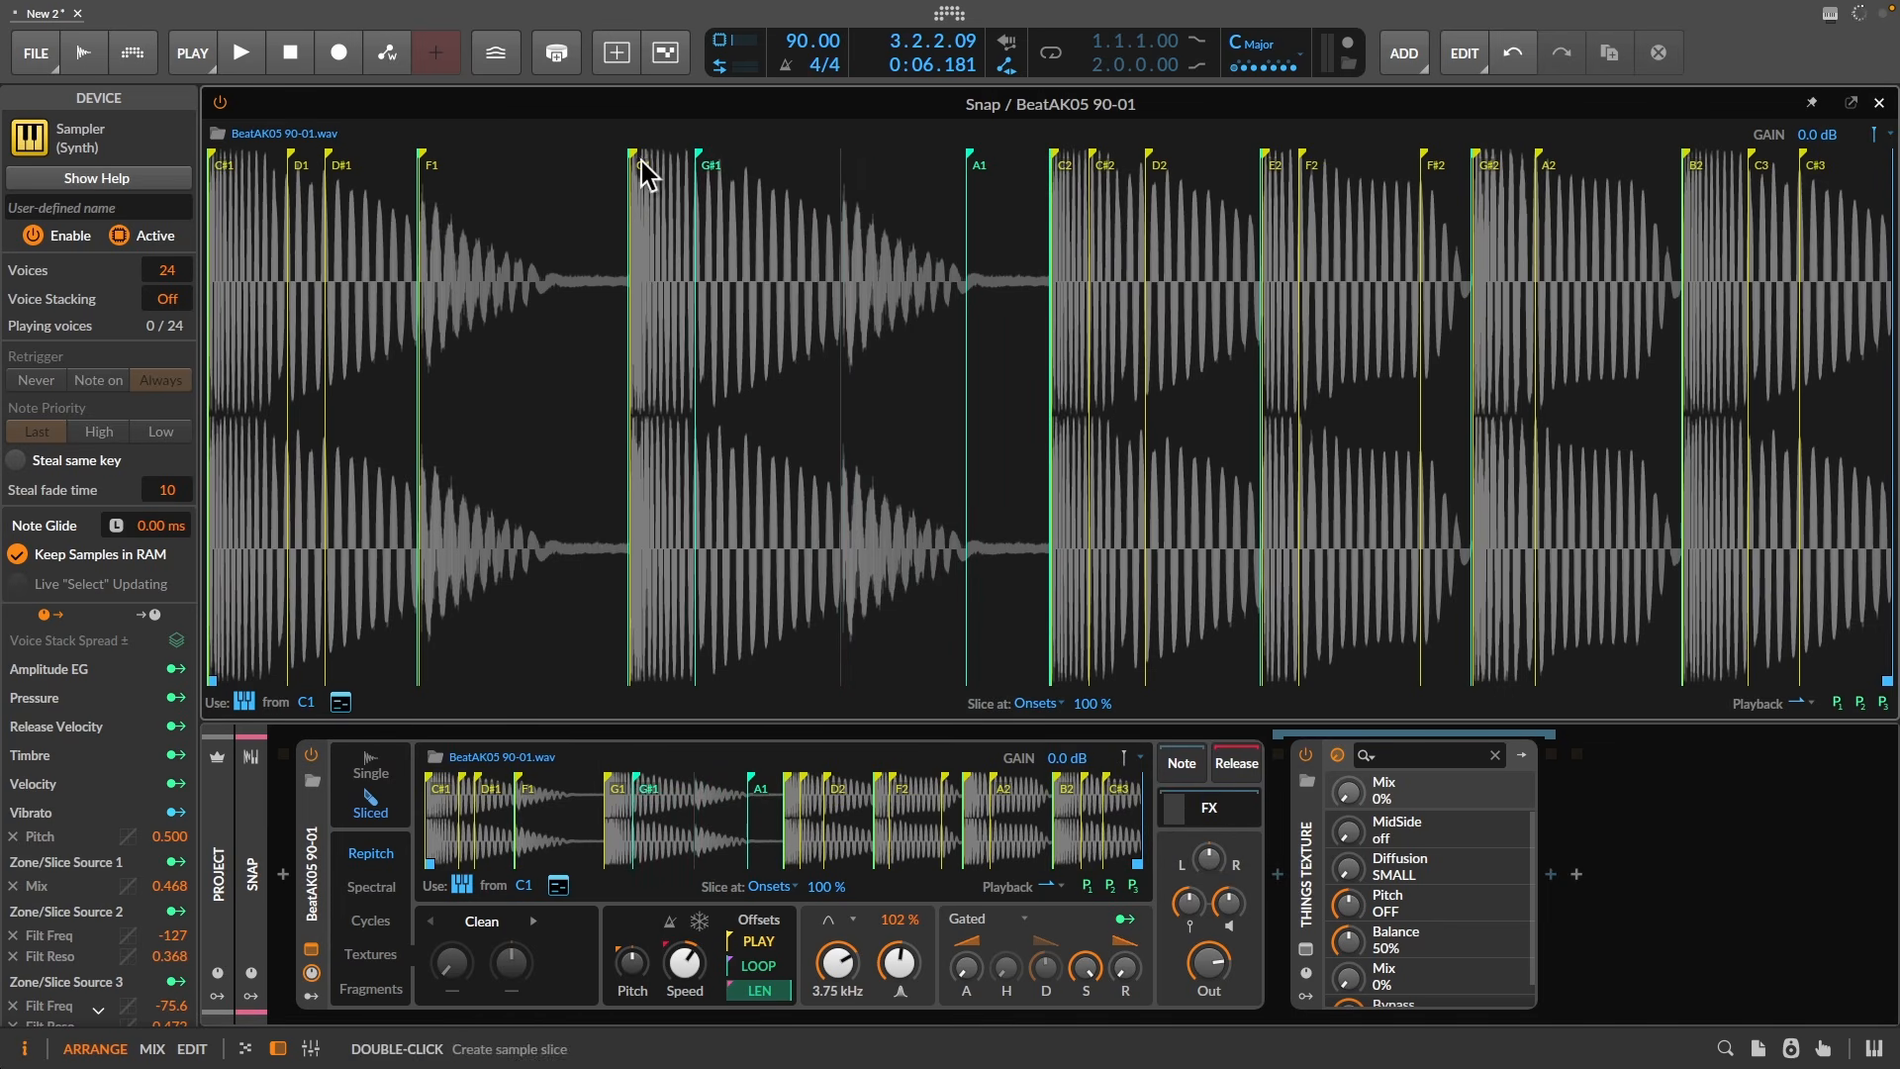
# - Convert the sliced Sampler into a Drum Machine from the device's context menu
pyautogui.rightClick(430, 788)
pyautogui.moveTo(454, 849)
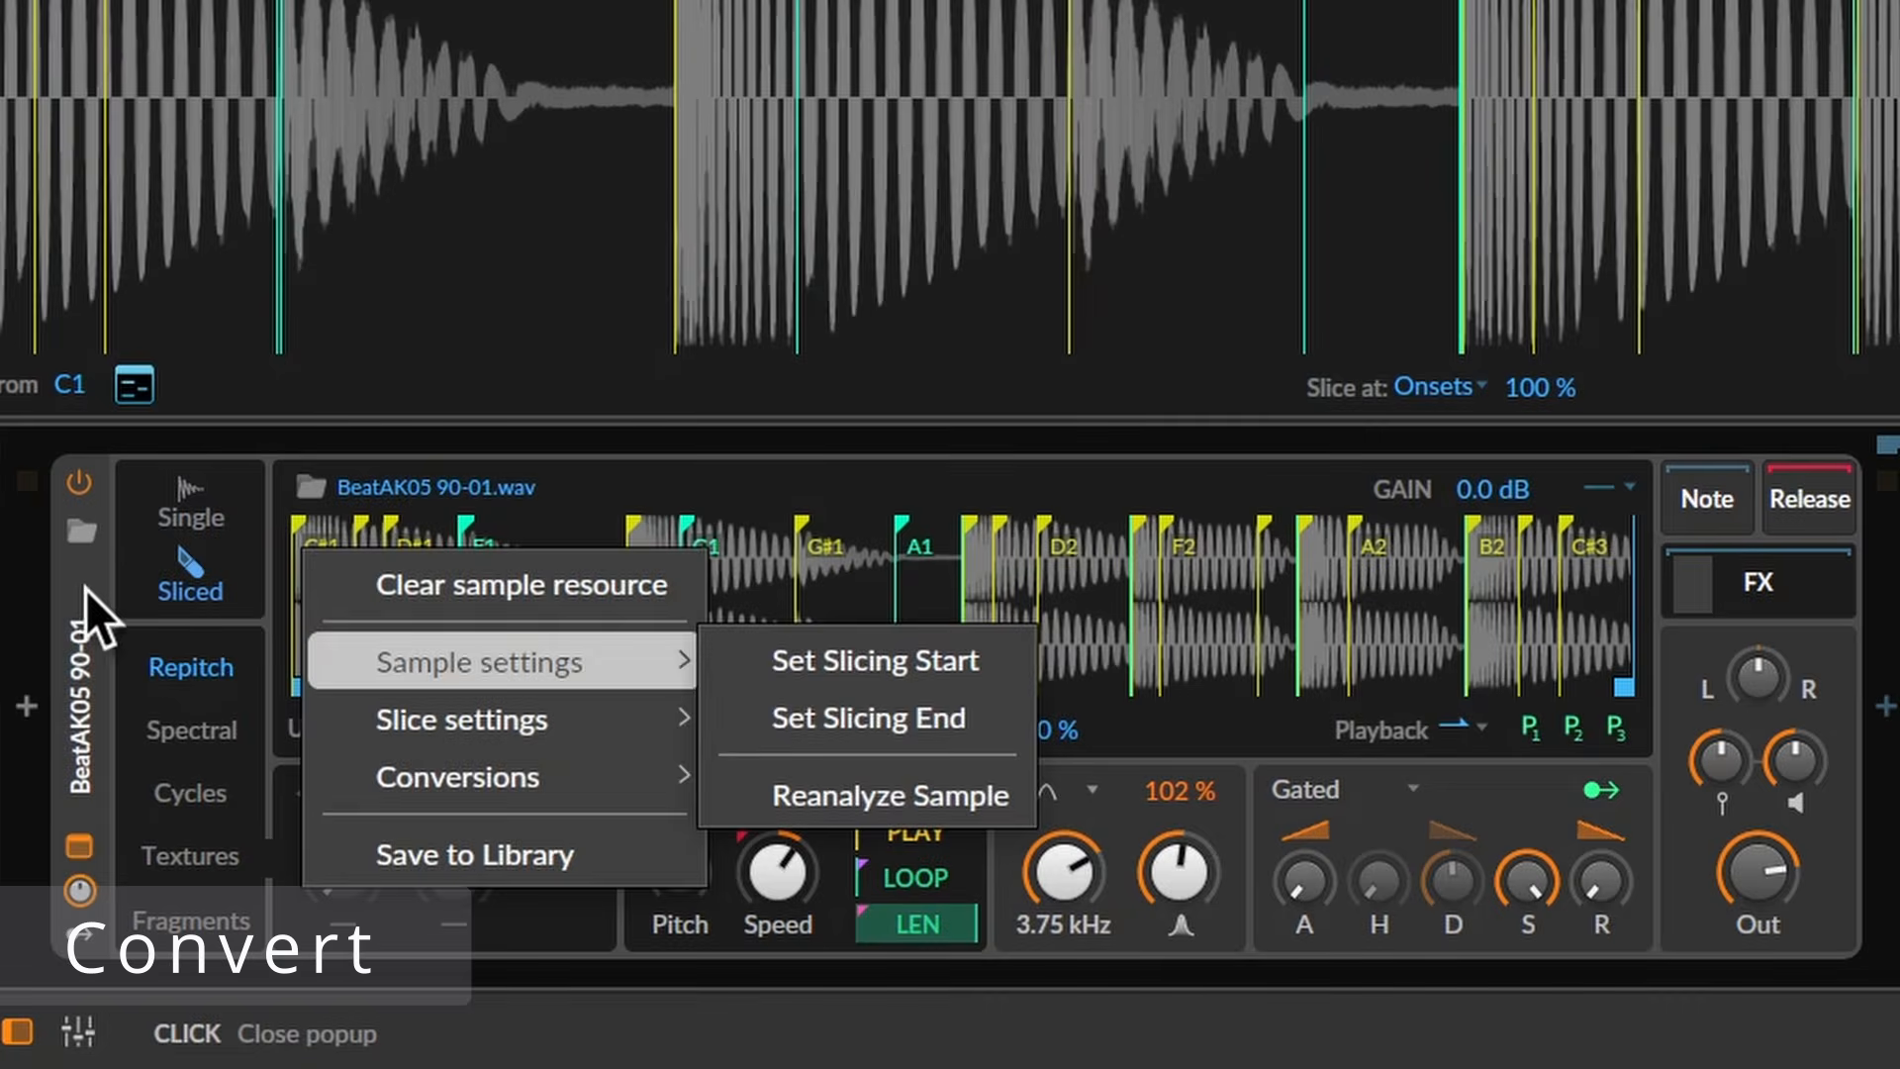
pyautogui.click(87, 590)
pyautogui.rightClick(89, 586)
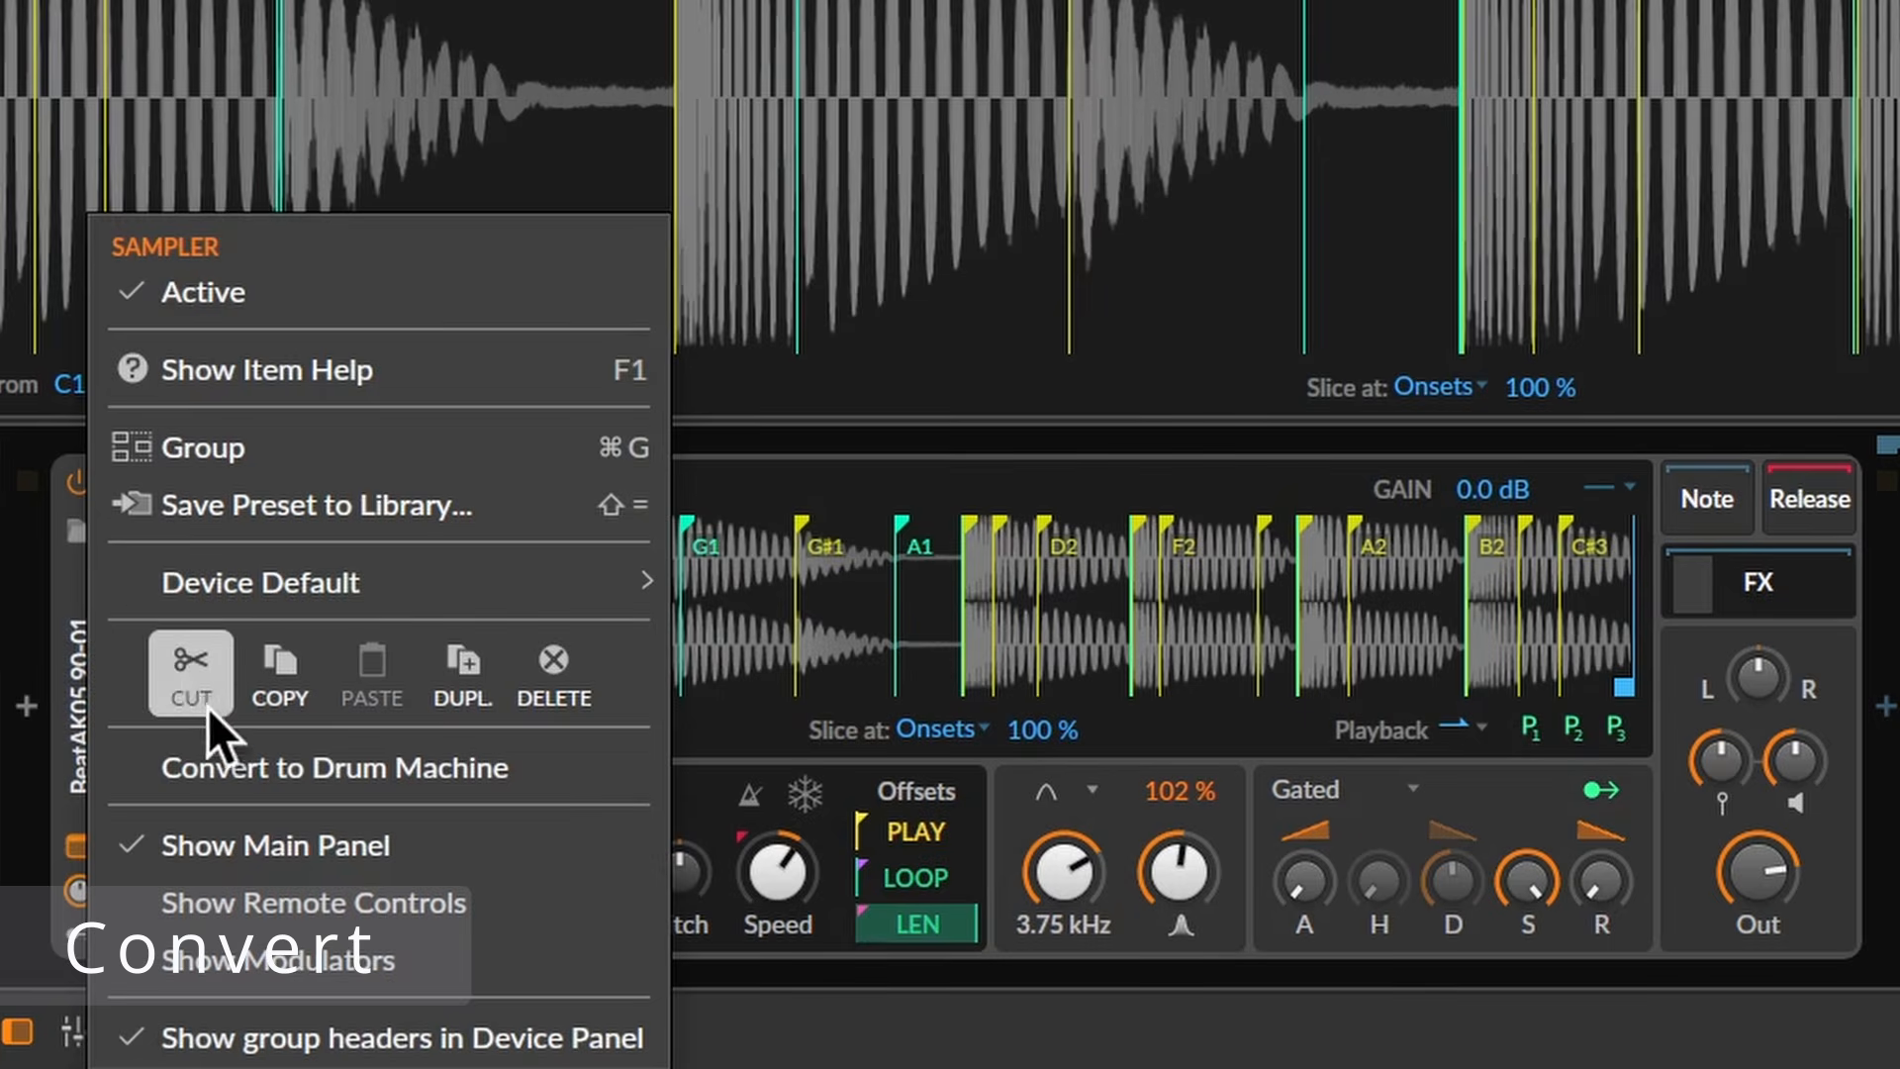
pyautogui.click(269, 777)
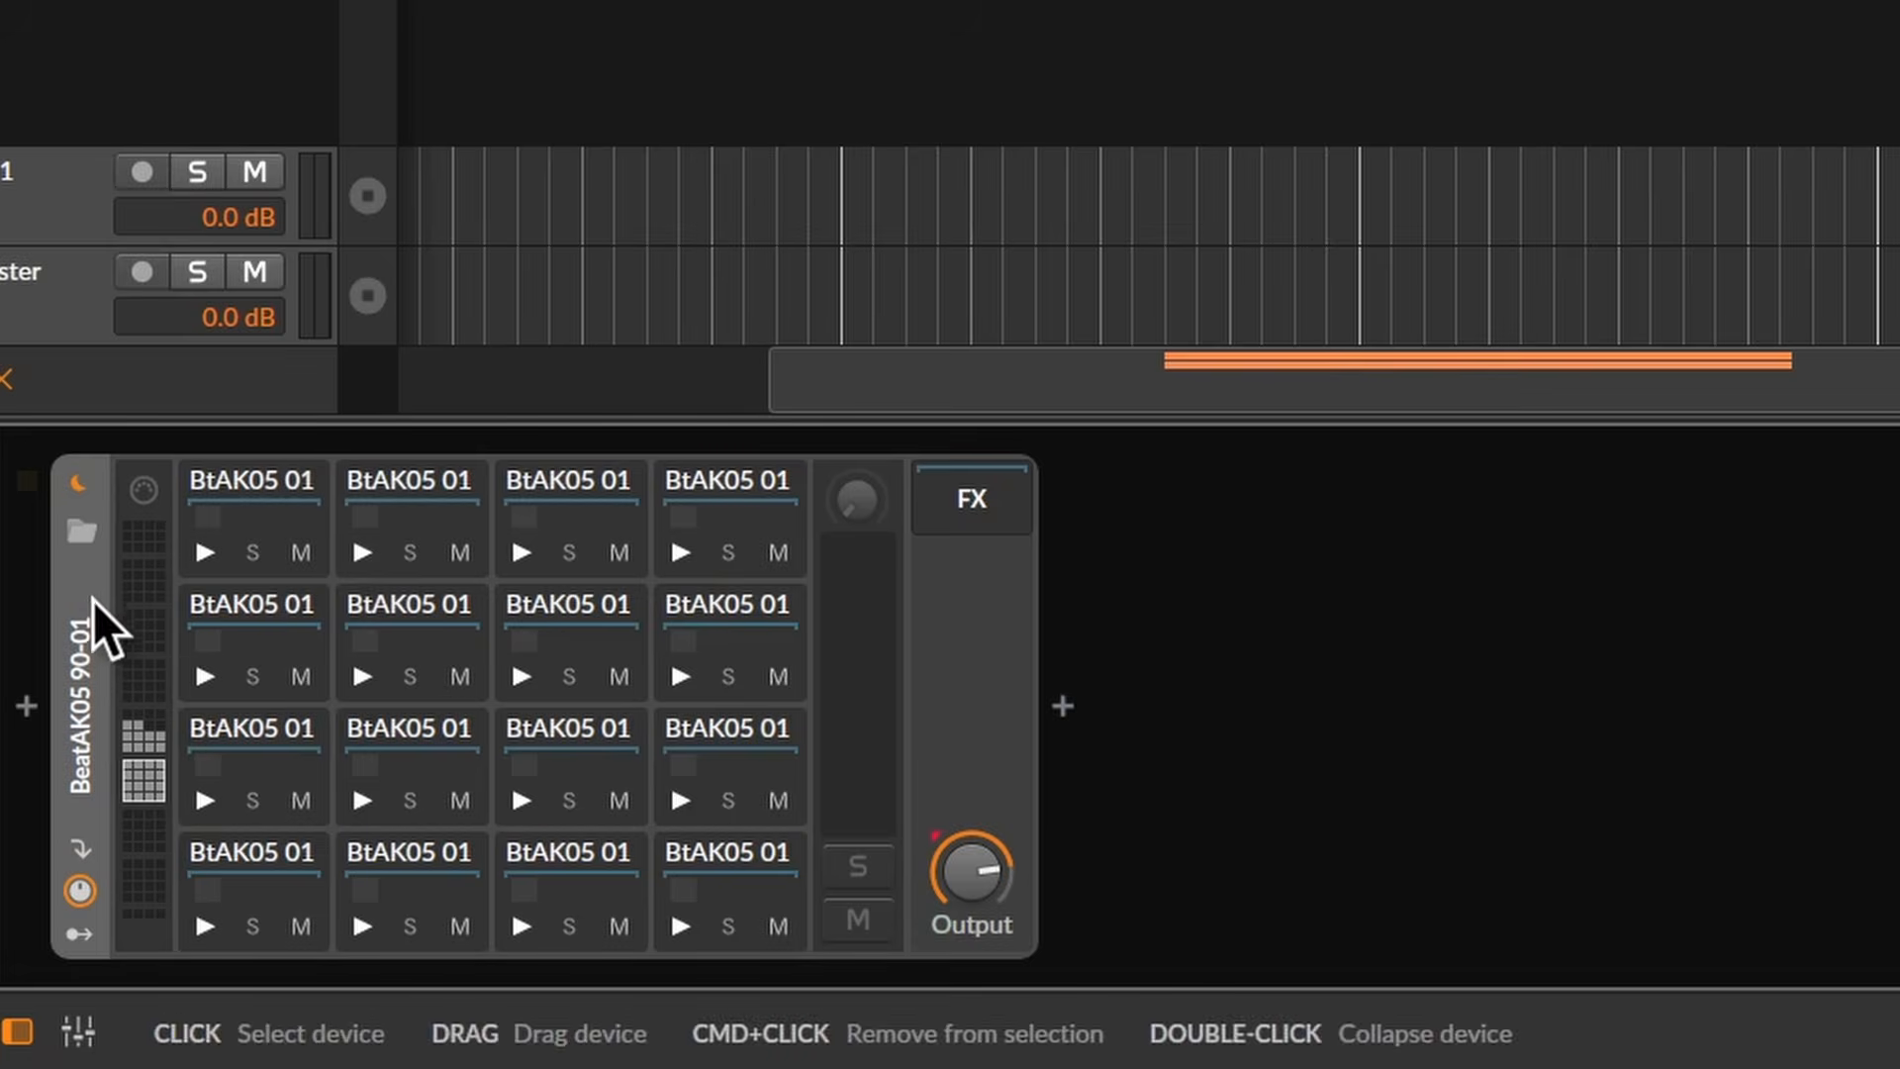
# - Audition the C1, C#1, D1 and D#1 drum pads
pyautogui.click(206, 927)
pyautogui.click(351, 929)
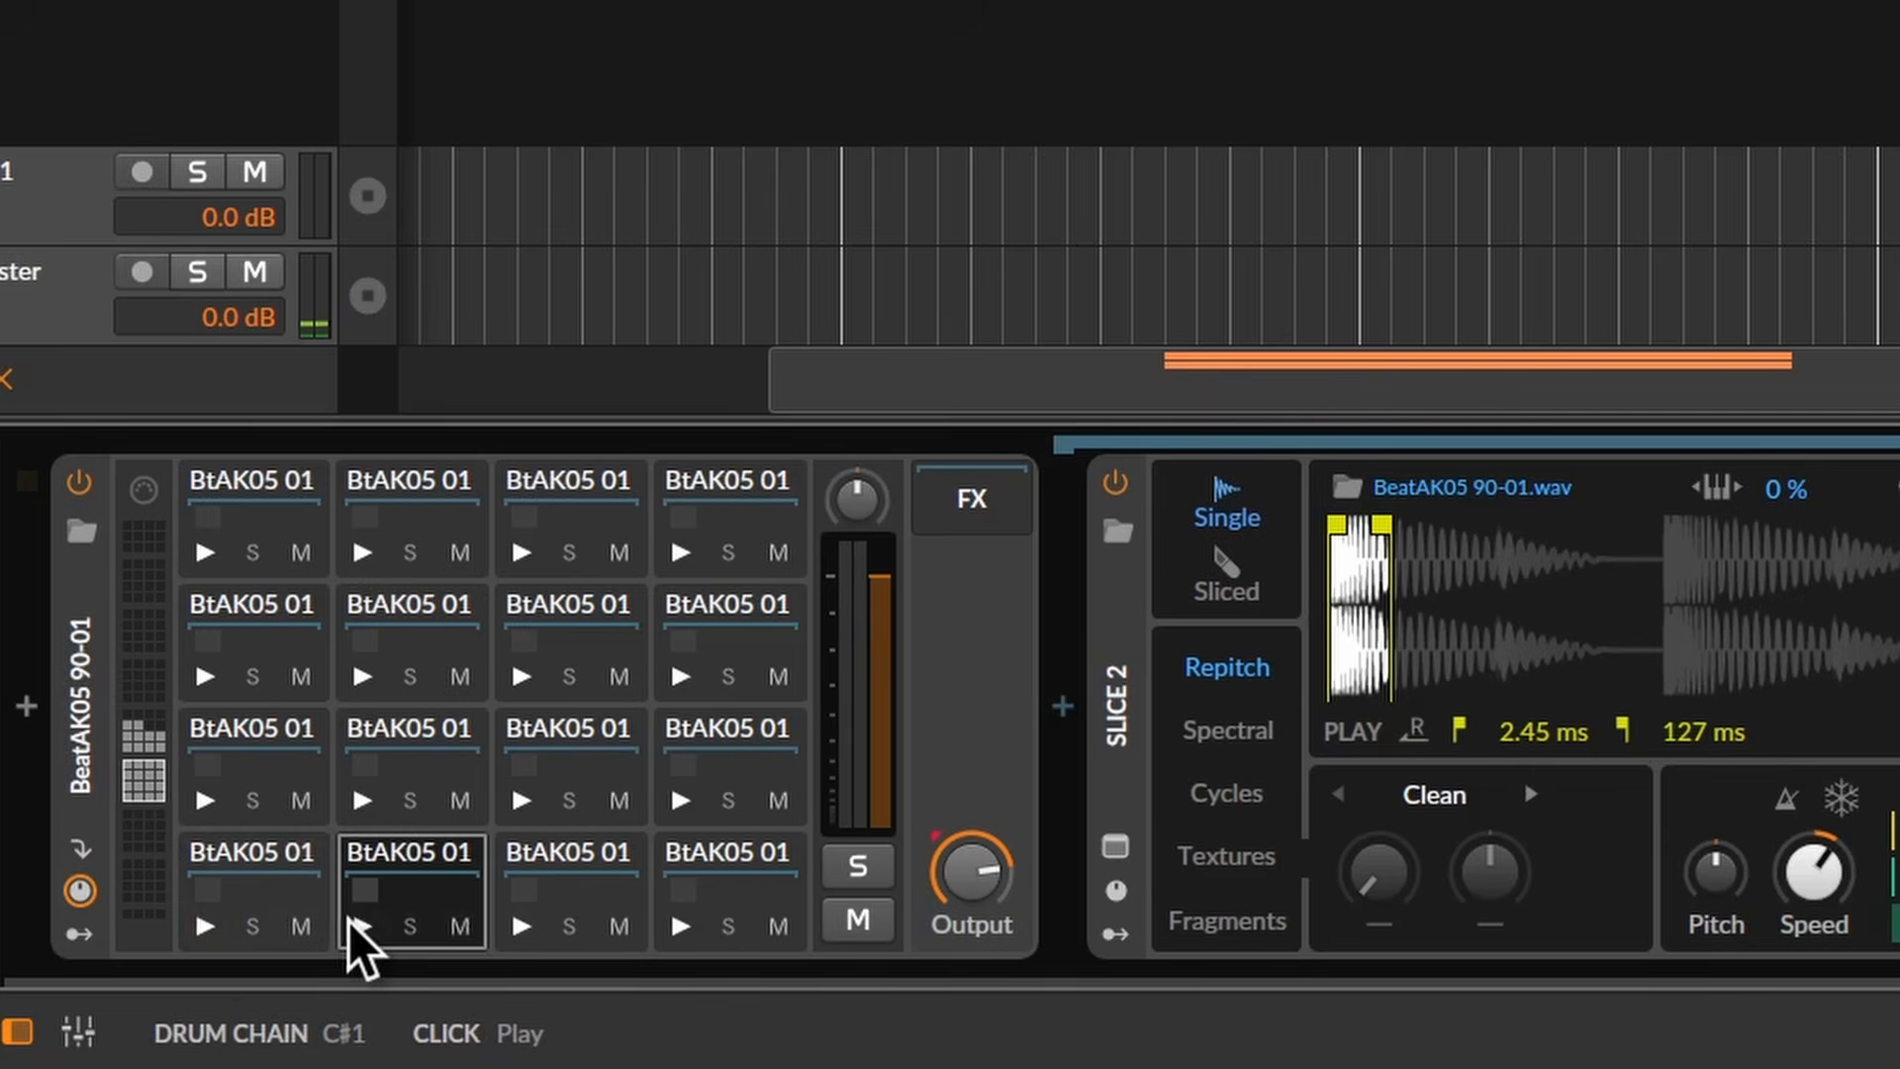
pyautogui.click(356, 926)
pyautogui.click(520, 927)
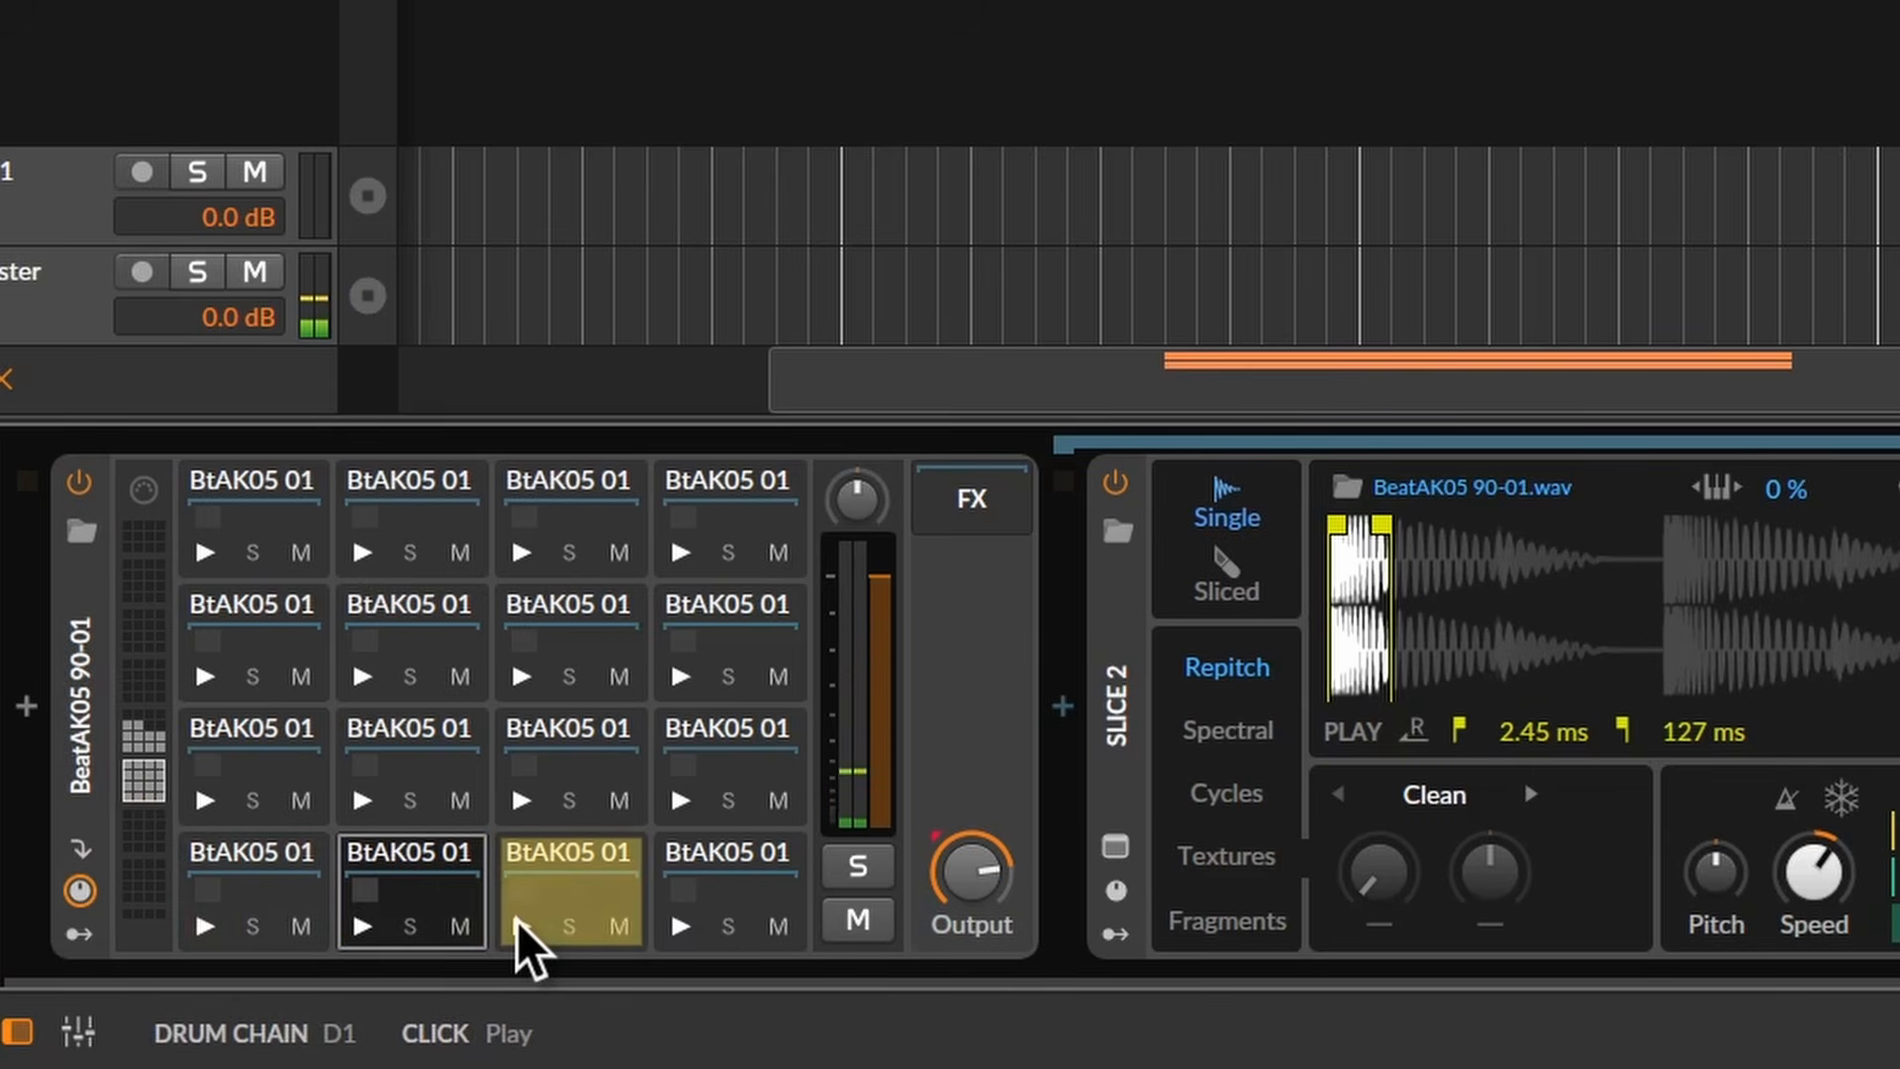
pyautogui.click(670, 921)
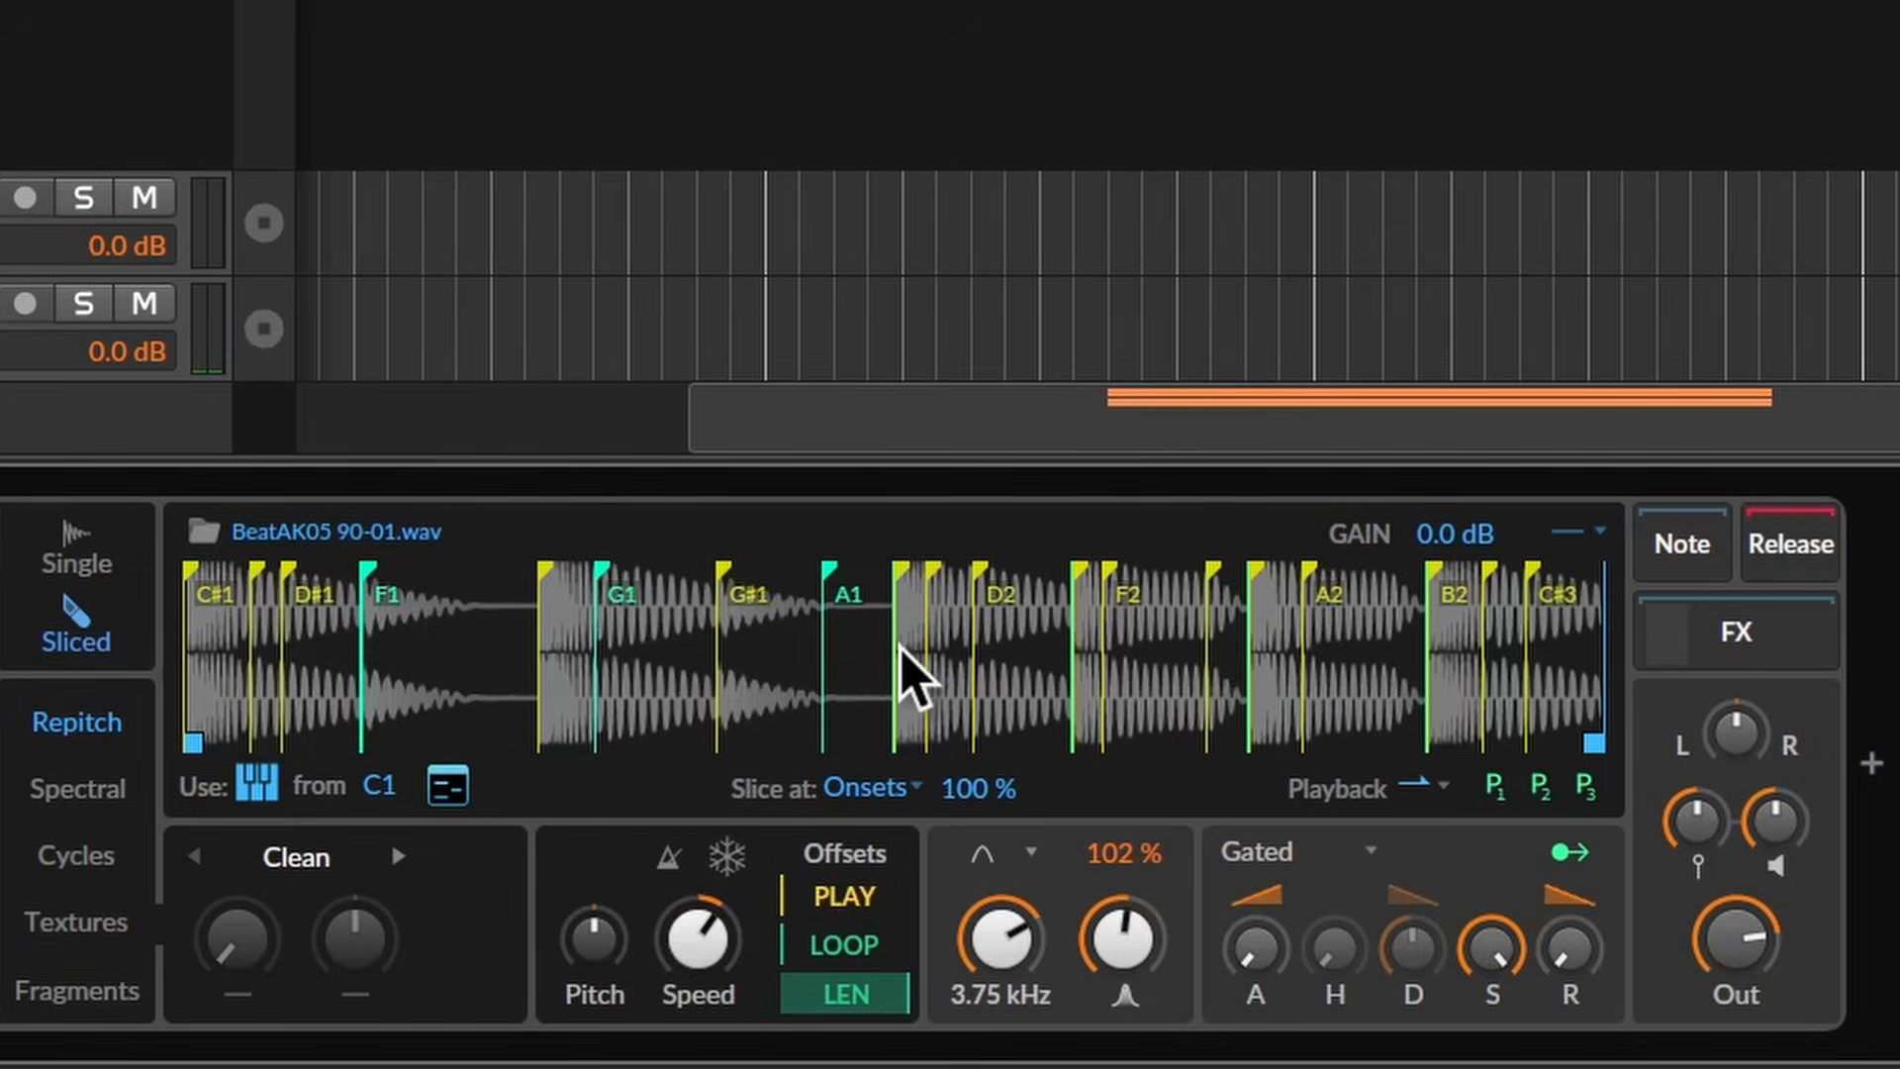
# - Convert the slices to a multisample Sampler via Conversions and show the expanded zone view
pyautogui.rightClick(899, 646)
pyautogui.moveTo(1130, 876)
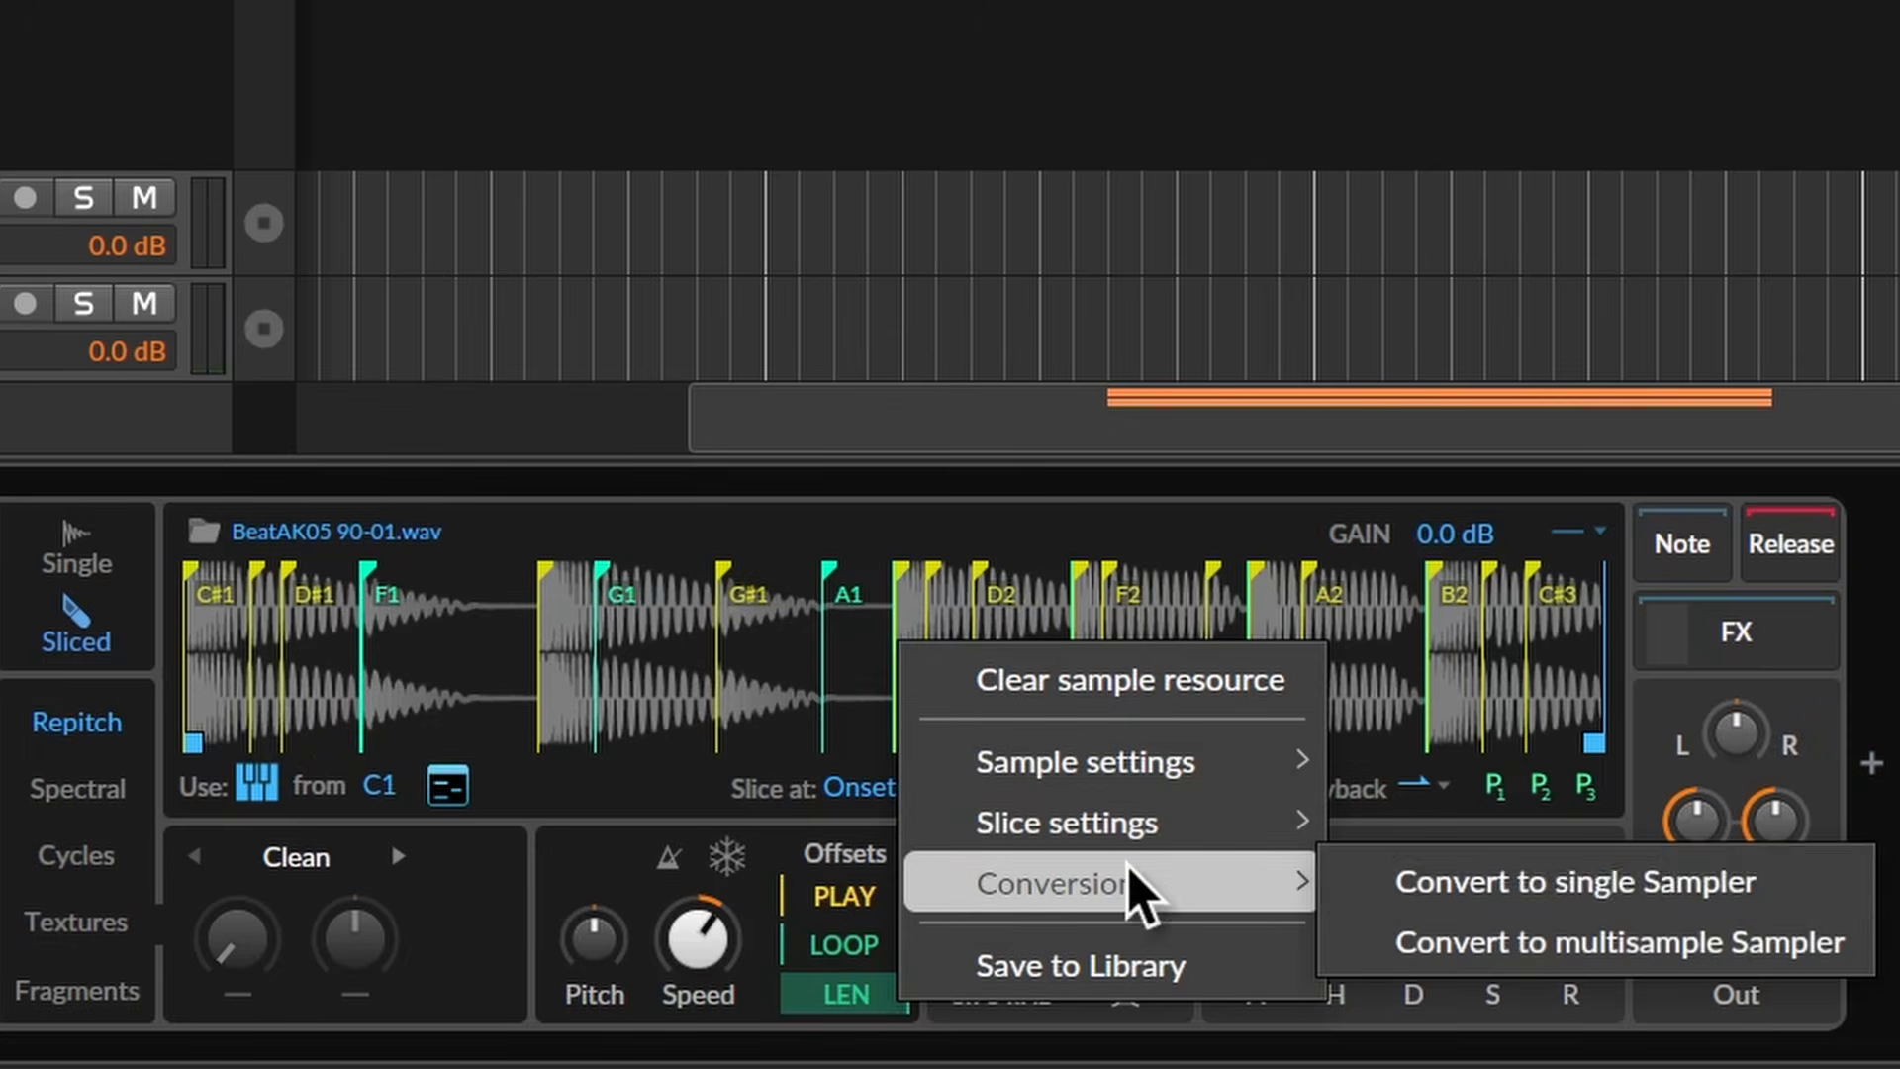
pyautogui.click(1476, 932)
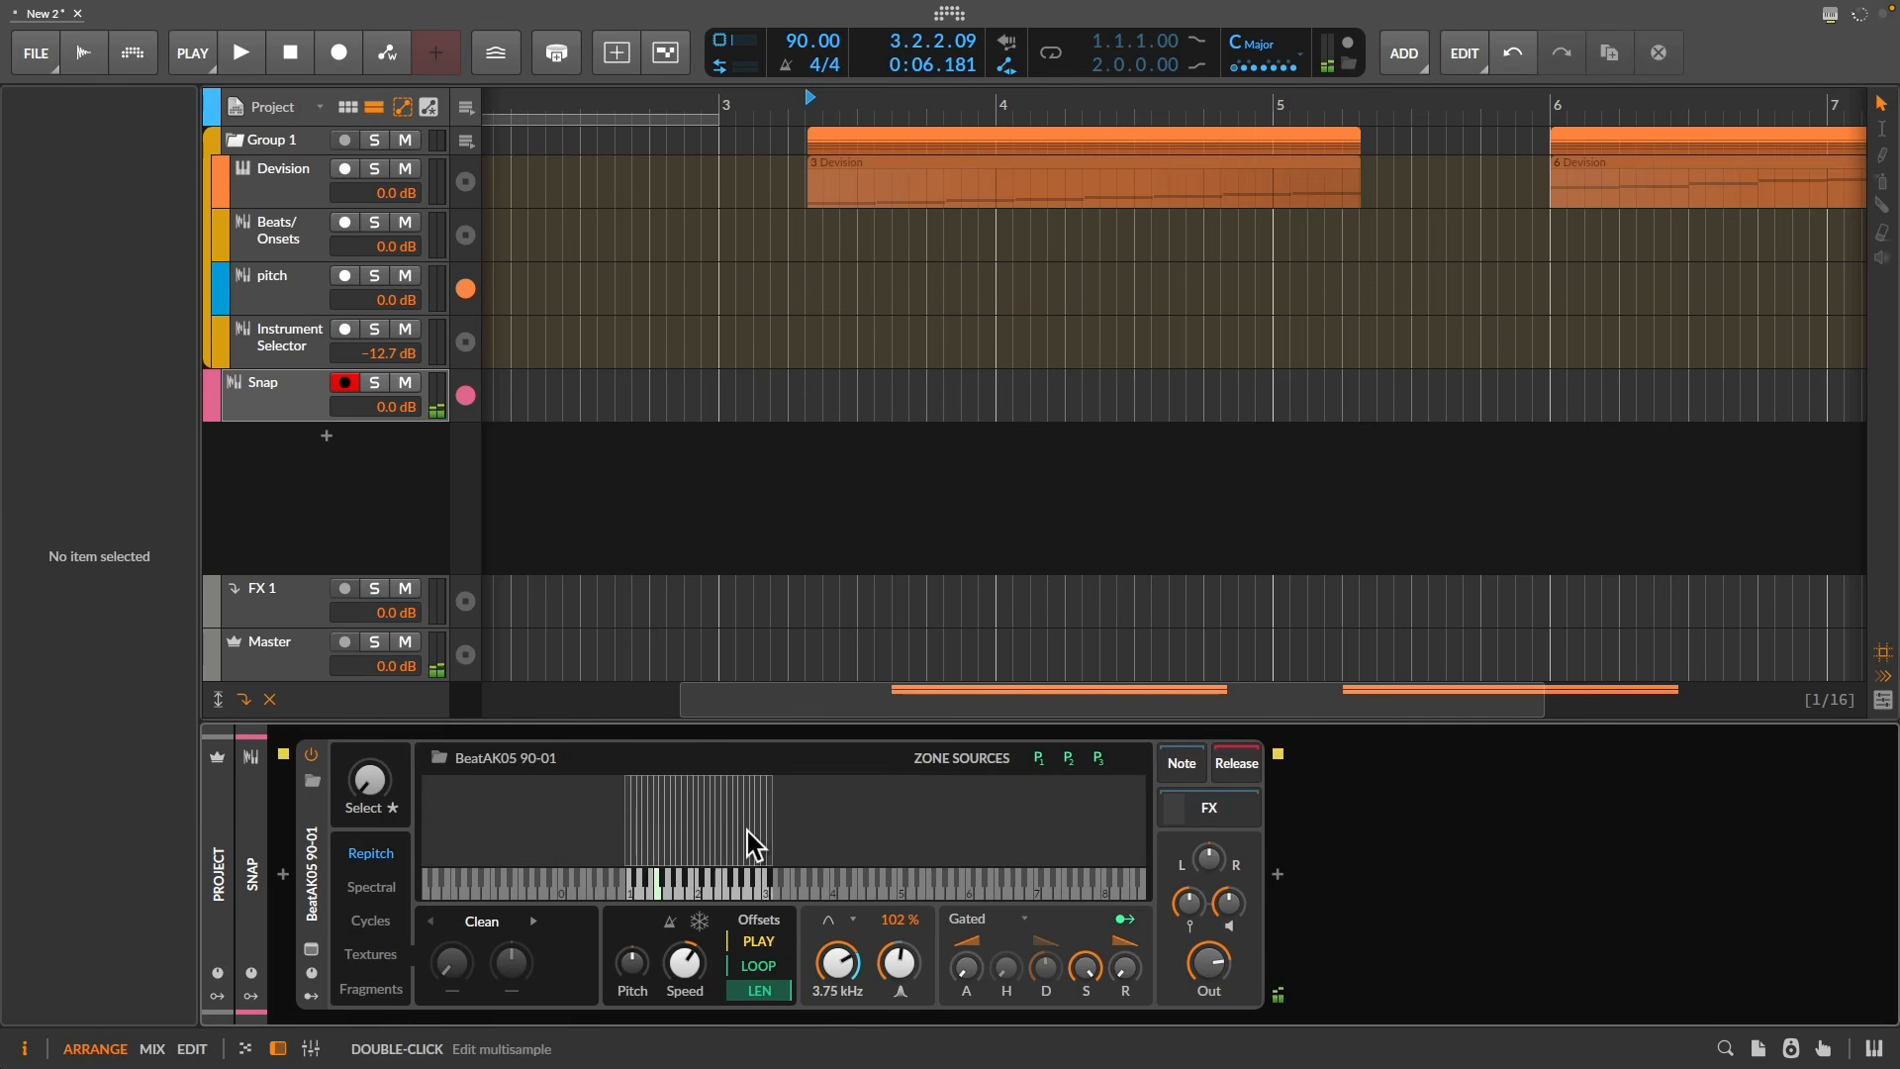
pyautogui.click(309, 950)
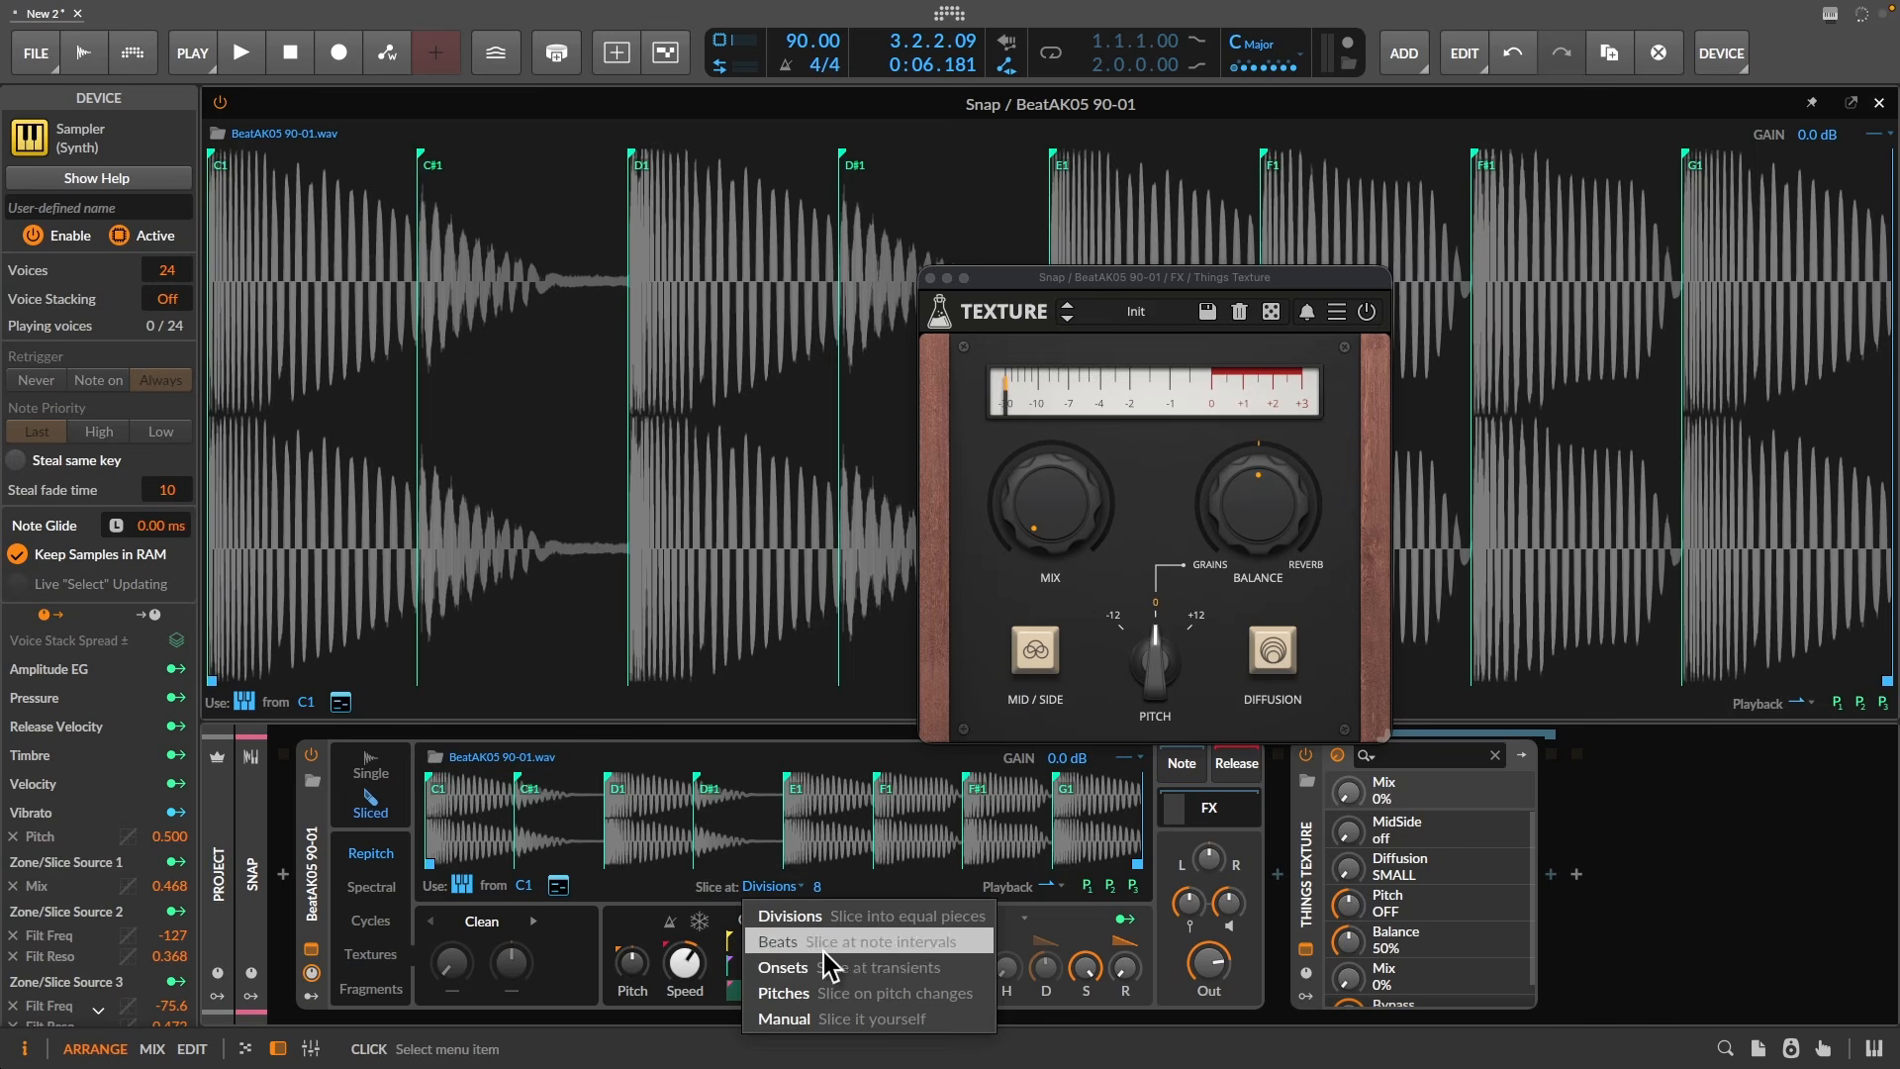
# - Set Slice at to Onsets and close the Texture plugin window
pyautogui.click(827, 968)
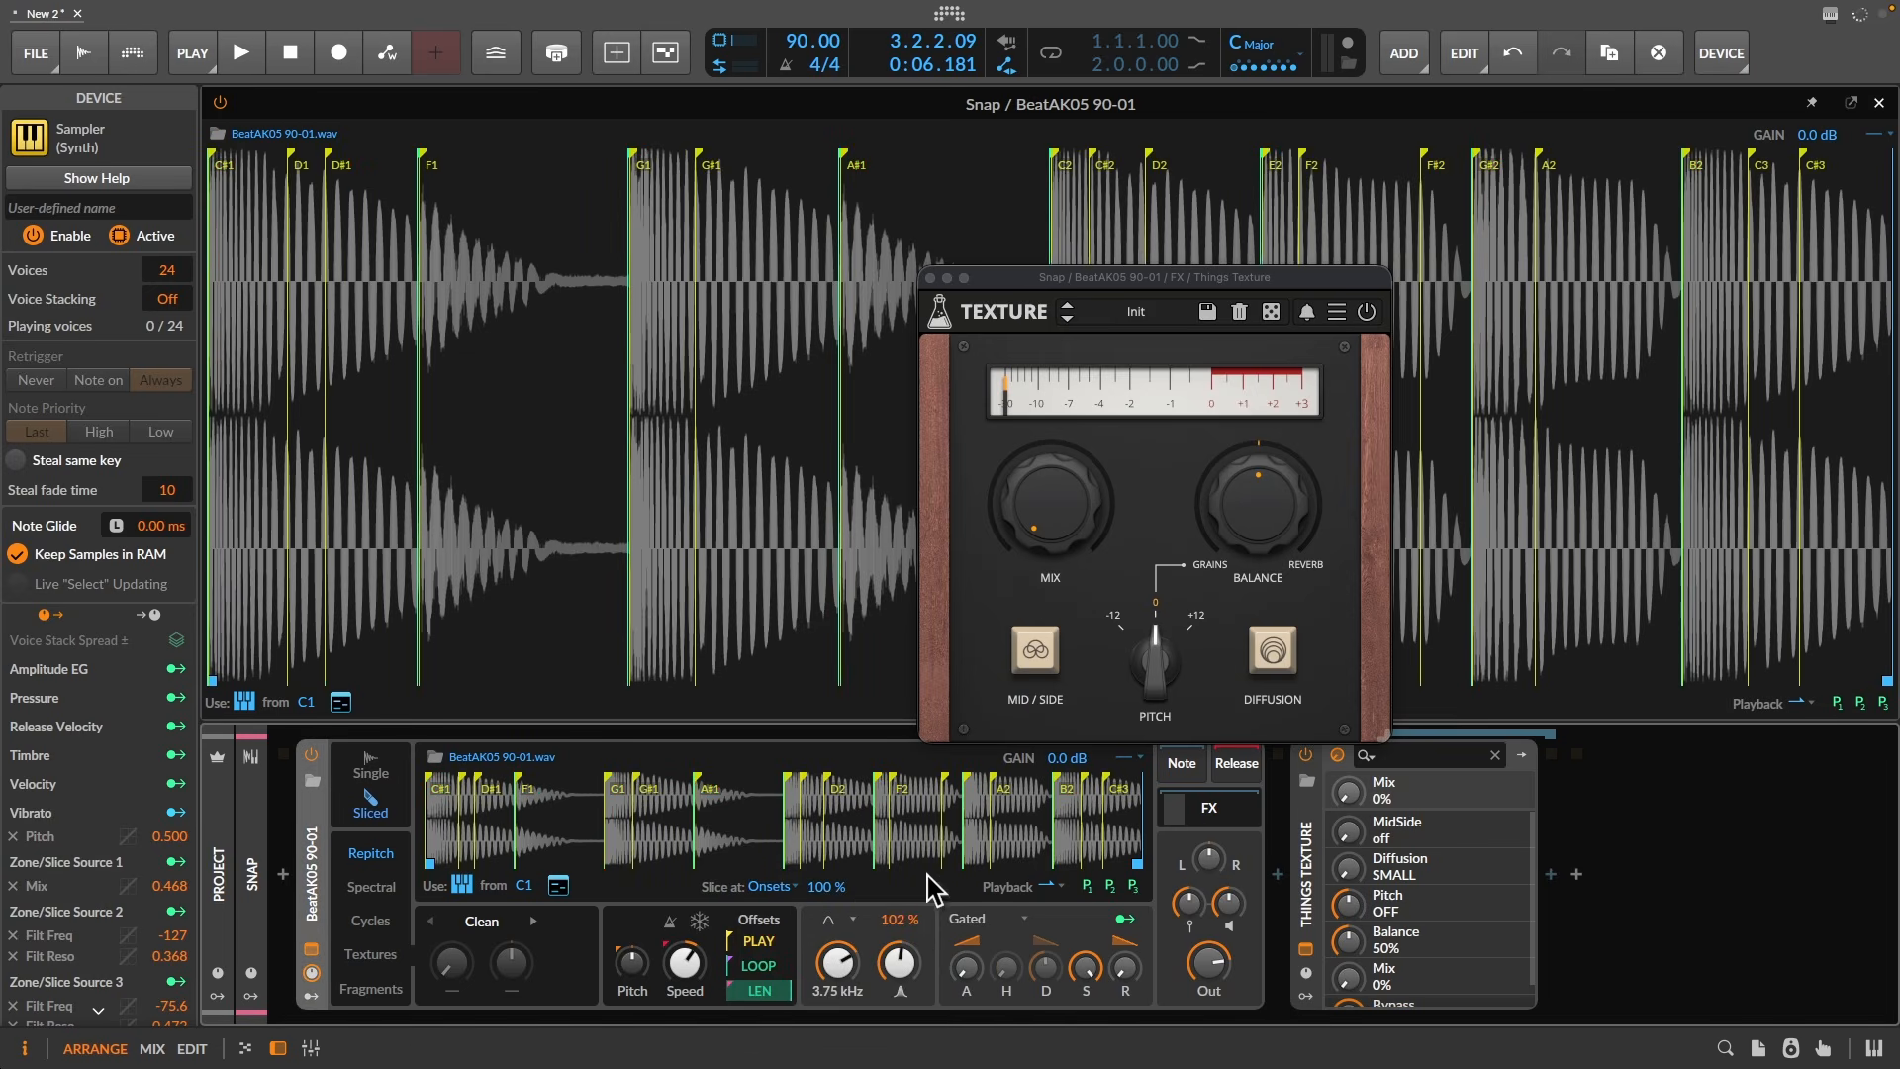
pyautogui.click(929, 278)
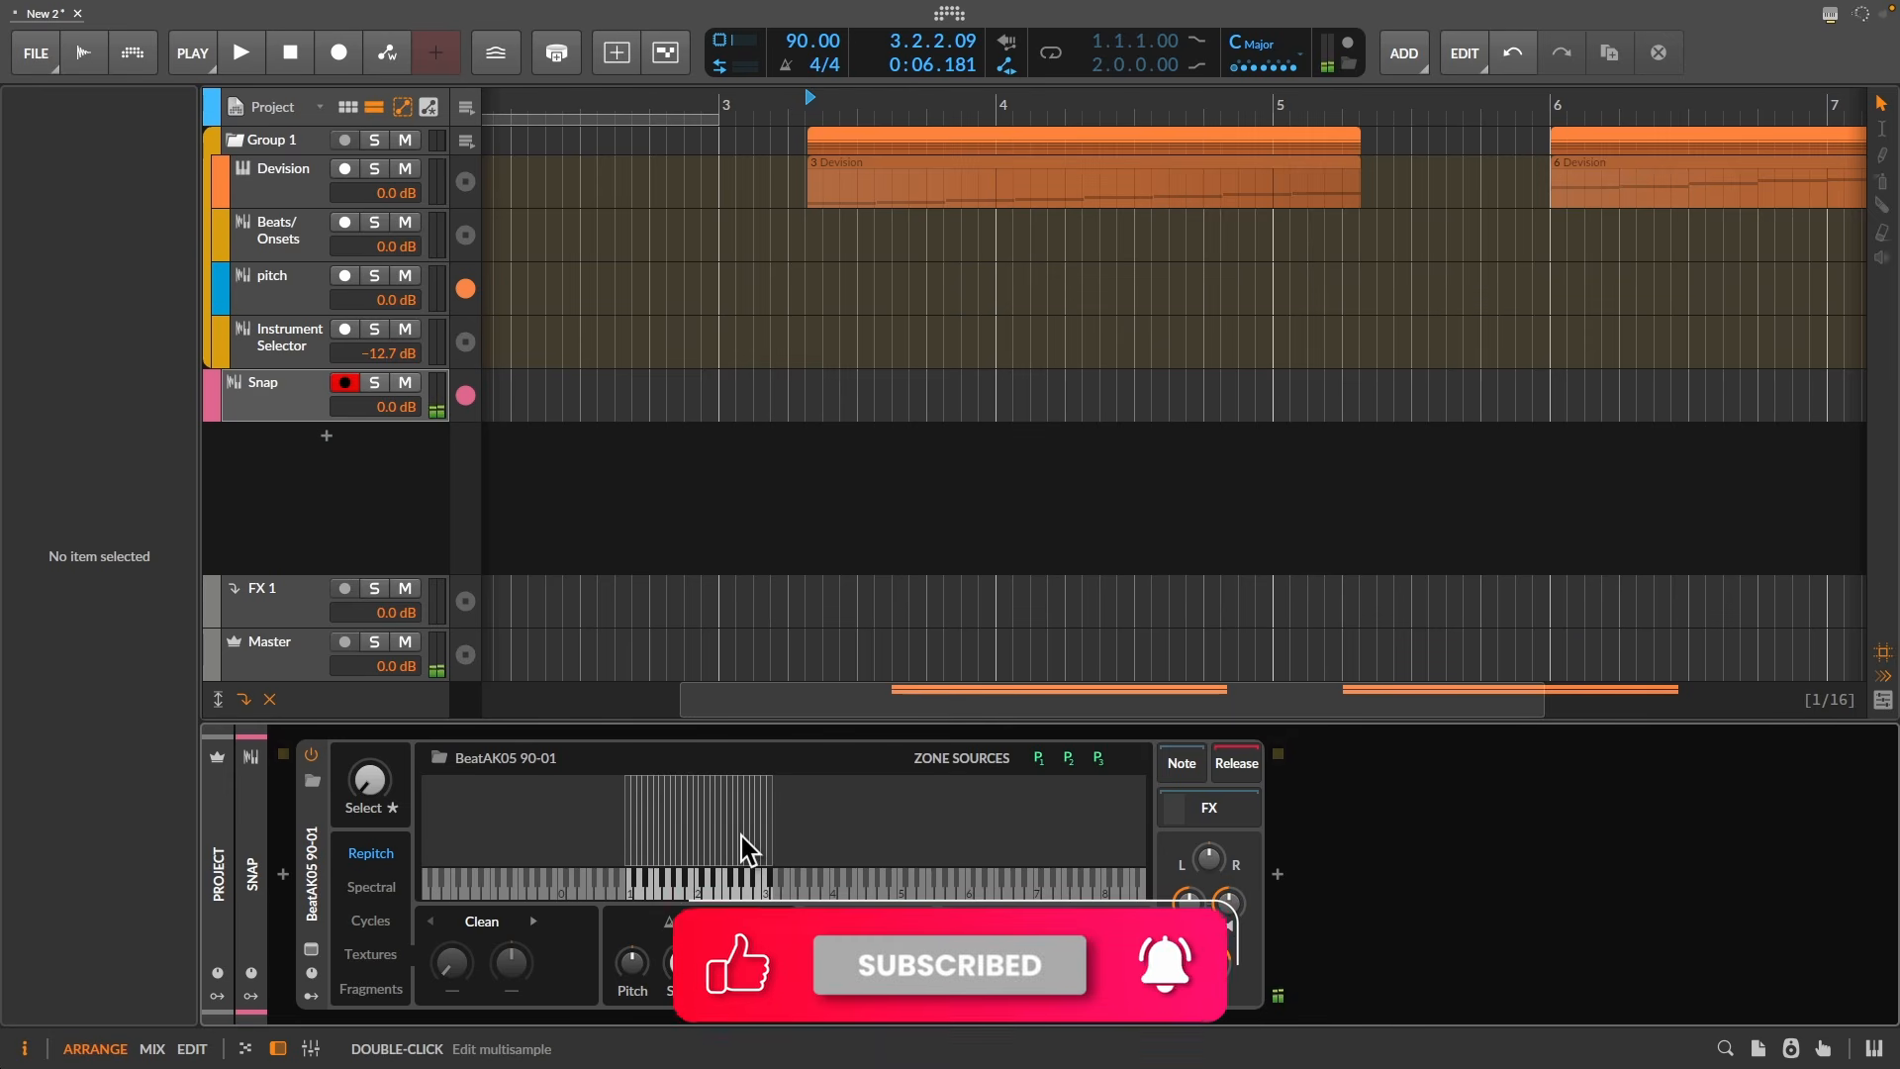
# - Show the expanded zone editor, then play Slice pads 5, 4 and 1 repeatedly
pyautogui.click(310, 950)
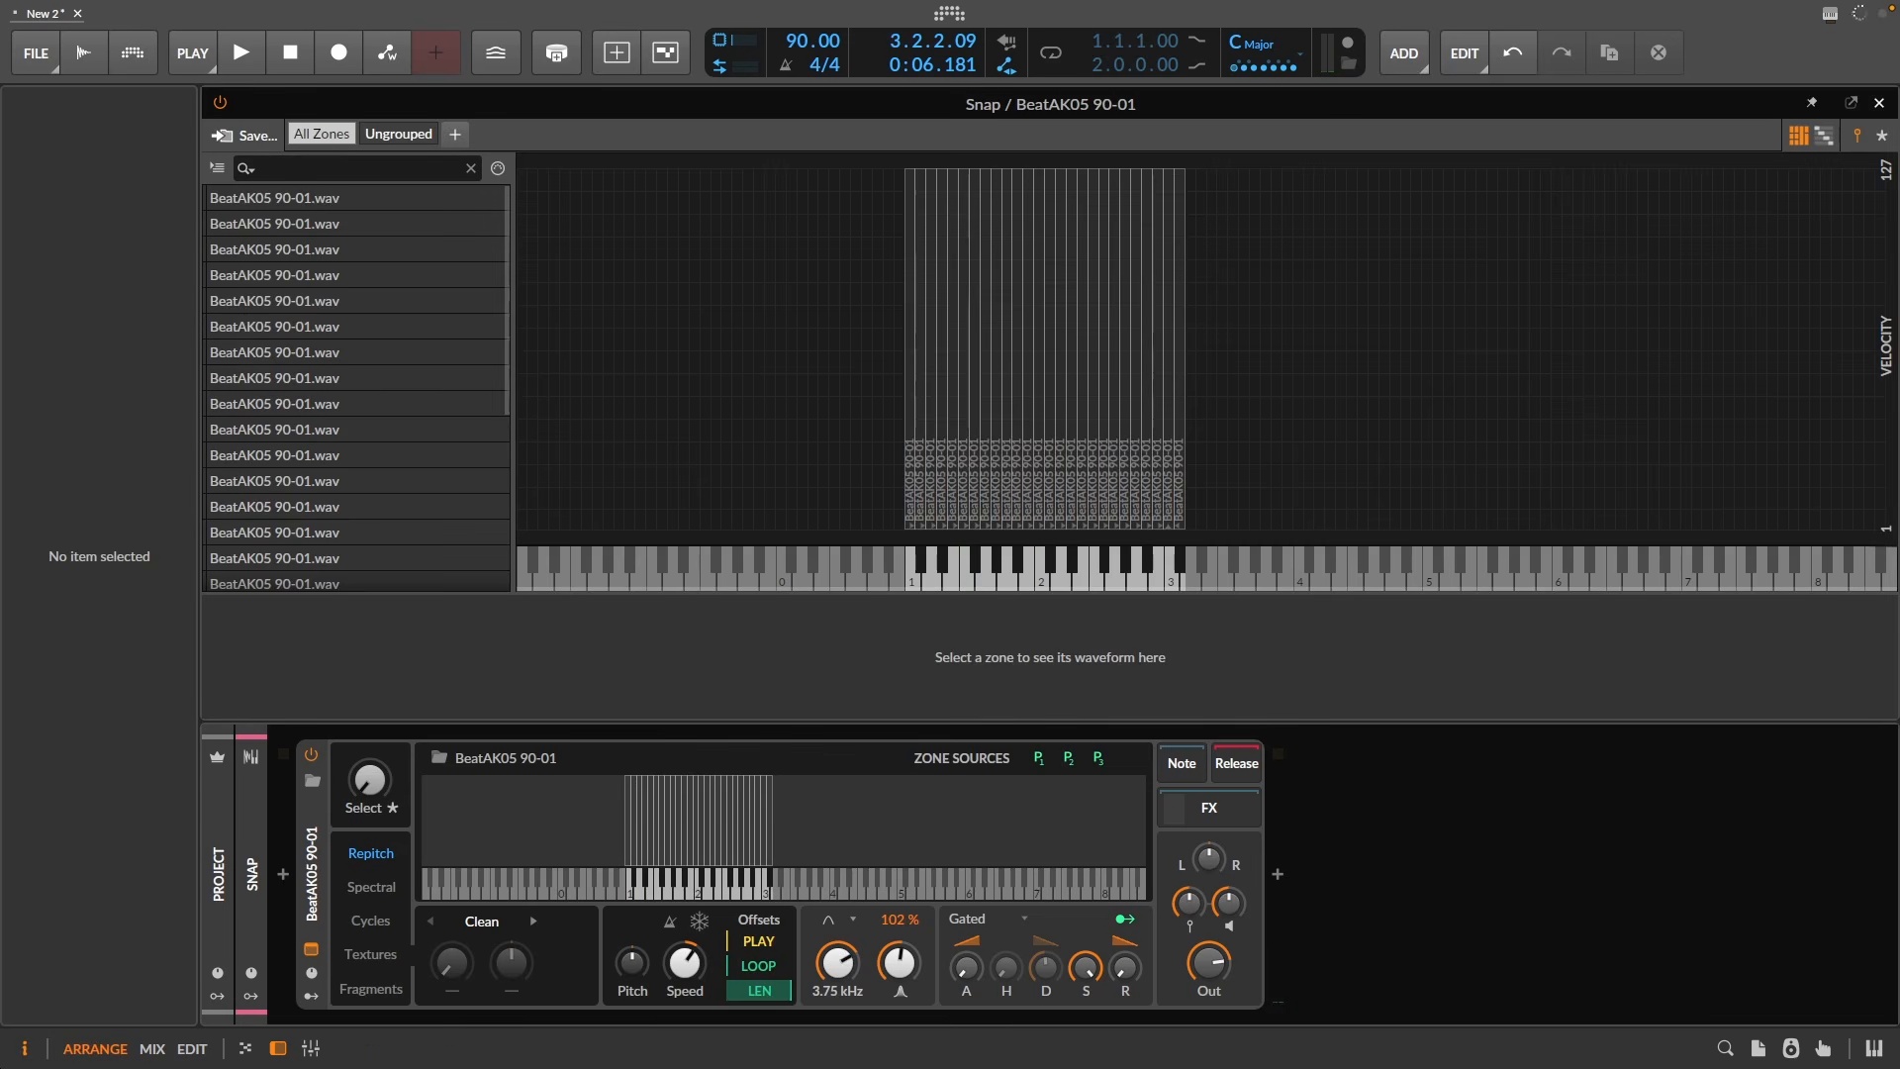
pyautogui.click(103, 762)
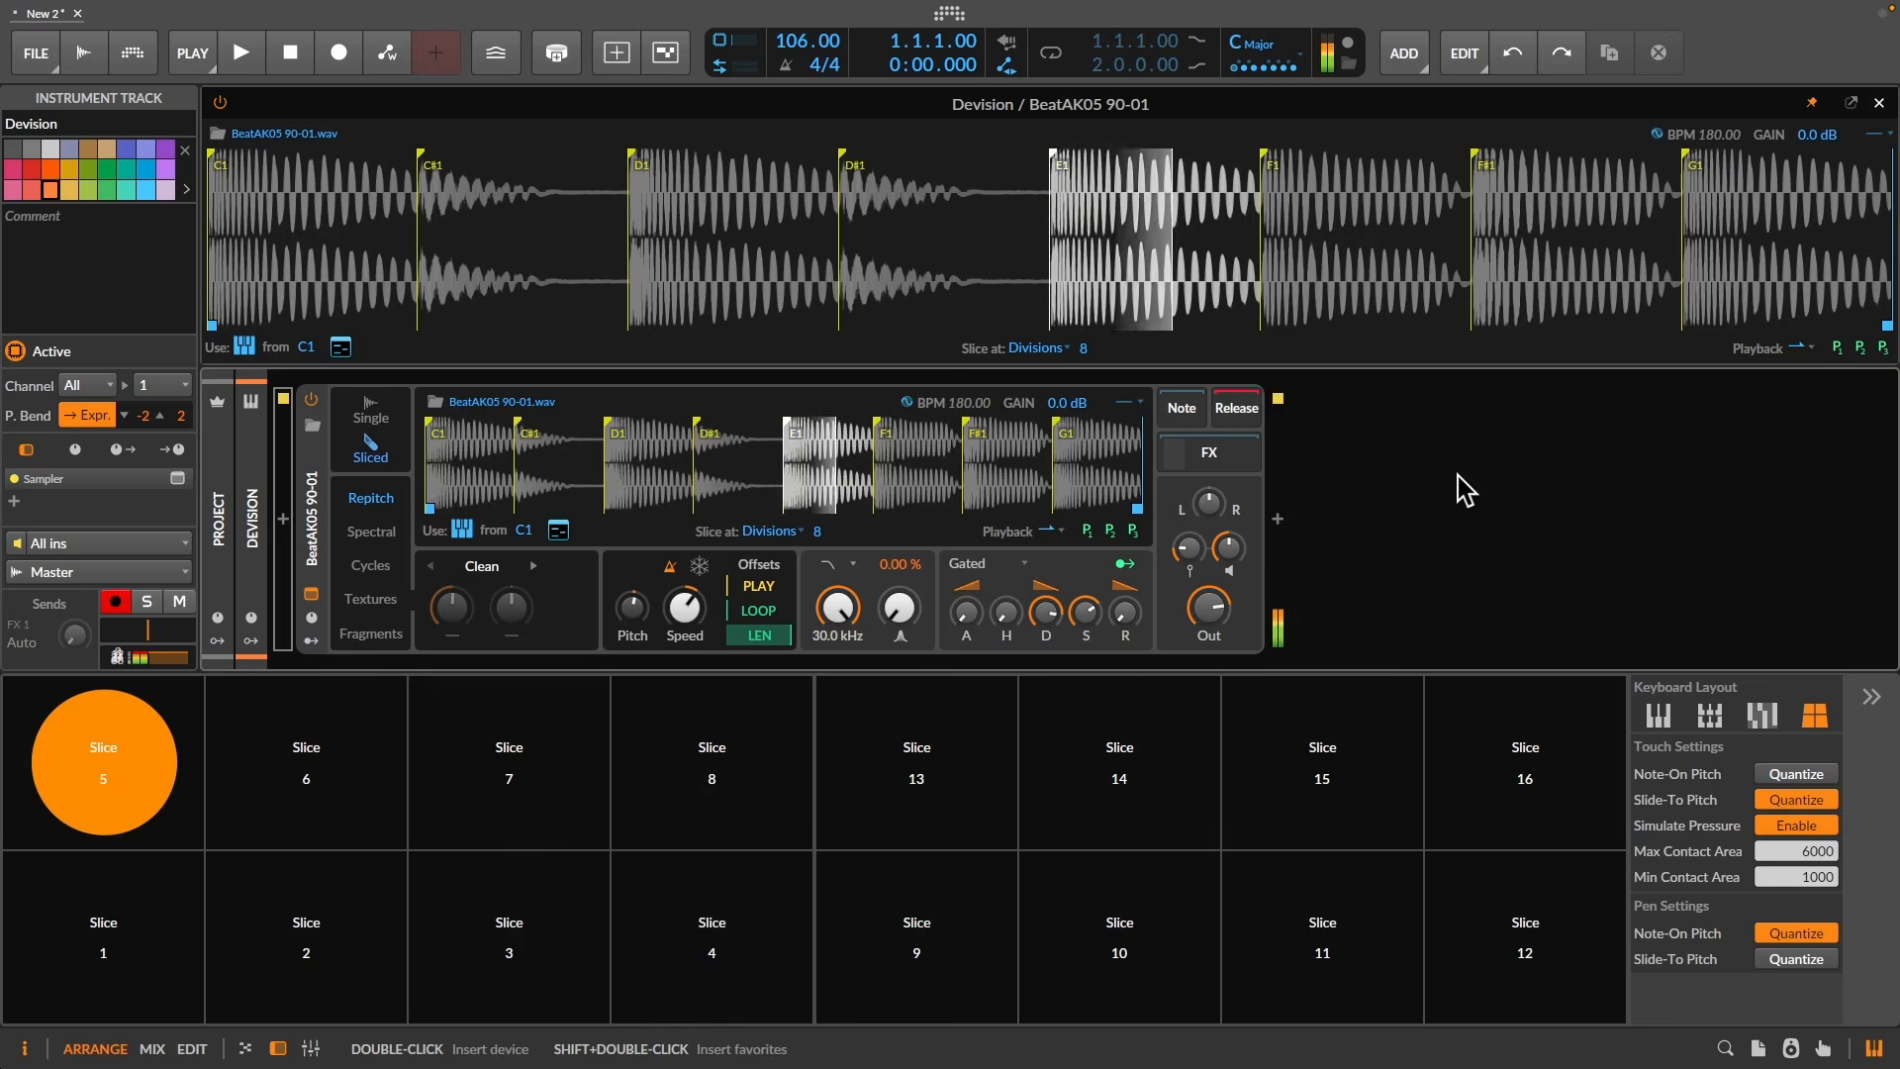
pyautogui.click(712, 935)
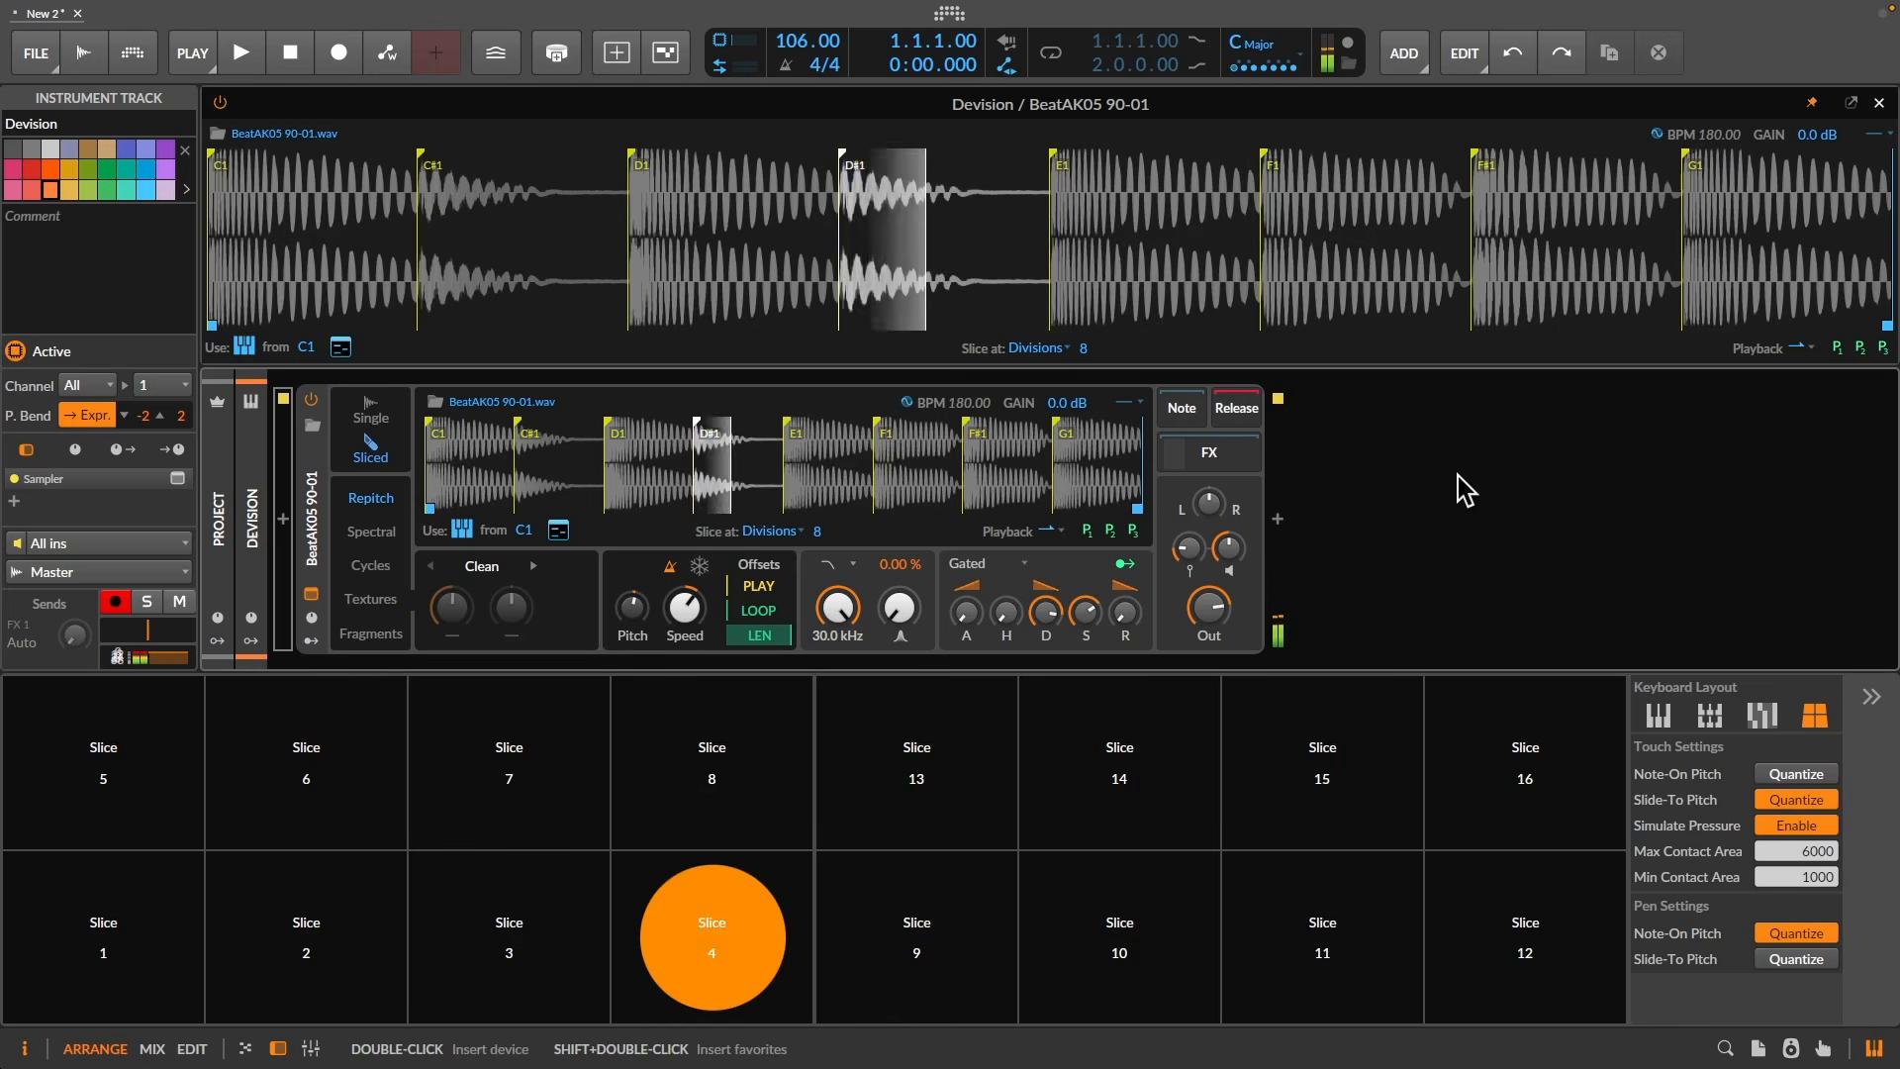
pyautogui.click(104, 938)
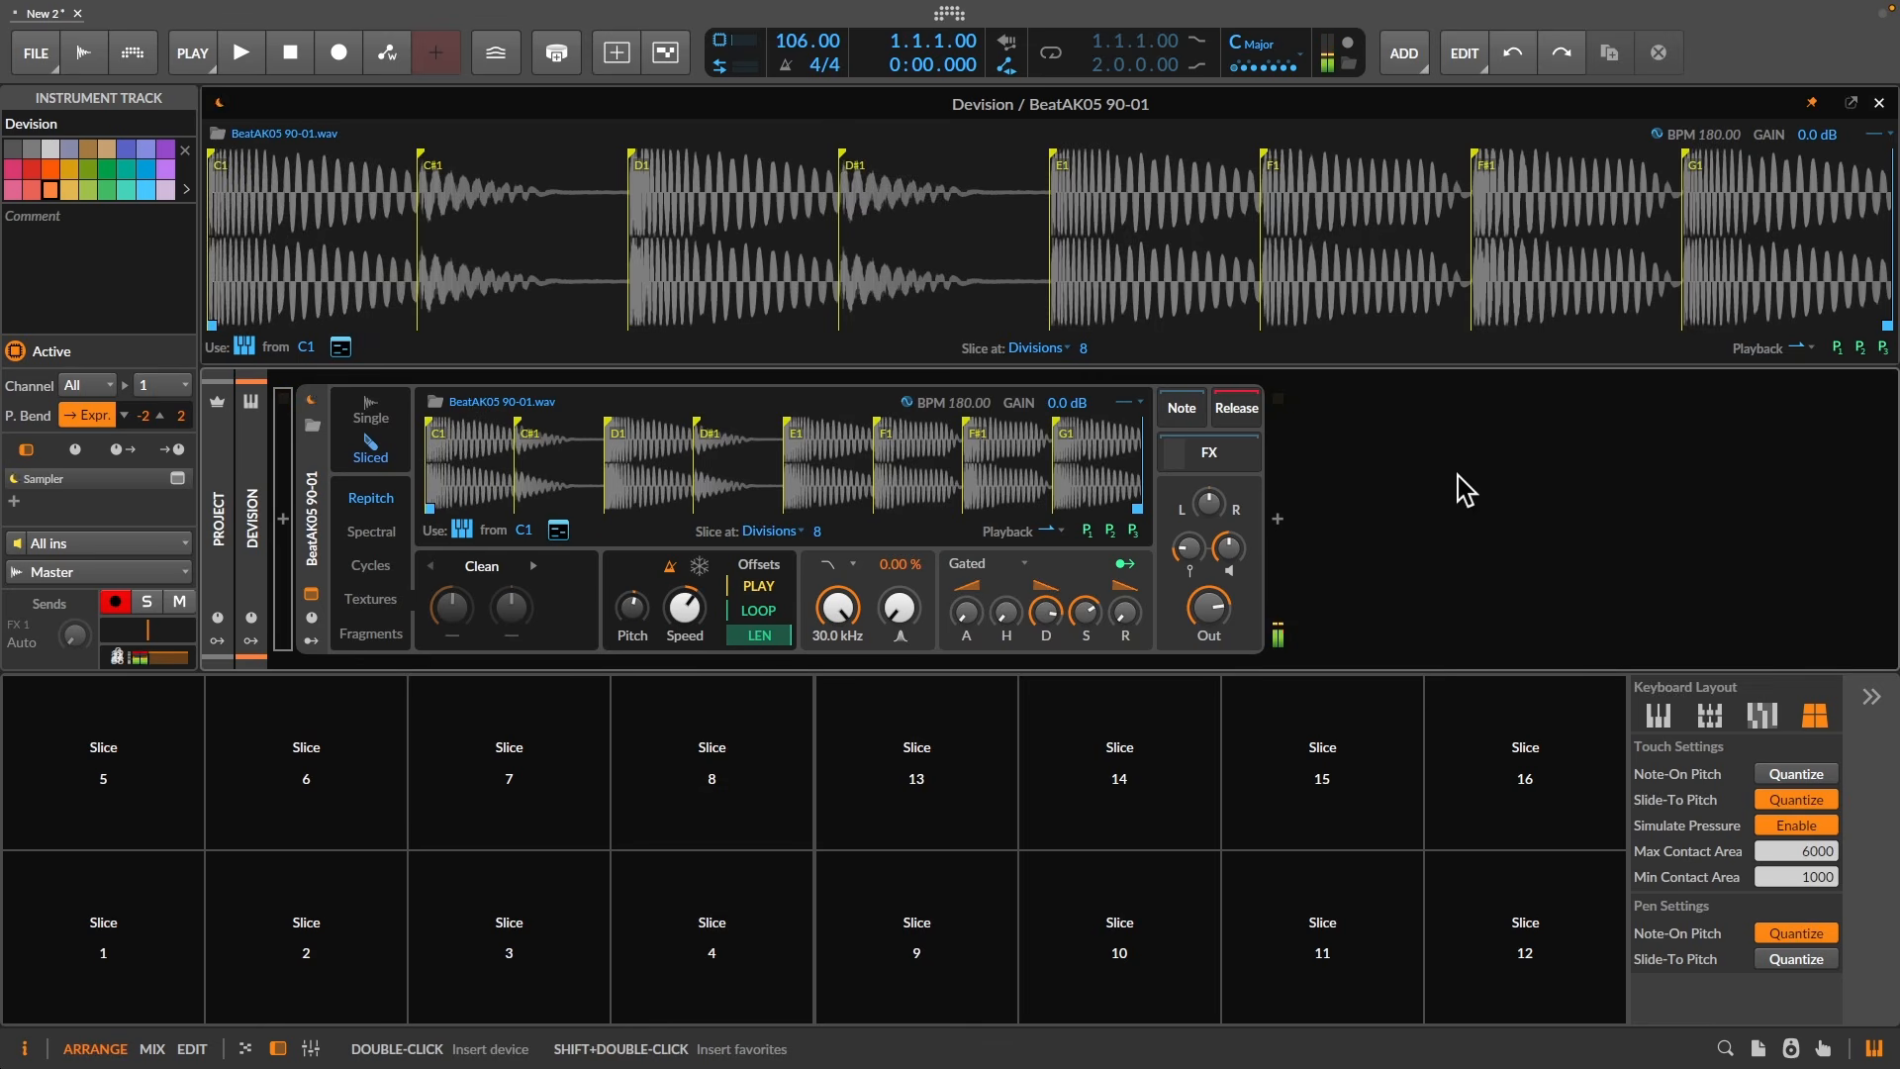
pyautogui.click(103, 938)
pyautogui.click(103, 762)
pyautogui.click(93, 933)
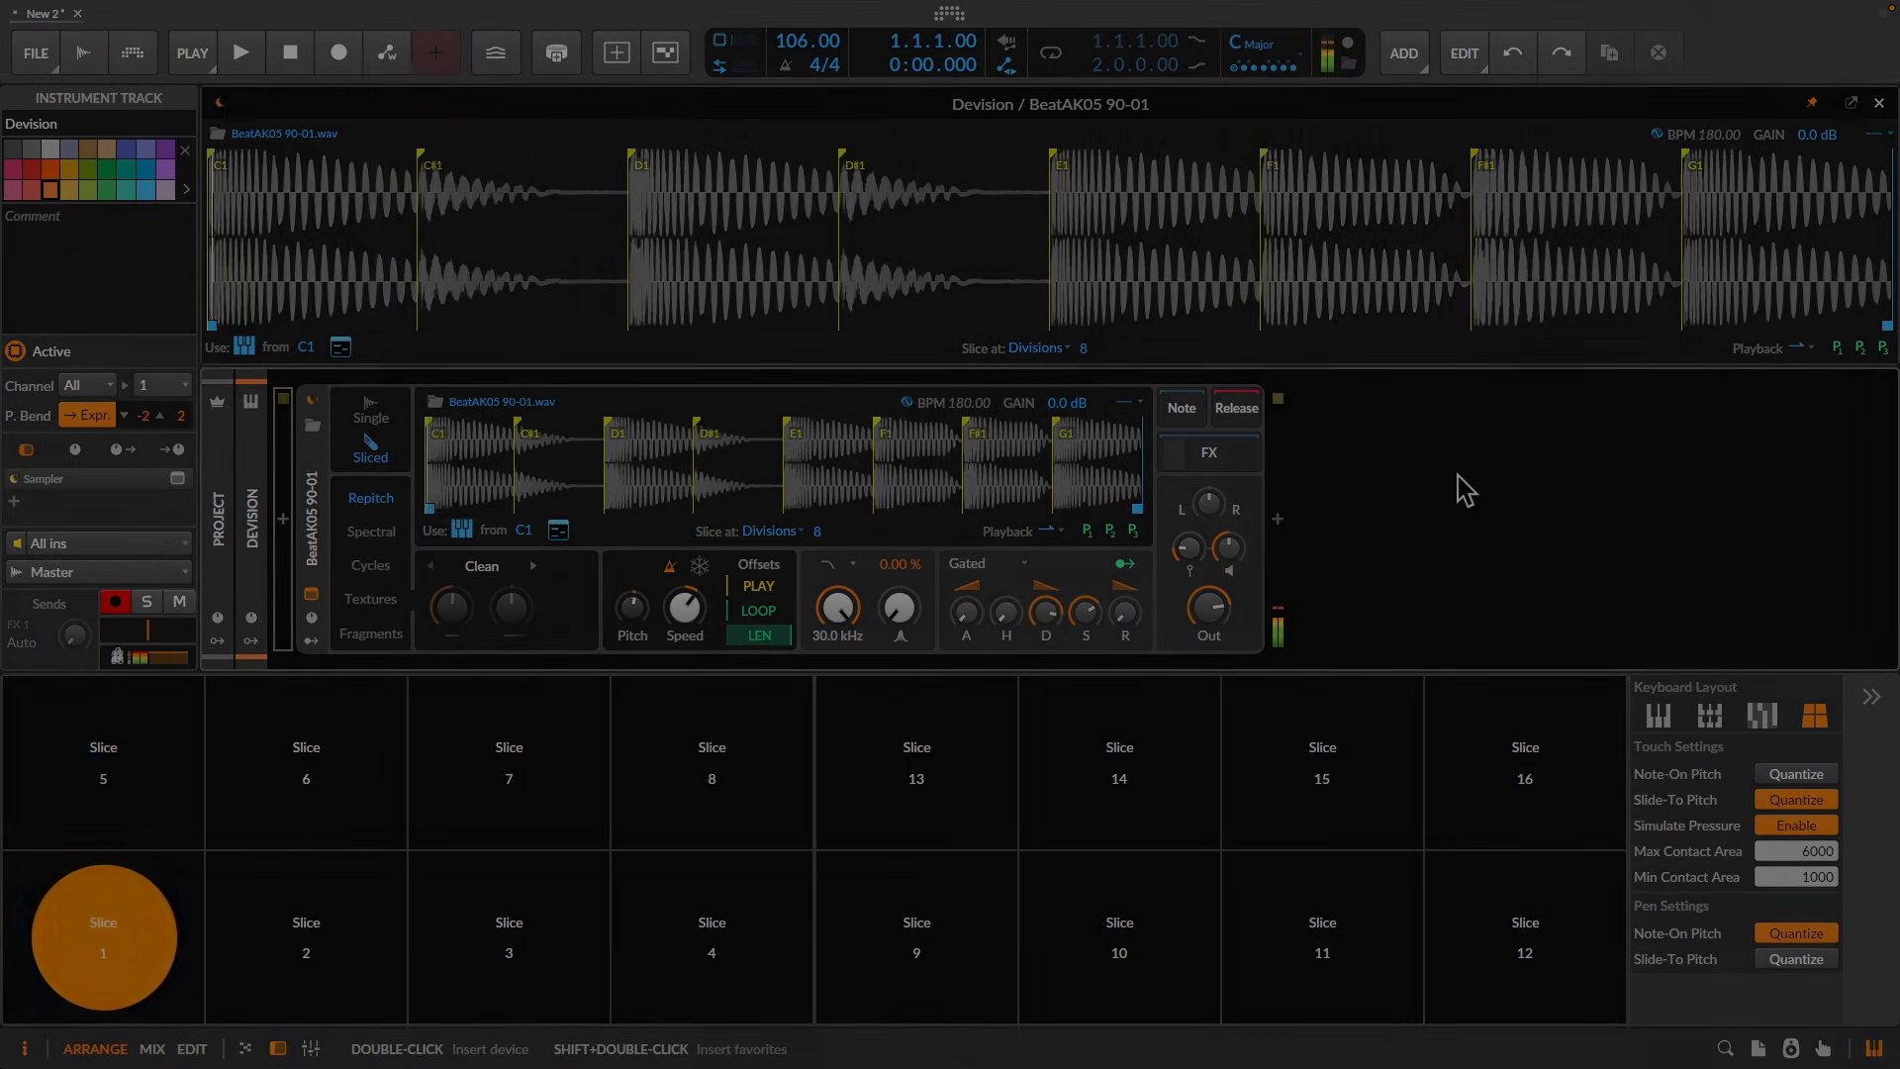